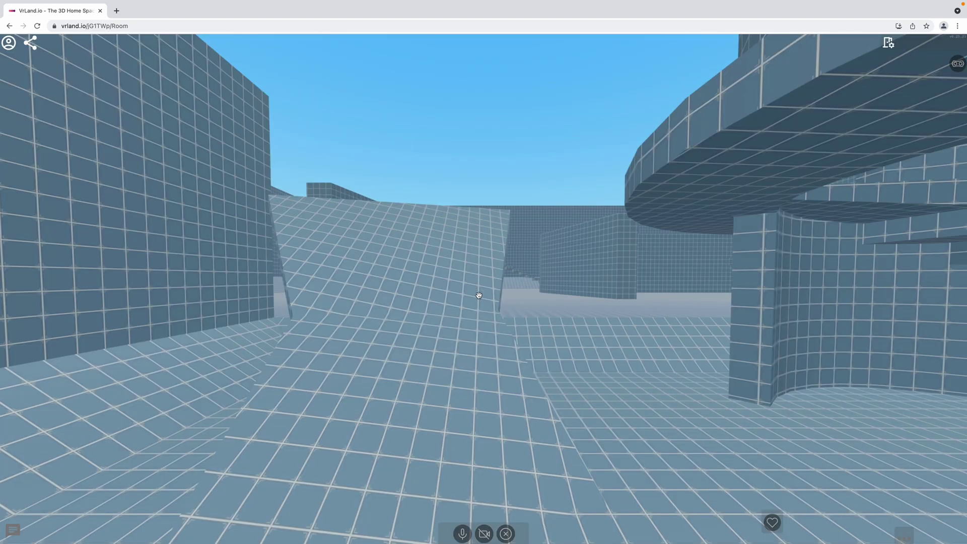
Walk the avatar through the grid room towards the row of coloured blocks, trying both first-person and third-person views
key(w)
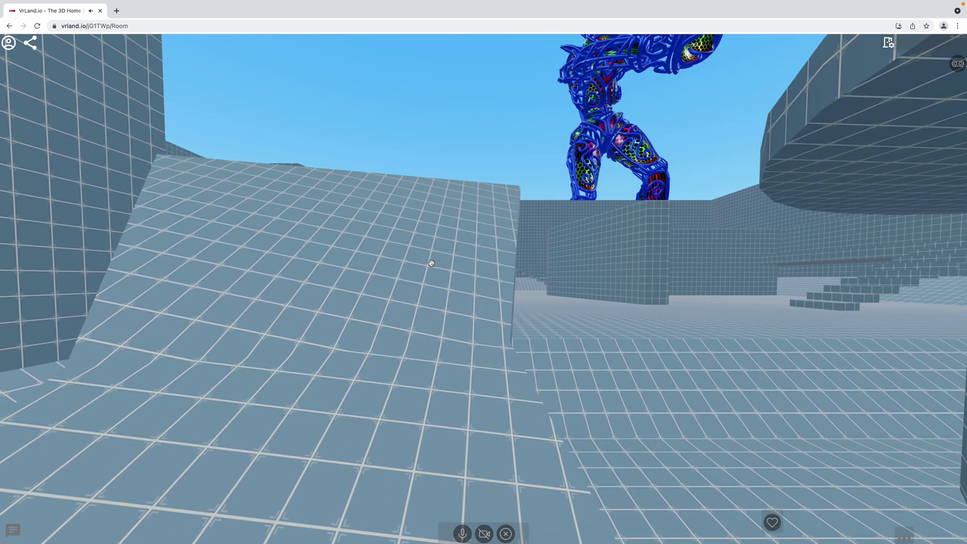
key(w)
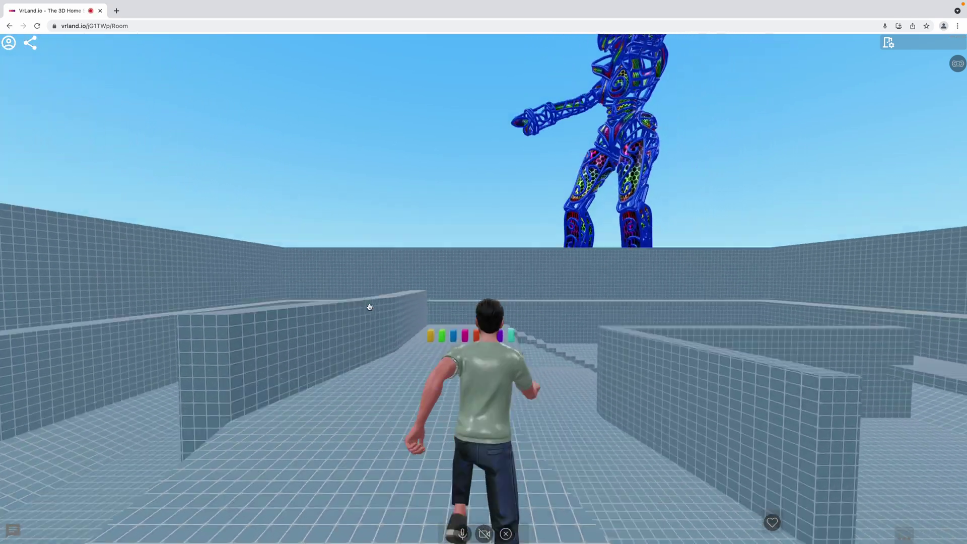
key(w)
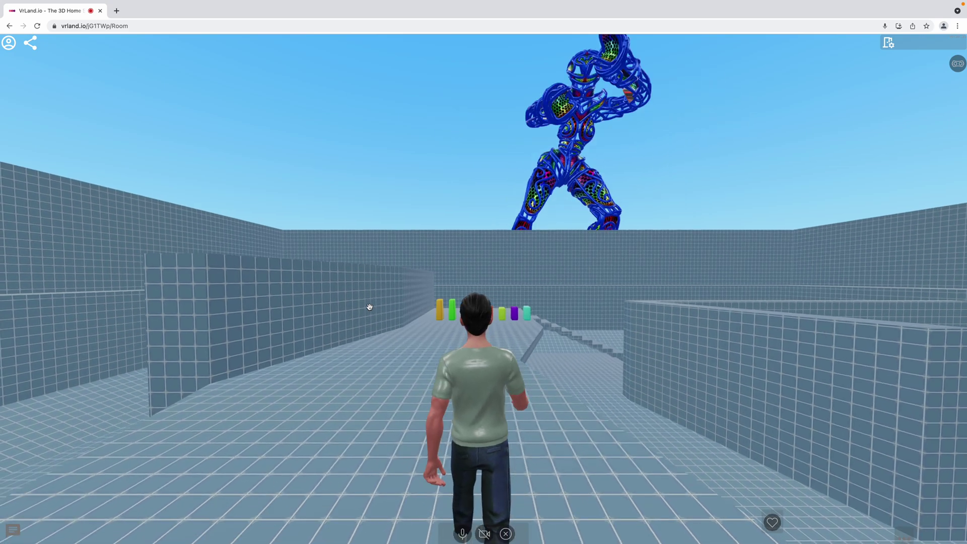
key(w)
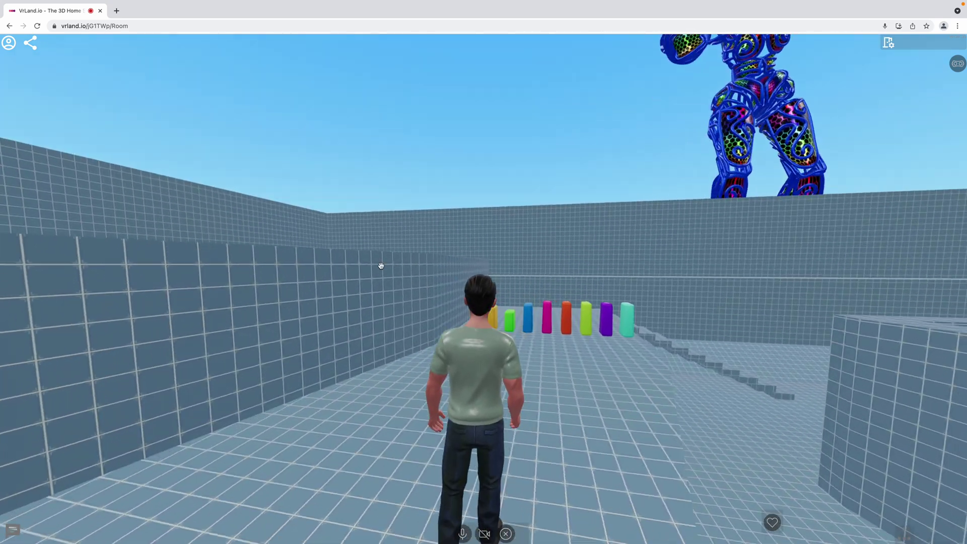
drag(381, 266, 492, 298)
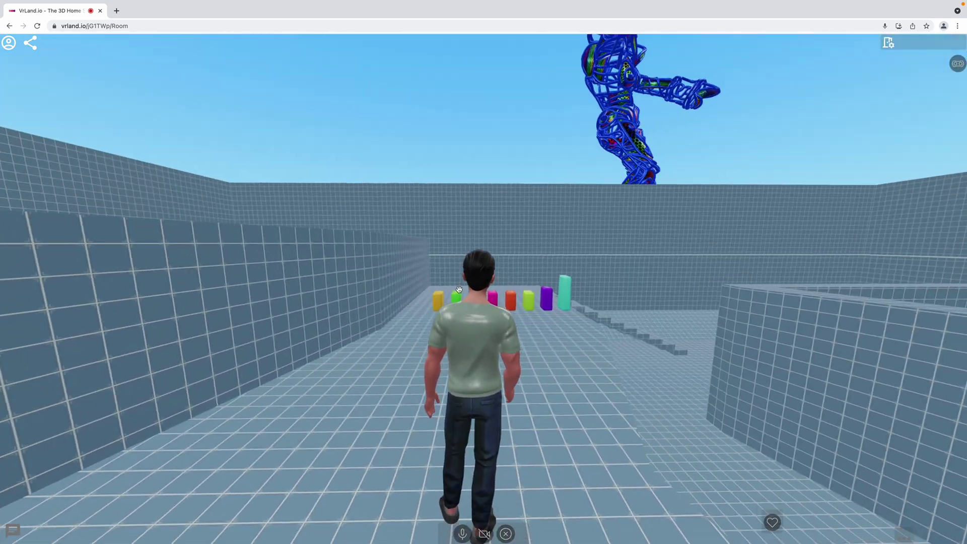
scroll(491, 298, up, 5)
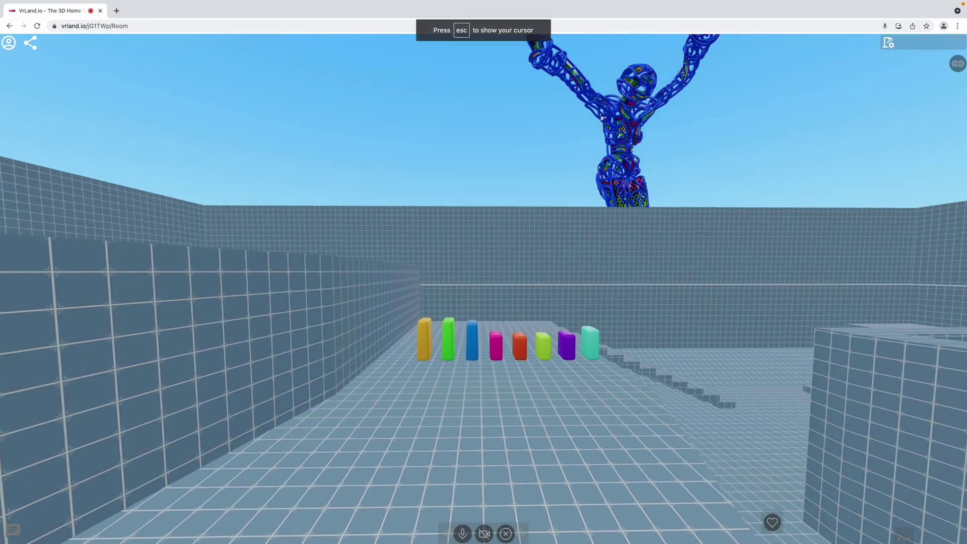
key(w)
key(w)
scroll(492, 298, down, 5)
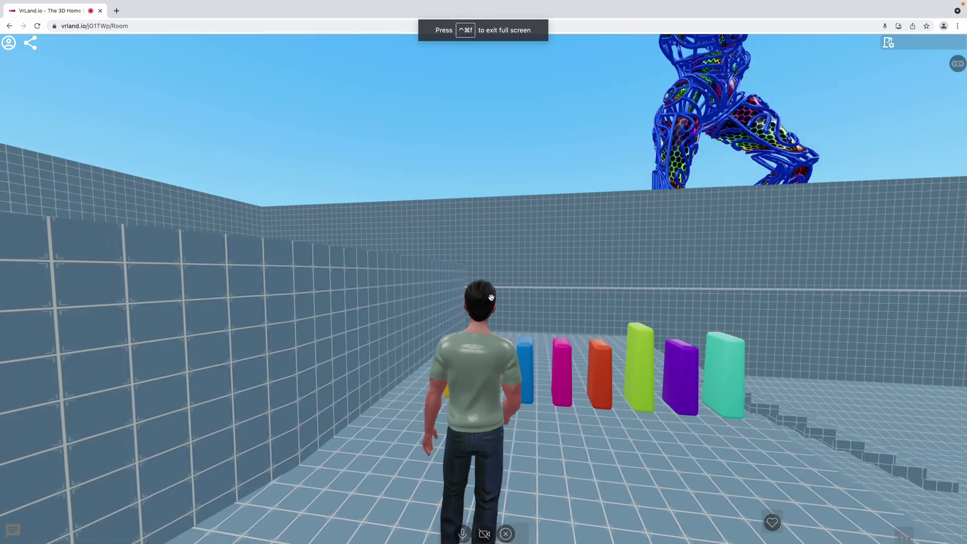
drag(492, 298, 282, 189)
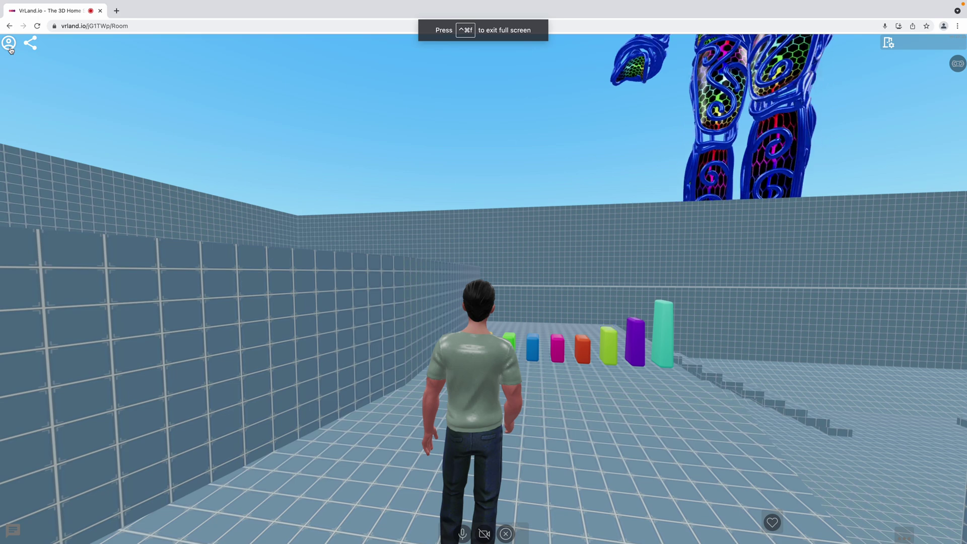
Open the symbolic_roos_ta space from the account's own spaces
click(9, 43)
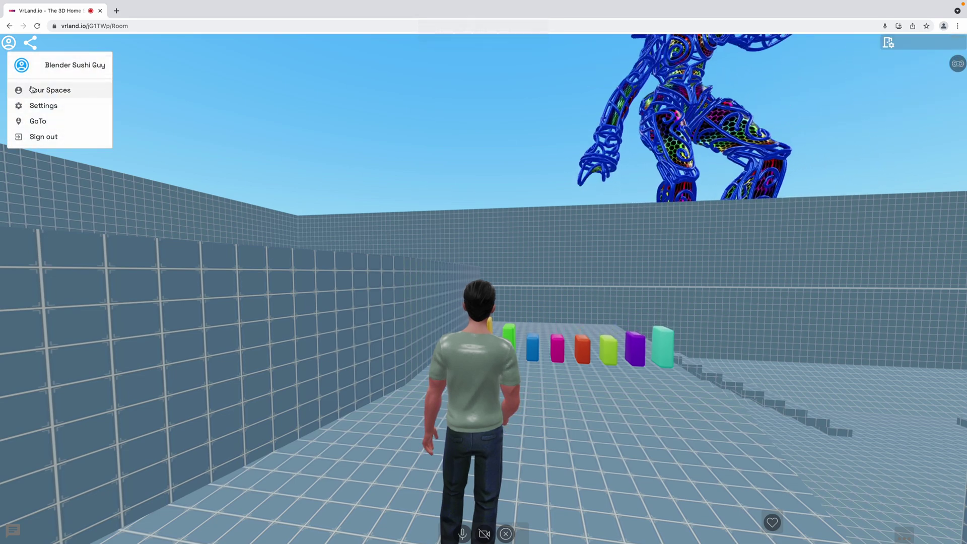
click(33, 91)
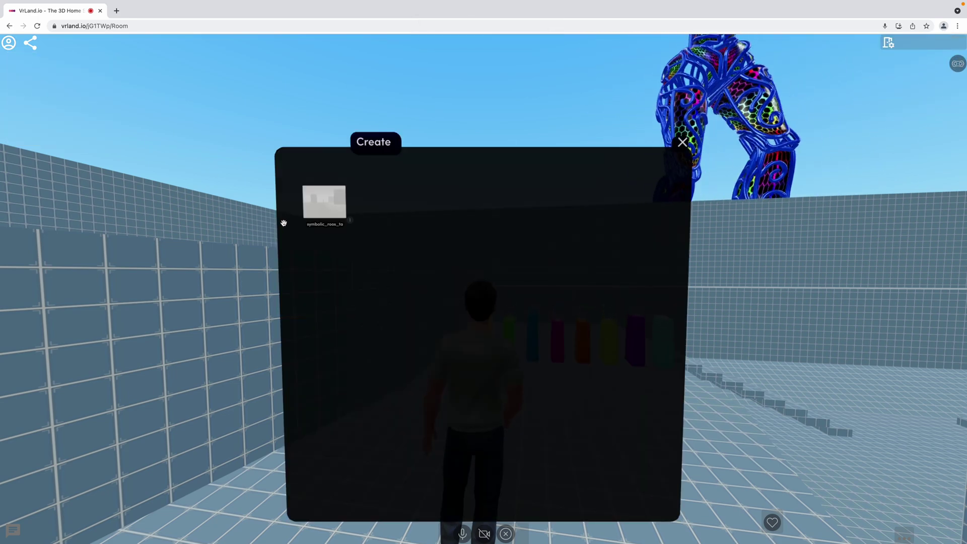
click(324, 229)
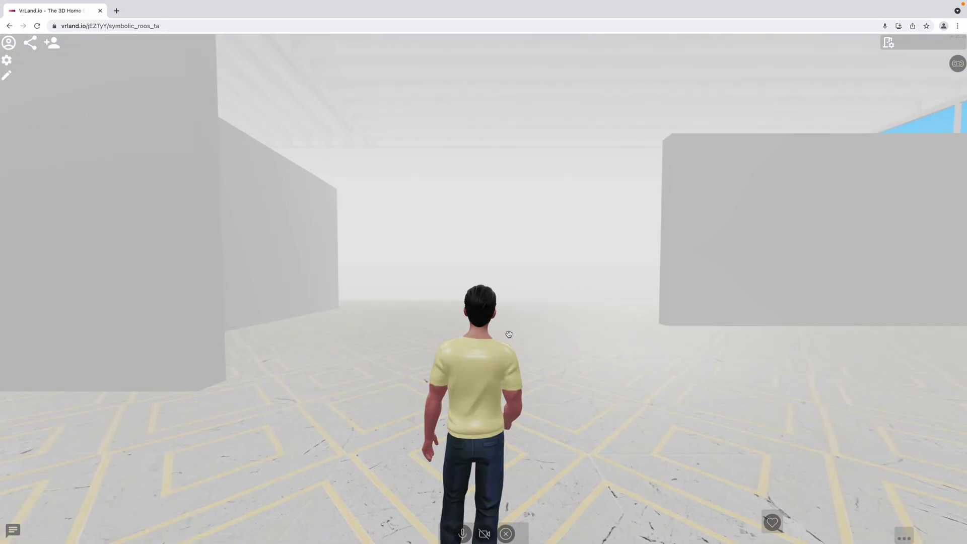
Walk the avatar into the white hall and review the space's settings, such as spawn point, light intensity and mic sharing
key(w)
drag(483, 352, 379, 313)
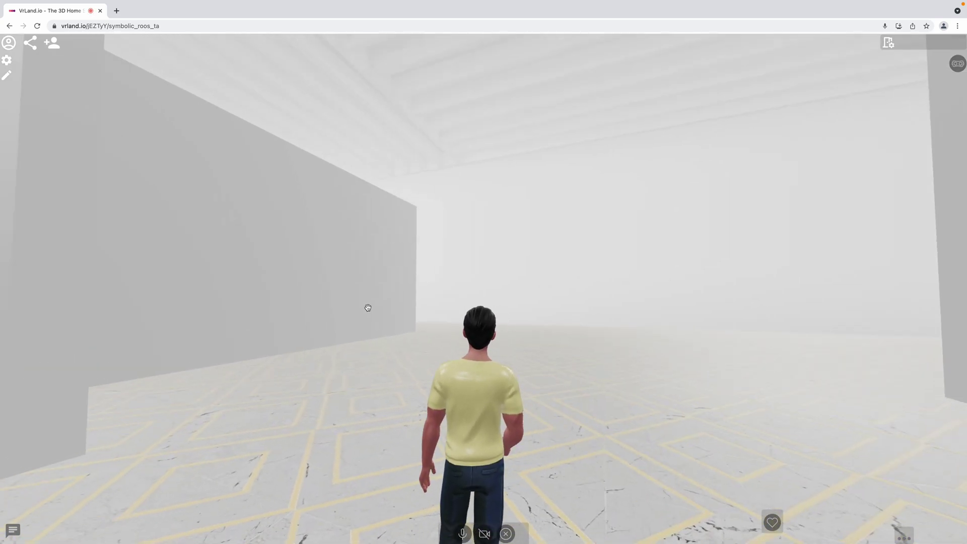
key(w)
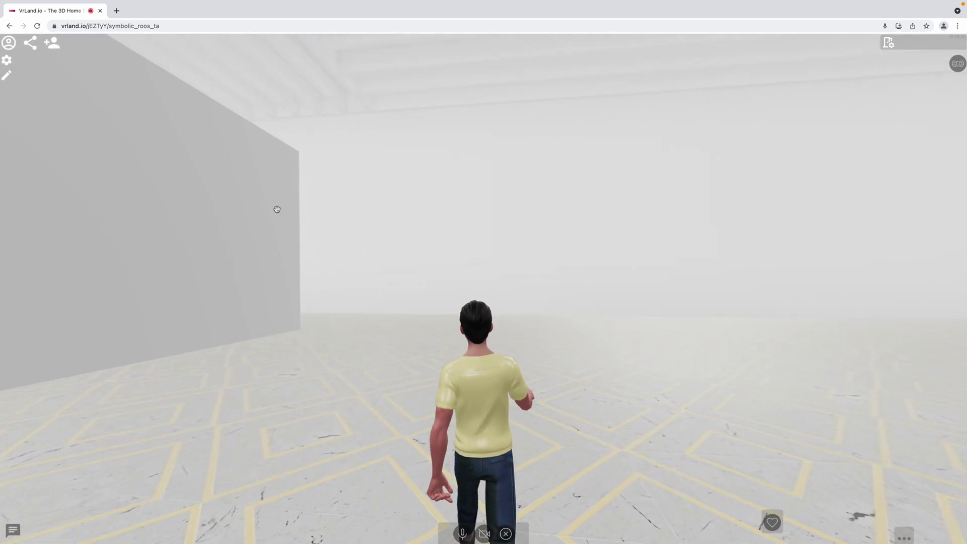
click(7, 61)
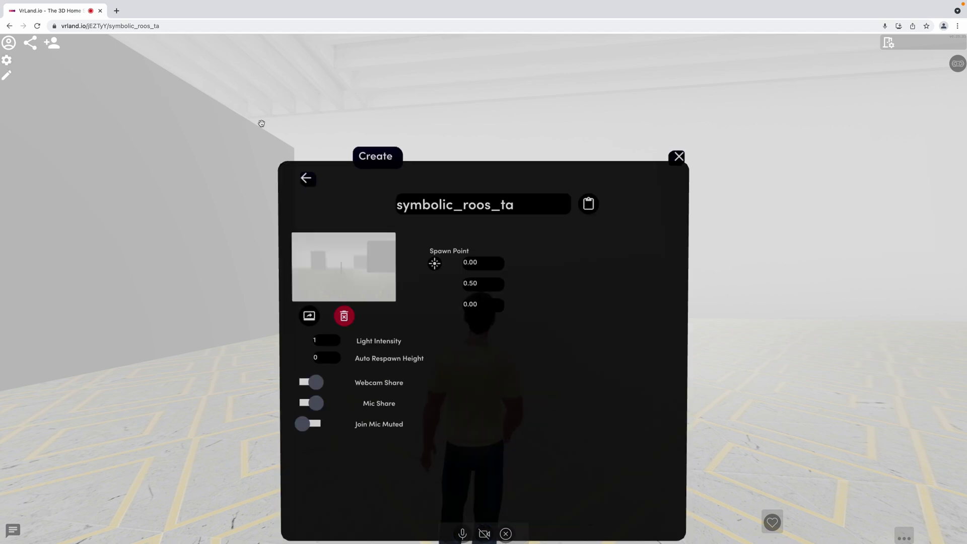
click(678, 158)
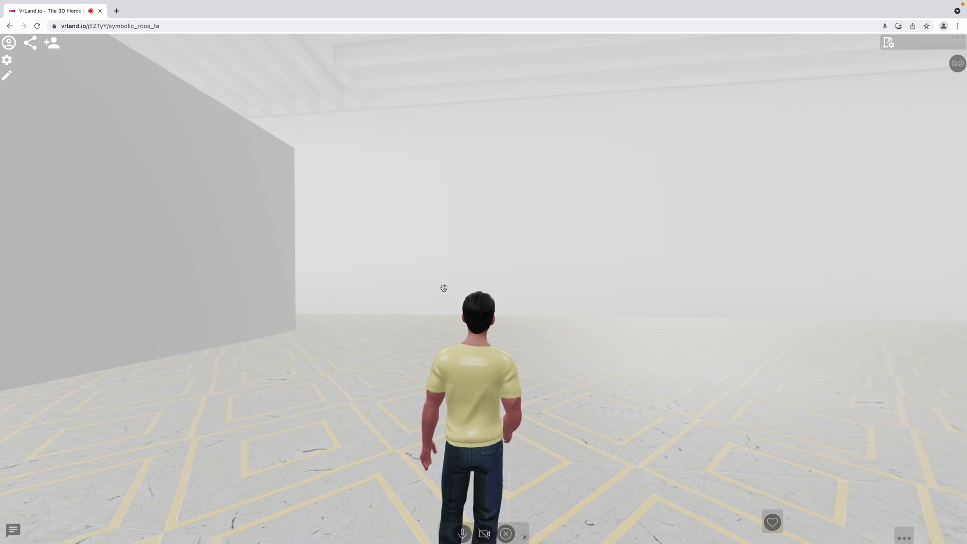
Send heart and clapping-hands emoji reactions from the avatar
key(3)
key(4)
key(3)
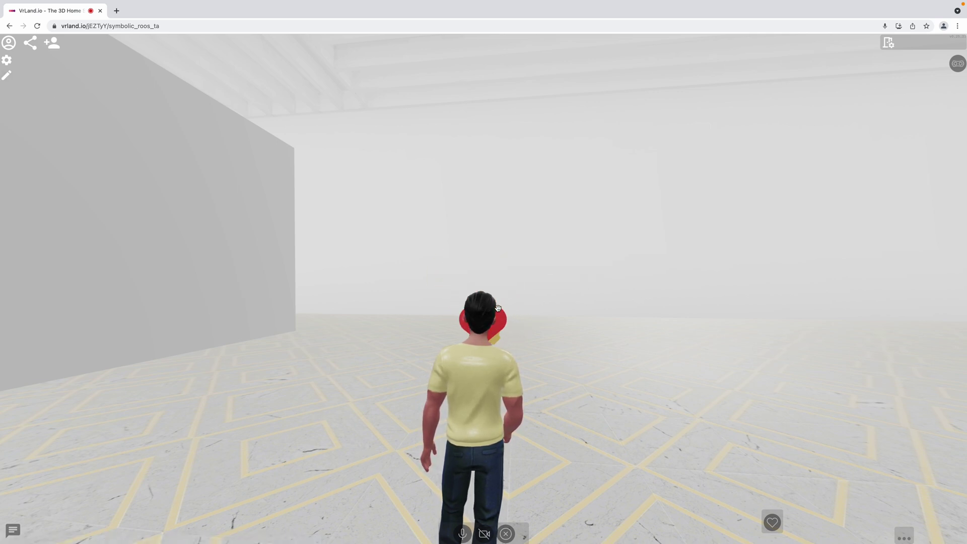
key(3)
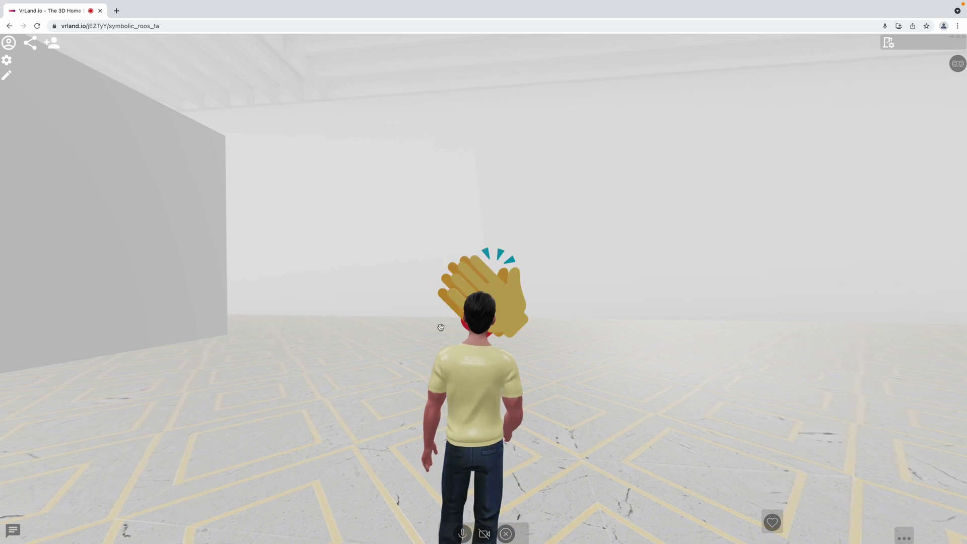
Place the high-quality monkey head model from the uploaded models in front of the avatar and view it from farther back
click(7, 76)
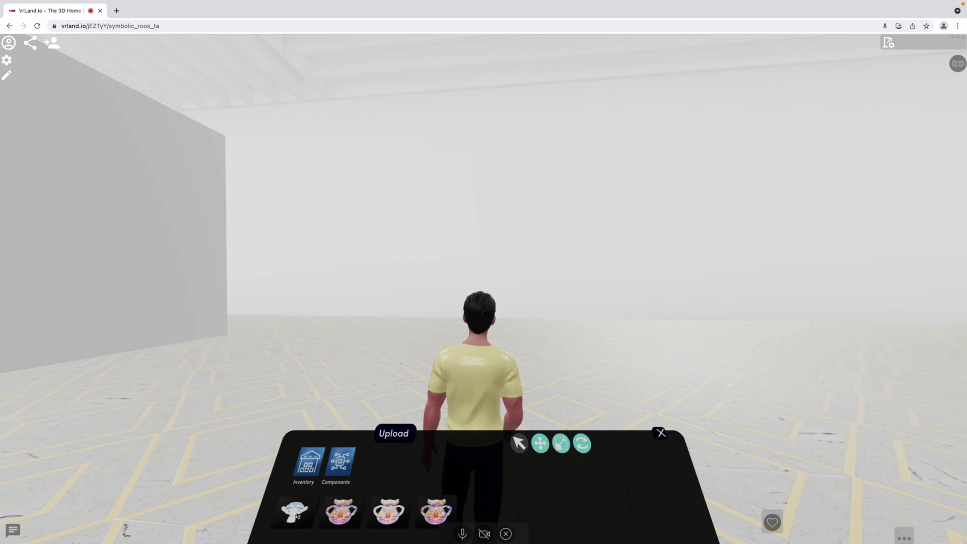
click(296, 514)
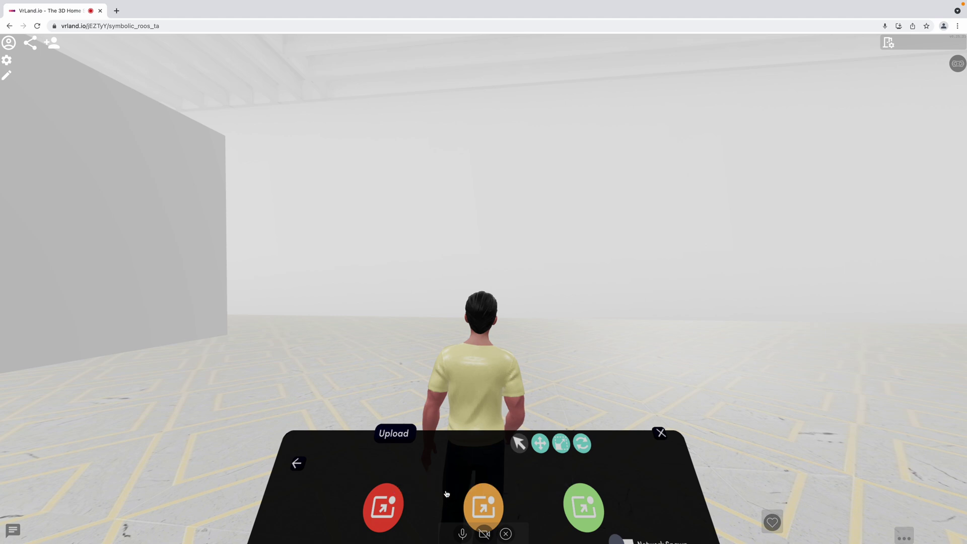
click(392, 509)
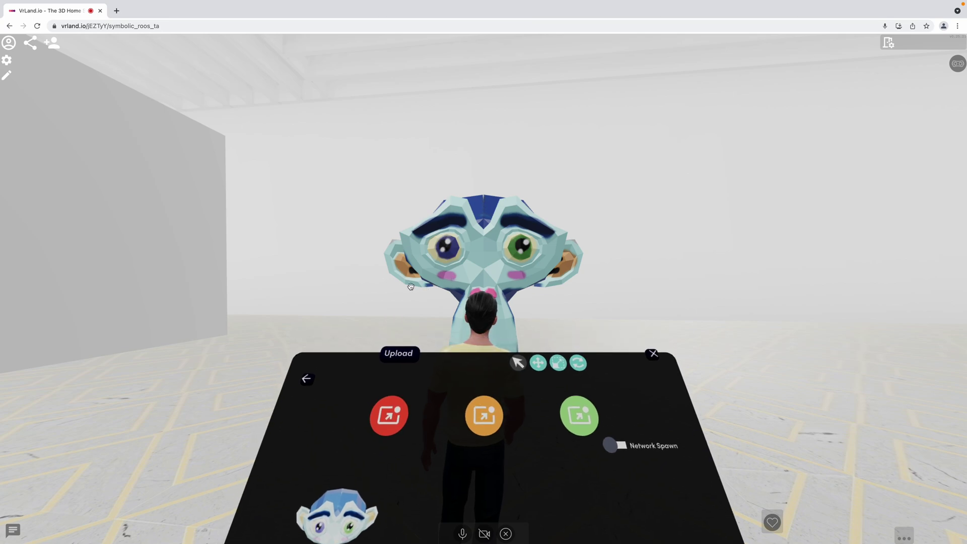
key(s)
key(d)
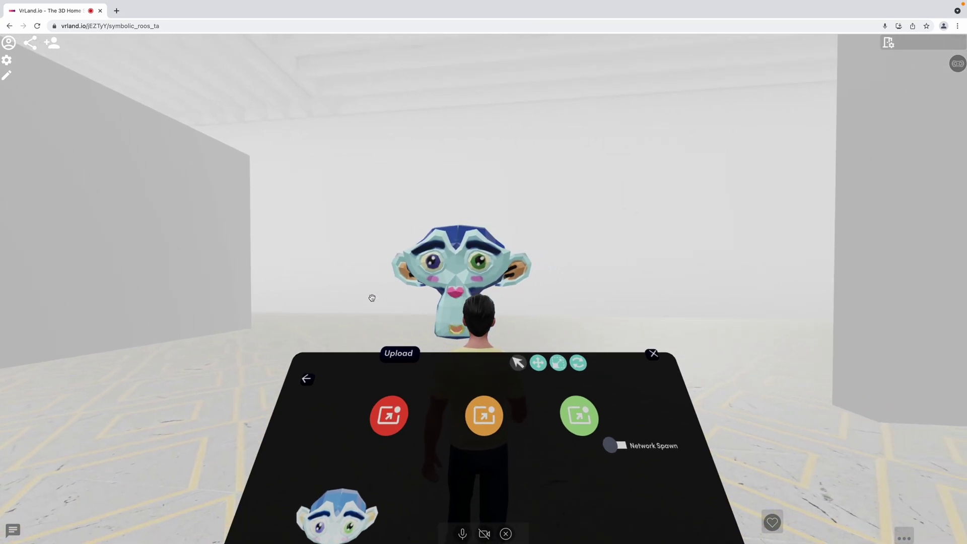
key(a)
key(d)
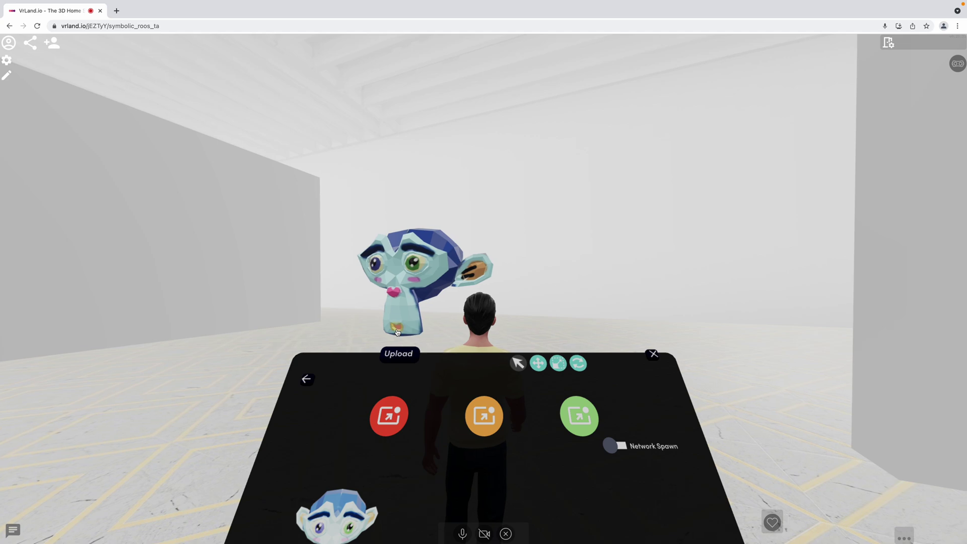
Select the monkey head and reposition it in the hall along the move gizmo's axes
click(304, 317)
key(a)
drag(446, 234, 445, 188)
drag(498, 233, 478, 233)
drag(433, 189, 433, 225)
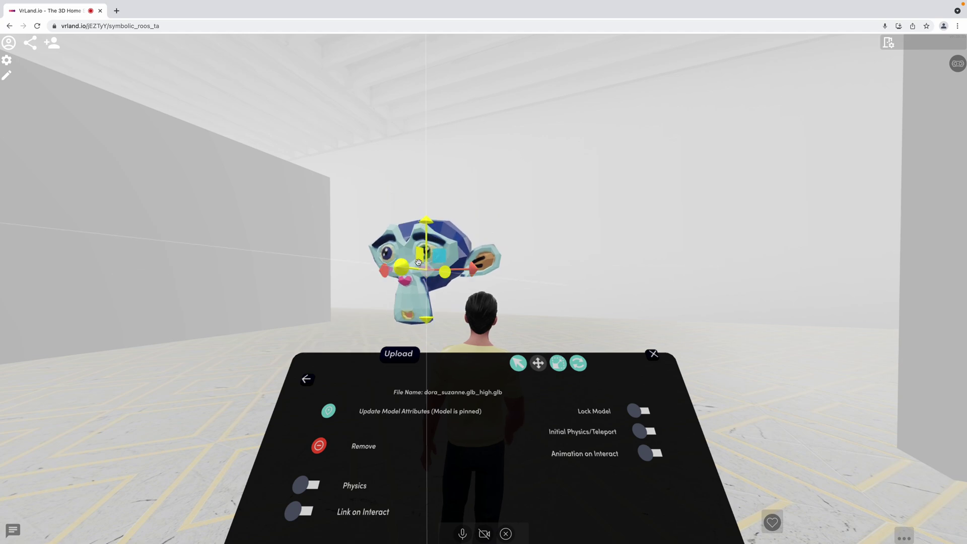
key(d)
key(a)
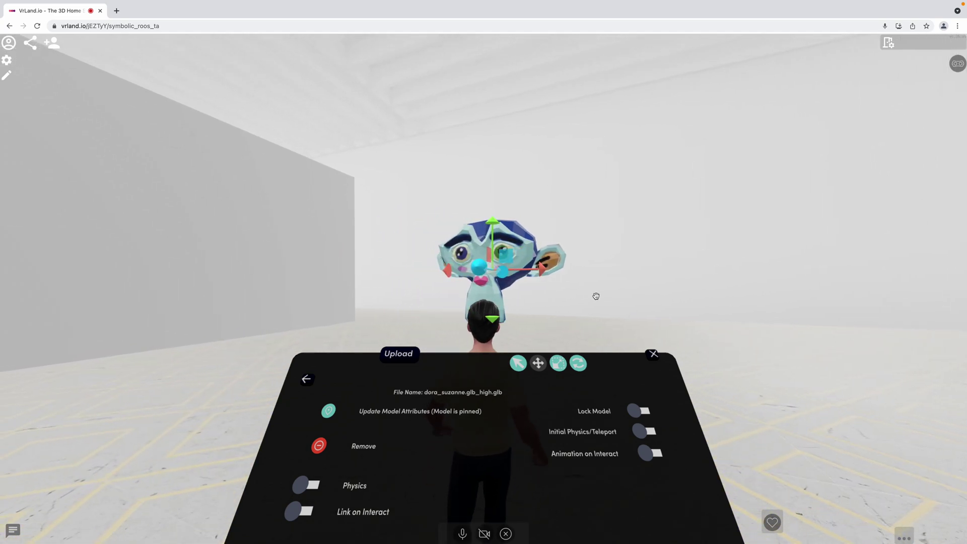
drag(761, 228, 765, 181)
drag(595, 331, 635, 318)
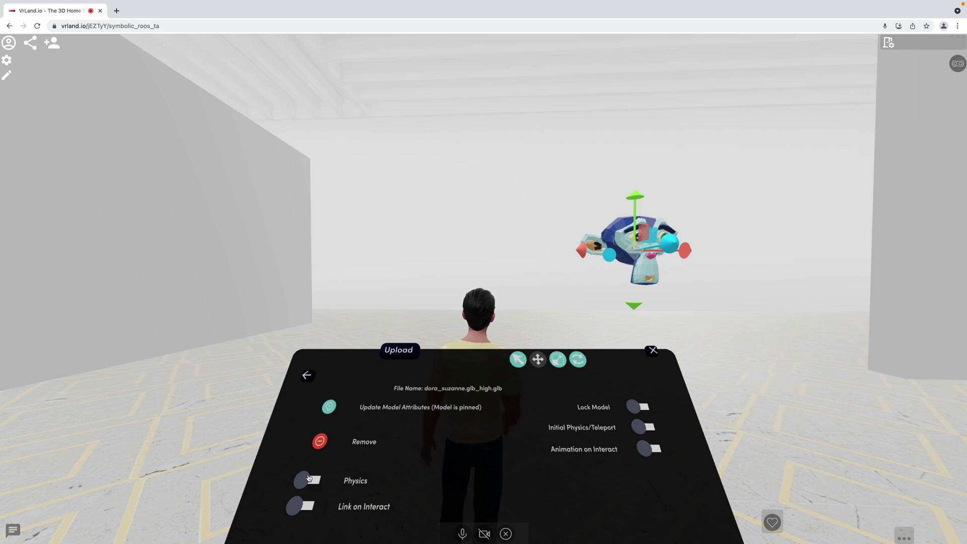
Turn on Physics for the monkey head and walk the avatar up to it and back
key(d)
key(w)
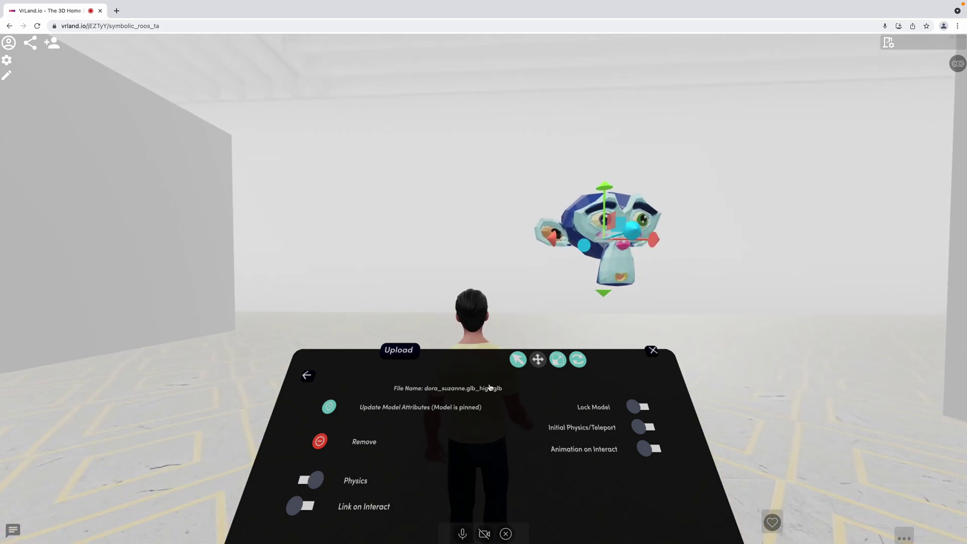
key(d)
key(w)
key(s)
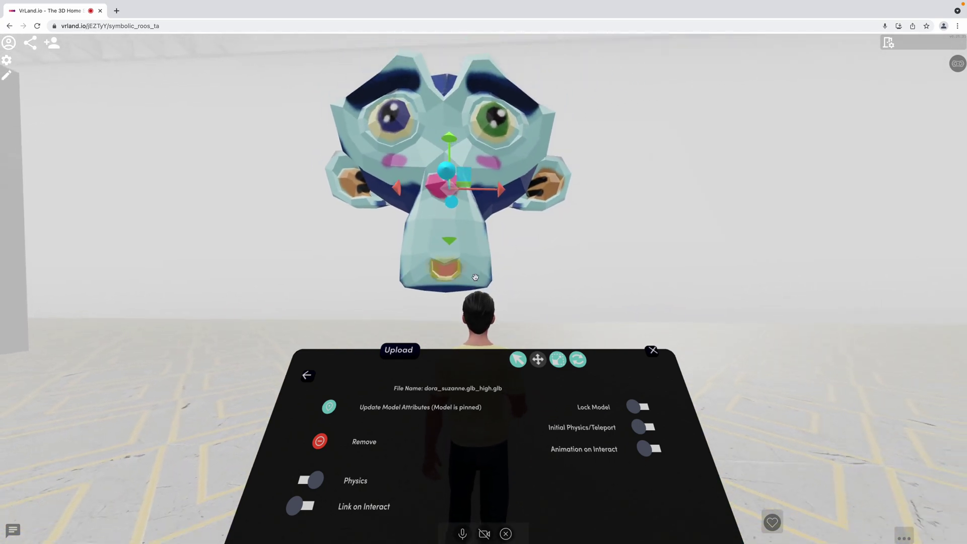
key(w)
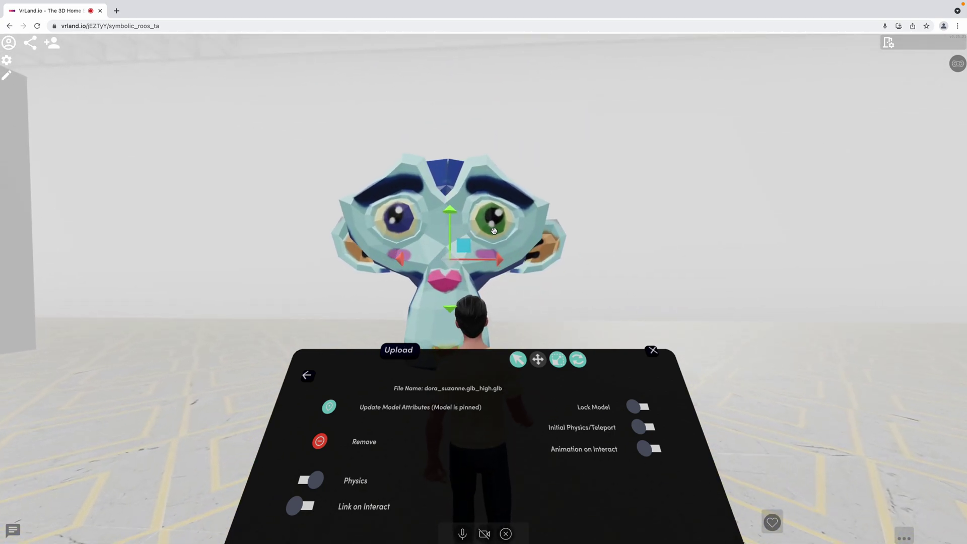
key(s)
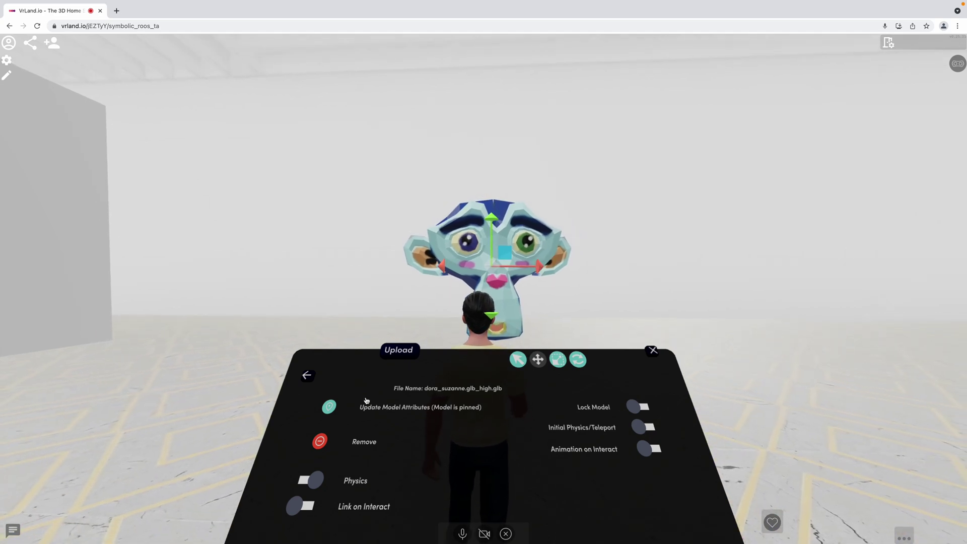
Return to the uploaded models and add the high-quality vase_animated_002 model to the space
click(306, 375)
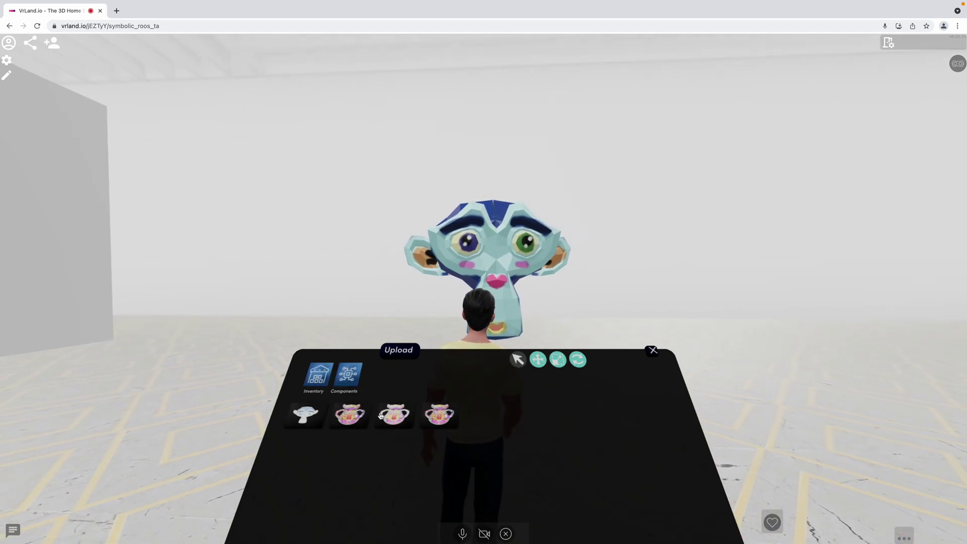
key(s)
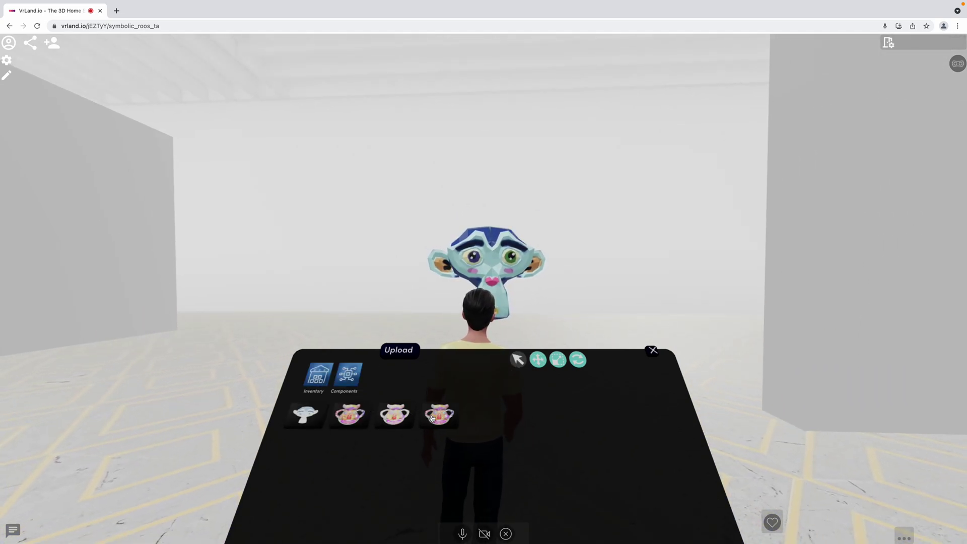
click(431, 418)
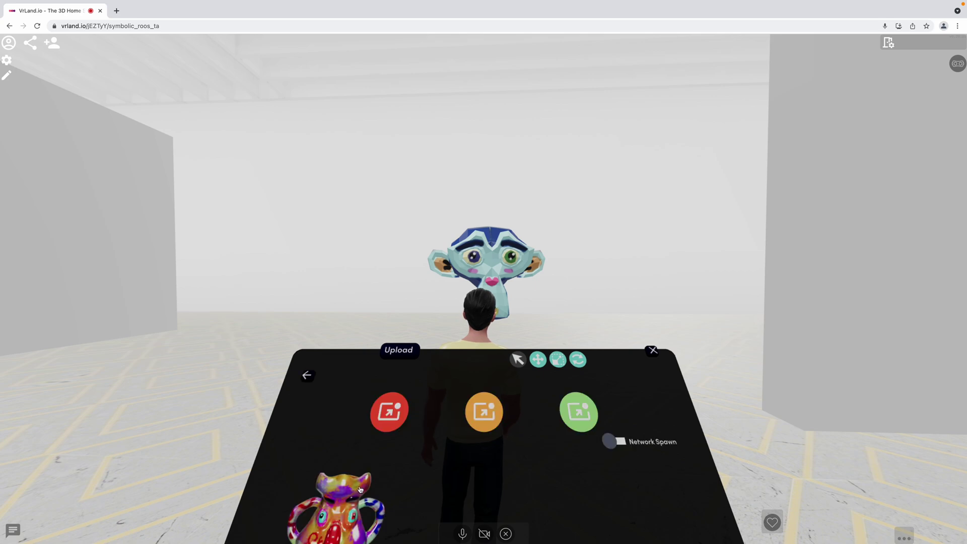
drag(336, 508, 347, 468)
Select the animated vase and move it horizontally to the left side of the monkey head
click(487, 272)
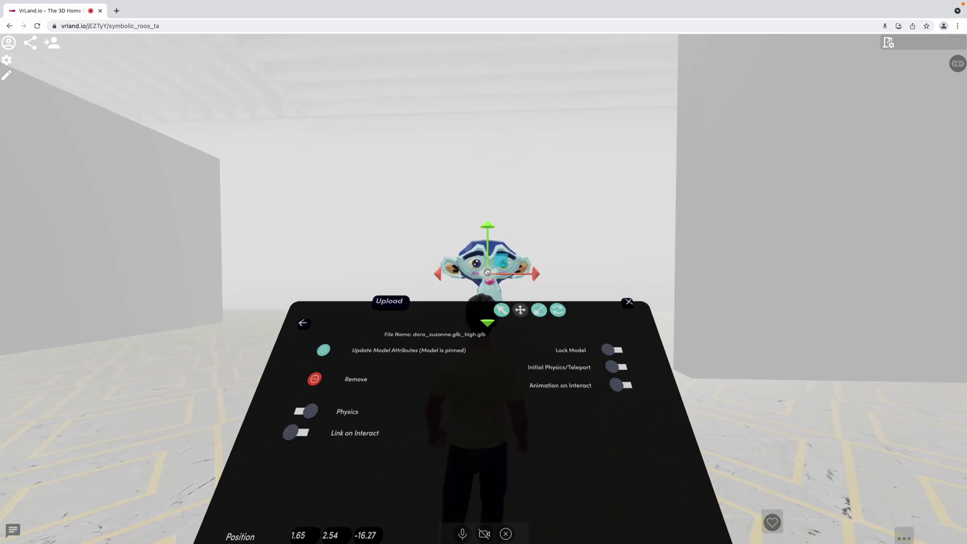
click(520, 280)
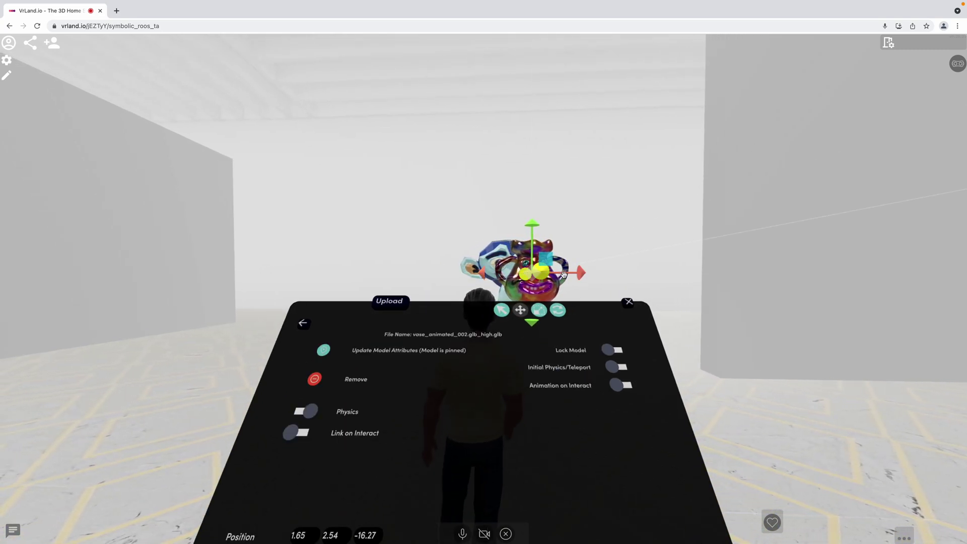
drag(477, 273, 391, 270)
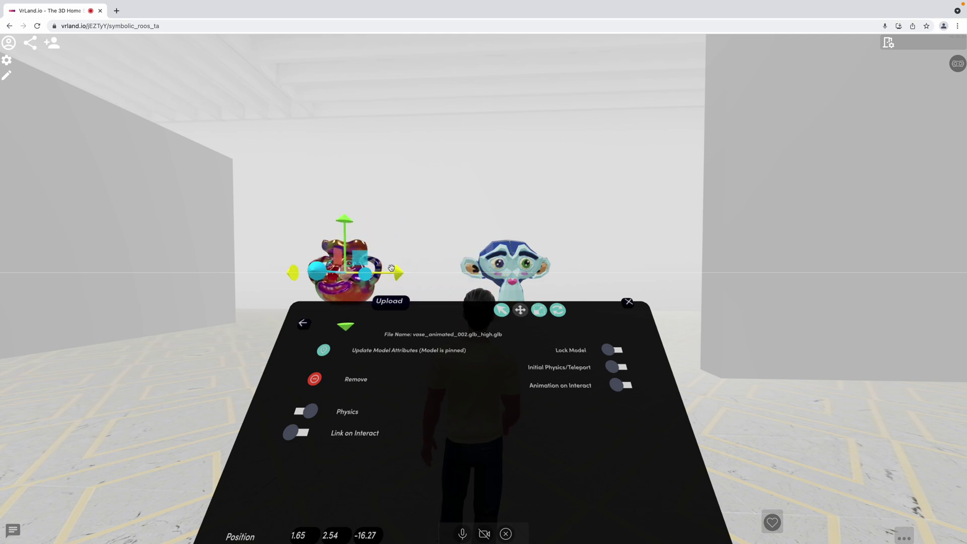
Walk the avatar around the animated vase and monkey head to examine the two placed models
scroll(391, 269, up, 3)
key(a)
key(a)
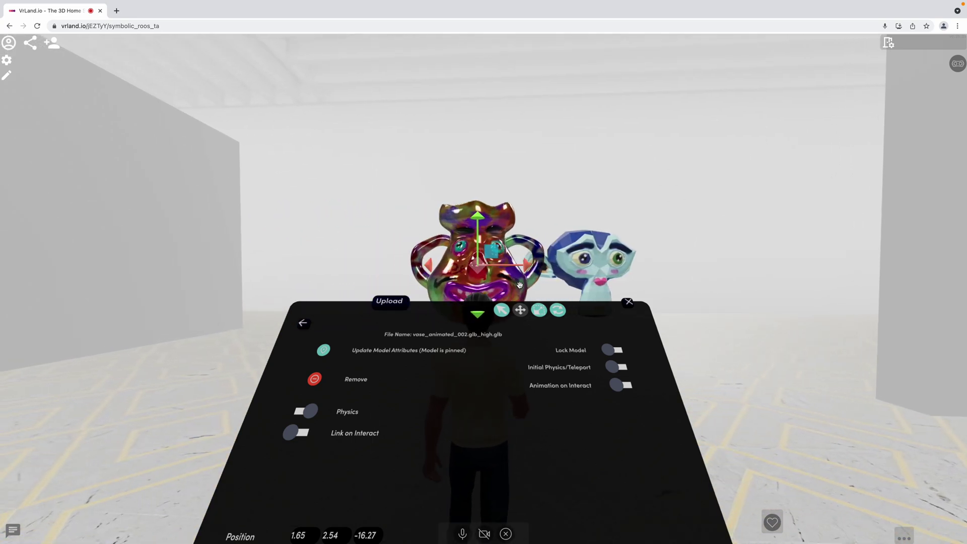
key(d)
key(w)
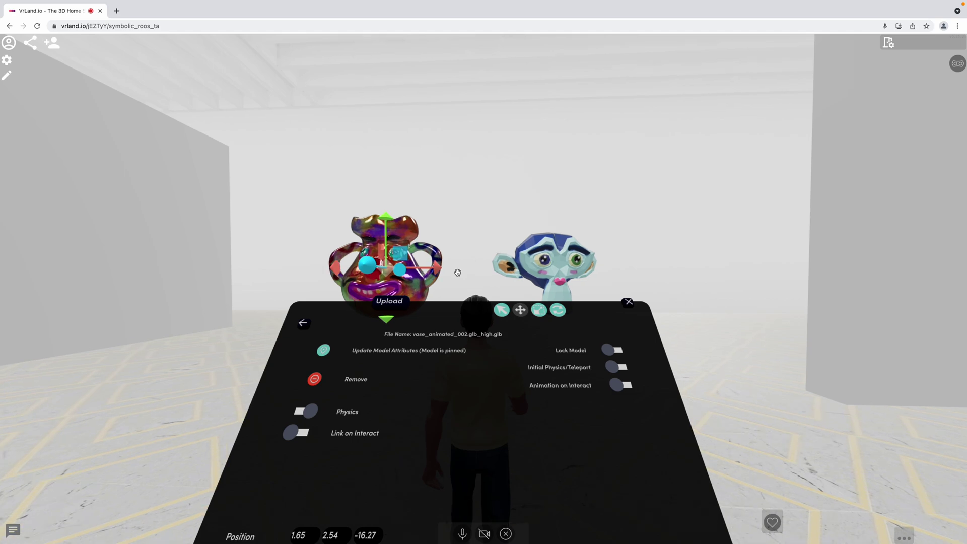
key(a)
key(s)
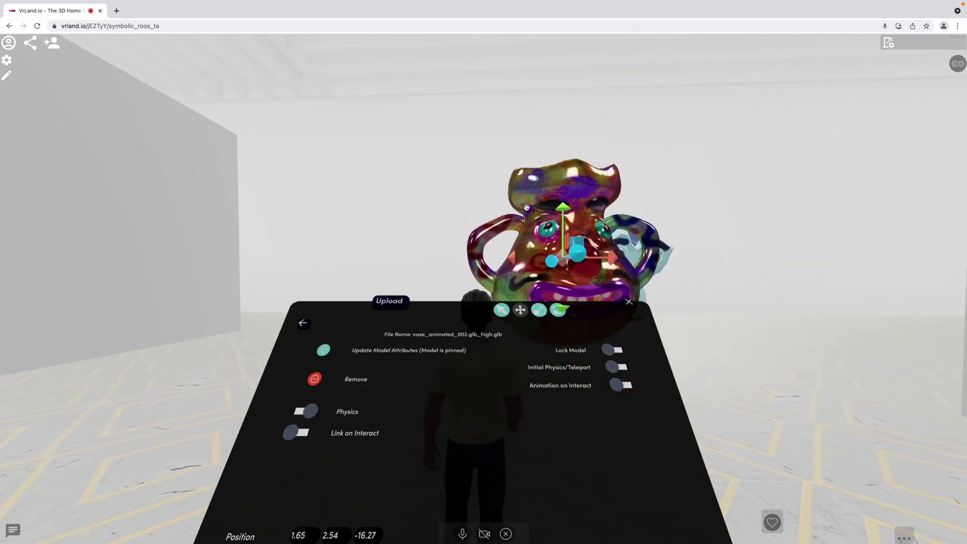
Turn on Lock Model for the animated vase and walk the avatar around it to check its behaviour
drag(522, 311, 558, 294)
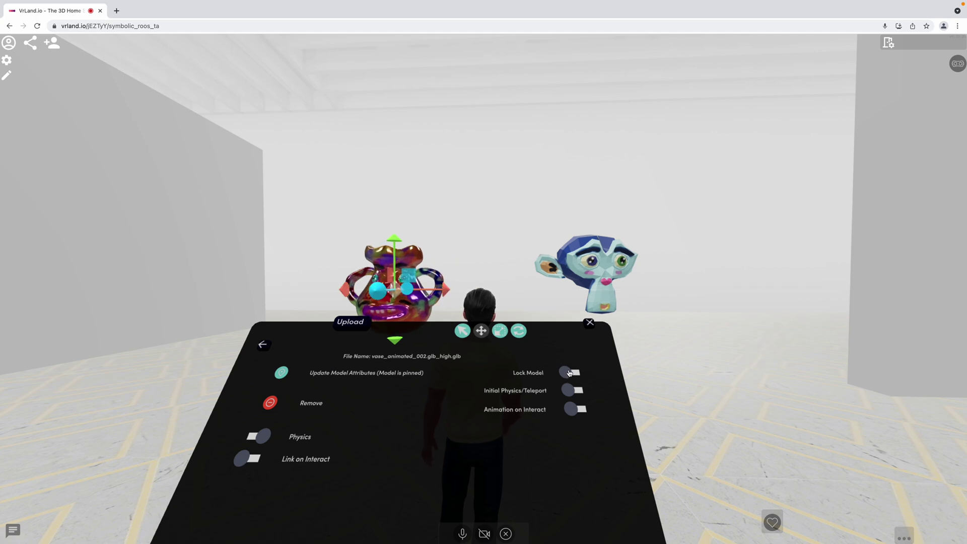
click(569, 373)
key(w)
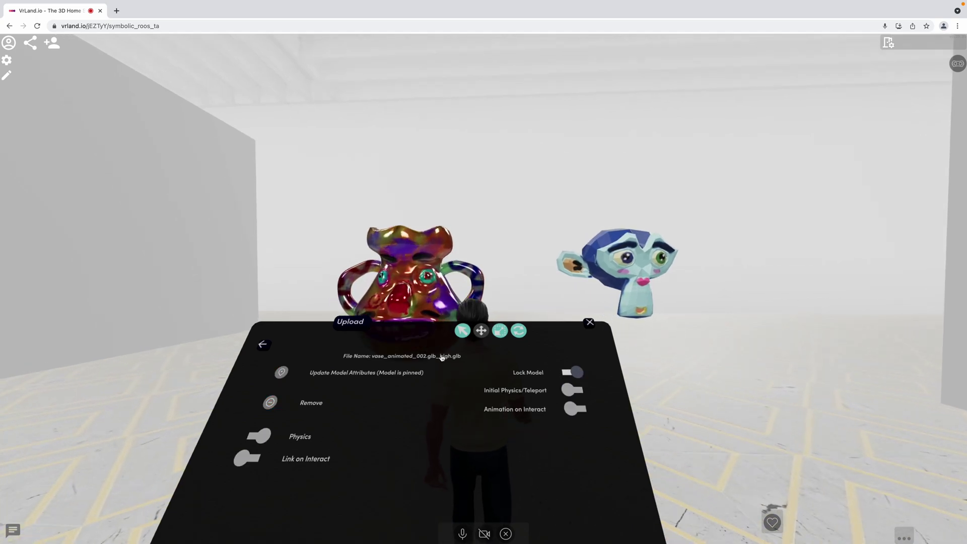
key(a)
key(s)
key(d)
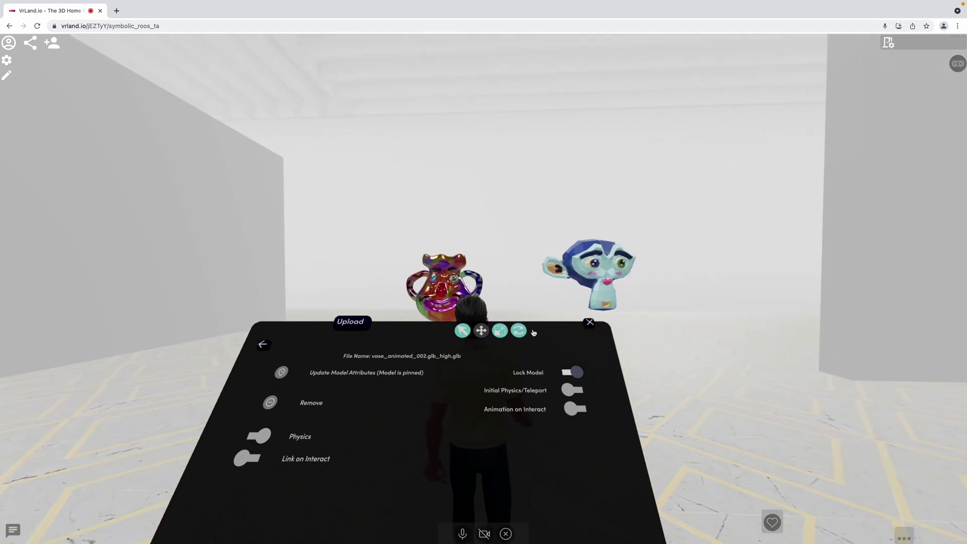
key(w)
drag(488, 280, 574, 296)
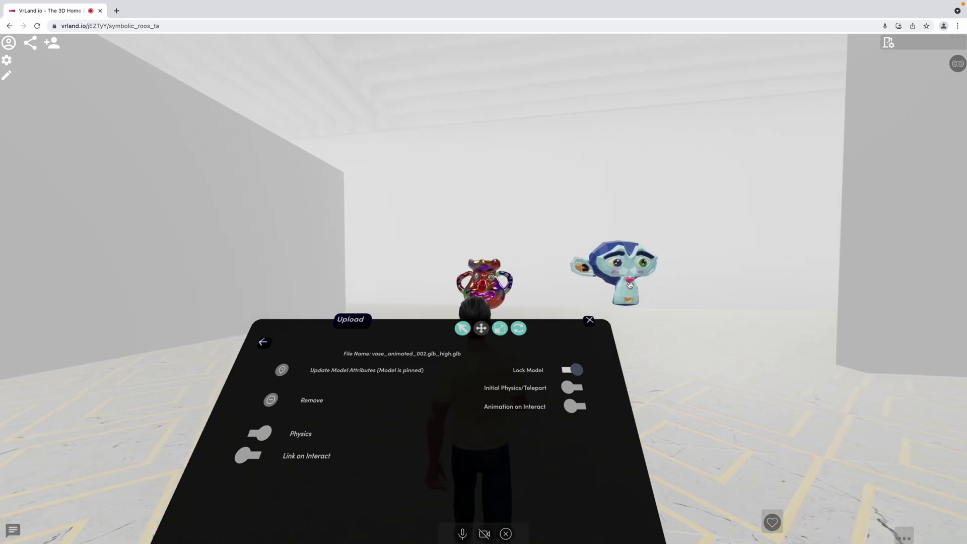
key(s)
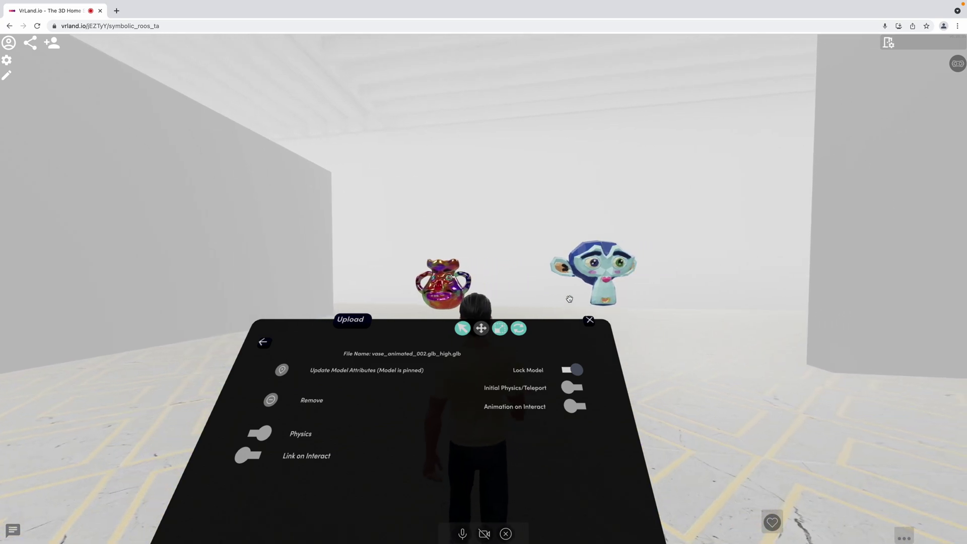
Return to the uploaded models, view the available Components, and switch back to the Inventory
click(264, 344)
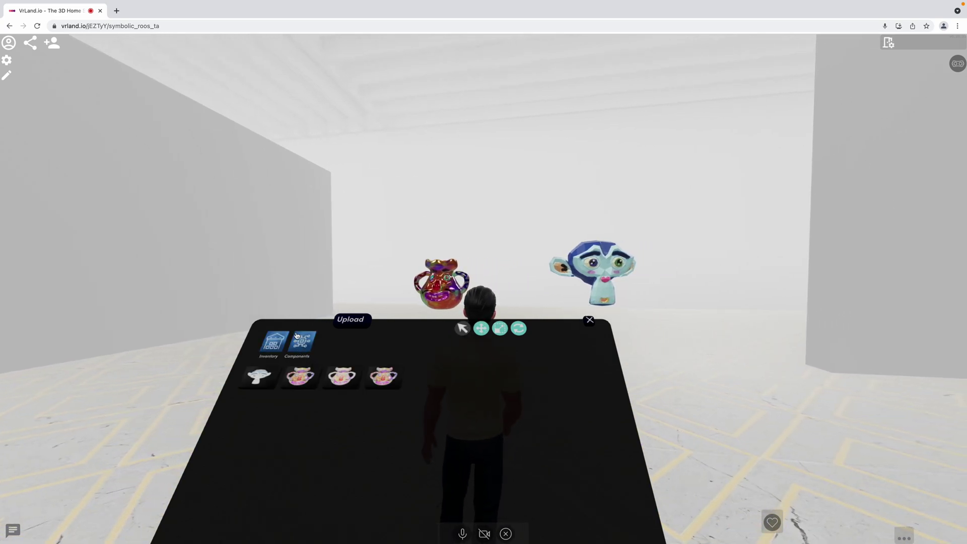
click(303, 351)
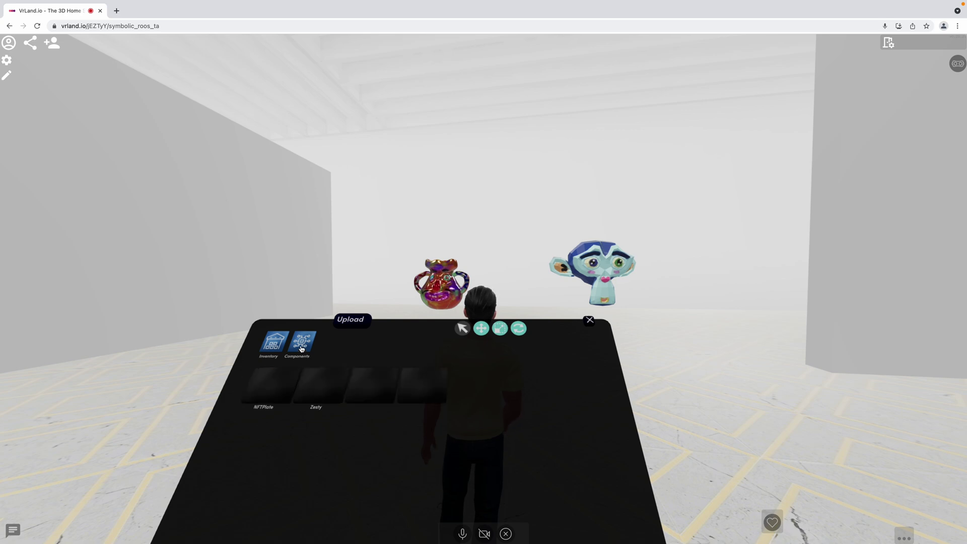
click(272, 344)
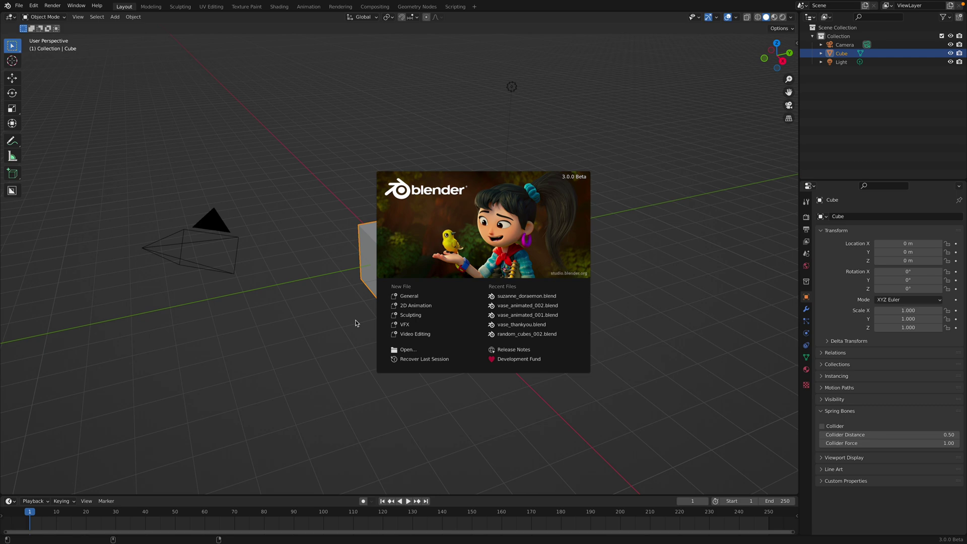
Switch to Blender, delete all default scene objects, and add a new cube mesh
click(328, 176)
key(a)
key(x)
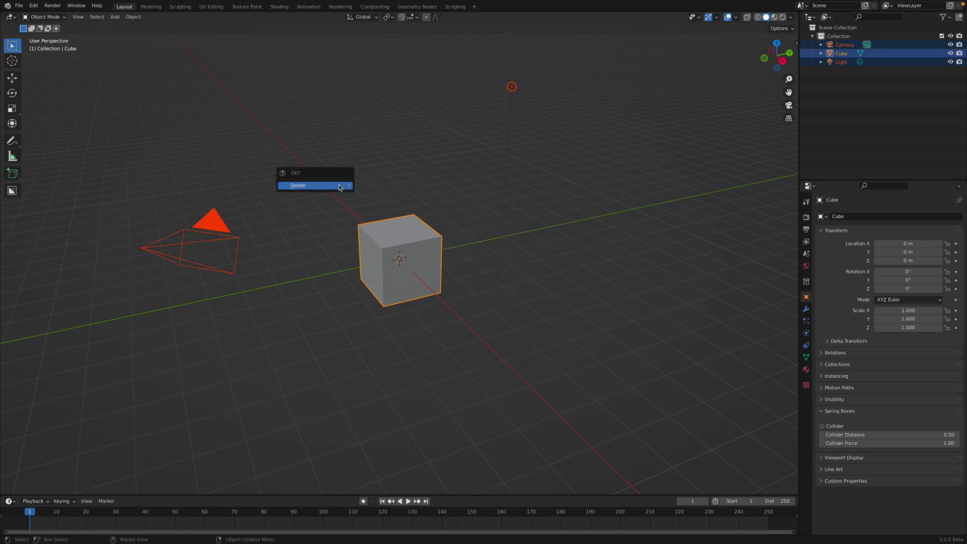
click(338, 186)
middle_drag(361, 191, 456, 207)
key(shift+a)
mouse_move(457, 207)
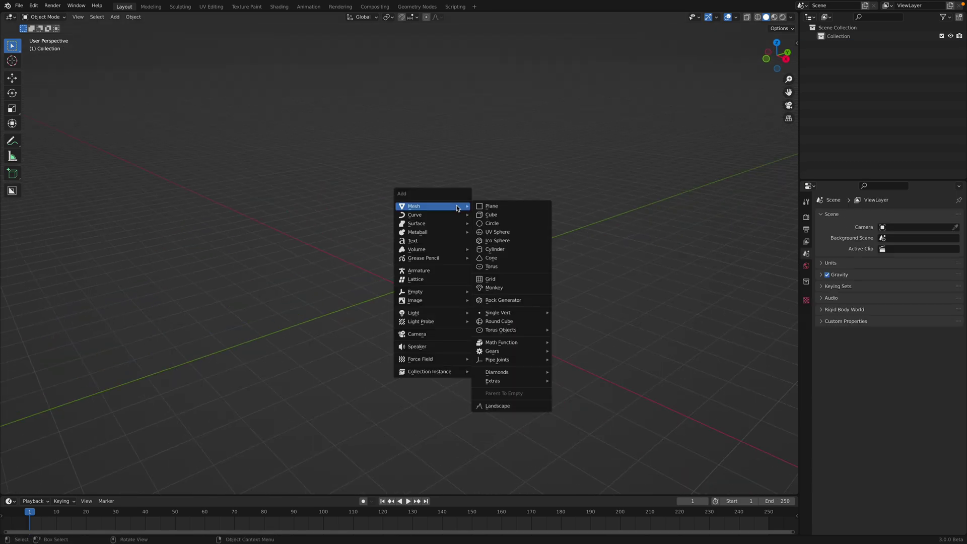
click(486, 215)
scroll(538, 223, up, 3)
Split the 3D viewport into an enlarged Geometry Node Editor above and create a new node tree on the cube
drag(796, 13, 720, 206)
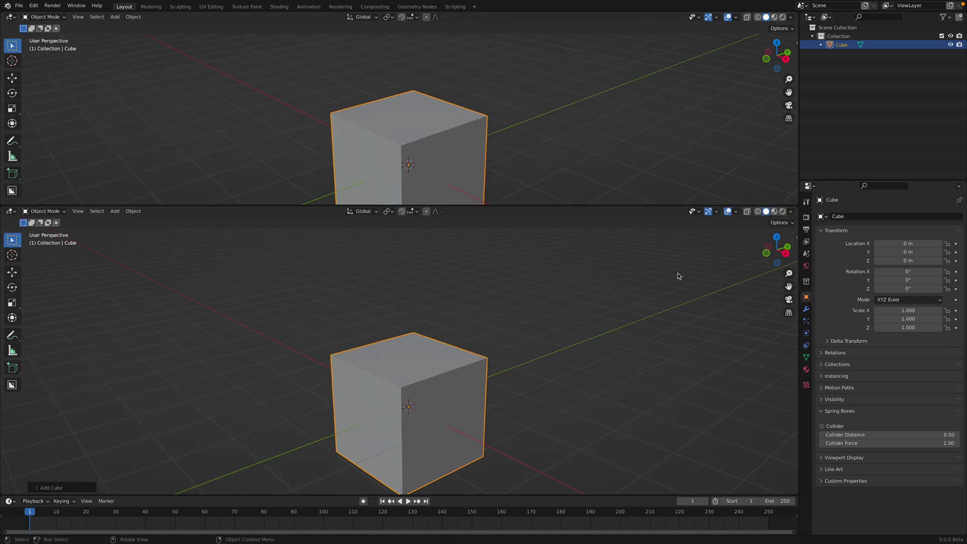
click(11, 18)
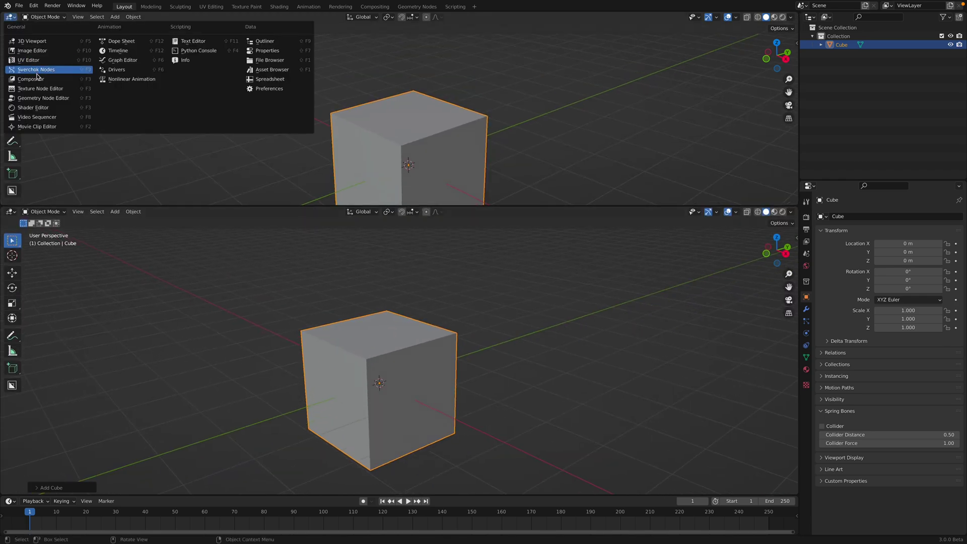
click(46, 99)
click(388, 17)
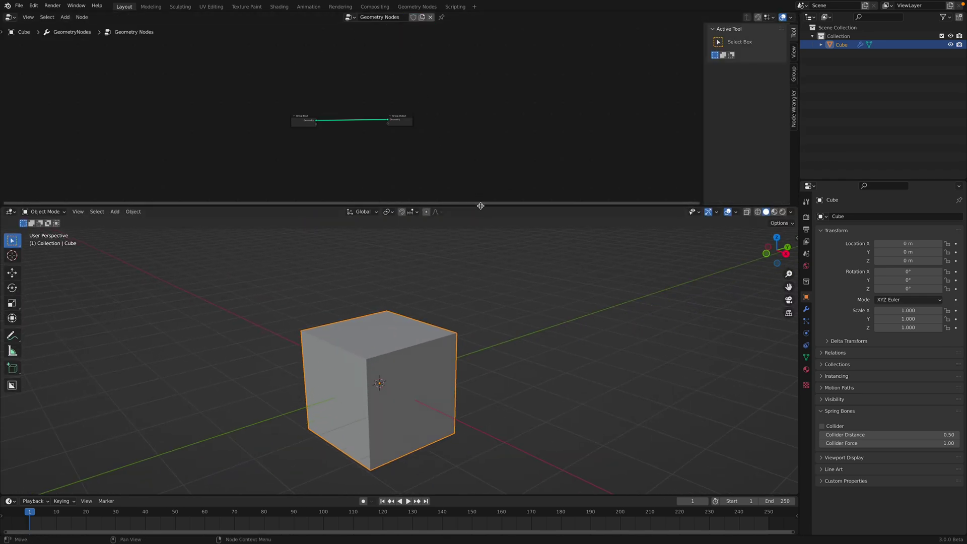
drag(479, 206, 468, 273)
scroll(299, 160, up, 3)
scroll(271, 151, up, 3)
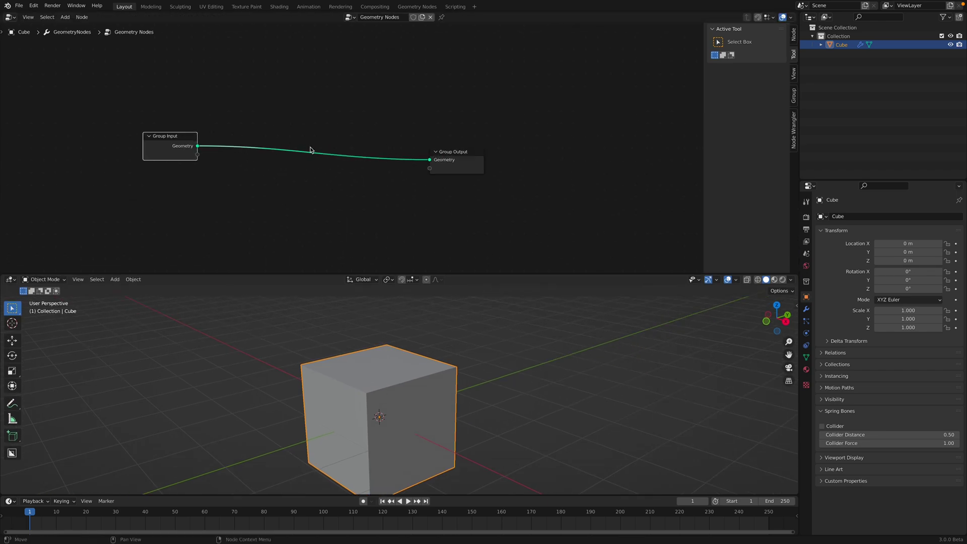
Add a Random Value node below Group Input and set its data type to Vector
key(shift+a)
mouse_move(324, 138)
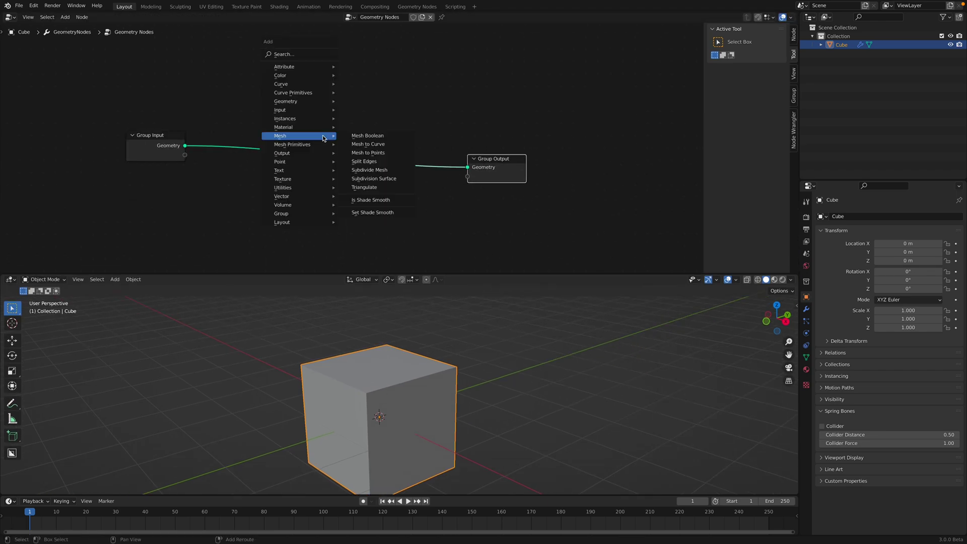
click(299, 54)
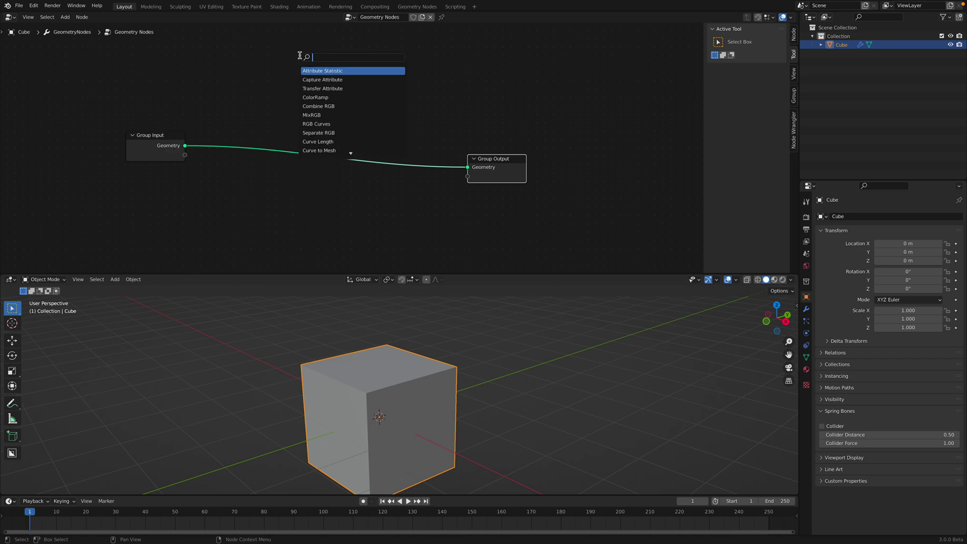
key(Return)
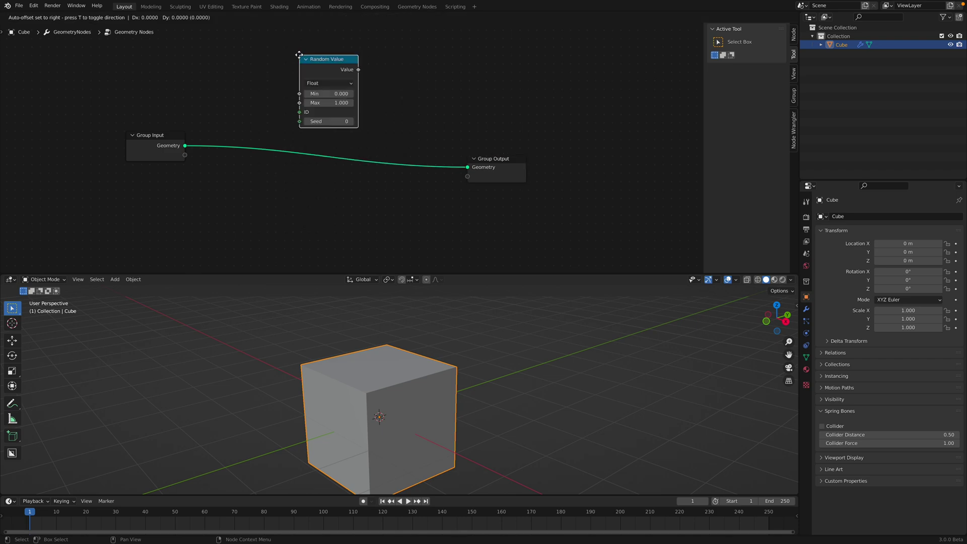
click(185, 190)
click(220, 220)
click(217, 247)
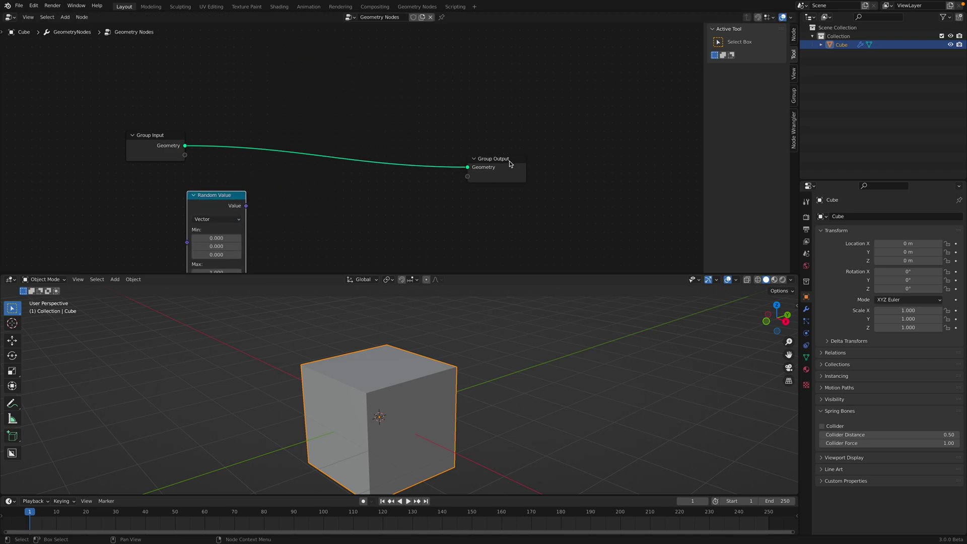
Add an Instance on Points node below the link between Group Input and Group Output
key(shift+a)
click(355, 129)
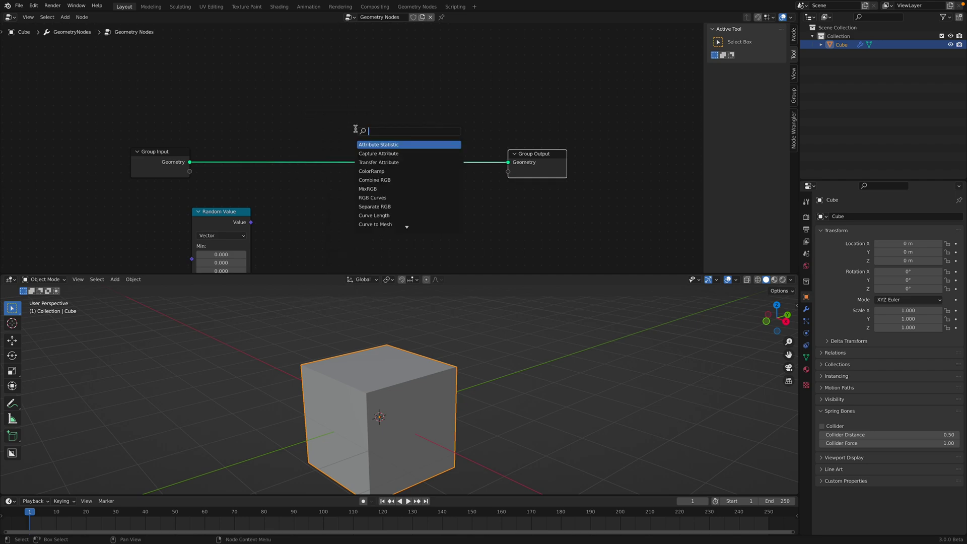
key(Down)
key(Down)
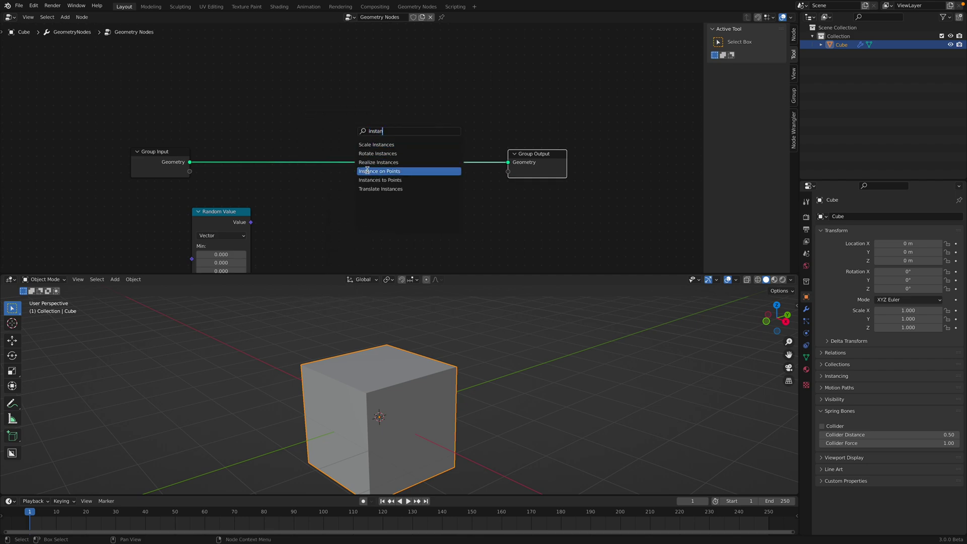
key(Return)
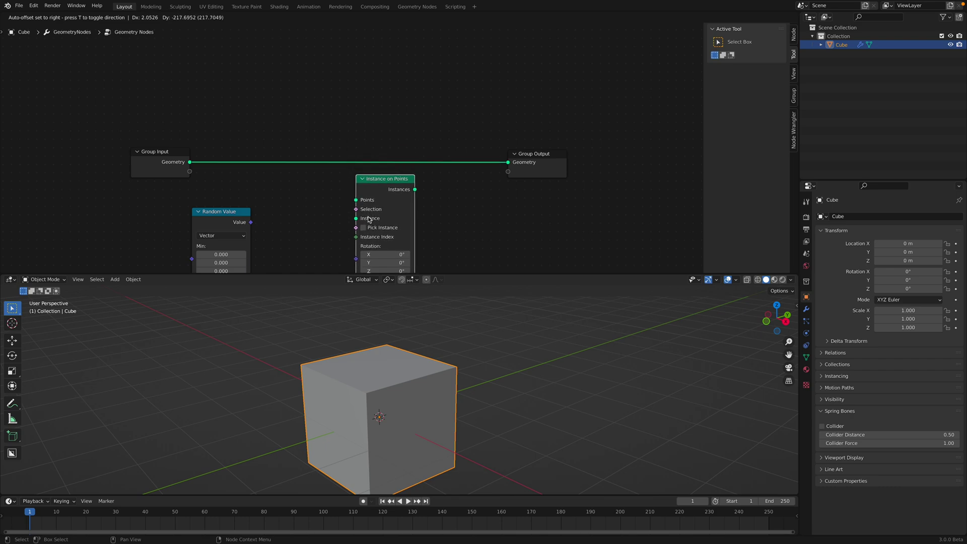
click(368, 231)
Move Random Value under Group Input, and shift Instance on Points and Group Output further right to make room
middle_drag(368, 232, 380, 179)
drag(240, 165, 193, 145)
middle_drag(225, 155, 207, 162)
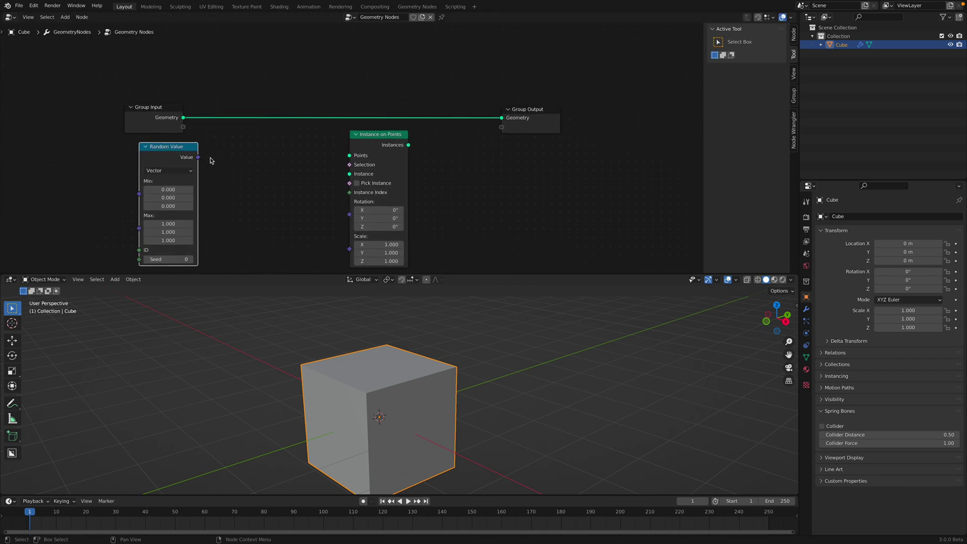
drag(366, 137, 429, 134)
drag(542, 104, 612, 81)
drag(435, 137, 452, 138)
drag(541, 109, 618, 69)
Add a Mesh Line node beside the Random Value node
key(shift+a)
click(282, 163)
text(lin)
key(Return)
click(239, 163)
Add a Set Position node between Mesh Line and Instance on Points
key(shift+a)
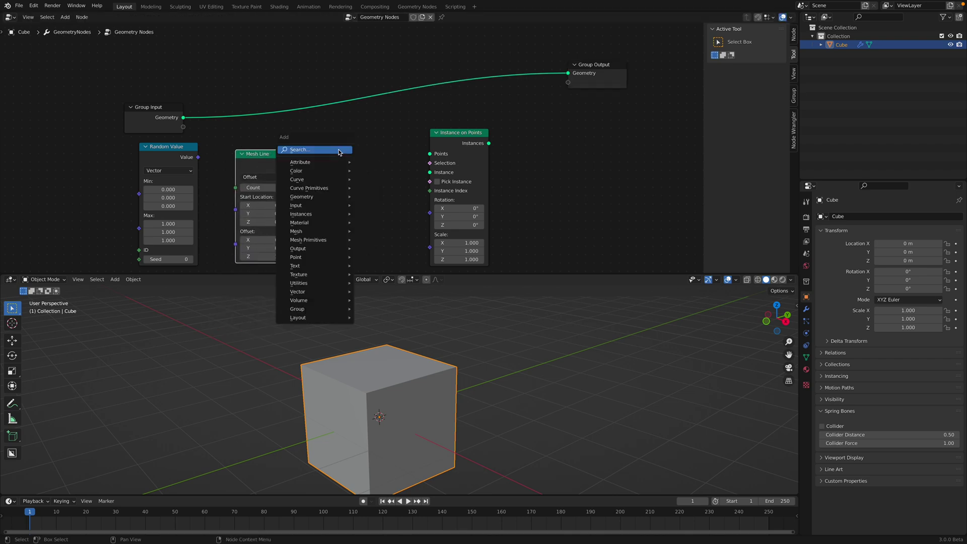
click(346, 159)
text(set)
click(347, 172)
click(340, 155)
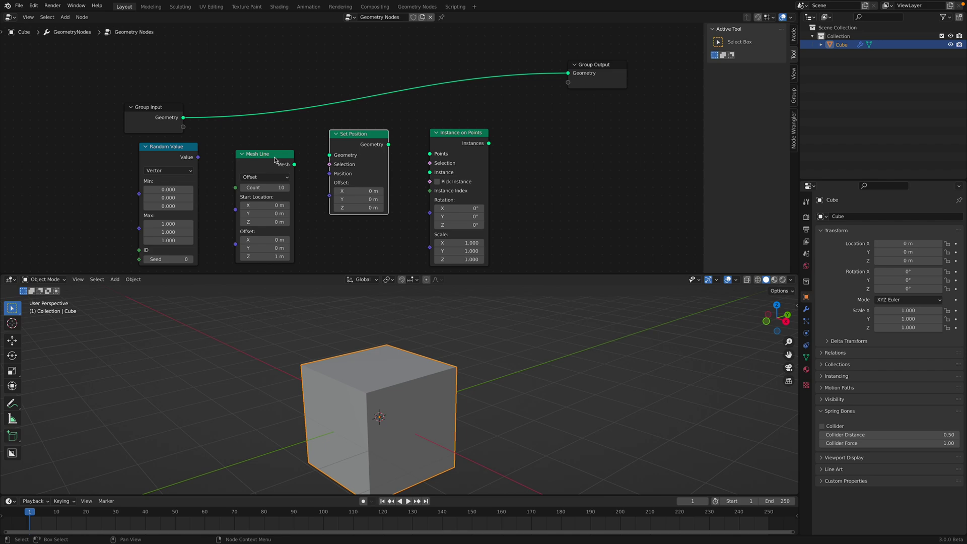
Link Mesh Line and Random Value into Set Position's Geometry and Position, and route it through Instance on Points to Group Output
drag(275, 158, 275, 162)
click(202, 160)
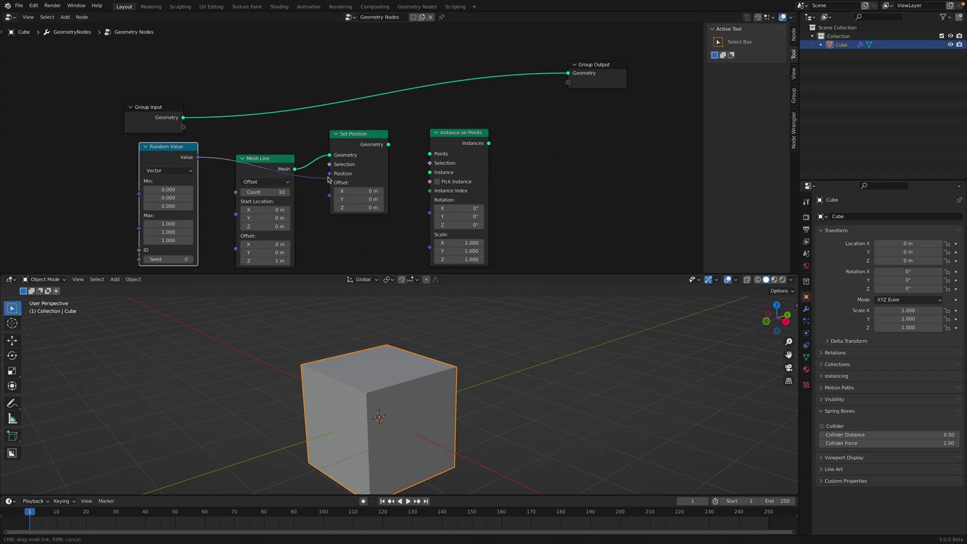
drag(388, 144, 408, 153)
drag(489, 144, 568, 73)
key(g)
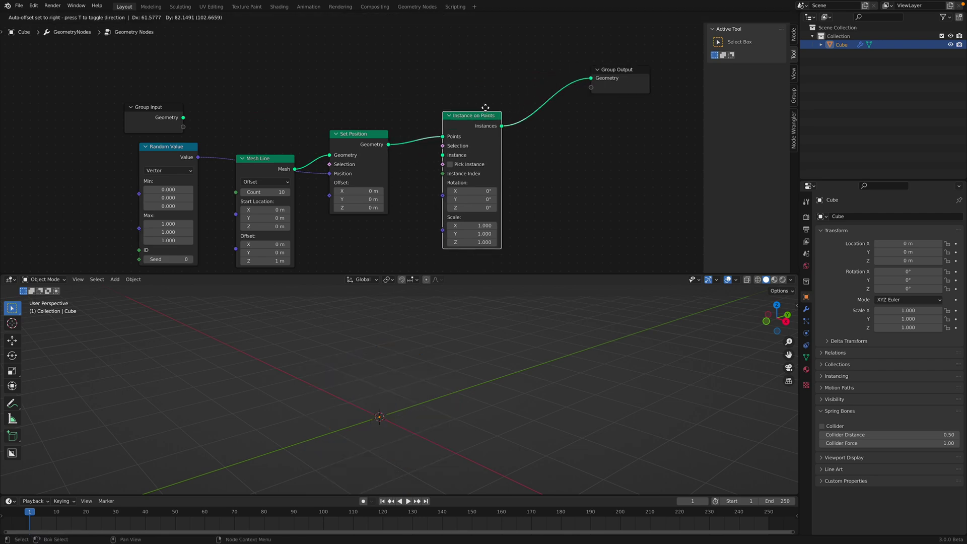
click(496, 94)
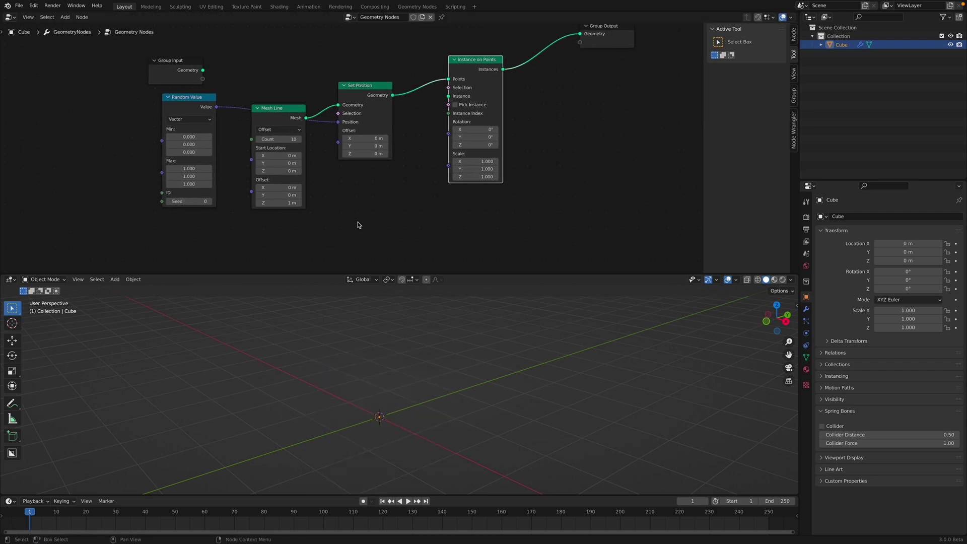
Add an Ico Sphere node, link its Mesh to the Instance input of Instance on Points, and move Set Position up
key(shift+a)
click(358, 221)
text(ico)
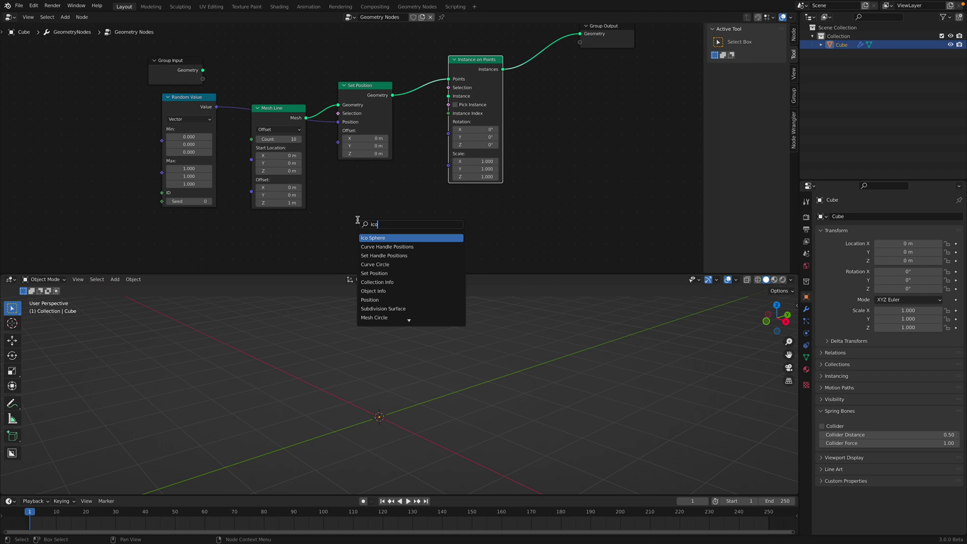
key(Return)
click(412, 197)
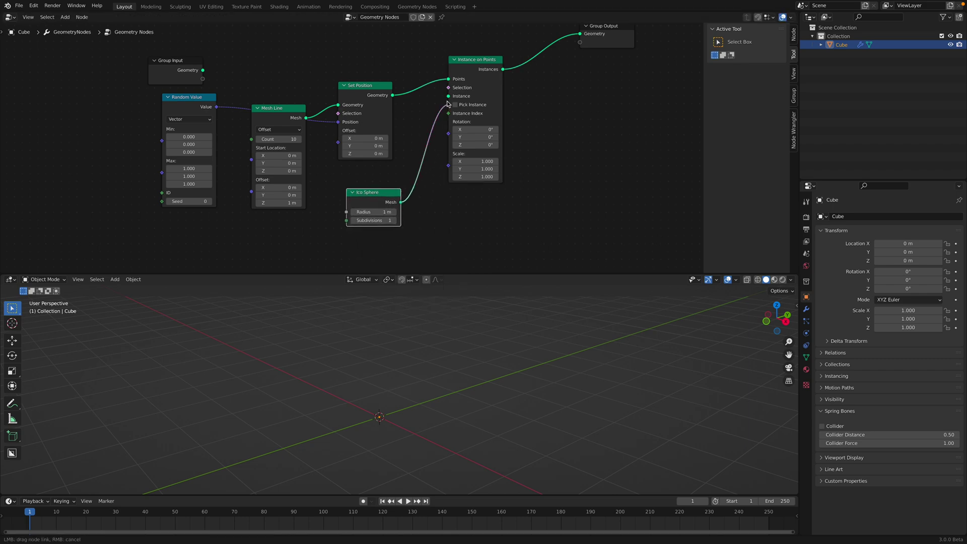
drag(446, 105, 448, 95)
drag(372, 95, 380, 76)
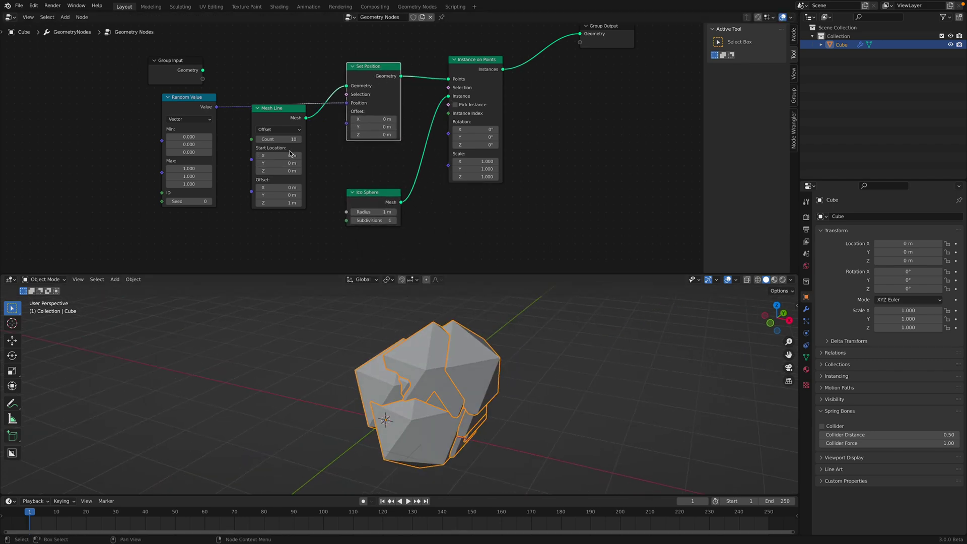
Set the Mesh Line count to 42 and reduce the Ico Sphere radius
drag(282, 139, 307, 139)
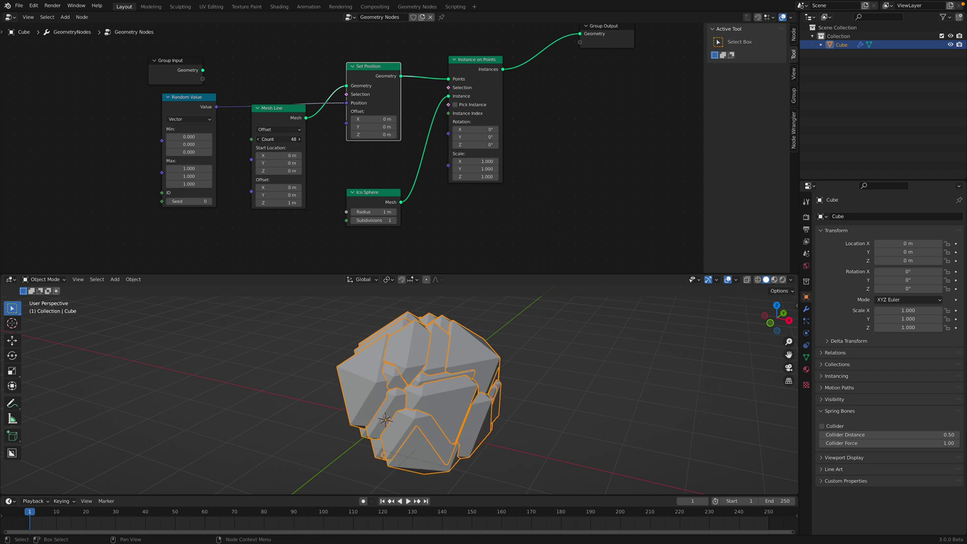
drag(375, 212, 358, 212)
mouse_move(516, 359)
middle_down()
mouse_move(525, 346)
mouse_move(509, 322)
mouse_move(504, 347)
middle_up()
click(520, 340)
scroll(520, 339, up, 3)
Move the Instance on Points node further right and delete the Ico Sphere node
drag(377, 199, 378, 191)
drag(460, 74, 518, 61)
middle_drag(488, 115, 492, 92)
click(368, 170)
key(x)
Add a Cylinder node, link its Mesh to the Instance input of Instance on Points, and lower the Instance on Points node
key(shift+a)
text(cylinder)
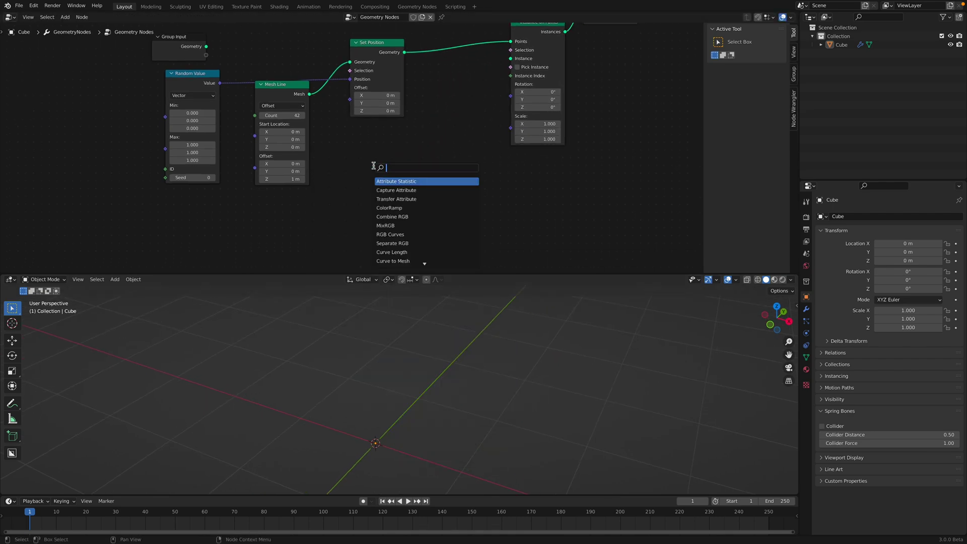
key(Return)
click(362, 167)
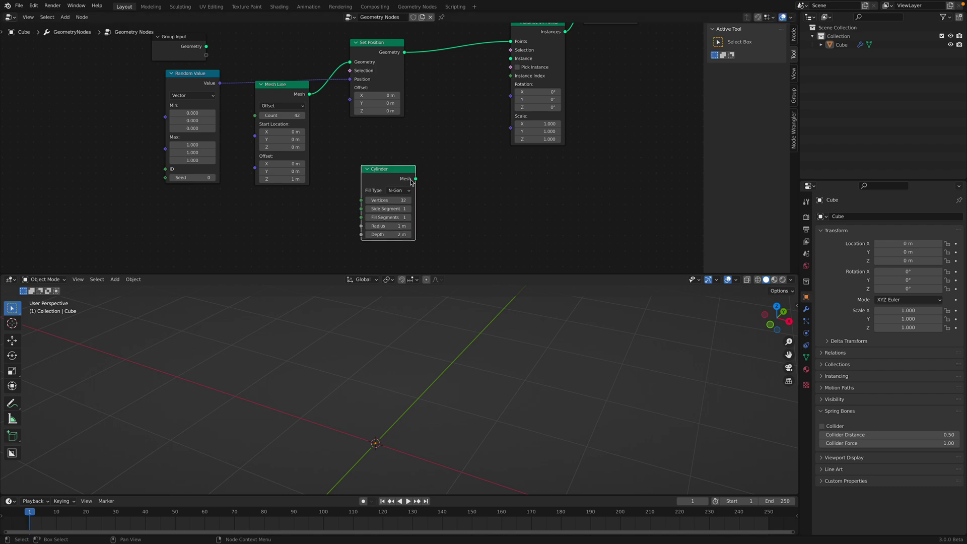
drag(508, 61, 511, 58)
drag(534, 25, 524, 56)
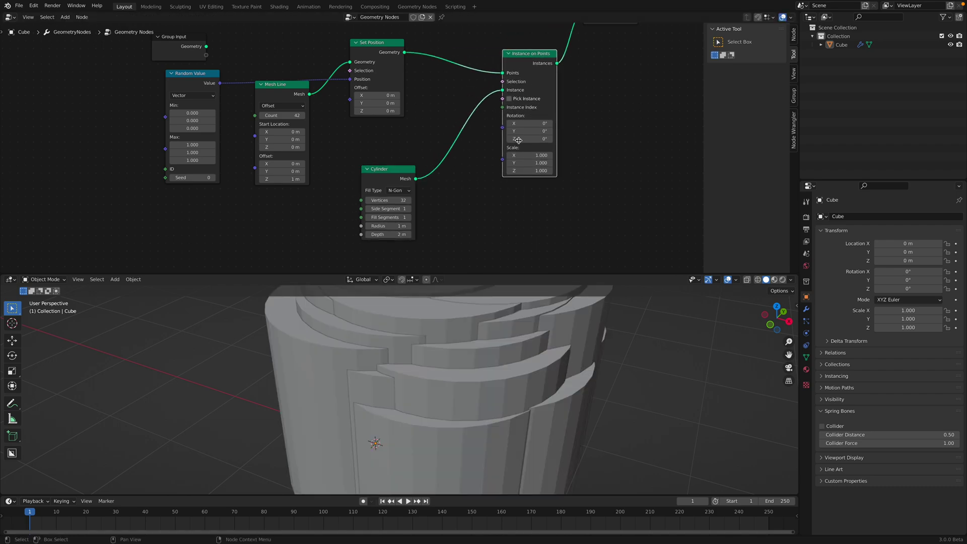
Set the Cylinder node's radius to 0.08 m and depth to 1.08 m
drag(388, 225, 337, 235)
middle_drag(487, 178, 413, 223)
scroll(476, 117, down, 1)
middle_drag(455, 135, 430, 95)
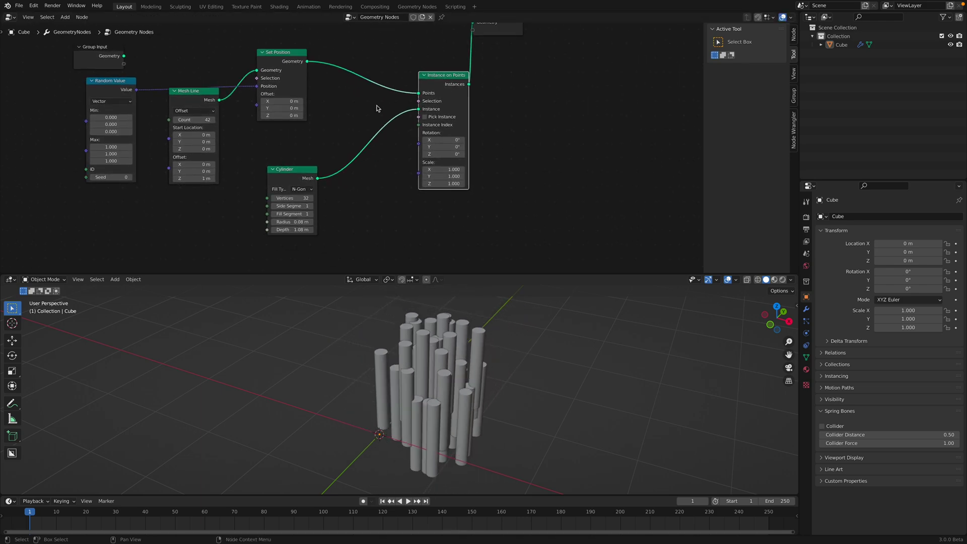
Save the file as random_stick_001.blend
key(ctrl+s)
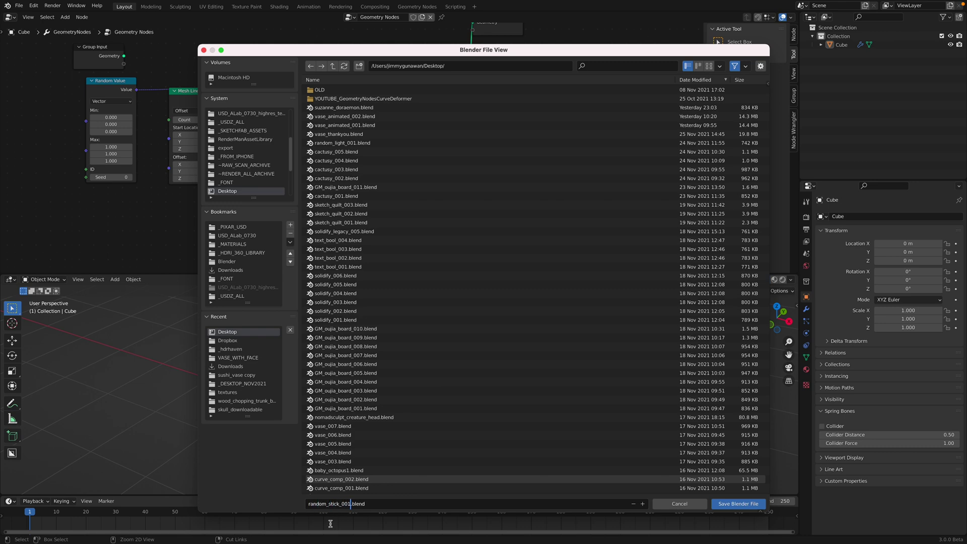
click(737, 504)
mouse_move(444, 418)
middle_down()
mouse_move(450, 407)
mouse_move(432, 411)
middle_up()
Spread out the node layout by moving Set Position and Mesh Line up and Cylinder up and to the left
middle_drag(377, 120, 407, 182)
drag(296, 116, 290, 71)
drag(224, 157, 210, 24)
middle_drag(218, 43, 218, 53)
middle_drag(320, 192, 315, 154)
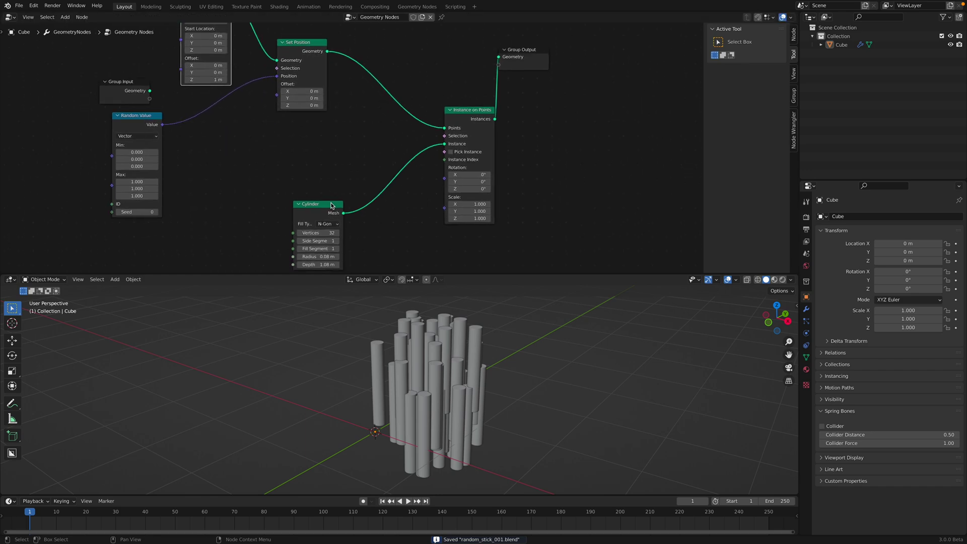
drag(330, 203, 278, 167)
middle_drag(336, 199, 316, 186)
Duplicate the vector Random Value node, place the unlinked copy below Cylinder, and set its data type to Float
click(145, 117)
key(shift+d)
click(200, 126)
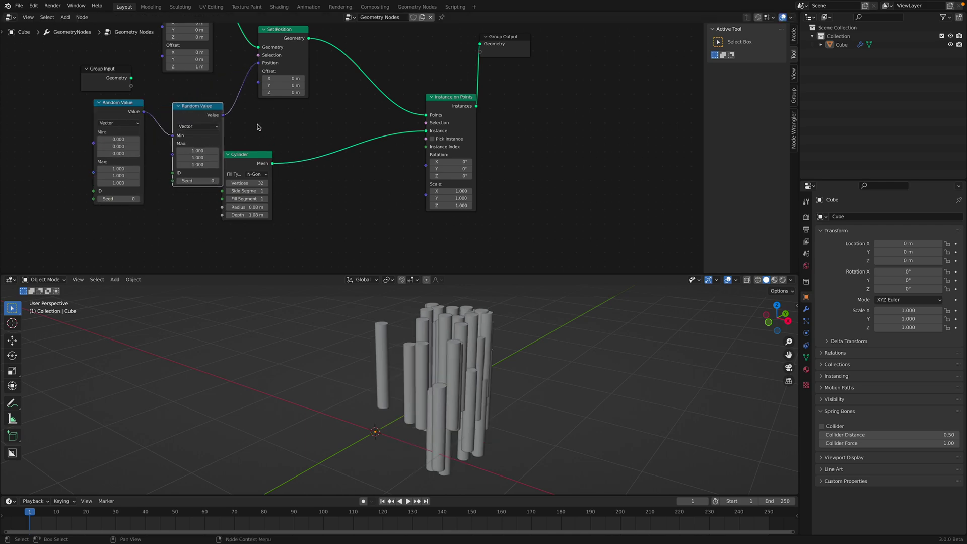
alt+drag(209, 112, 331, 179)
middle_drag(322, 201, 319, 184)
click(317, 181)
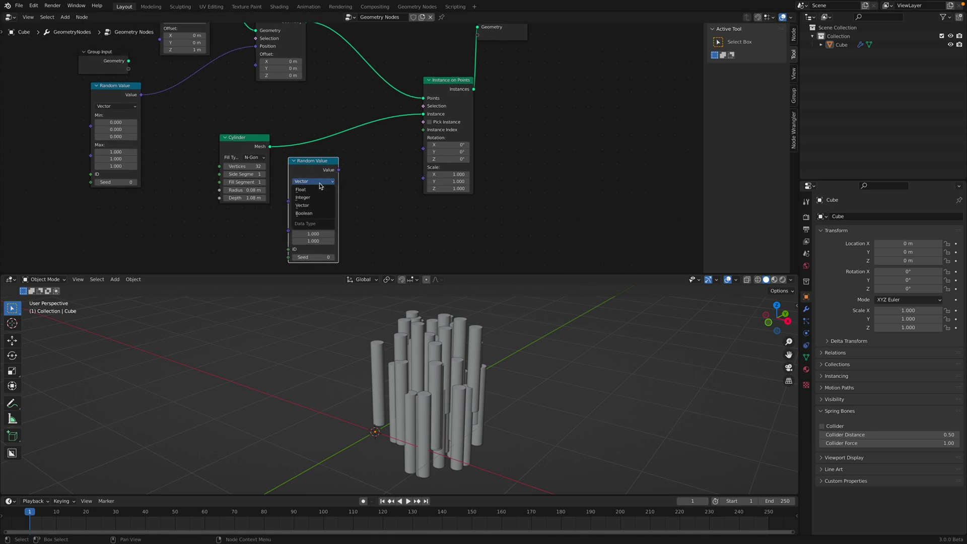
click(318, 189)
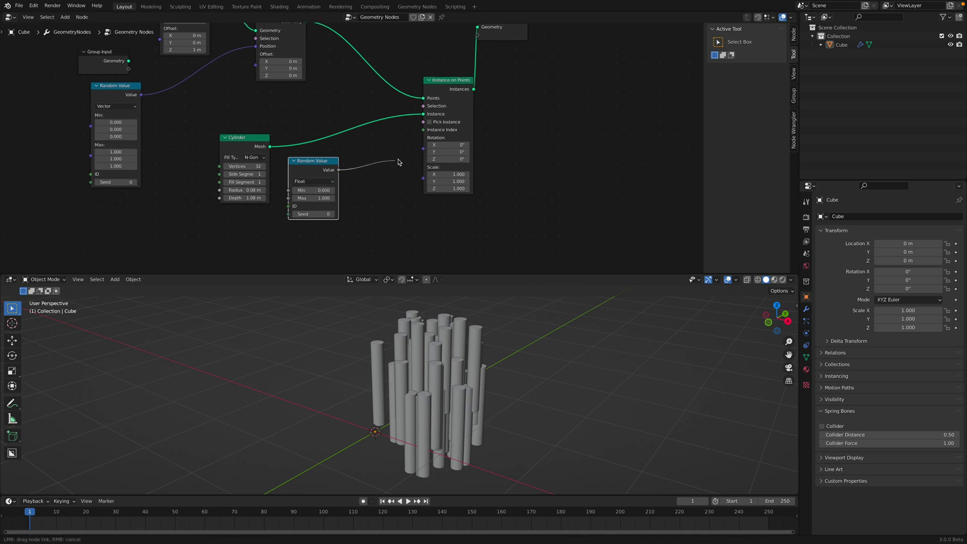
Link the Float Random Value to the Rotation of Instance on Points, with Min -tau and Max tau
drag(419, 153, 422, 152)
drag(320, 189, 310, 189)
click(320, 189)
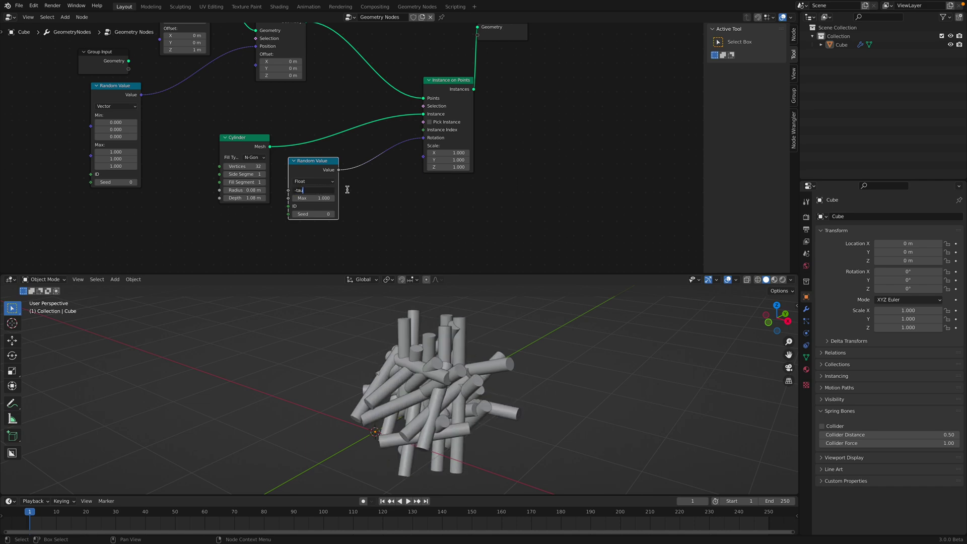
text(-tau)
key(Return)
click(316, 199)
text(tau)
key(Return)
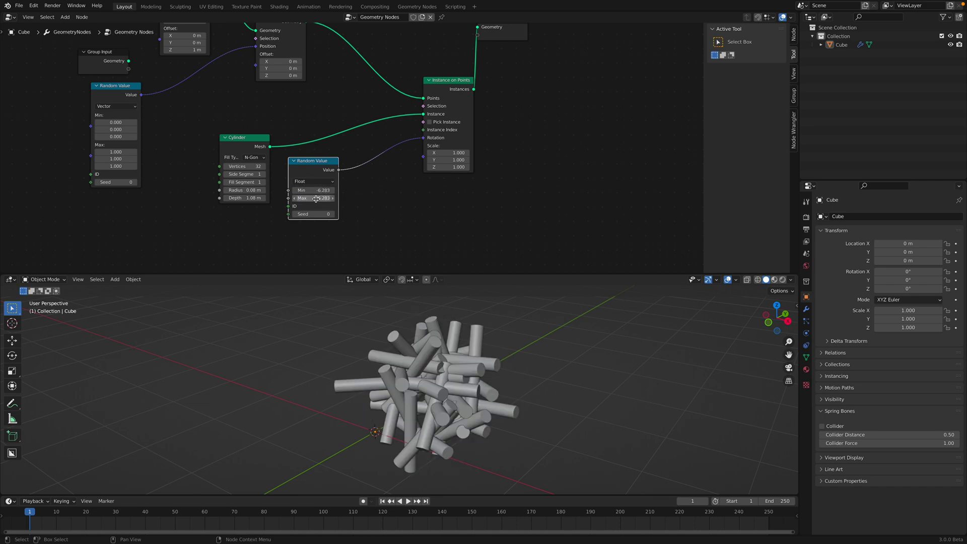
Set the Float Random Value's seed to 56 and save the file
drag(314, 214, 332, 214)
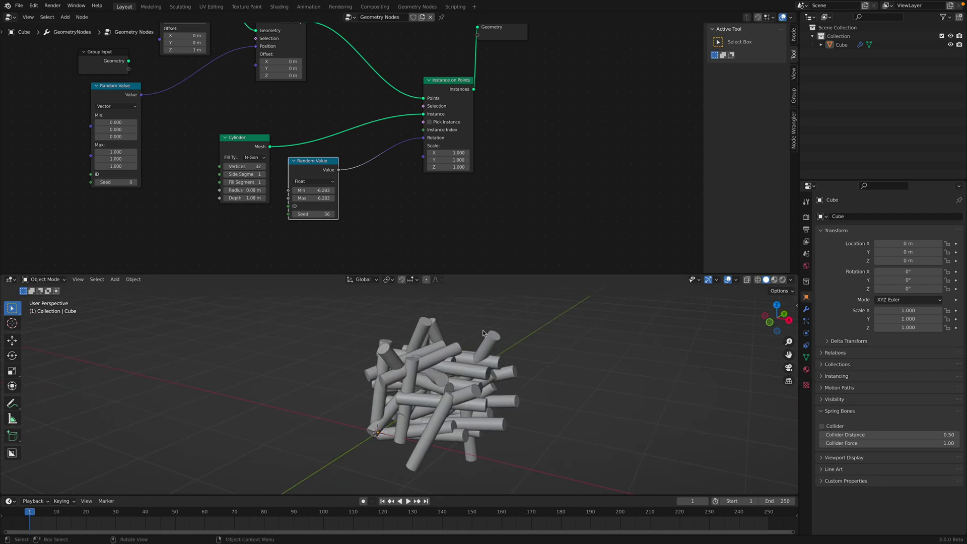
middle_drag(292, 103, 305, 151)
key(ctrl+s)
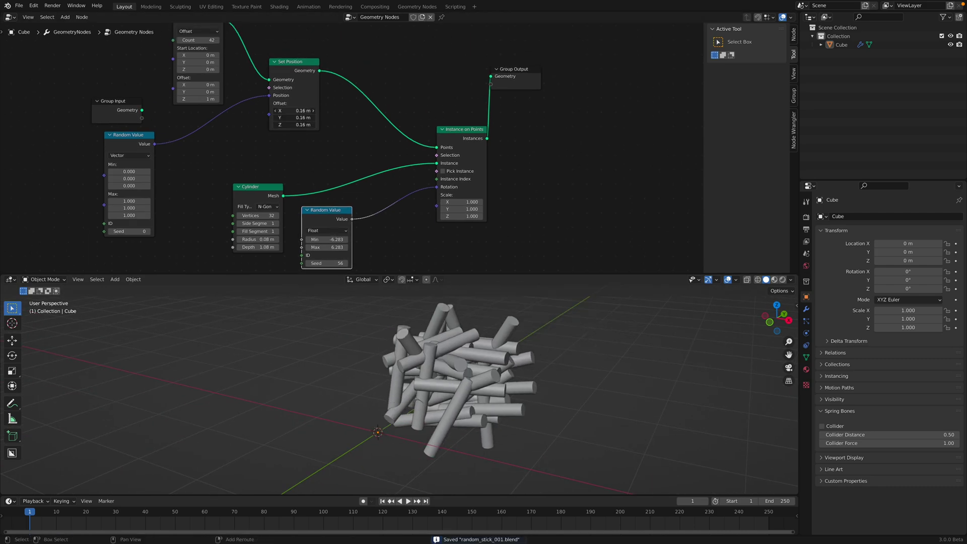
Move the vector Random Value's link to Set Position's Offset and set Mesh Line's Offset Z to 0 m
drag(269, 96, 269, 115)
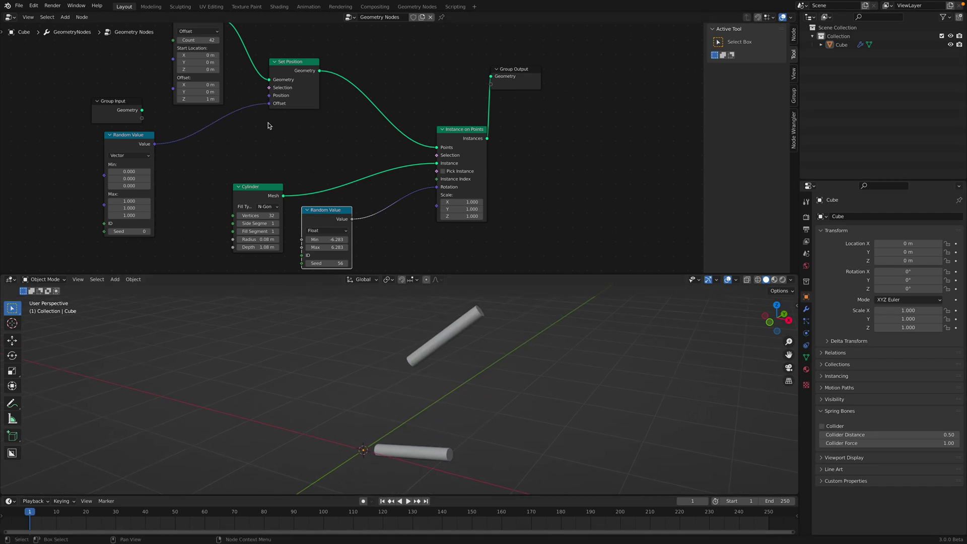
middle_drag(226, 93, 234, 124)
drag(217, 135, 205, 134)
scroll(451, 324, down, 3)
middle_drag(451, 324, 368, 317)
drag(215, 136, 216, 138)
middle_drag(215, 137, 222, 73)
Set the vector Random Value's seed to -28 and all Min values to -1, and move the node left
drag(161, 202, 148, 202)
click(171, 142)
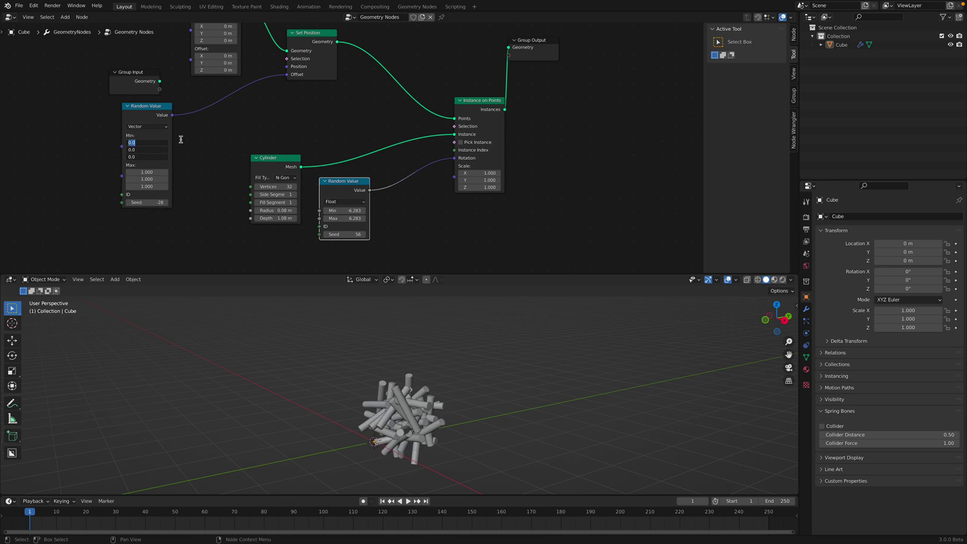
text(-1)
key(Return)
drag(131, 120, 85, 147)
click(233, 186)
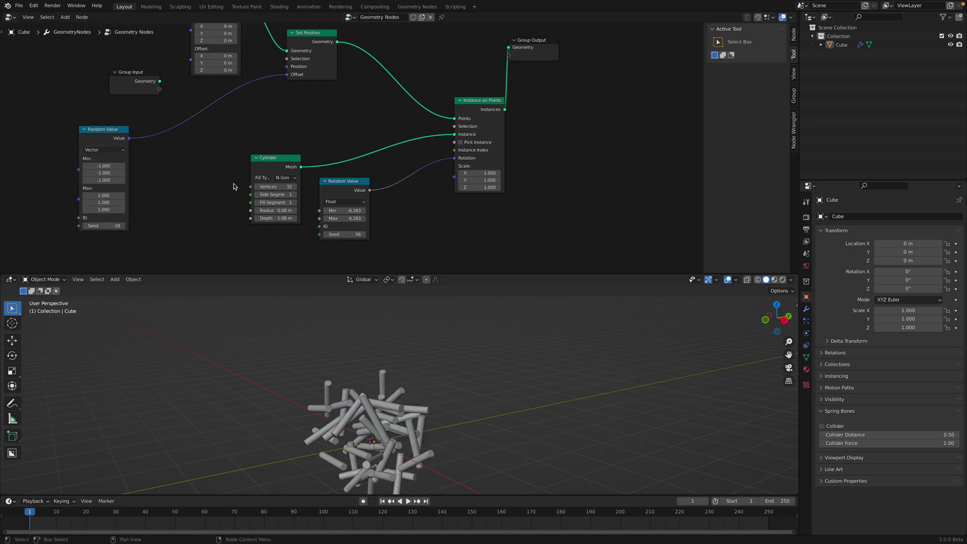
Insert a Vector Math node between the vector Random Value and Set Position's Offset
key(shift+a)
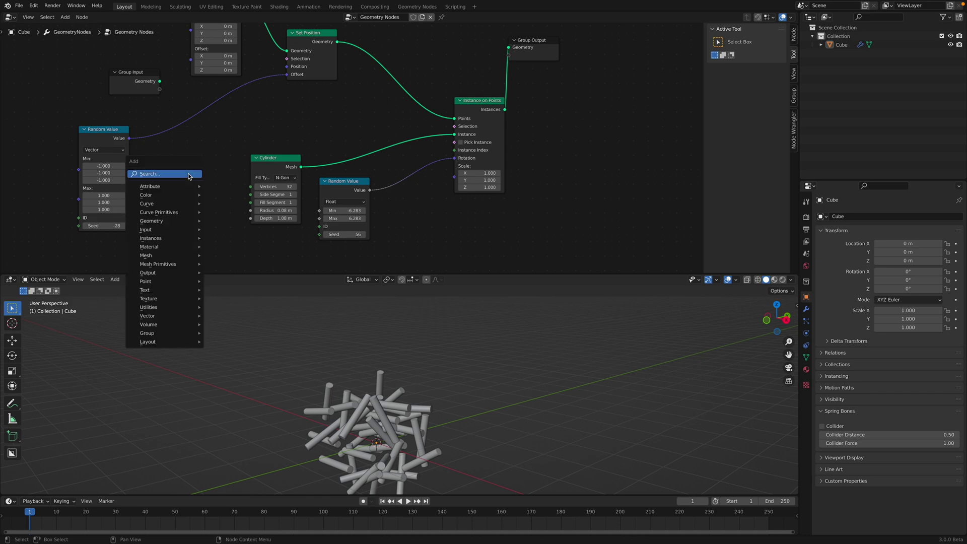
click(188, 174)
text(vector)
key(Down)
key(Return)
click(181, 130)
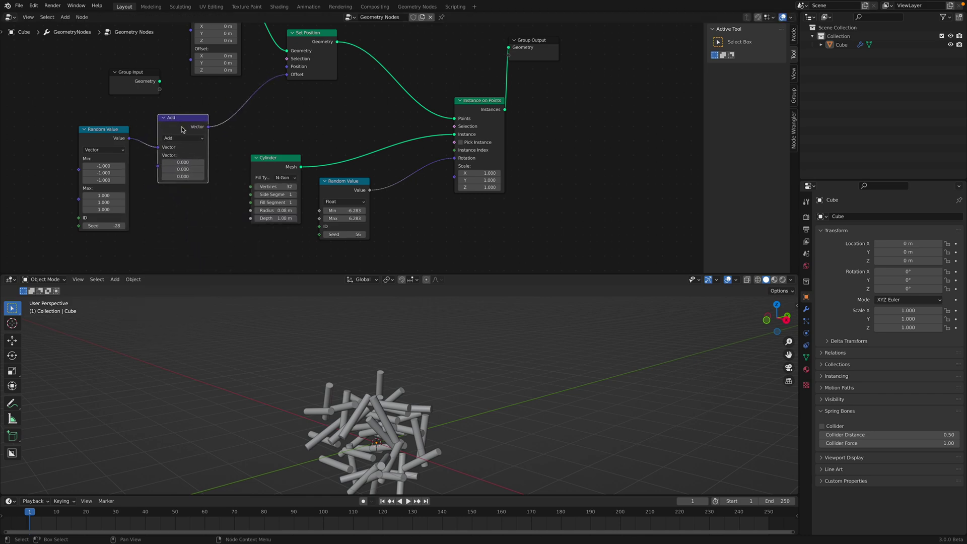
Switch the Vector Math operation to Scale with a factor of 0.140
click(183, 138)
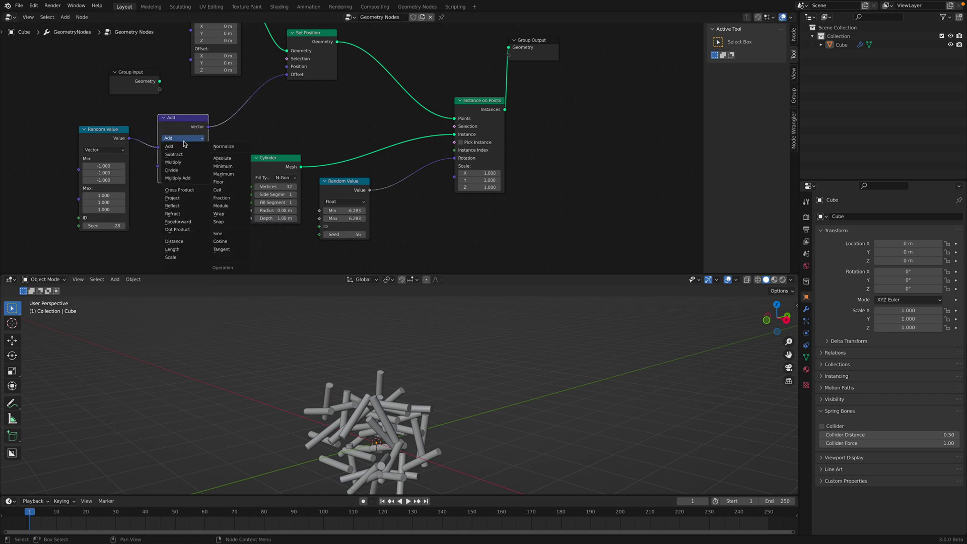
click(190, 257)
drag(181, 155, 161, 155)
Set Mesh Line's Offset Z to 0.08 m and save the file
middle_drag(248, 98, 259, 144)
drag(233, 116, 245, 116)
middle_drag(382, 332, 473, 371)
middle_drag(473, 372, 392, 366)
key(ctrl+s)
Set the seed of the Random Value driving the instance rotation to 124
middle_drag(348, 236, 342, 187)
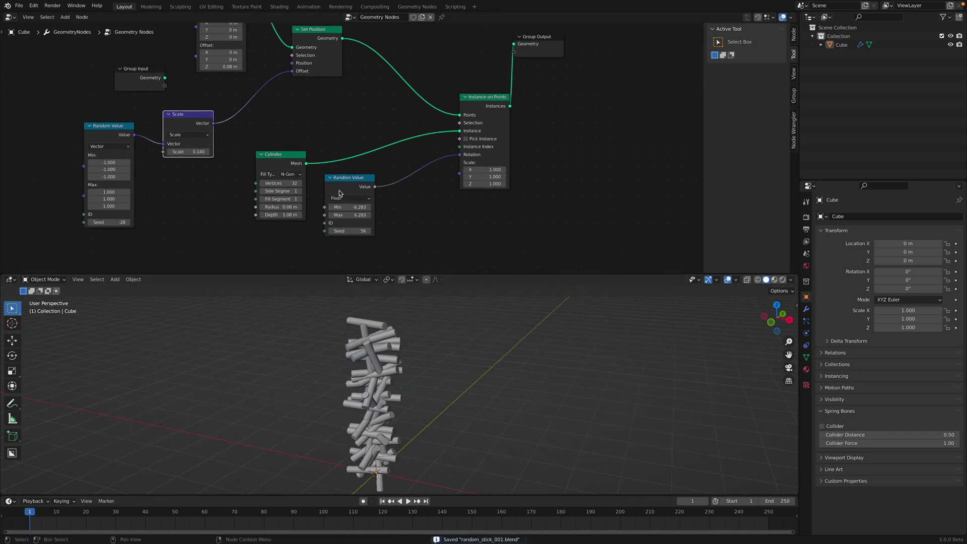
drag(343, 230, 354, 230)
middle_drag(428, 352, 447, 356)
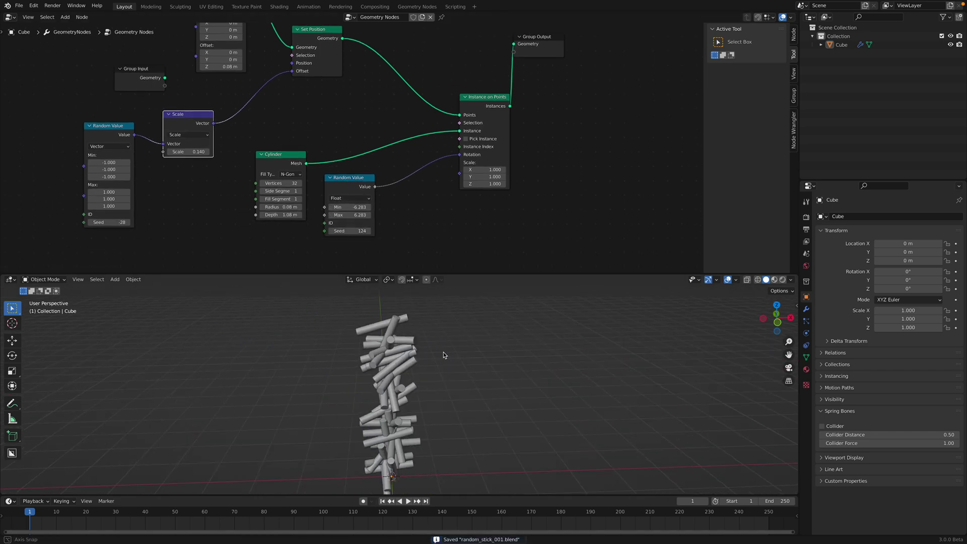
Move Cylinder up and the Float Random Value down, and set the Cylinder depth to 1.18 m
drag(283, 168, 353, 107)
drag(343, 191, 341, 202)
drag(349, 103, 331, 114)
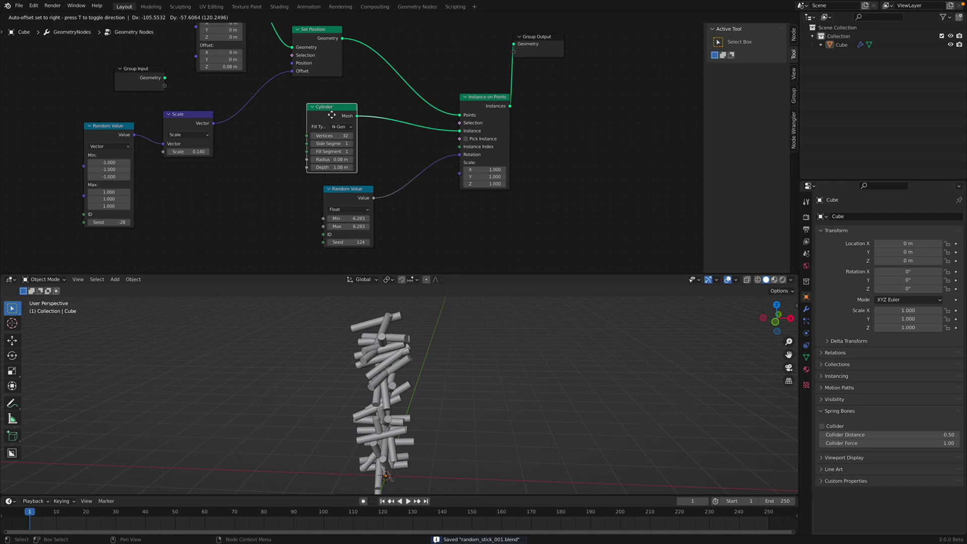
drag(342, 168, 366, 165)
Set the Z scale of Instance on Points to 1.060 and move it and Group Output further right
mouse_move(487, 184)
mouse_down()
mouse_move(508, 184)
mouse_move(490, 184)
mouse_up()
drag(498, 104, 504, 103)
drag(546, 50, 662, 58)
drag(500, 102, 574, 98)
Add a Combine XYZ node and link its Vector to the Scale input of Instance on Points
middle_drag(461, 207, 464, 175)
key(shift+a)
click(465, 172)
text(vom)
key(super+a)
text(com)
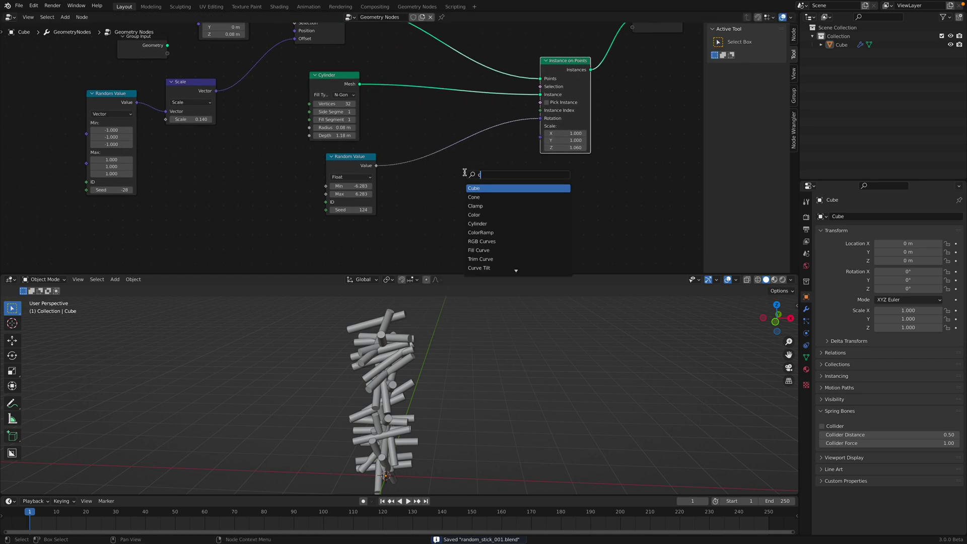
key(Down)
key(Return)
click(440, 171)
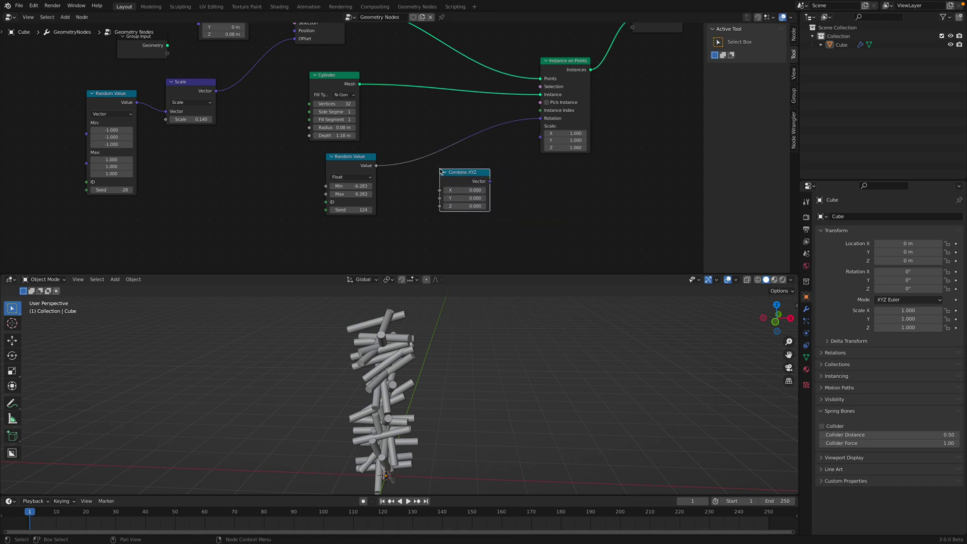
drag(533, 141, 540, 137)
Set Combine XYZ to X 1, Y 1 and Z 1.14
drag(474, 189, 474, 205)
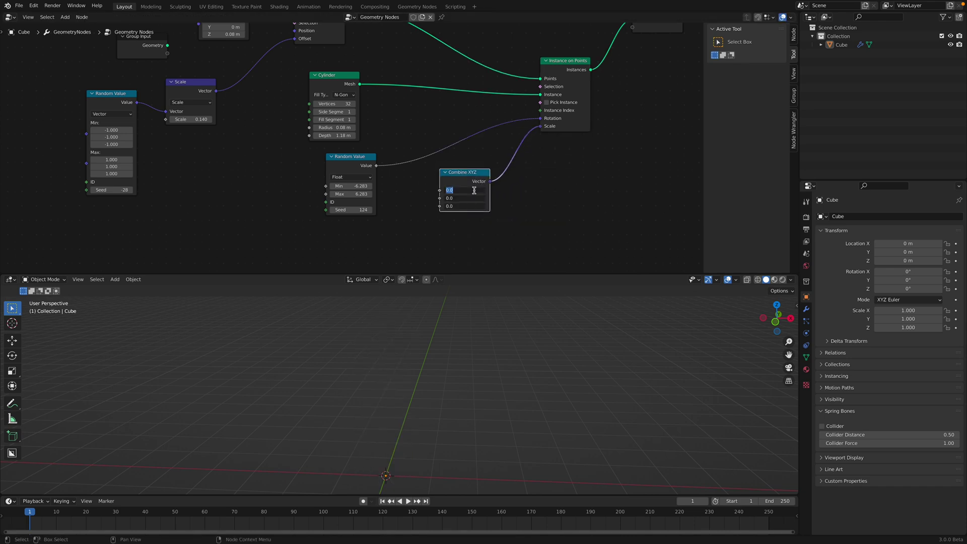
text(1)
key(Return)
click(476, 206)
text(1.14)
key(Return)
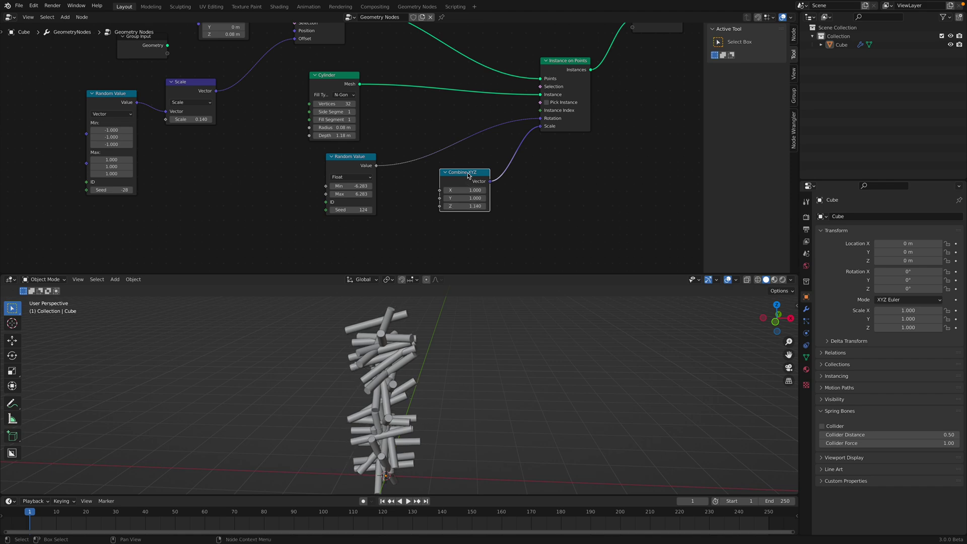
Duplicate the Float Random Value node, set its Max to 1, and link its Value to the Z of Combine XYZ
click(352, 156)
key(shift+d)
click(411, 200)
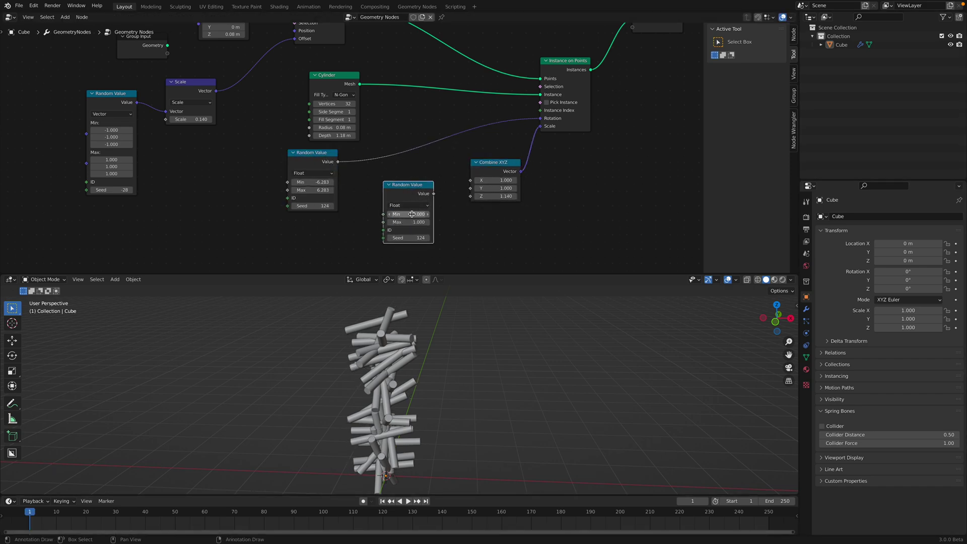
drag(468, 200, 471, 196)
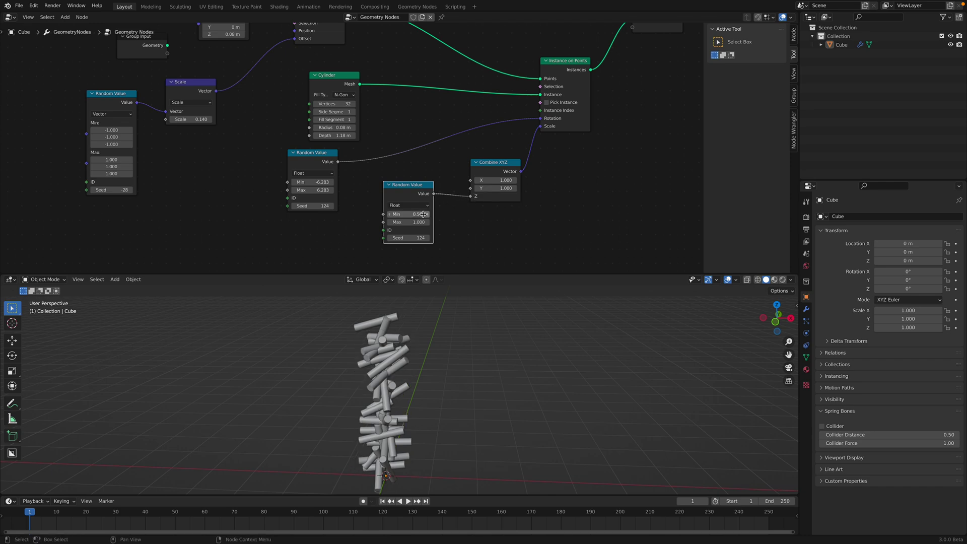
Increase the Max of the Random Value feeding Combine XYZ and save the file
drag(409, 222, 434, 222)
middle_drag(428, 317, 479, 319)
key(ctrl+s)
Add a Curve Spiral node beside Mesh Line and link its Curve to Set Position's Geometry in place of Mesh Line
middle_drag(283, 104, 289, 169)
middle_drag(286, 126, 292, 143)
drag(241, 42, 236, 42)
middle_drag(440, 364, 489, 325)
middle_drag(131, 58, 169, 83)
key(shift+a)
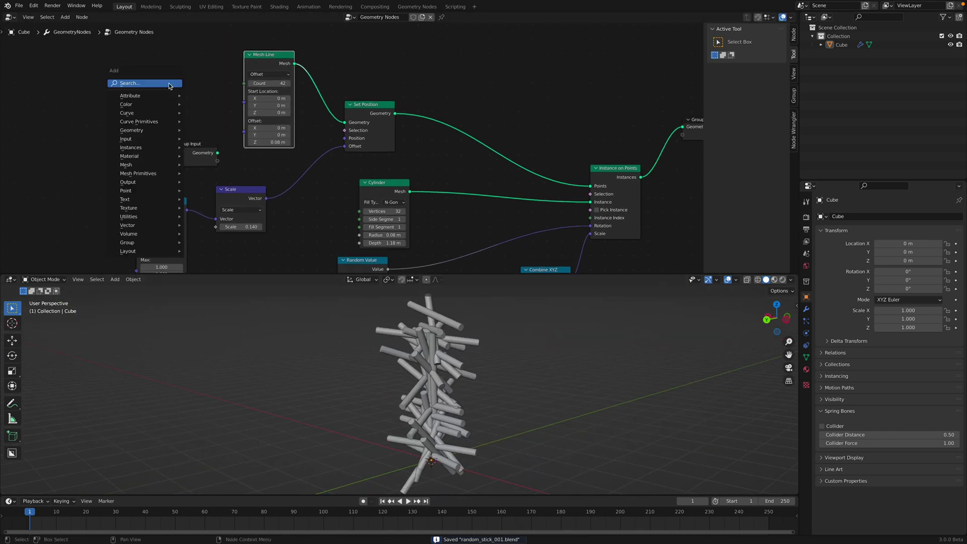
text(p)
key(BackSpace)
text(spl)
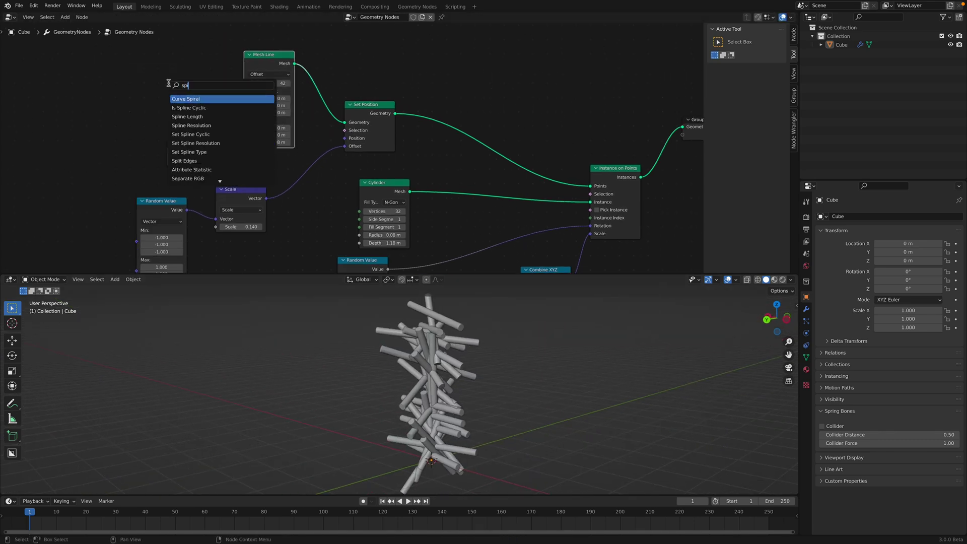
key(Return)
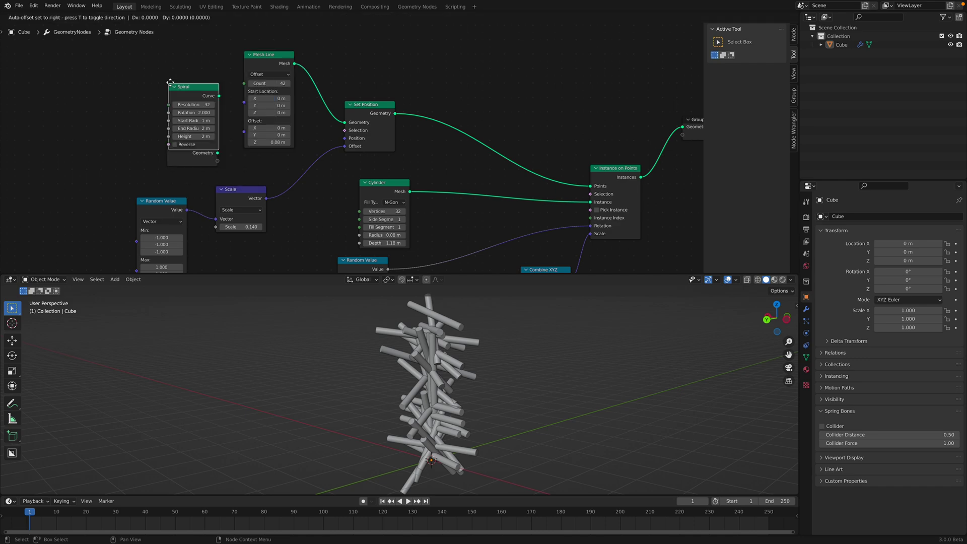
click(161, 81)
drag(206, 61, 346, 122)
Set the Spiral to resolution 68, rotations 5.8, start radius 2.28 m, end radius 0.38 m and height 4.9 m
middle_drag(413, 352, 382, 241)
drag(189, 87, 203, 102)
middle_drag(390, 378, 445, 377)
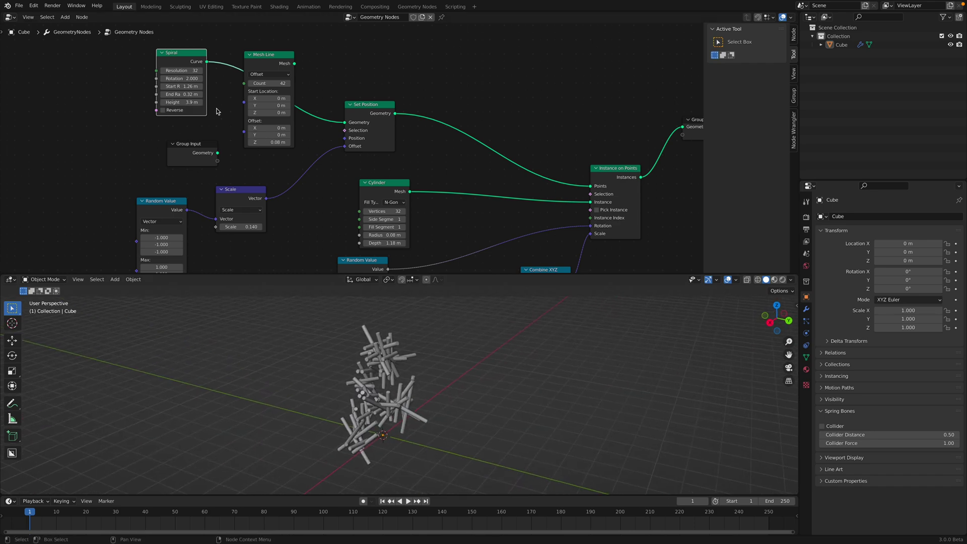
drag(183, 79, 210, 86)
middle_drag(312, 341, 418, 367)
Select the cone of scattered sticks in the viewport and save the file
click(453, 376)
key(ctrl+s)
scroll(456, 375, down, 3)
scroll(418, 367, up, 2)
Create a new material on the selected Cube object
click(806, 309)
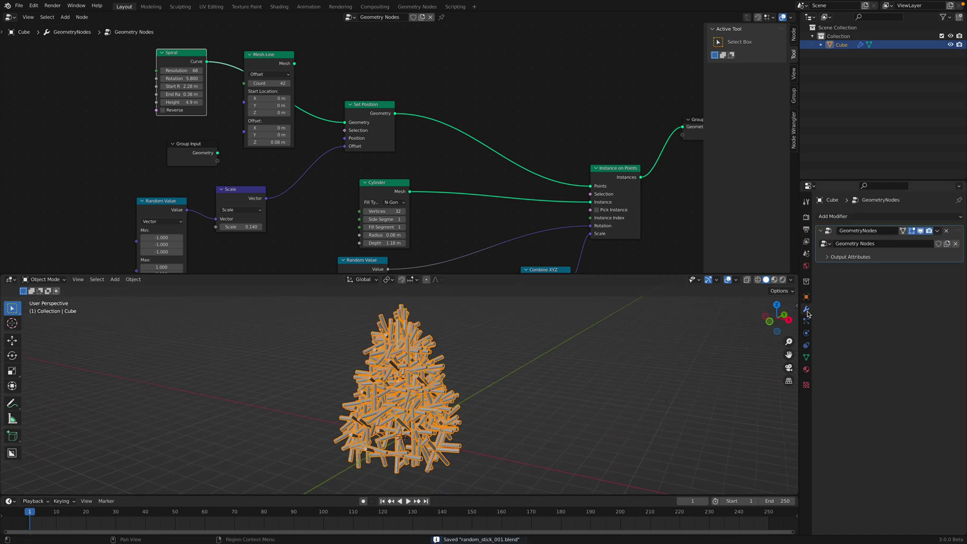
click(806, 369)
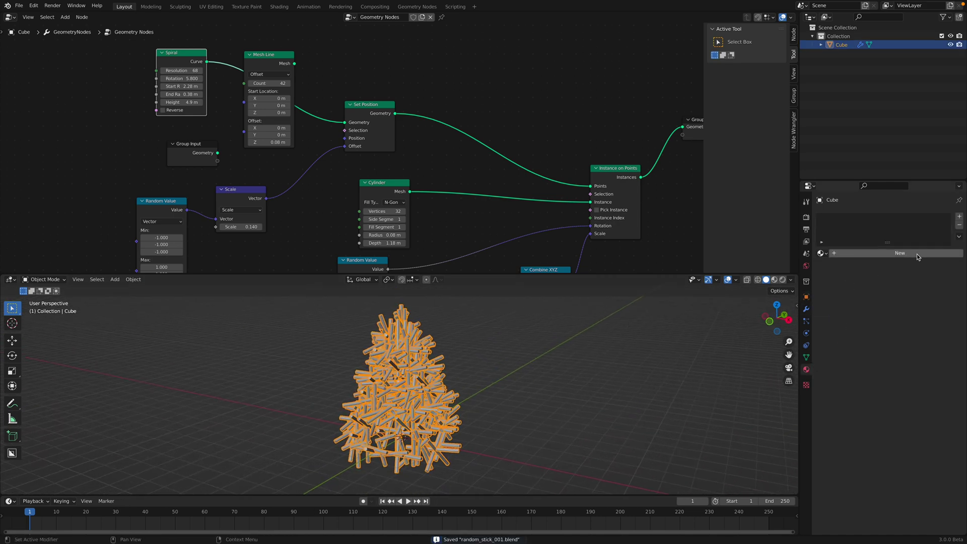
click(915, 255)
middle_drag(684, 358, 694, 358)
Insert a Set Material node between Instance on Points and Group Output and assign Material.001 to it
middle_drag(659, 176, 422, 194)
drag(479, 145, 530, 145)
key(shift+a)
click(463, 133)
text(set)
click(475, 165)
click(462, 191)
click(464, 204)
drag(517, 274, 517, 201)
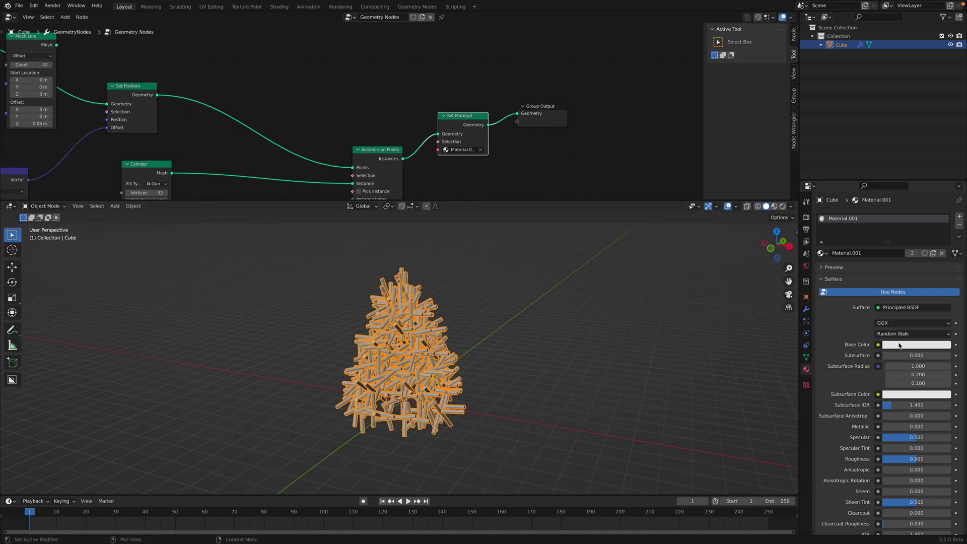
Set the base color of Material.001 to light turquoise, deselect the tree and save the file
click(916, 344)
click(902, 245)
middle_drag(473, 328, 518, 330)
click(529, 331)
key(ctrl+s)
Set the Cylinder node's vertices to 8 and select the stick tree in the viewport
scroll(518, 330, up, 1)
middle_drag(266, 116, 406, 59)
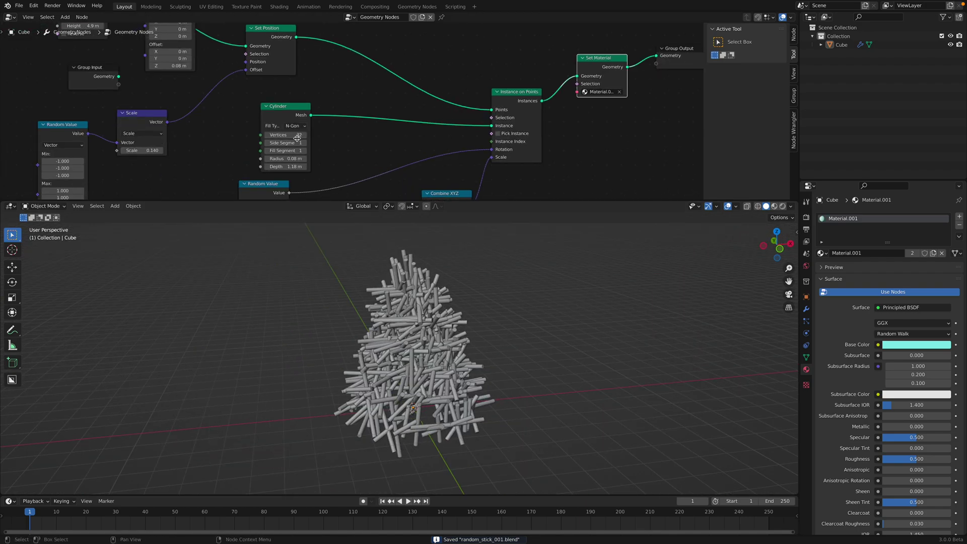
key(Return)
mouse_move(544, 284)
middle_down()
mouse_move(530, 282)
mouse_move(554, 284)
middle_up()
double_click(306, 136)
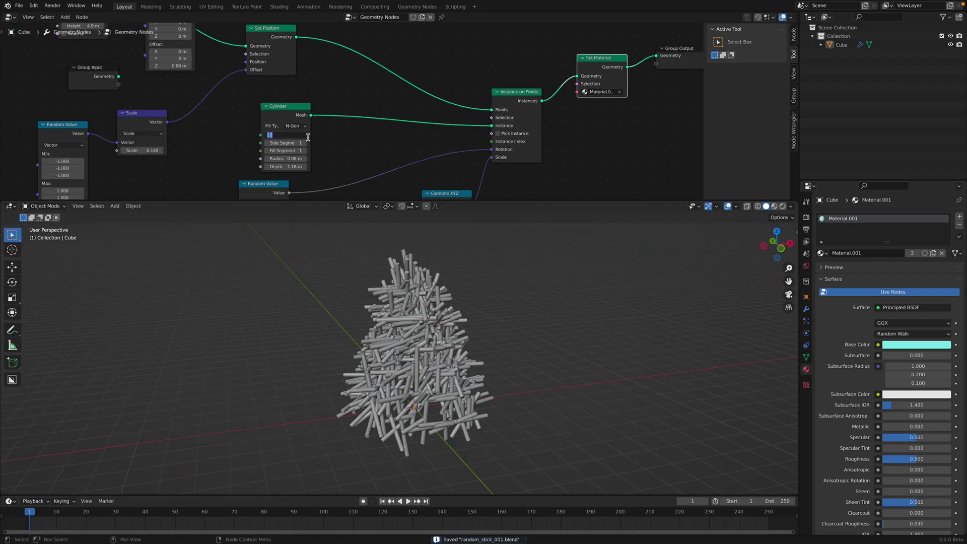
key(Return)
scroll(437, 333, up, 3)
middle_drag(437, 332, 450, 360)
scroll(486, 342, down, 4)
click(439, 352)
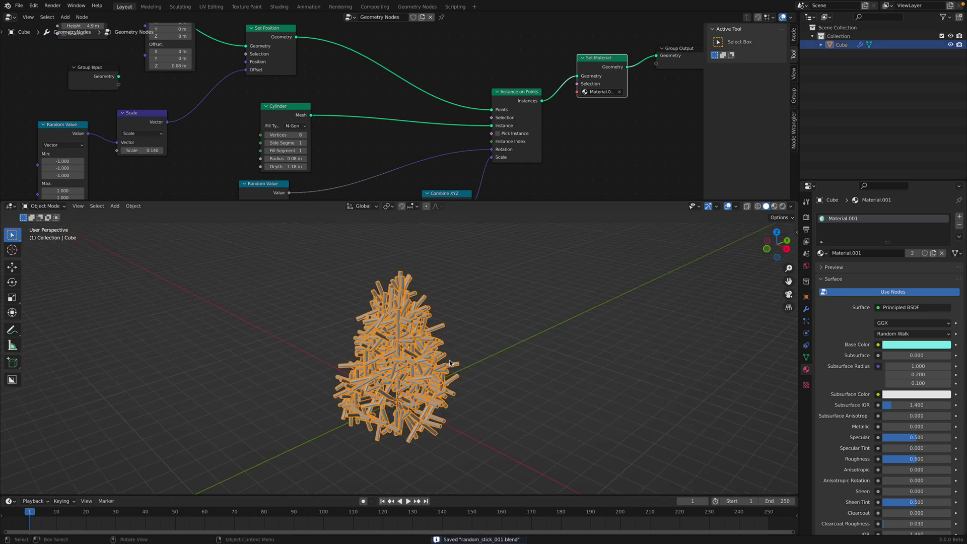
Insert a Realize Instances node between Instance on Points and Set Material, then save the file
click(21, 6)
mouse_move(66, 130)
middle_drag(527, 119, 388, 144)
drag(546, 90, 633, 100)
drag(474, 87, 524, 87)
key(shift+a)
click(446, 85)
text(rea)
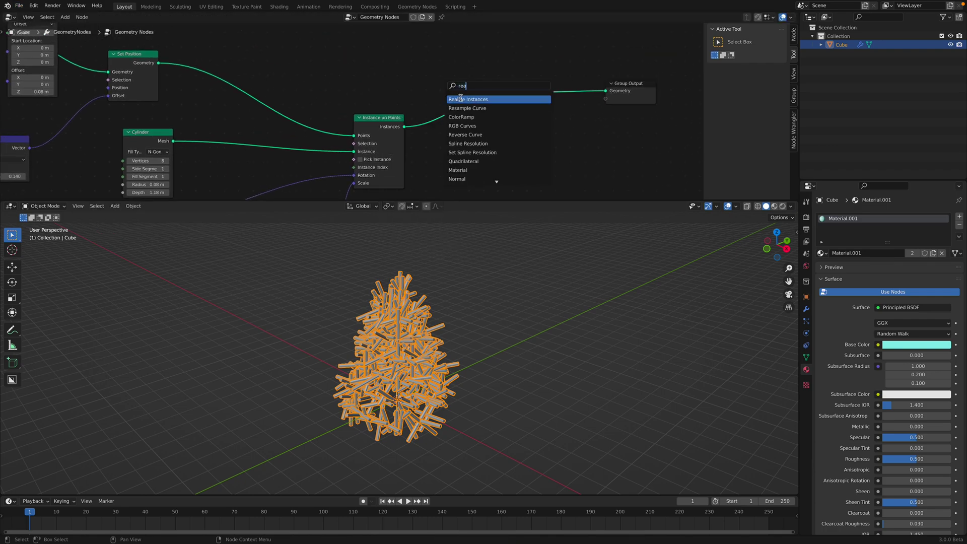
click(459, 96)
click(442, 104)
key(ctrl+s)
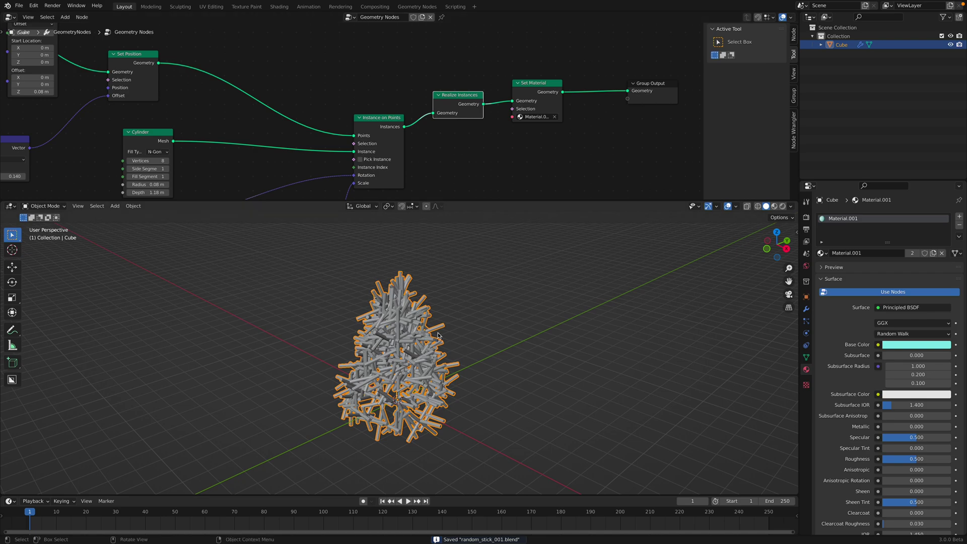
Export the scene as glTF 2.0 to random_stick_001.glb on the Desktop with the default options
click(21, 9)
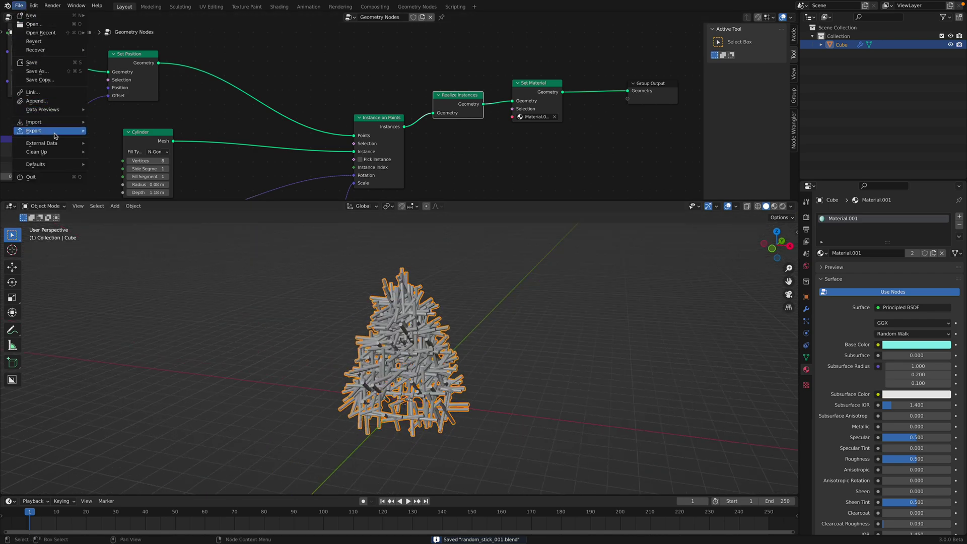
mouse_move(61, 130)
click(158, 208)
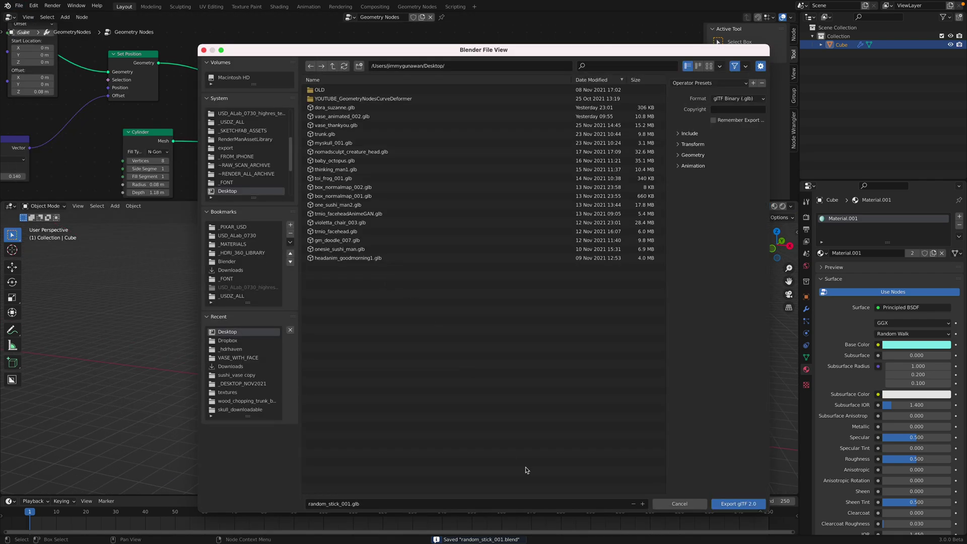
click(729, 504)
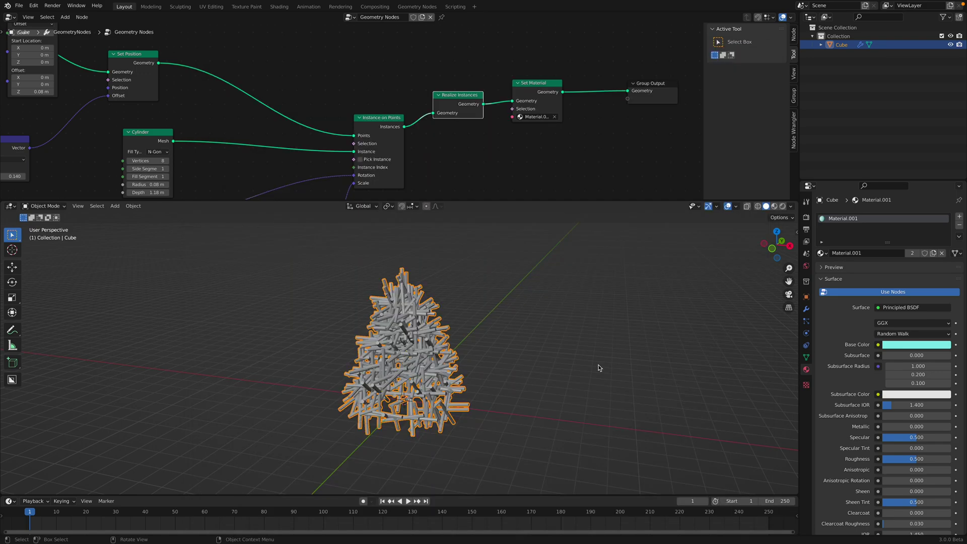
Switch to VrLand.io, upload random_stick_001.glb from the Desktop and open the uploaded item's model preview
key(ctrl+Right)
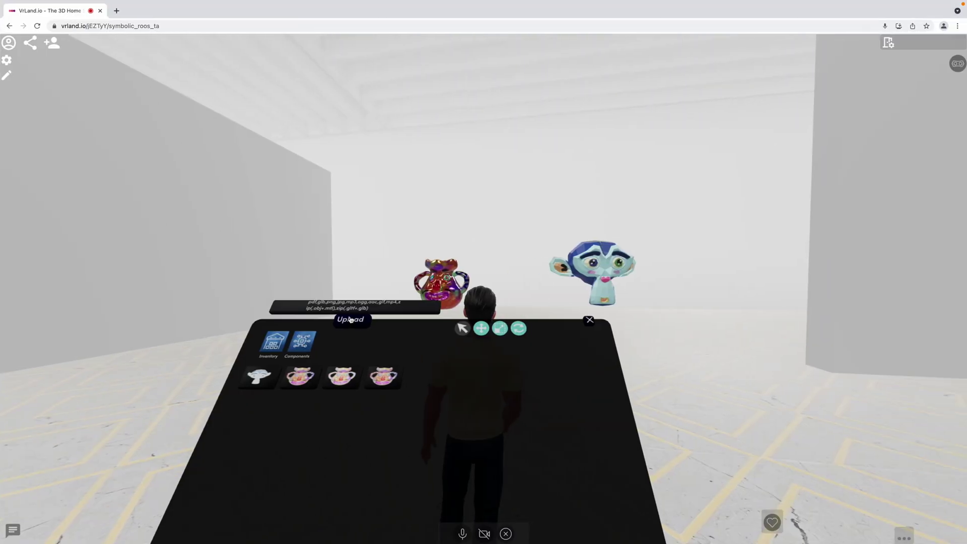
click(351, 319)
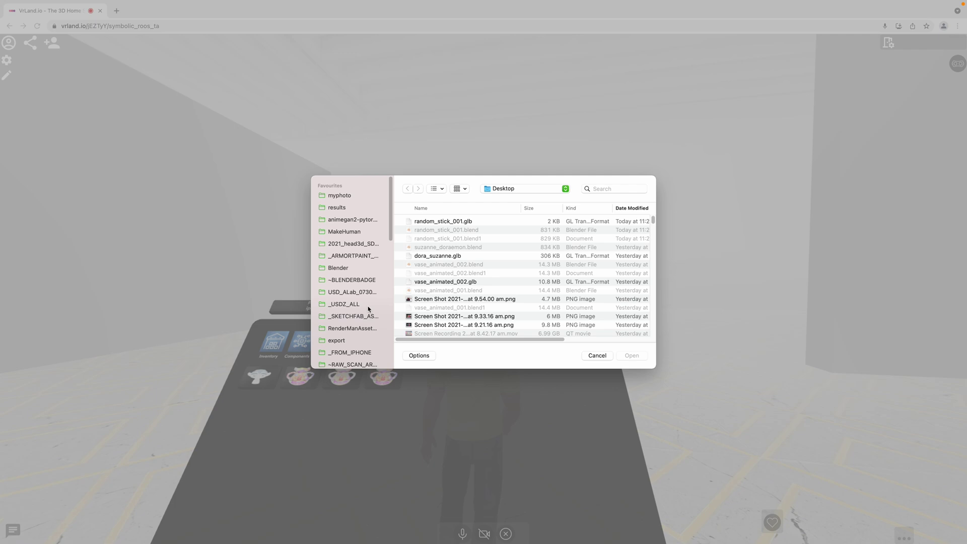
click(457, 223)
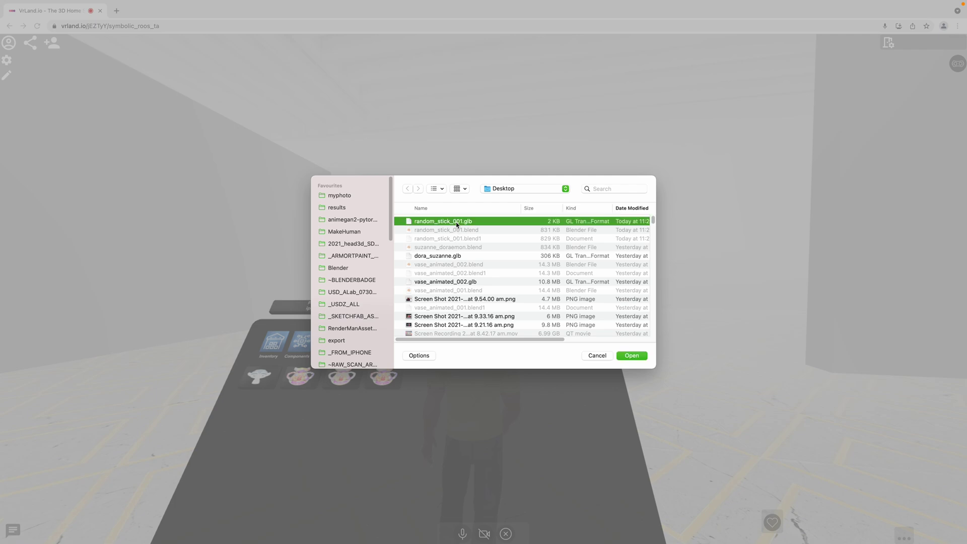
click(632, 355)
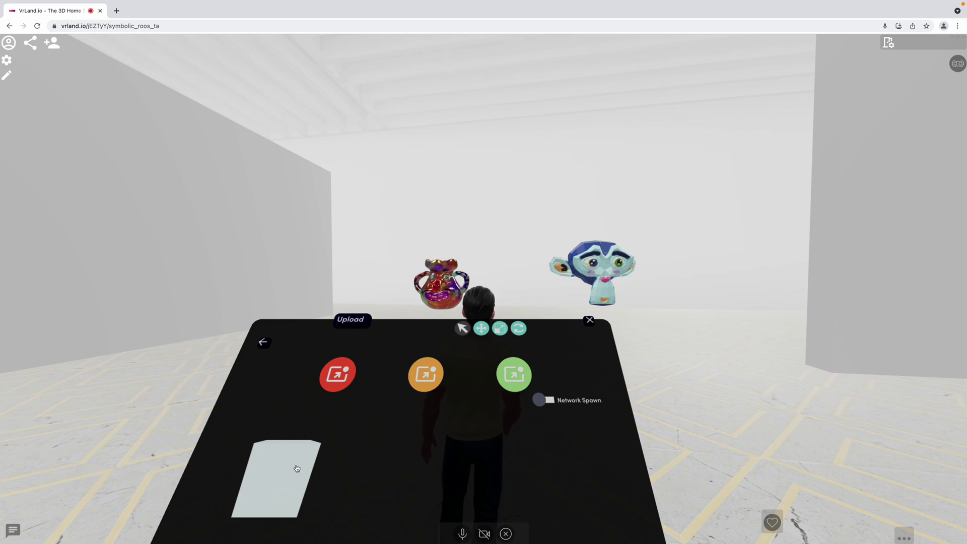
click(294, 468)
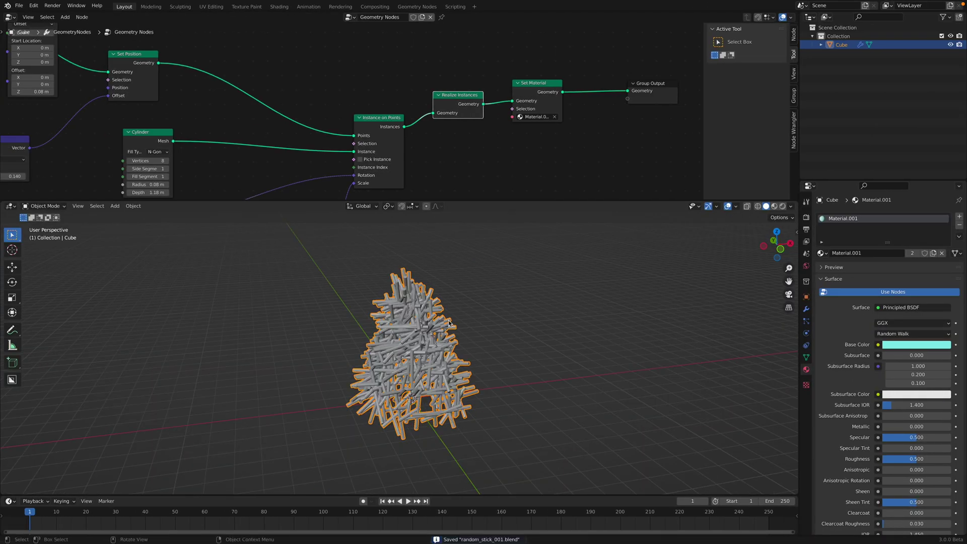
Return to Blender and turn the GeometryNodes modifier's viewport display off and on again to check the base cube
middle_drag(449, 322, 428, 327)
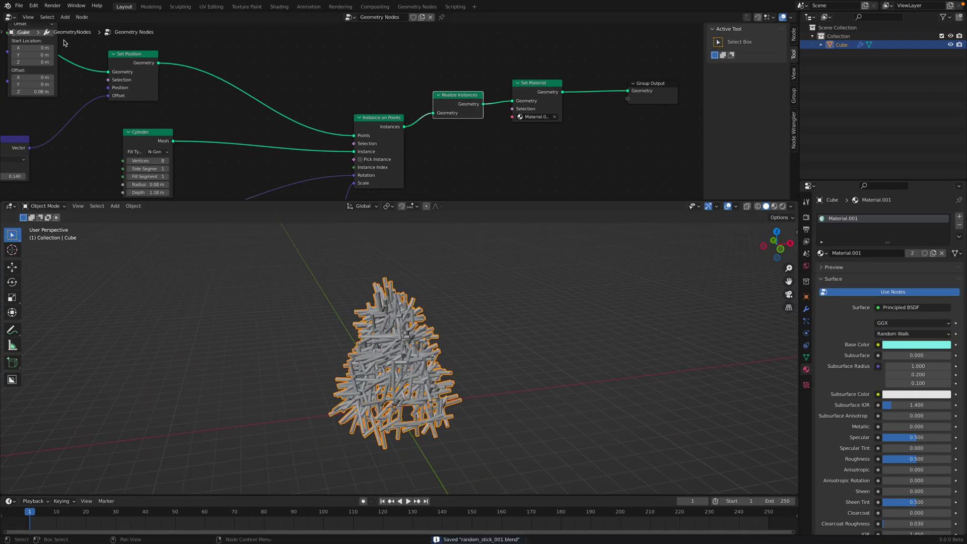
click(19, 6)
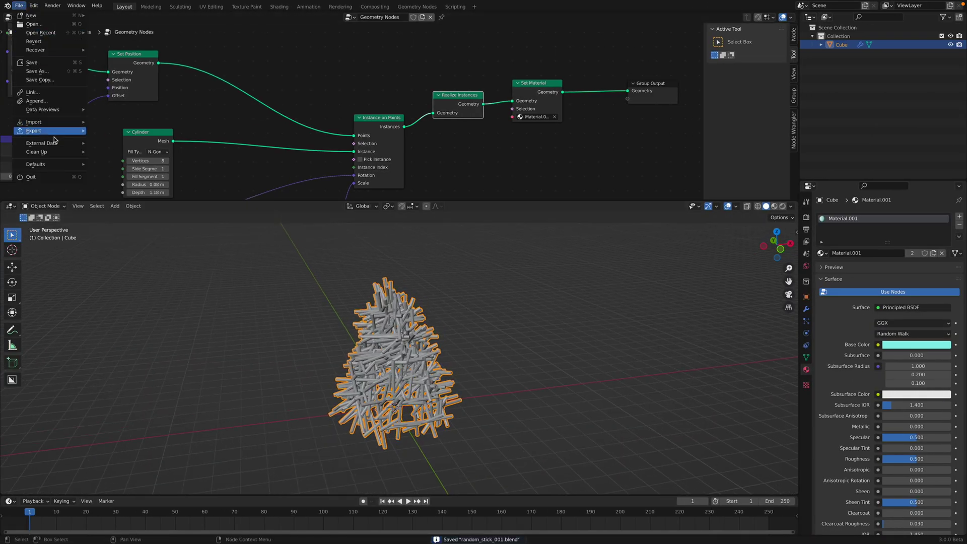
click(805, 308)
click(921, 231)
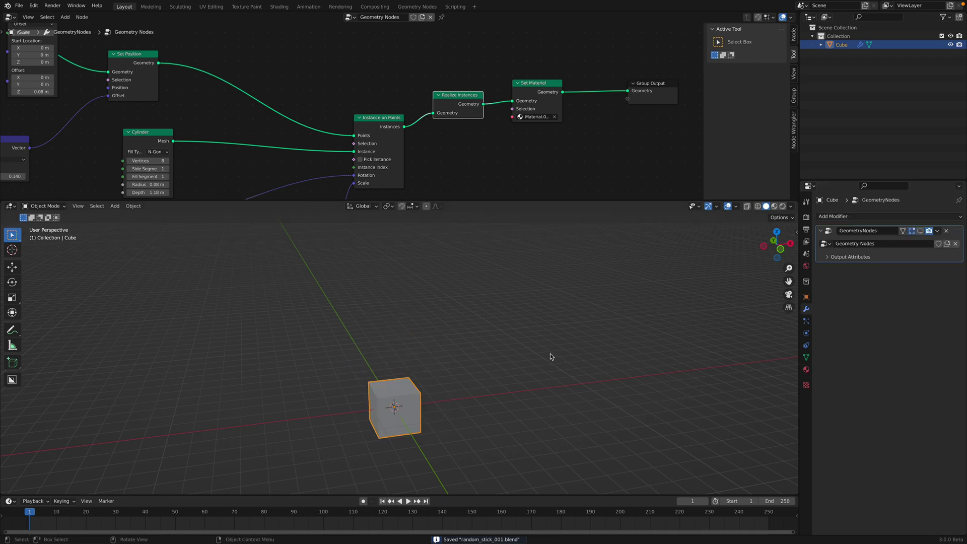
click(918, 231)
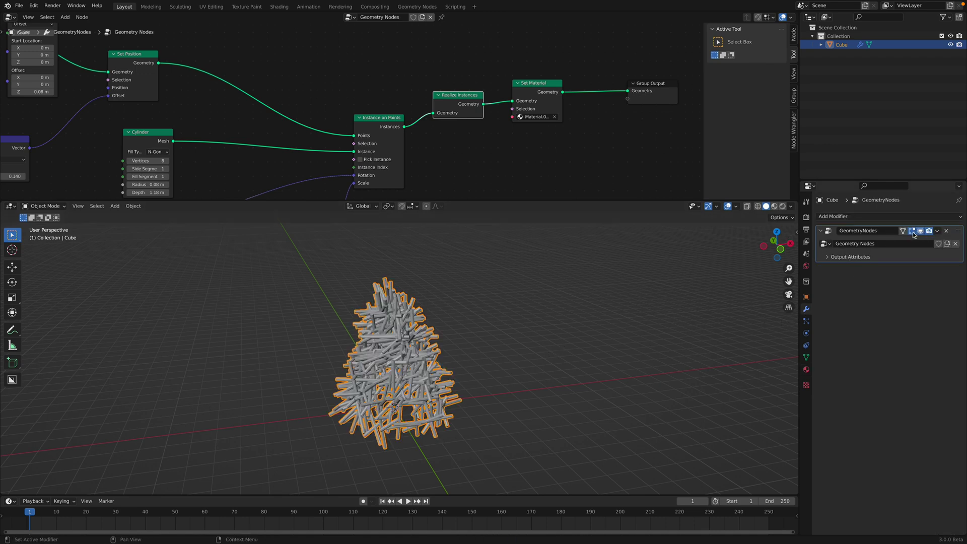
Export the tree as glTF 2.0 over random_stick_001.glb with Apply Modifiers enabled in the geometry options
click(19, 6)
mouse_move(49, 132)
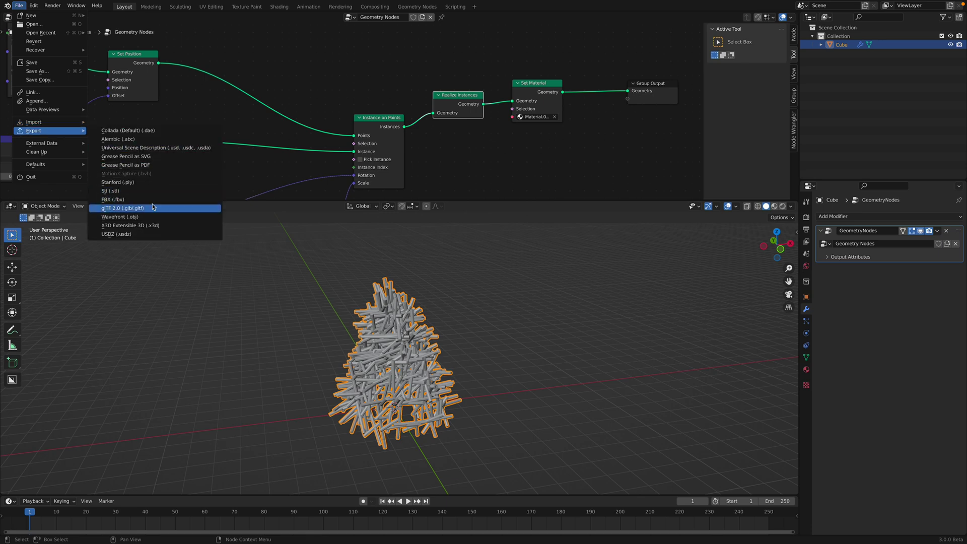
click(152, 208)
click(693, 155)
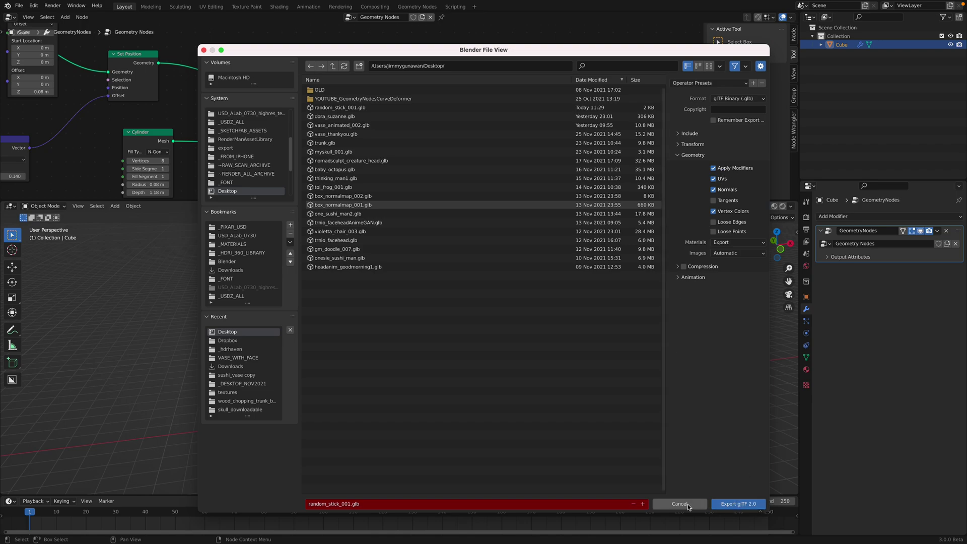
click(735, 504)
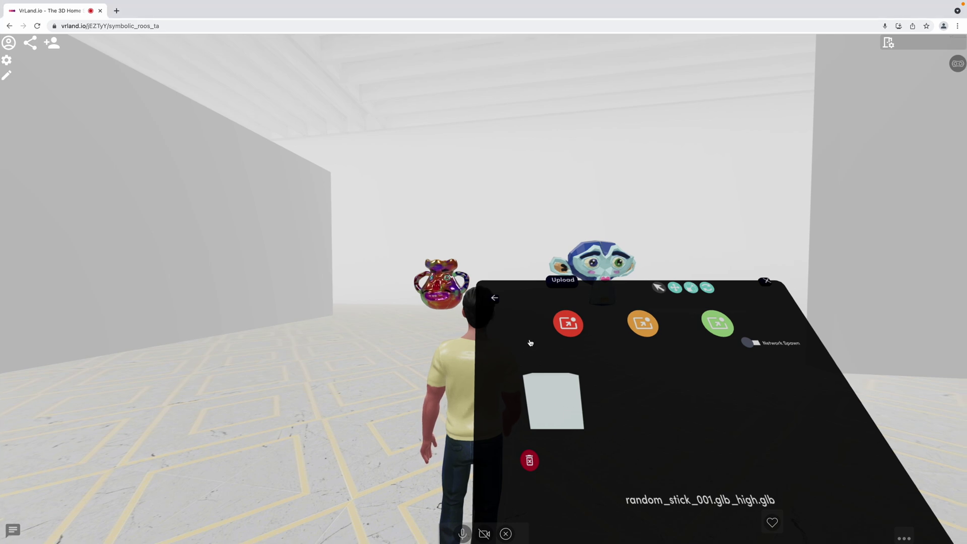
Switch to VrLand.io and try to upload the re-exported random_stick_001.glb
click(567, 281)
click(459, 222)
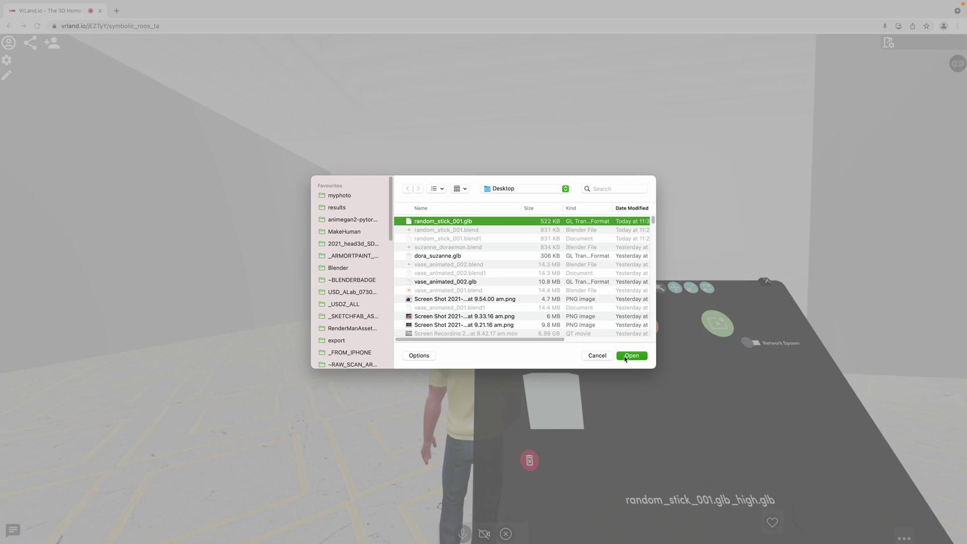
click(631, 356)
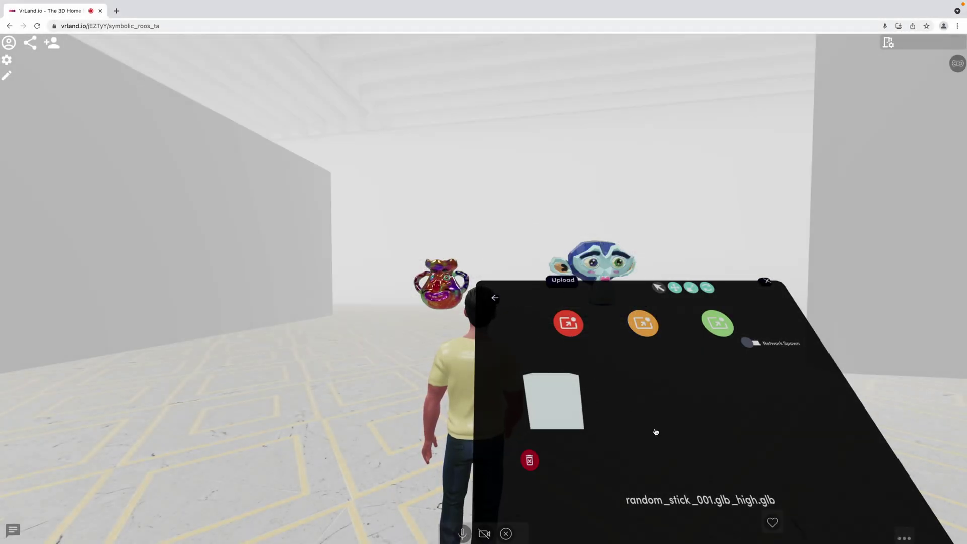
Delete the earlier random_stick_001 item from the inventory and try the upload of random_stick_001.glb again
click(529, 460)
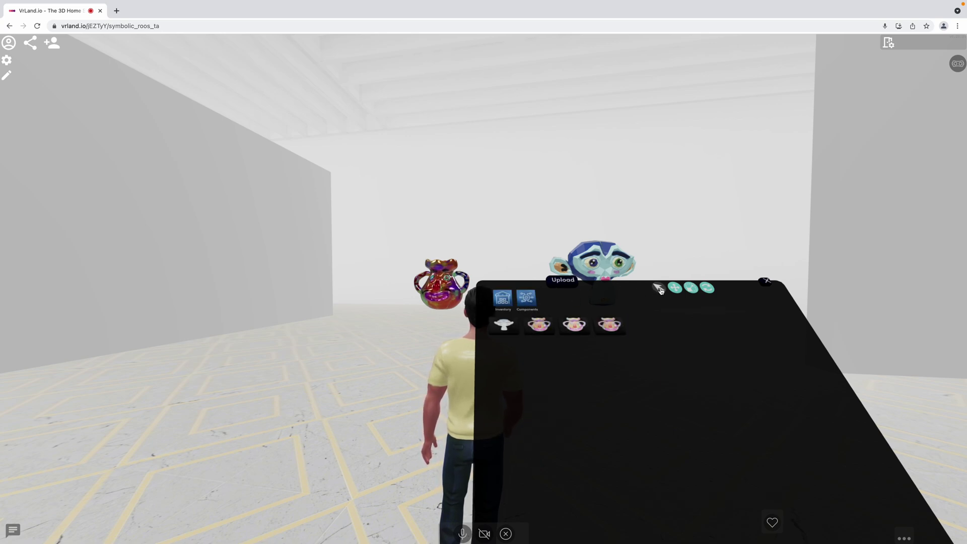
click(560, 280)
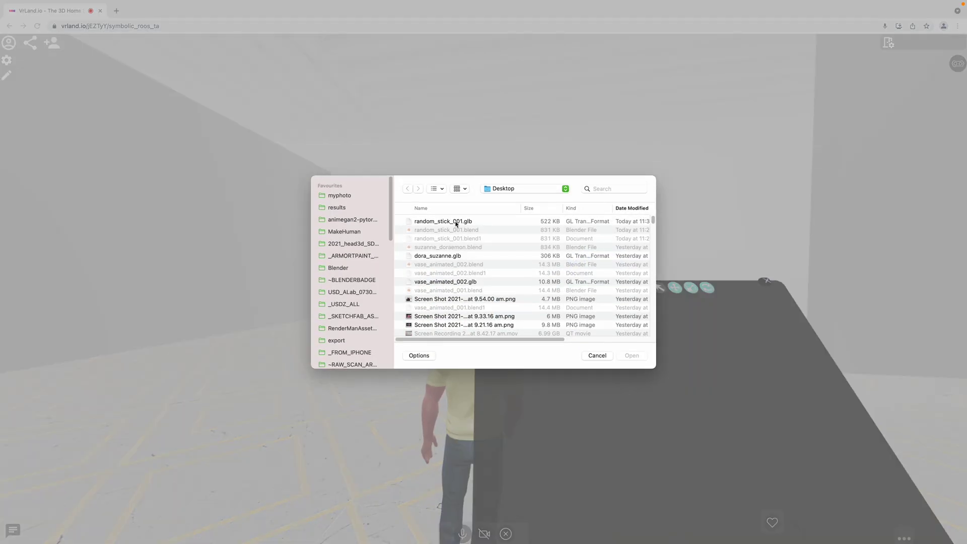
click(456, 223)
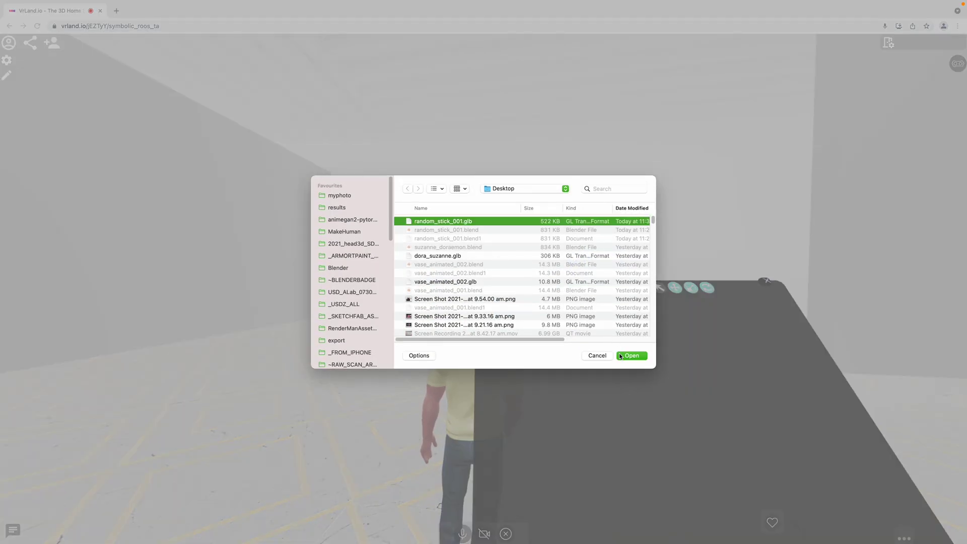
click(626, 356)
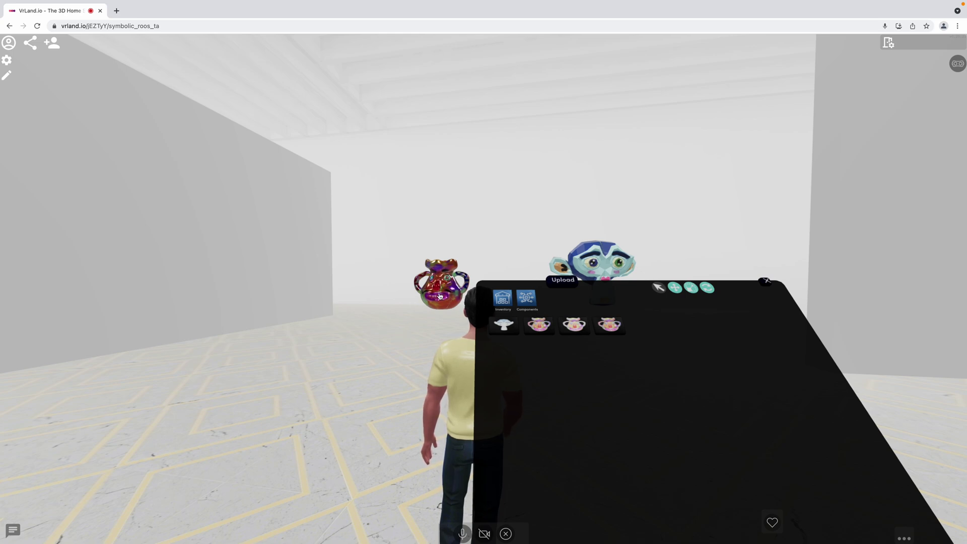
Move the avatar around the space to test its response and submit random_stick_001.glb for upload once more
drag(450, 300, 397, 274)
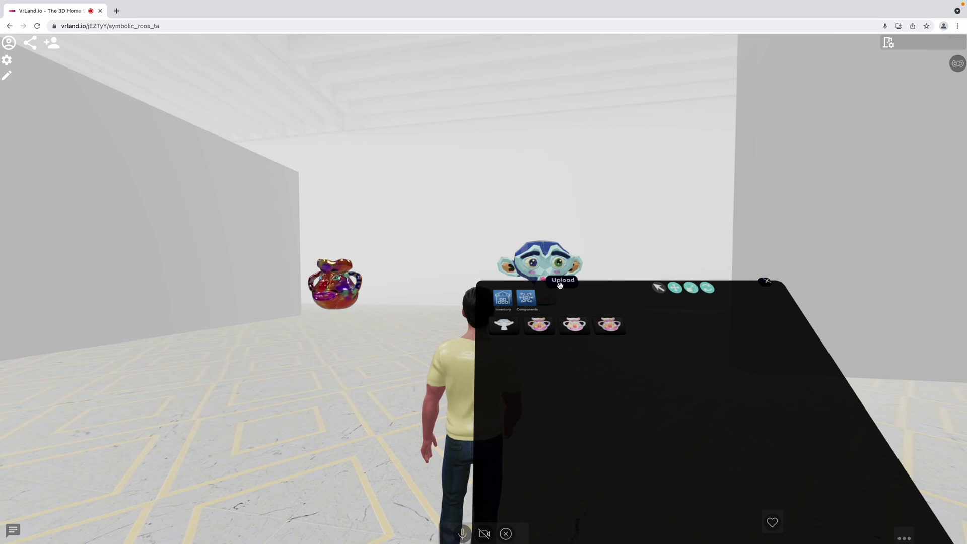
key(w)
key(a)
key(s)
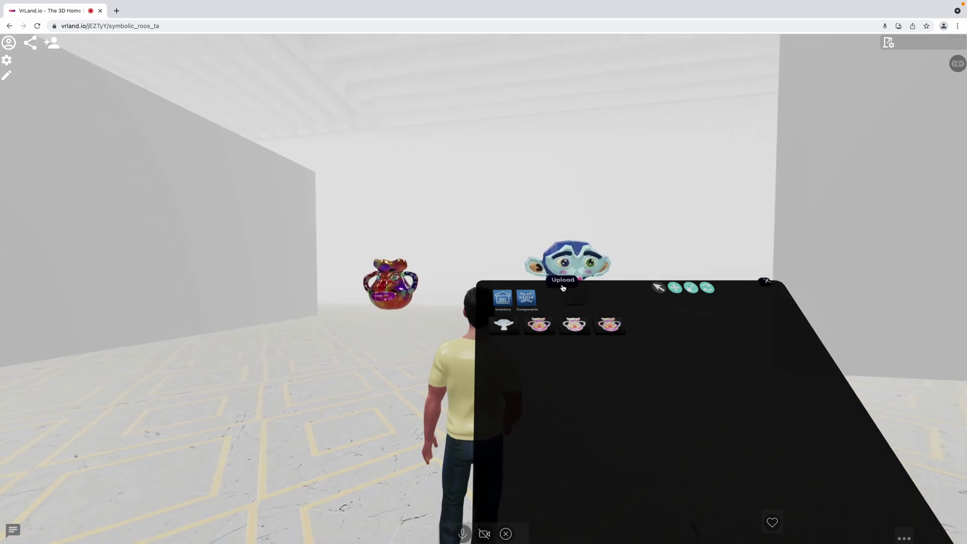
click(562, 280)
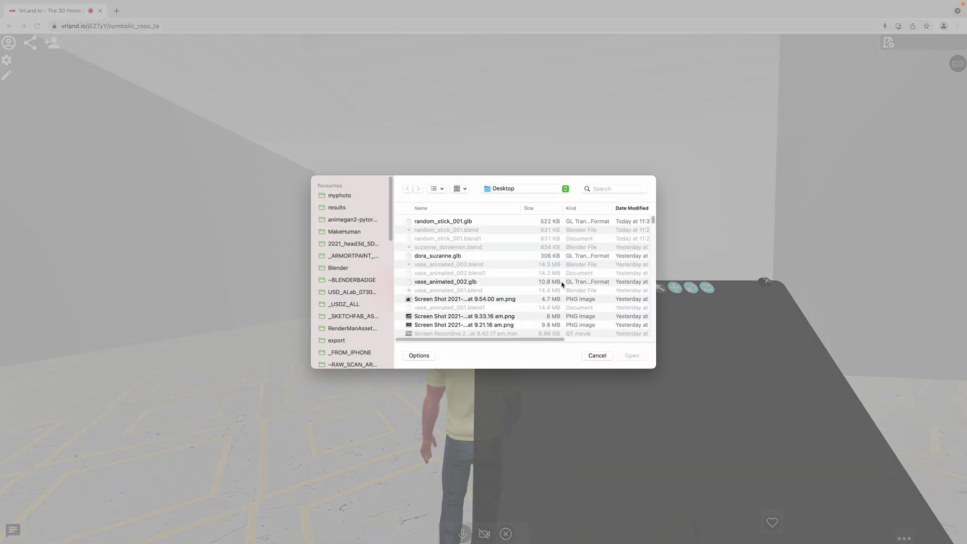
click(467, 223)
click(629, 355)
drag(639, 364, 467, 287)
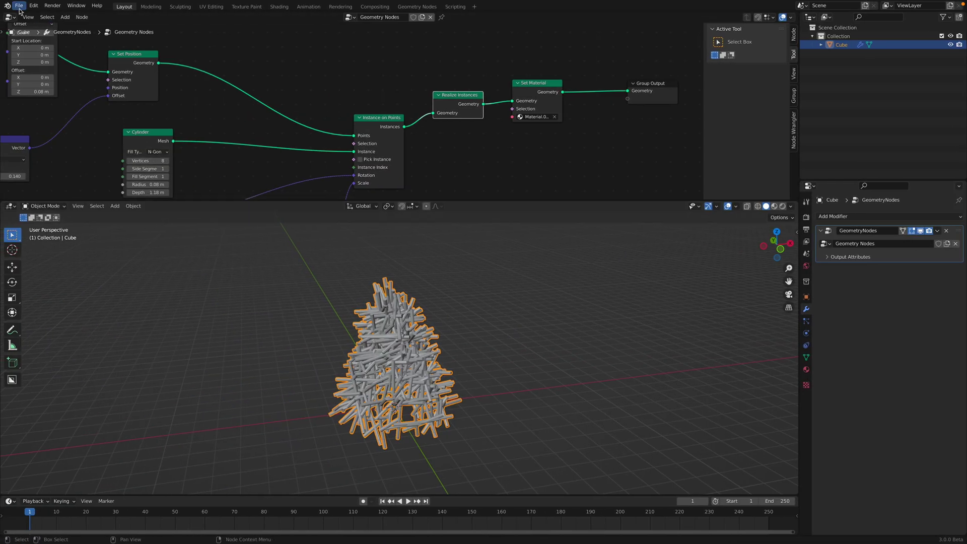
Back in Blender, apply the GeometryNodes modifier on the Cube object and remove its empty material slot
click(19, 9)
middle_drag(541, 276, 560, 267)
scroll(560, 267, up, 1)
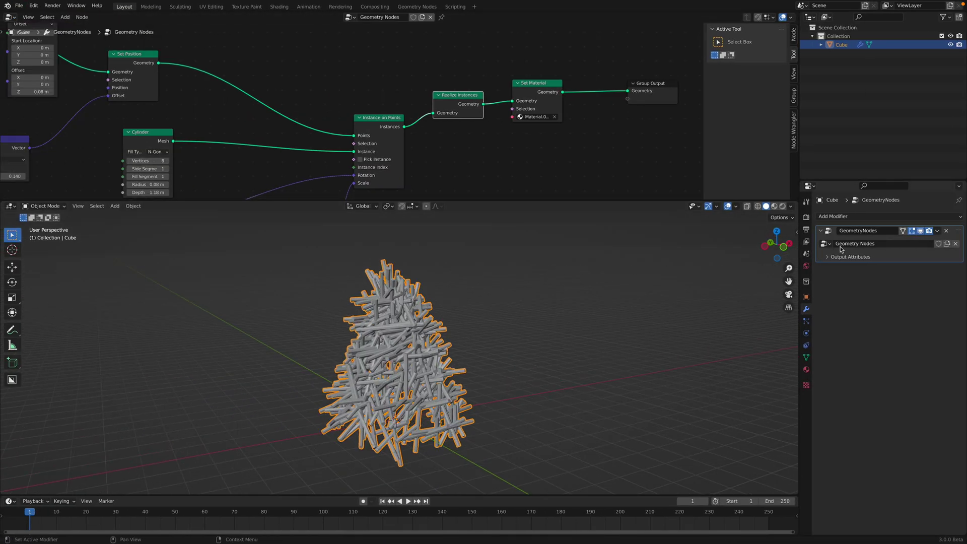
key(ctrl+a)
key(Tab)
key(Tab)
click(806, 370)
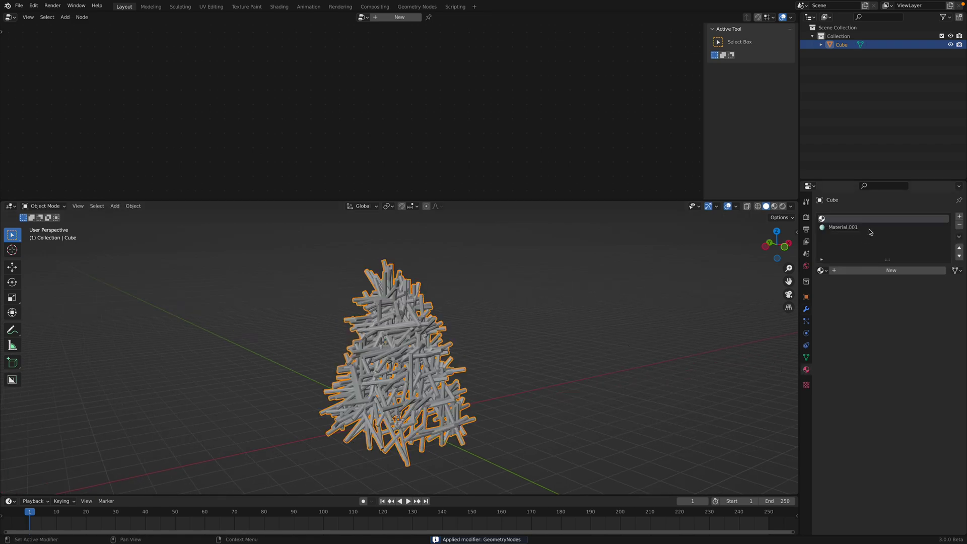
click(959, 225)
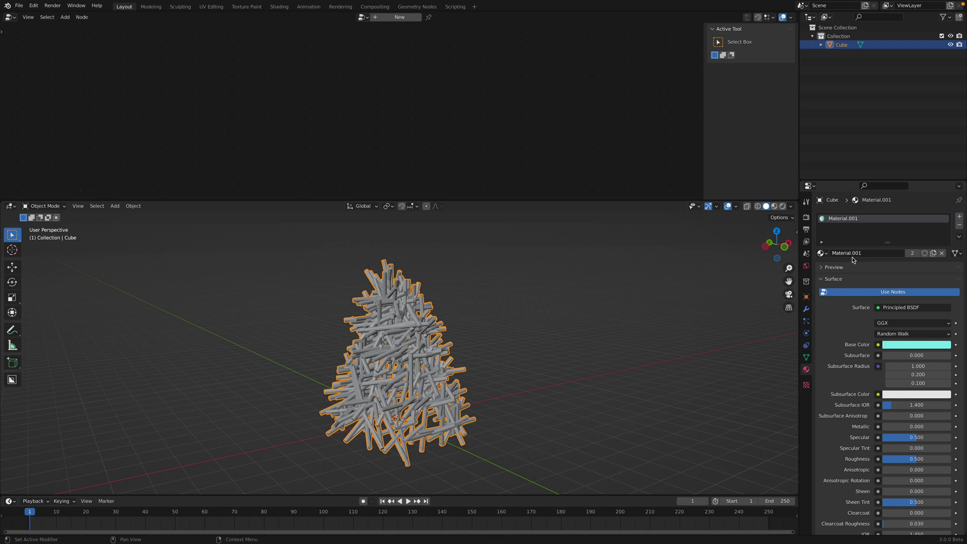
Export the stick tree as a binary glTF to the Desktop under the name random_stick_002.glb
click(18, 6)
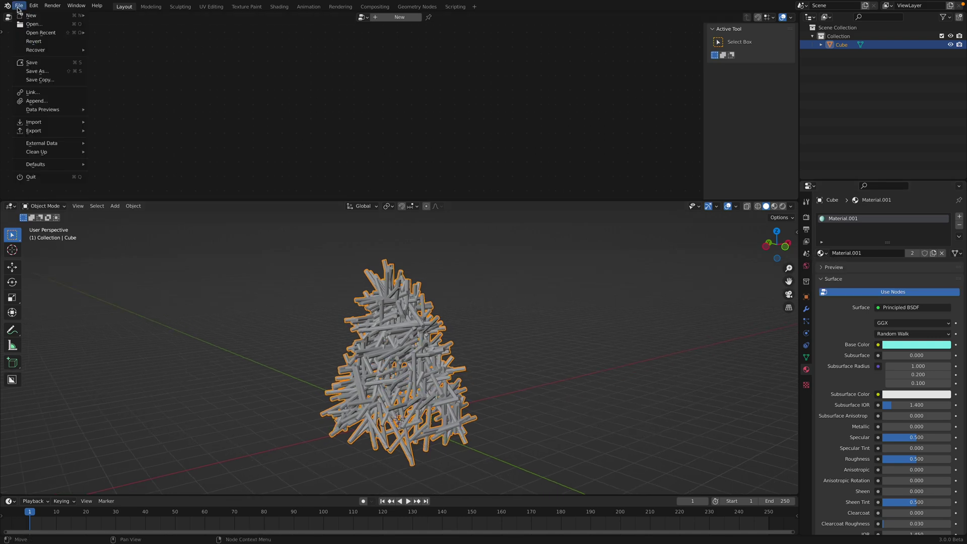
mouse_move(33, 130)
click(143, 208)
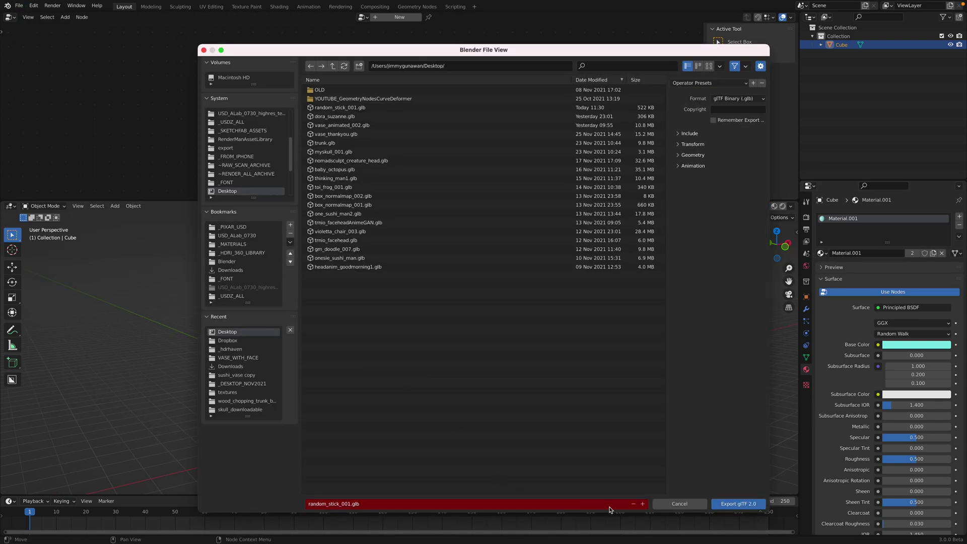
click(738, 504)
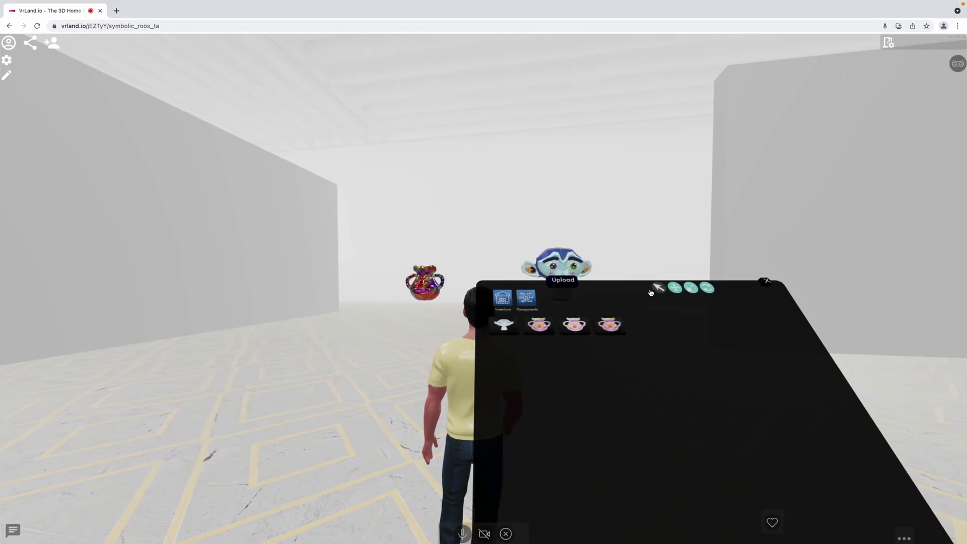
Switch to VrLand.io, upload random_stick_002.glb and open its inventory entry
click(570, 283)
click(455, 222)
click(624, 356)
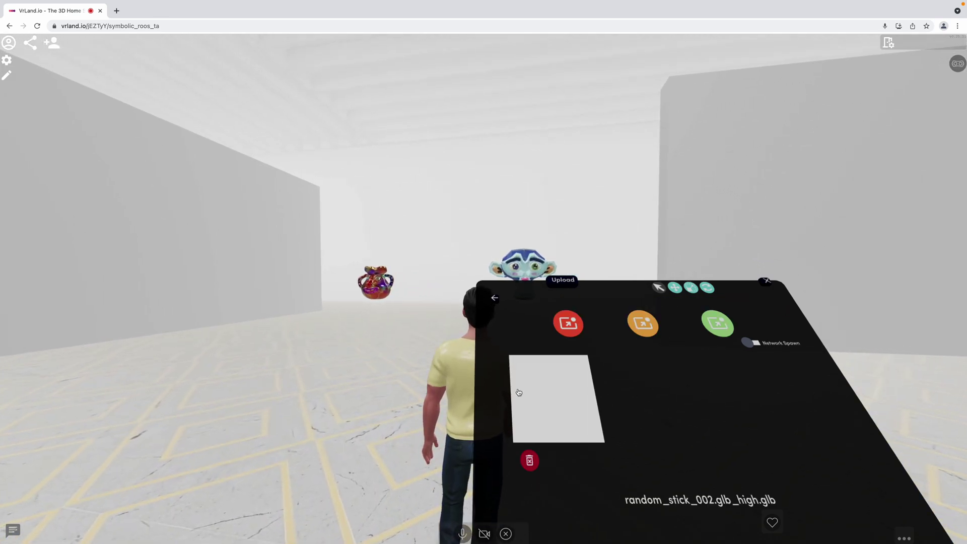
drag(549, 394, 573, 392)
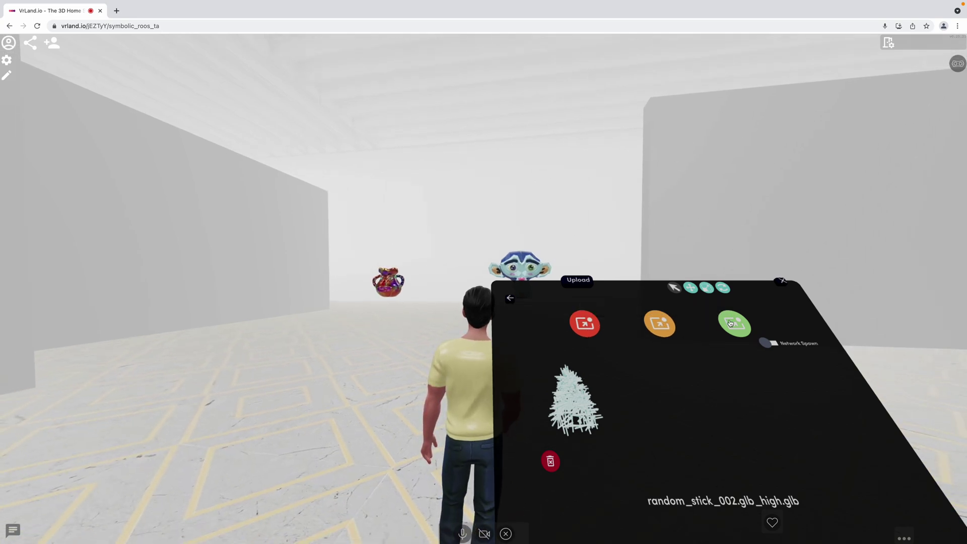
Place the red-coded version of random_stick_002 in the space and the green-coded version beside it
mouse_move(583, 323)
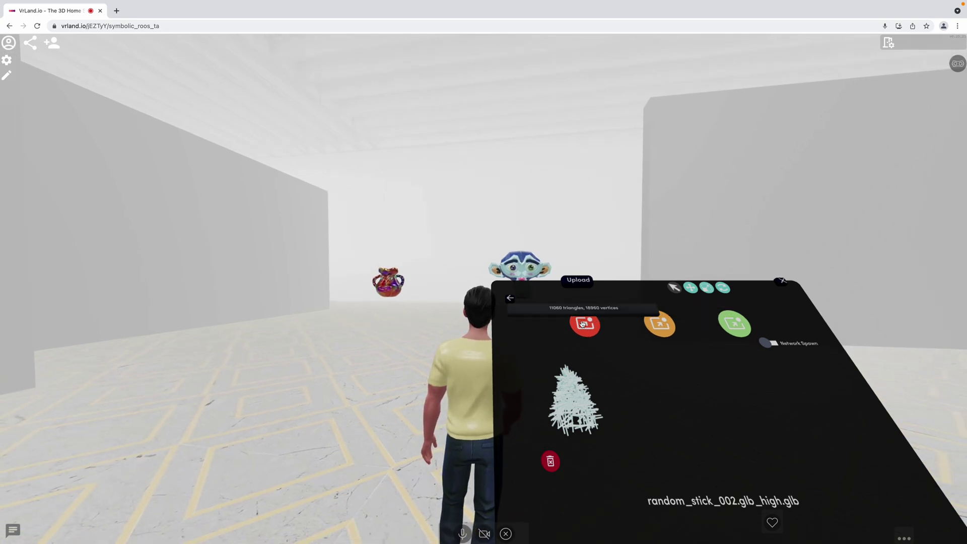
click(610, 325)
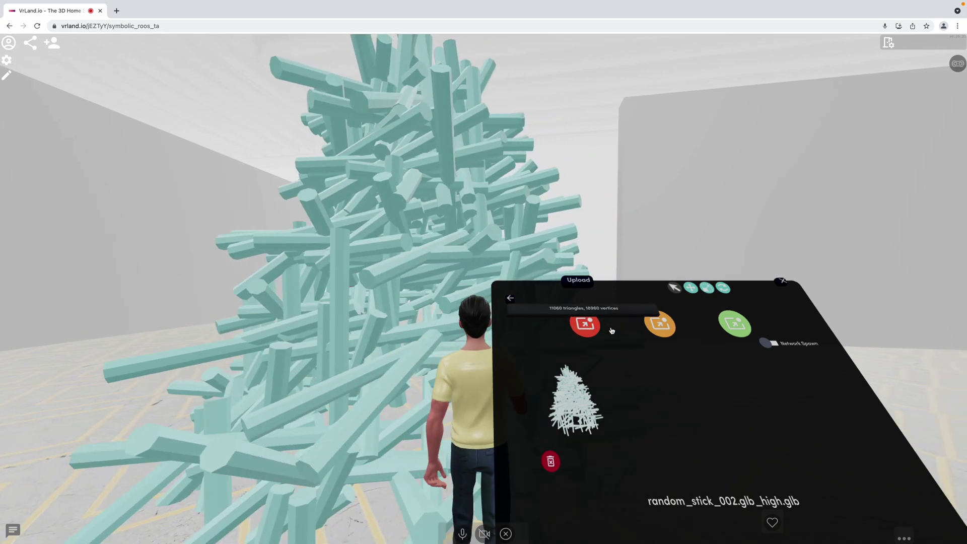
key(d)
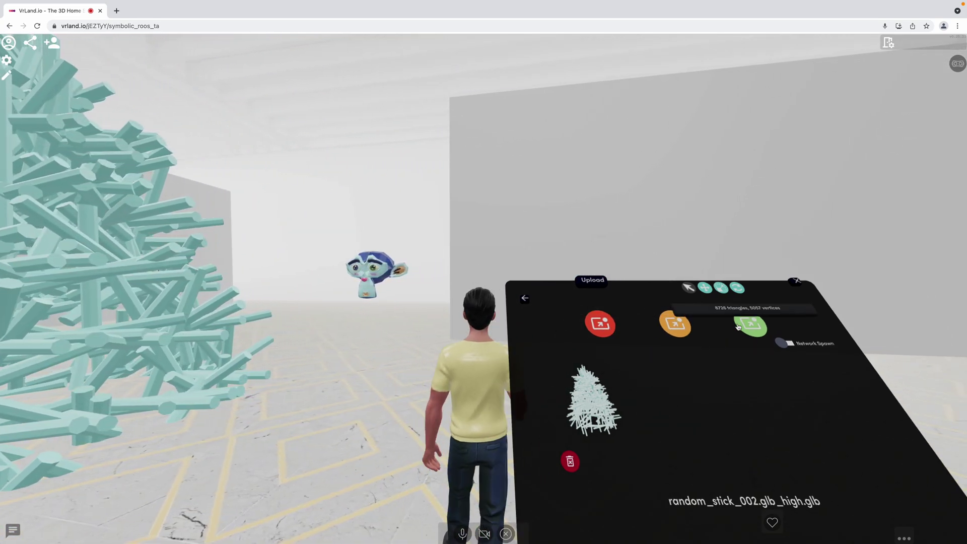
click(749, 324)
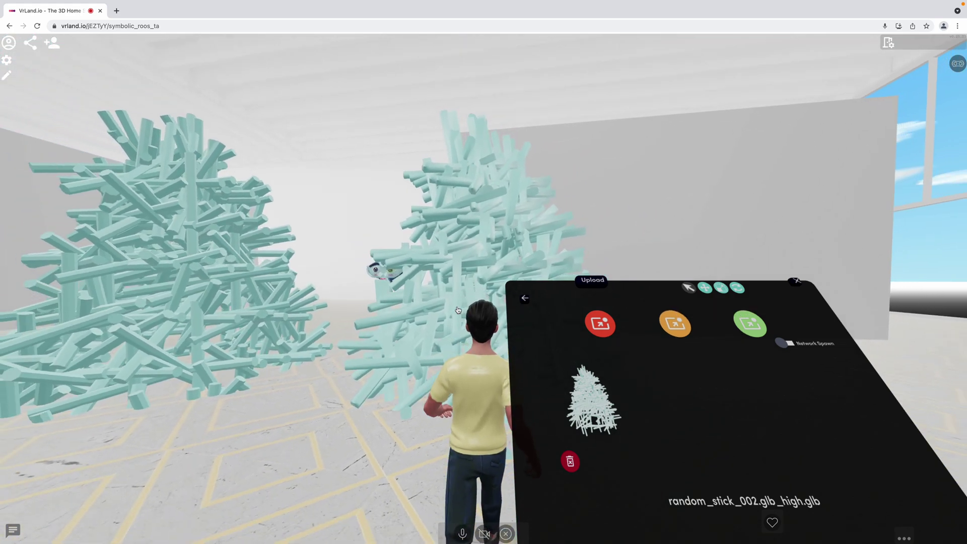
Walk the avatar past both stick trees and compare the triangle and vertex counts of the model's versions
key(d)
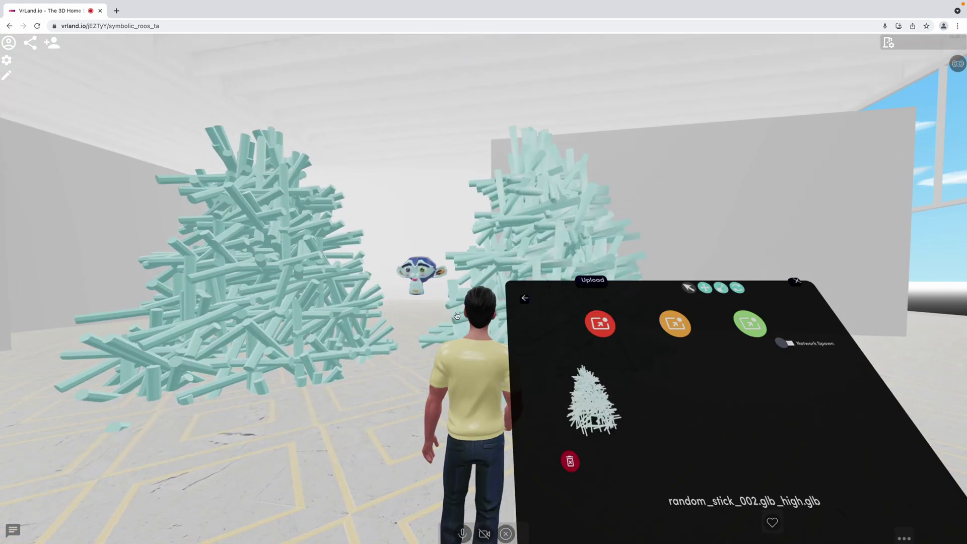
key(w)
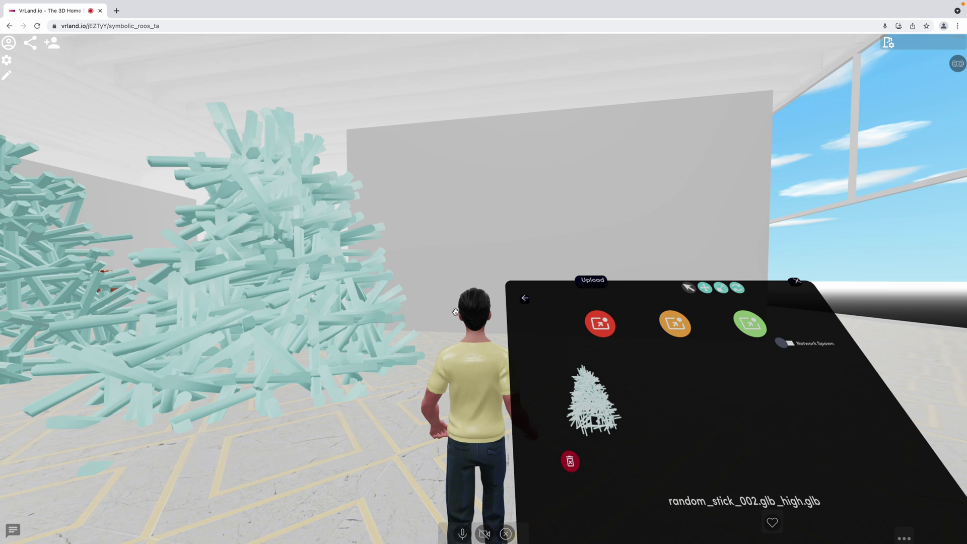
drag(443, 293, 466, 305)
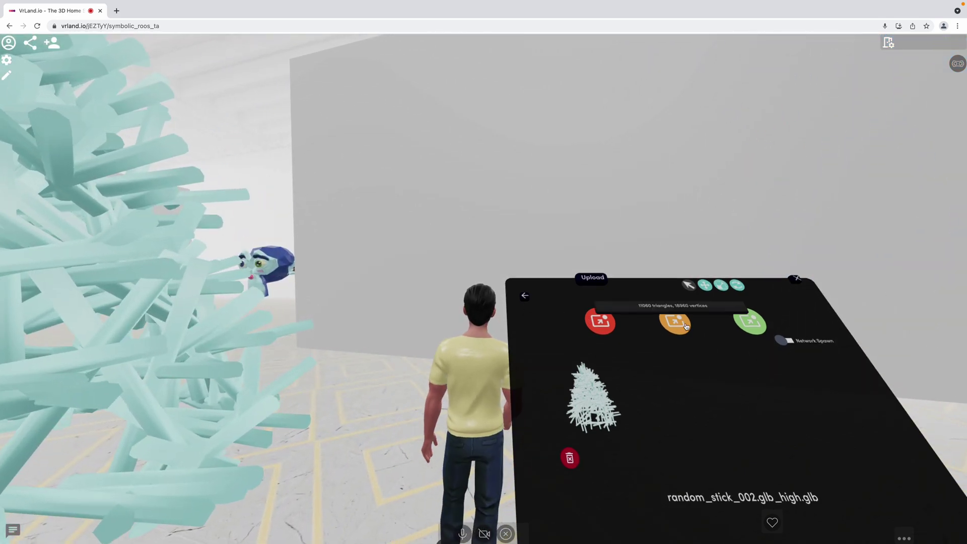
key(w)
mouse_move(611, 322)
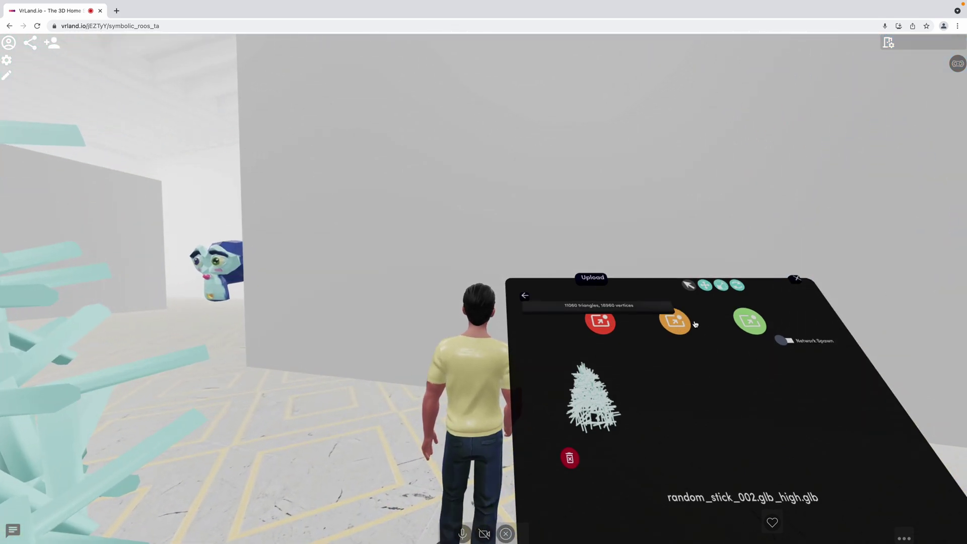
mouse_move(752, 330)
key(a)
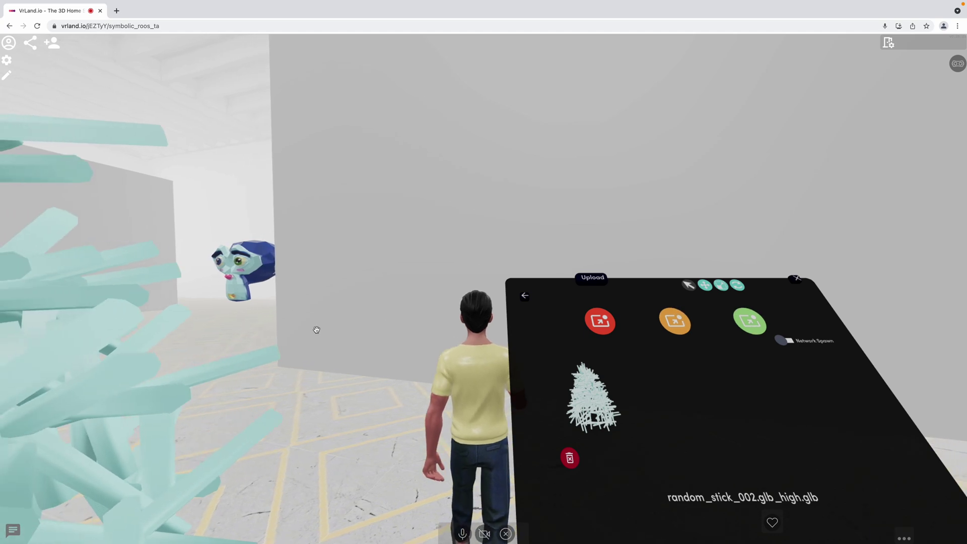
key(a)
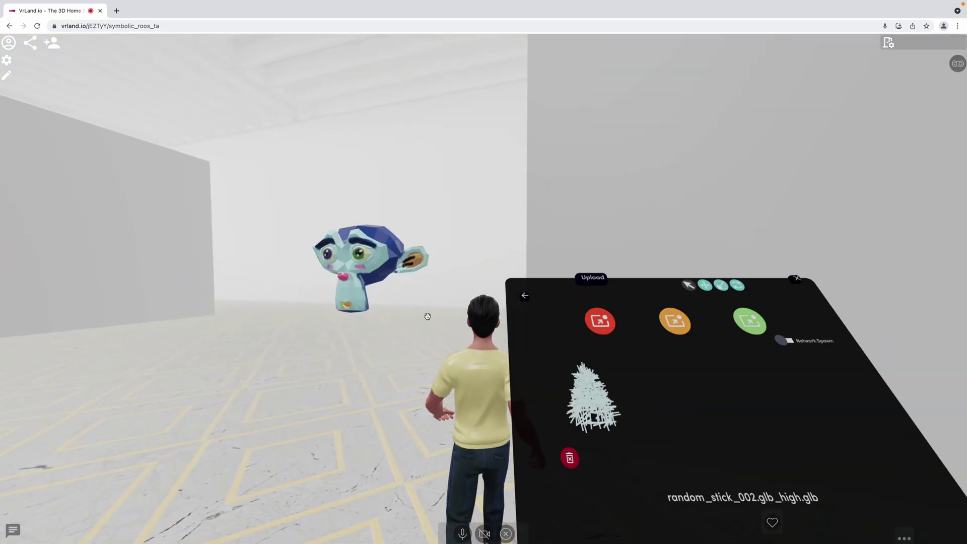
Walk the avatar over to the vase and monkey head models and close the upload window
key(d)
key(a)
key(a)
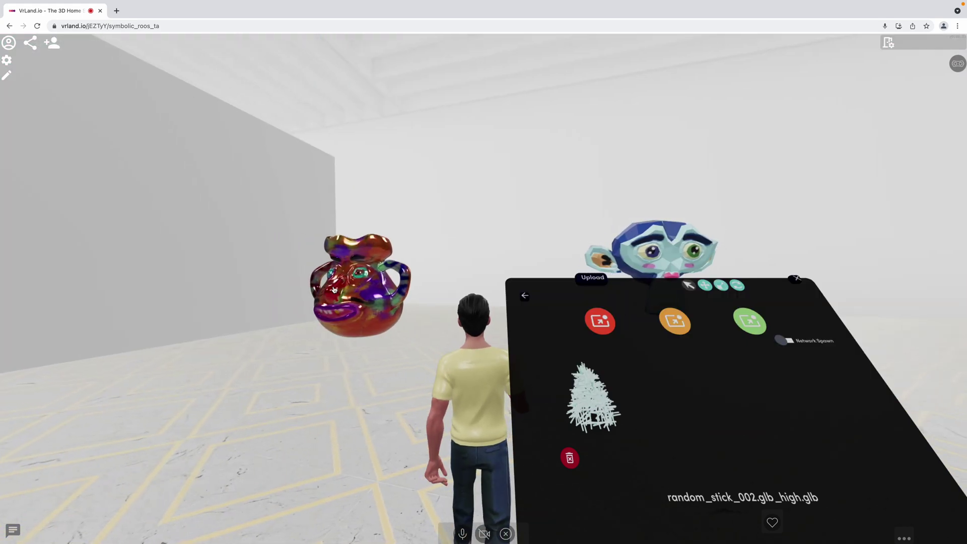
key(a)
key(d)
click(796, 278)
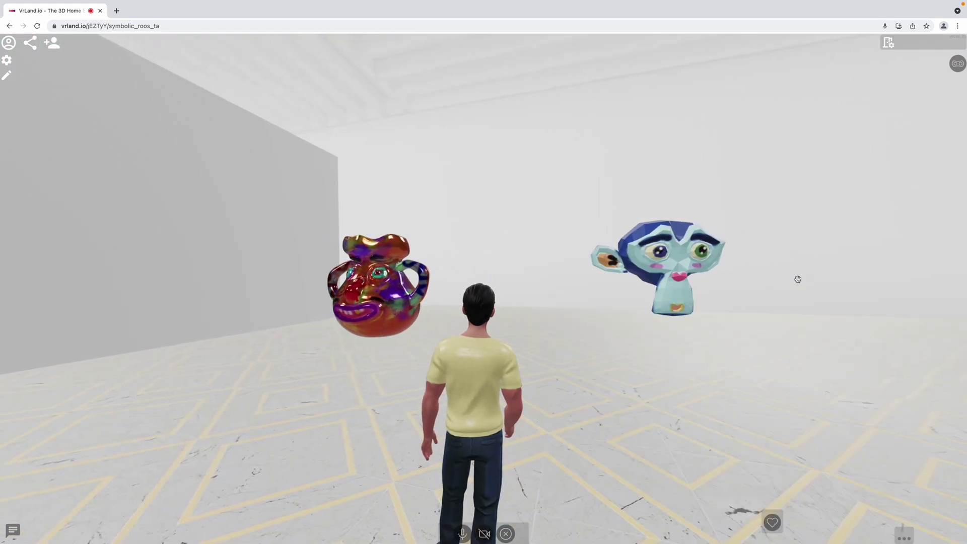
Walk the avatar around the hall and view the vase, the monkey head and both stick trees from several sides
key(a)
key(space)
key(a)
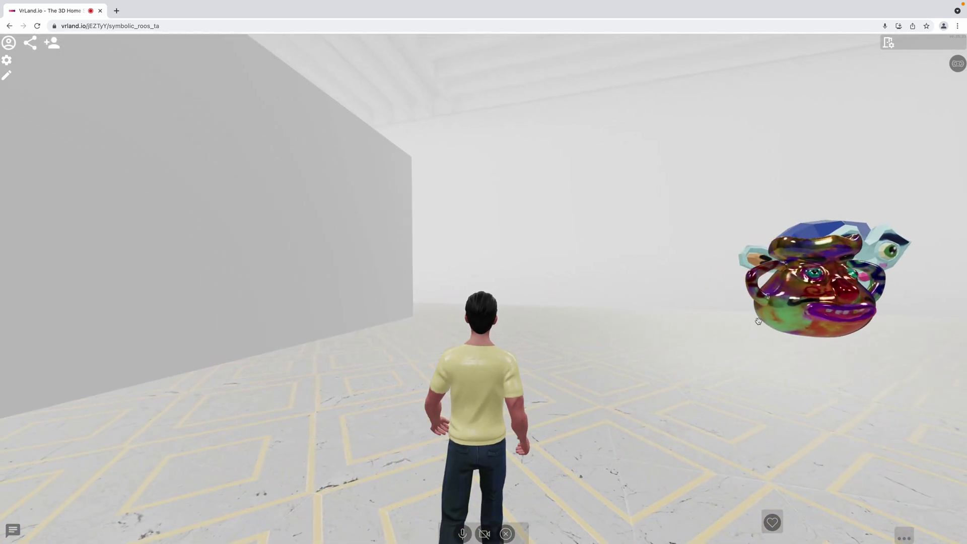
key(s)
mouse_move(836, 360)
mouse_down()
mouse_move(722, 396)
mouse_move(652, 356)
mouse_move(535, 332)
mouse_move(546, 332)
mouse_move(440, 323)
mouse_move(541, 323)
mouse_move(388, 312)
mouse_move(489, 302)
mouse_move(368, 276)
mouse_move(399, 276)
mouse_move(313, 278)
mouse_move(298, 268)
mouse_move(368, 266)
mouse_move(307, 262)
mouse_up()
key(w)
key(s)
key(w)
key(s)
key(w)
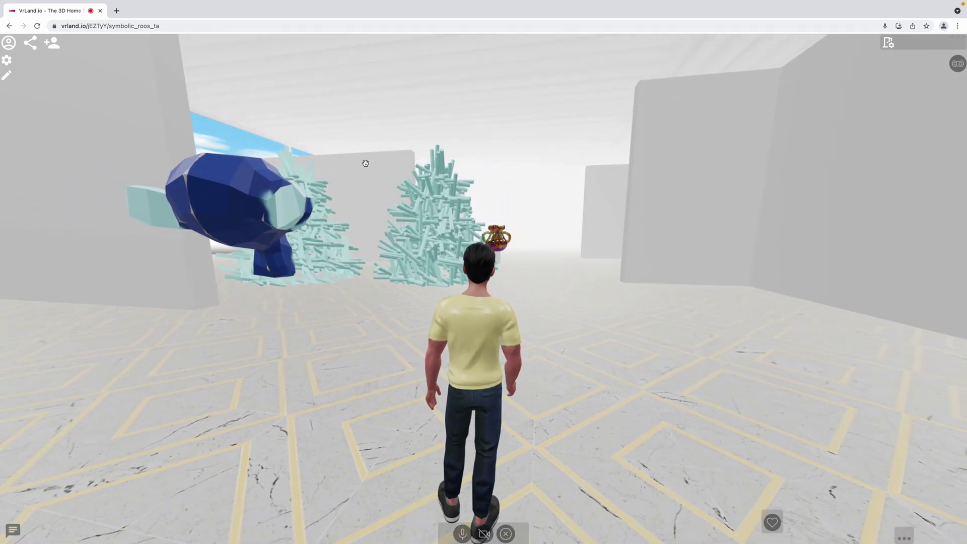
key(d)
drag(352, 258, 543, 86)
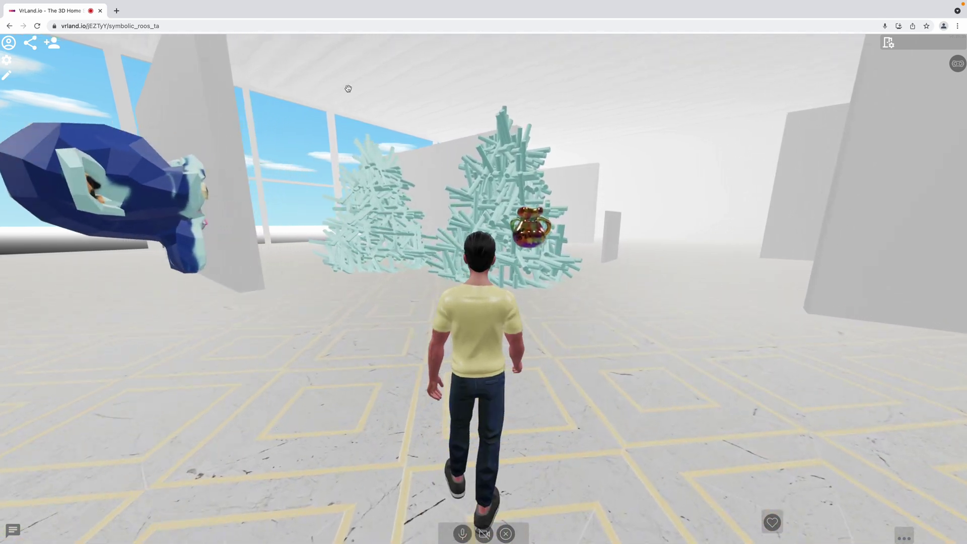
Show the space's sharing details, dismiss them and walk the avatar around the stick trees
click(52, 44)
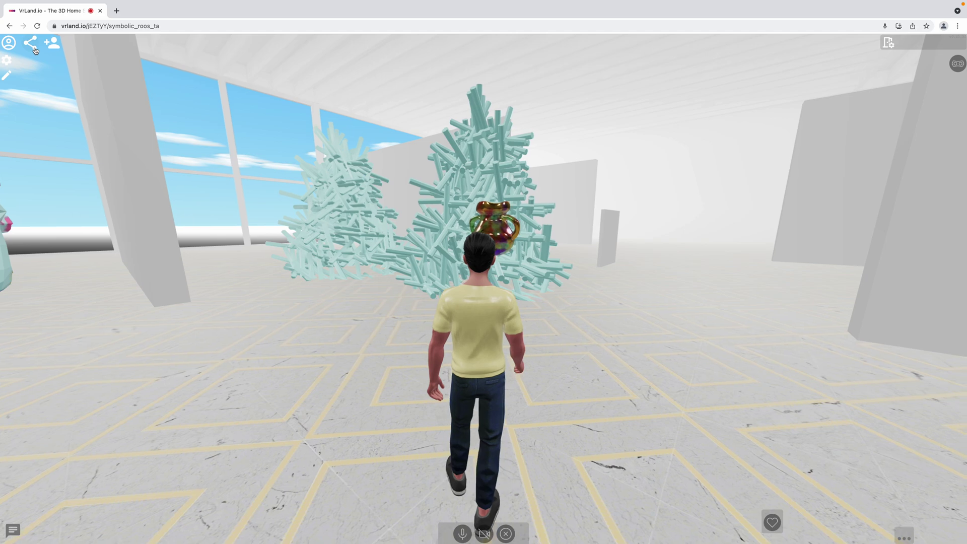
click(33, 48)
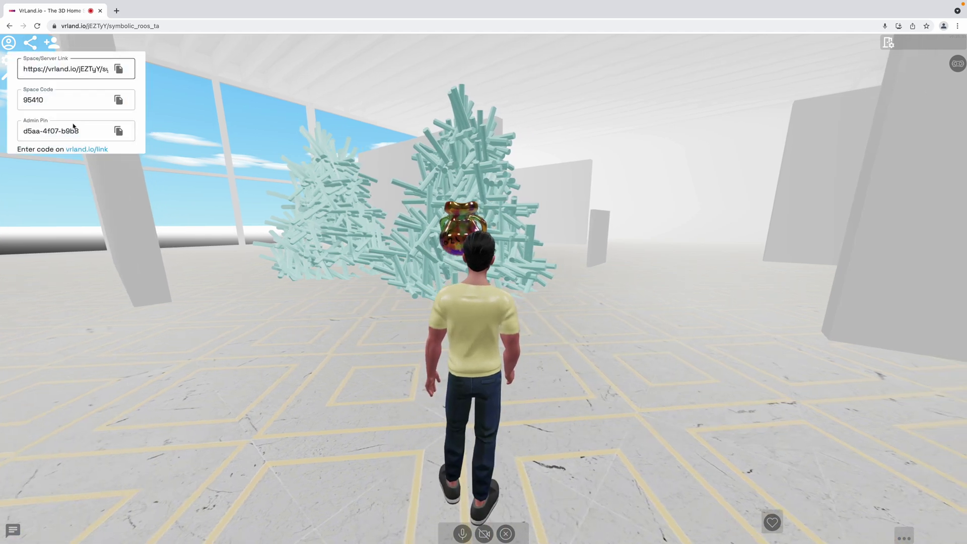
click(265, 172)
key(w)
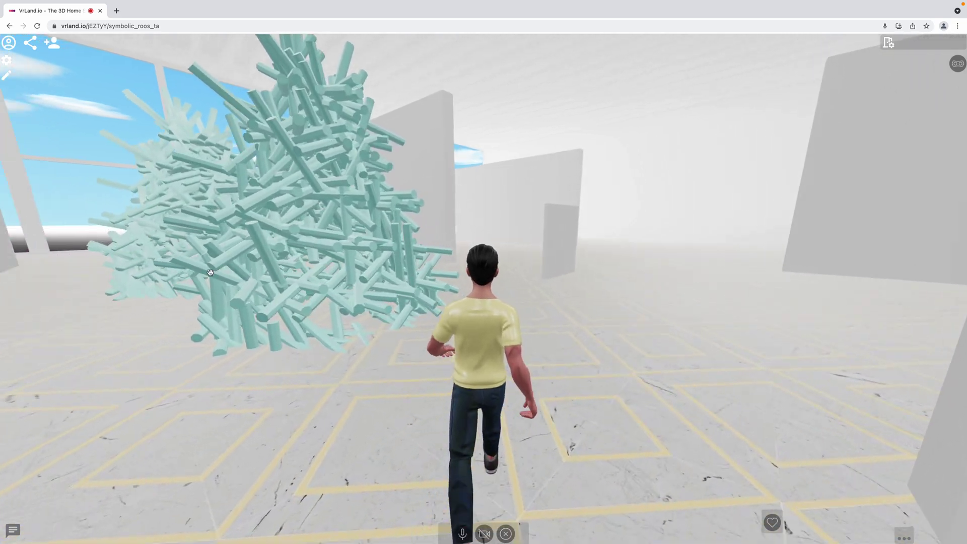
drag(210, 272, 261, 259)
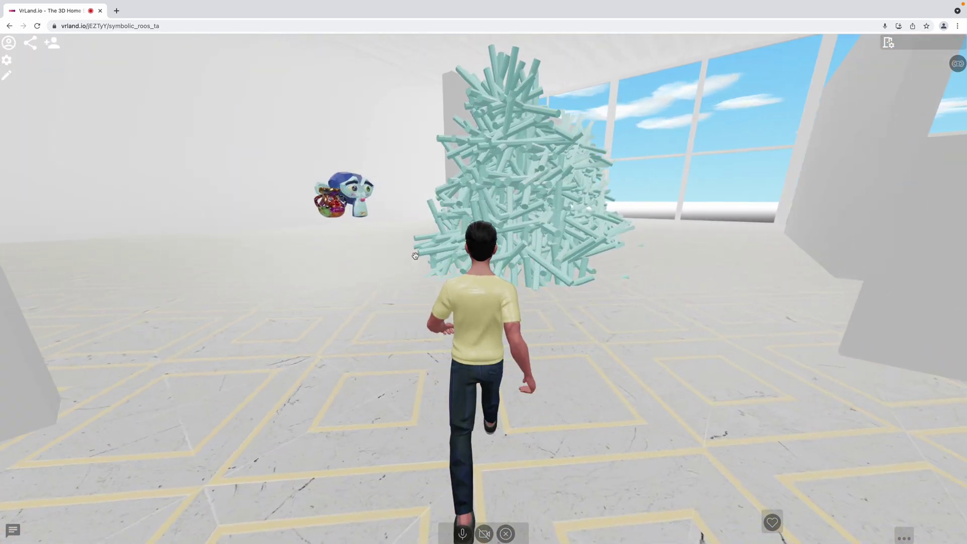
key(w)
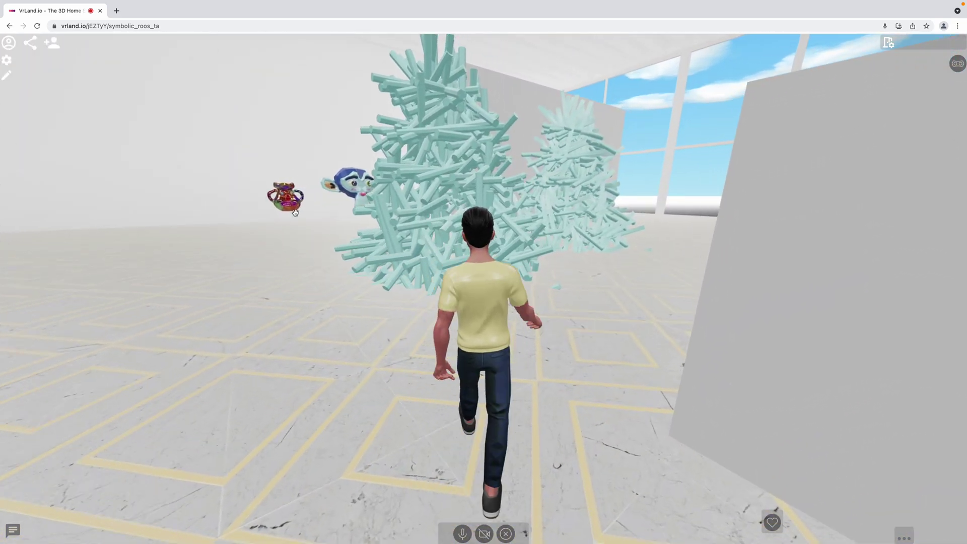
Examine the settings of the symbolic_roos_ta space, return to the list of spaces and close it
click(7, 62)
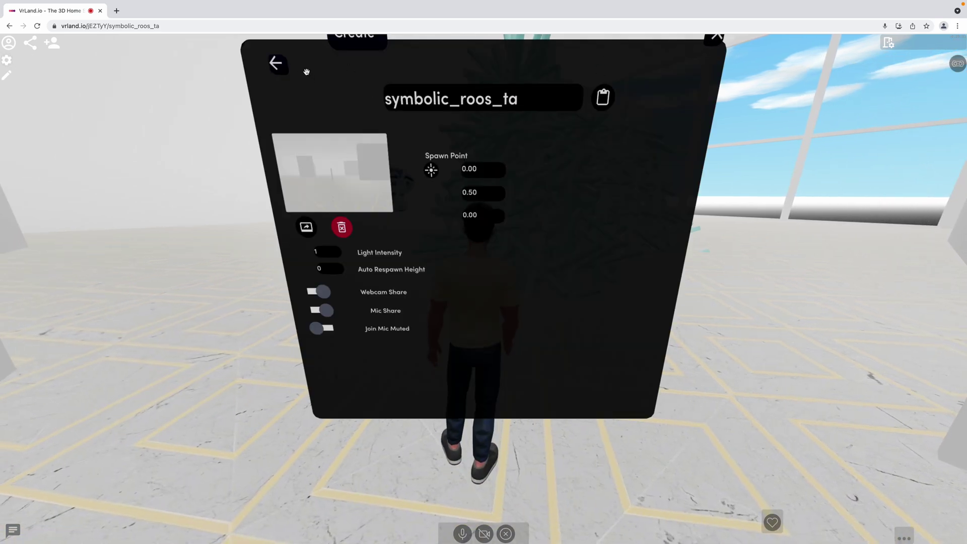
click(276, 63)
key(w)
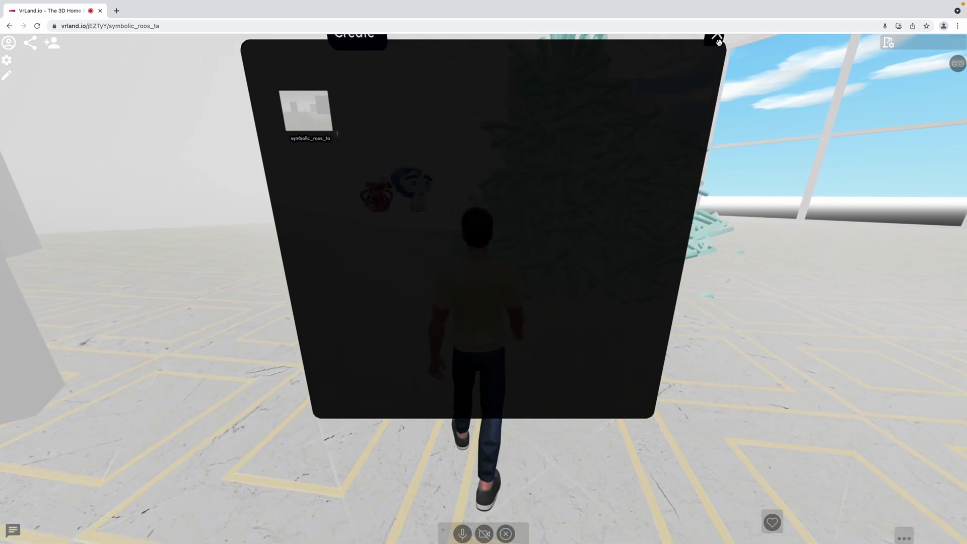
key(a)
drag(394, 86, 412, 59)
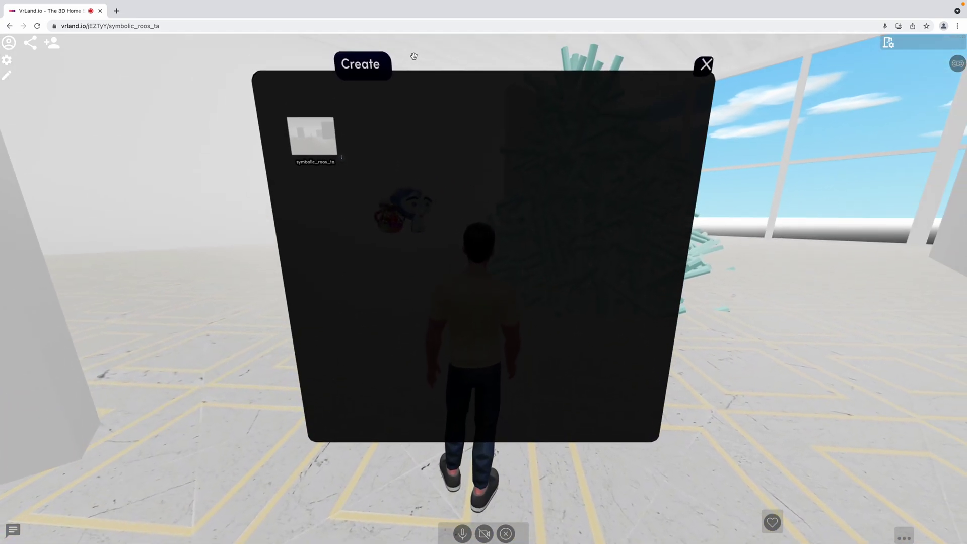
click(700, 68)
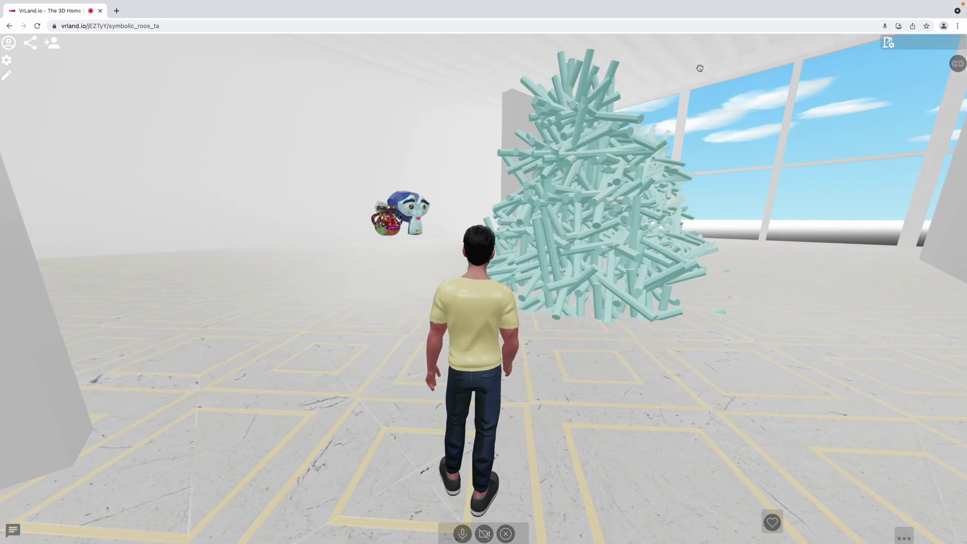
Select the placed vase_animated_002 model for editing and turn off Lock Model
click(8, 76)
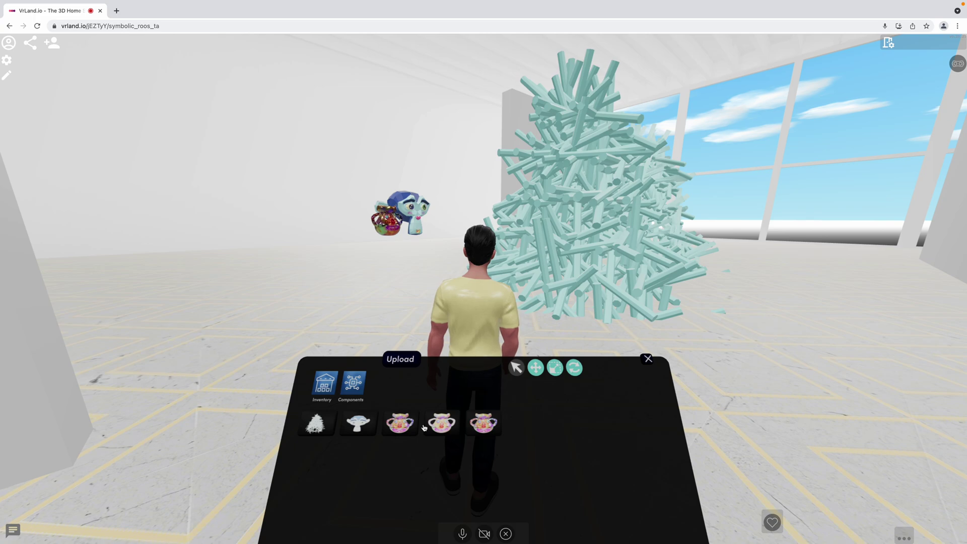
key(w)
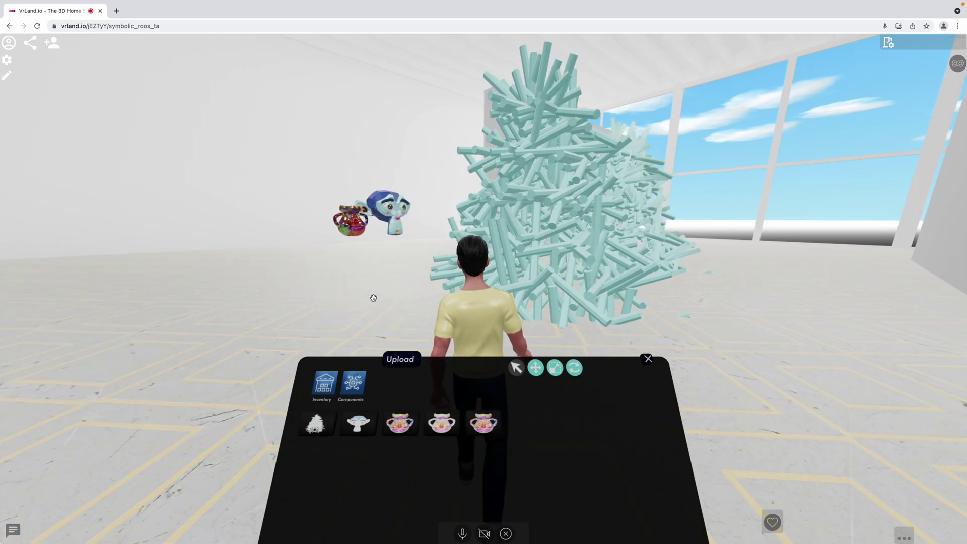
click(302, 234)
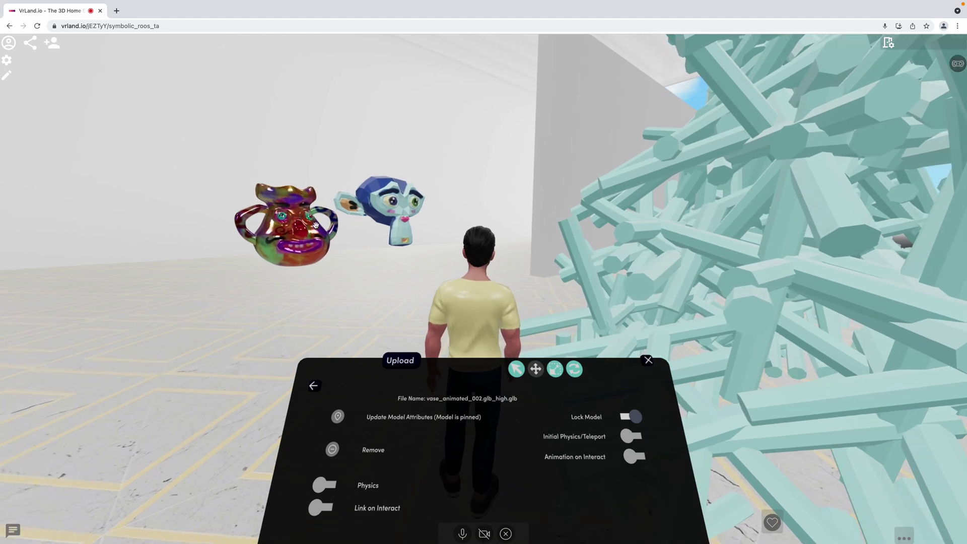
drag(315, 225, 315, 211)
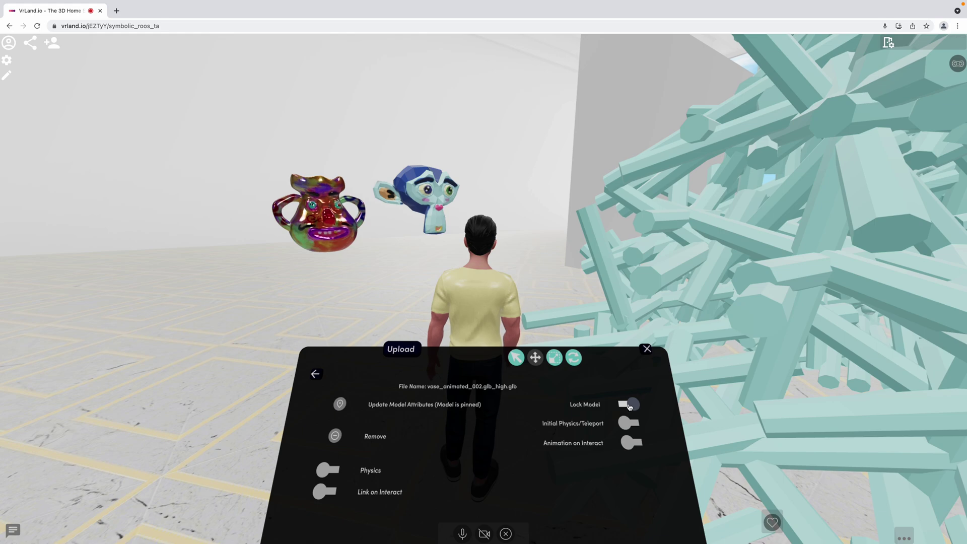
key(s)
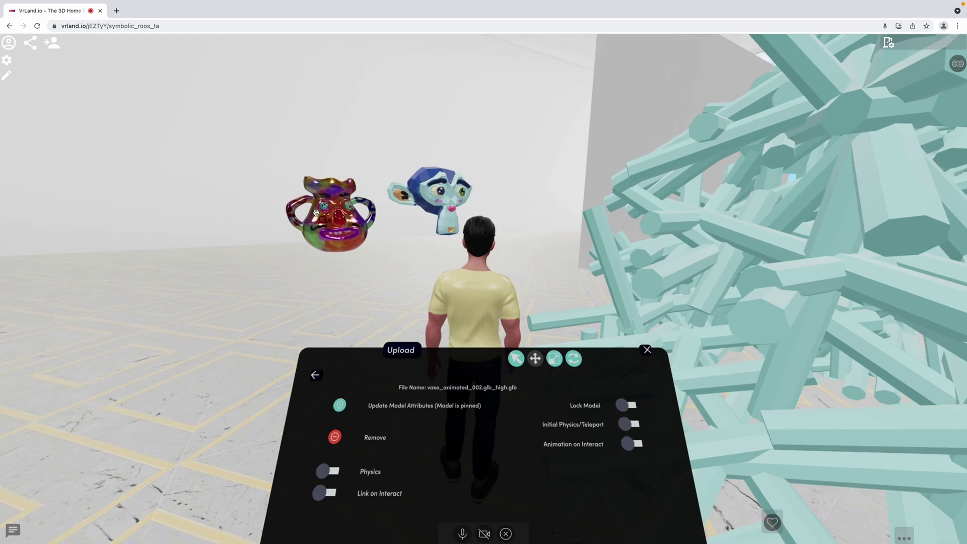
key(w)
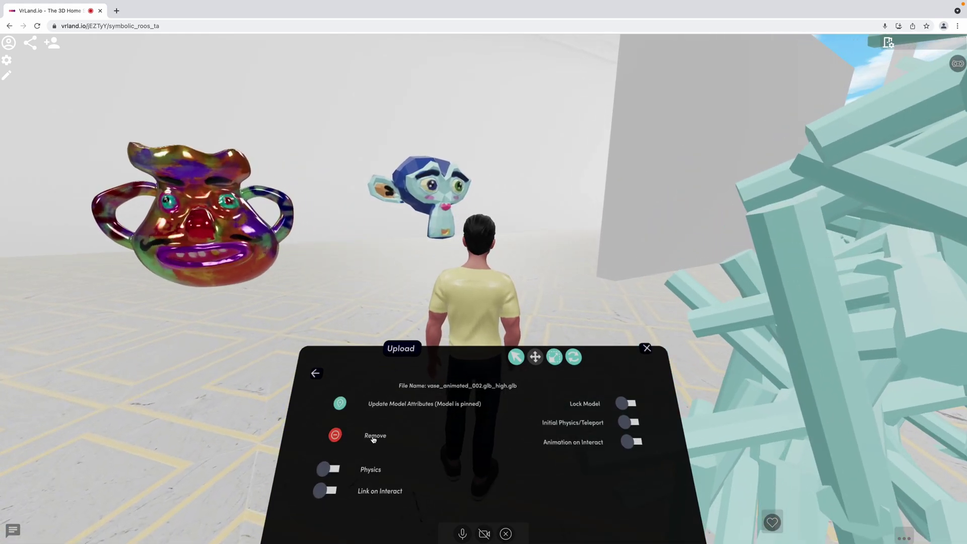
Walk the avatar back from the vase, select the vase and move it sideways, away from the monkey head
key(s)
key(s)
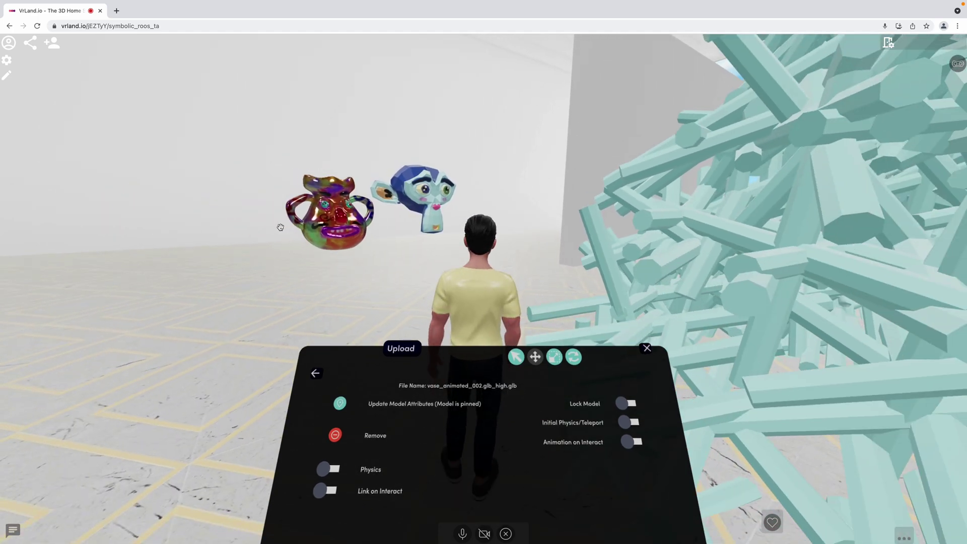
key(w)
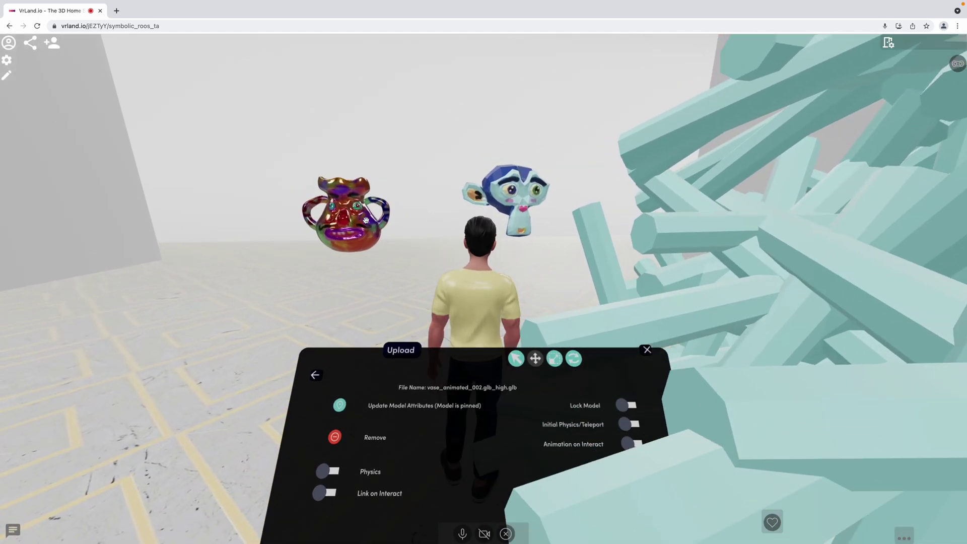
key(a)
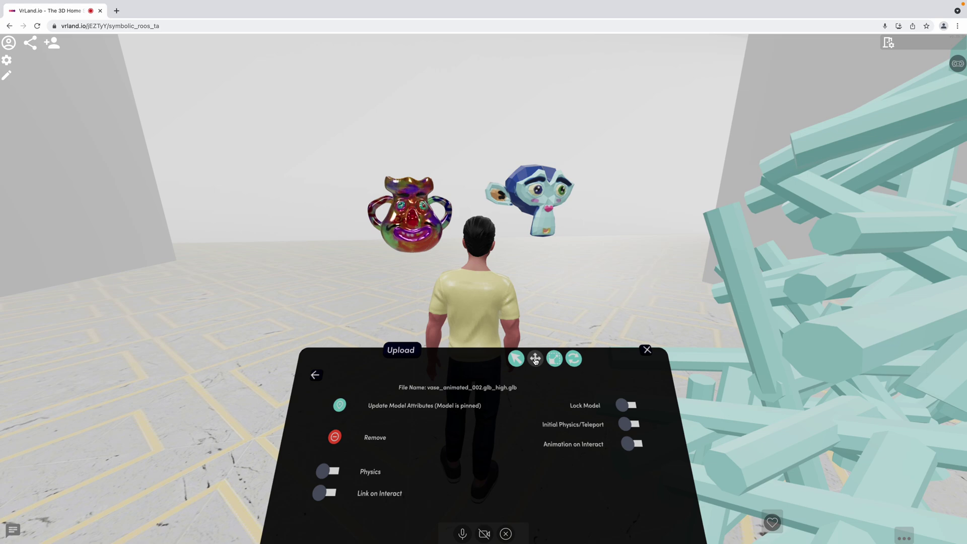
click(515, 359)
click(399, 219)
drag(346, 178, 345, 166)
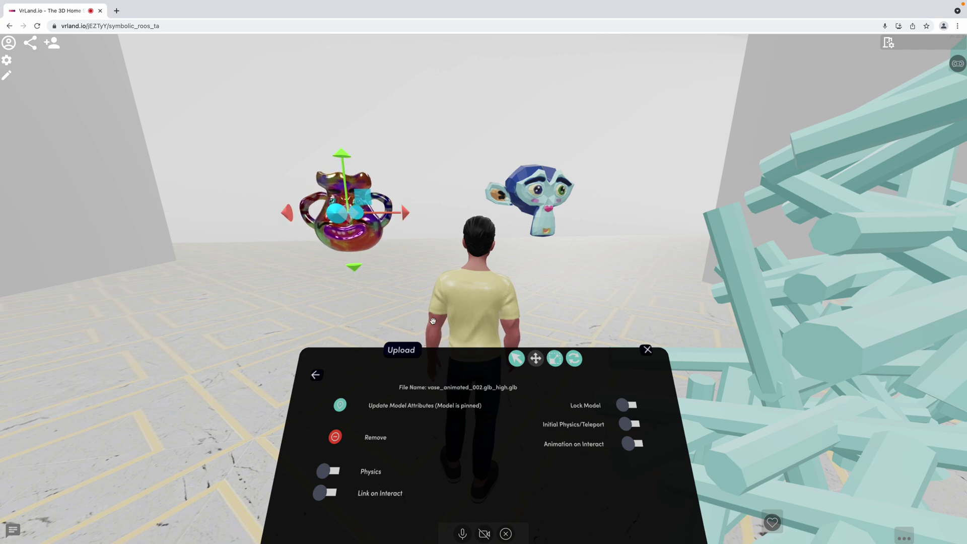
Turn on Physics for the vase and walk and jump the avatar around it
key(a)
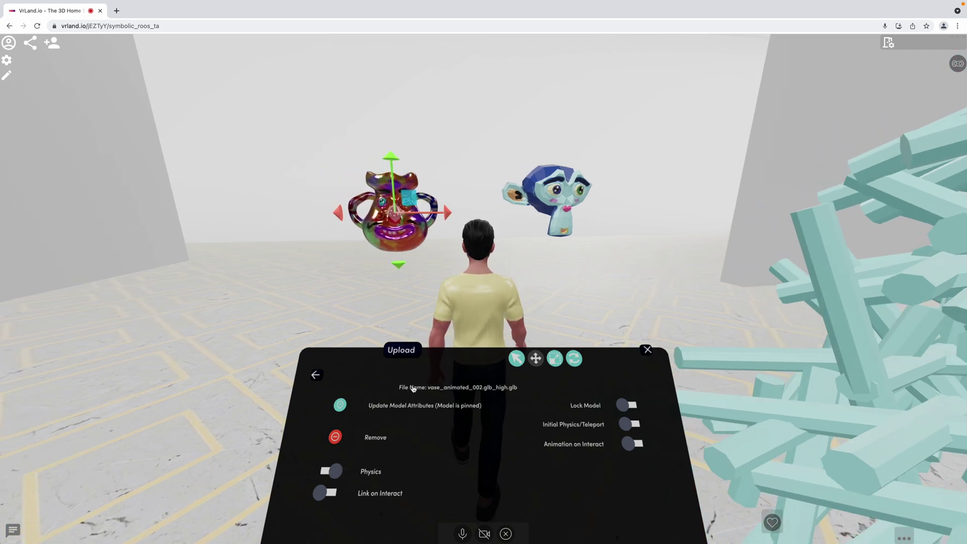
key(w)
key(s)
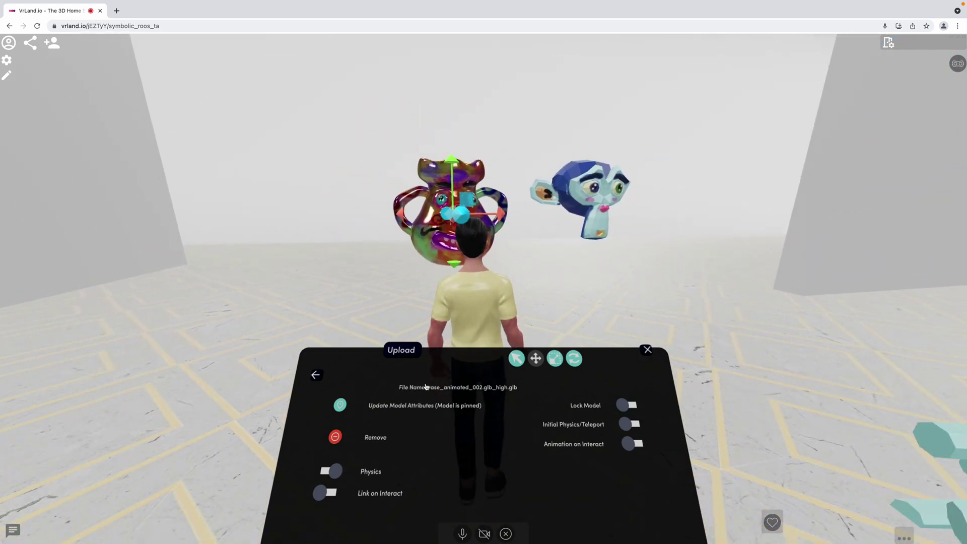
key(w)
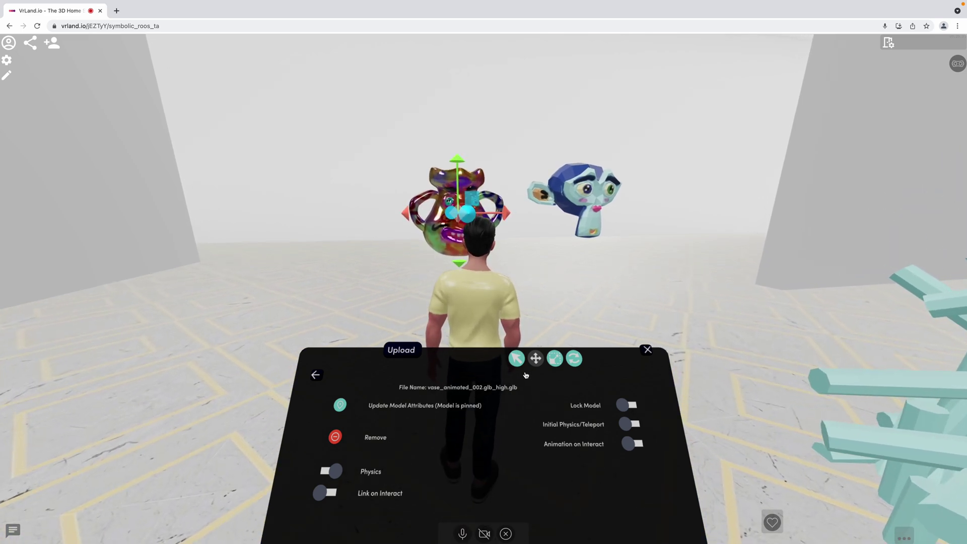
key(s)
key(space)
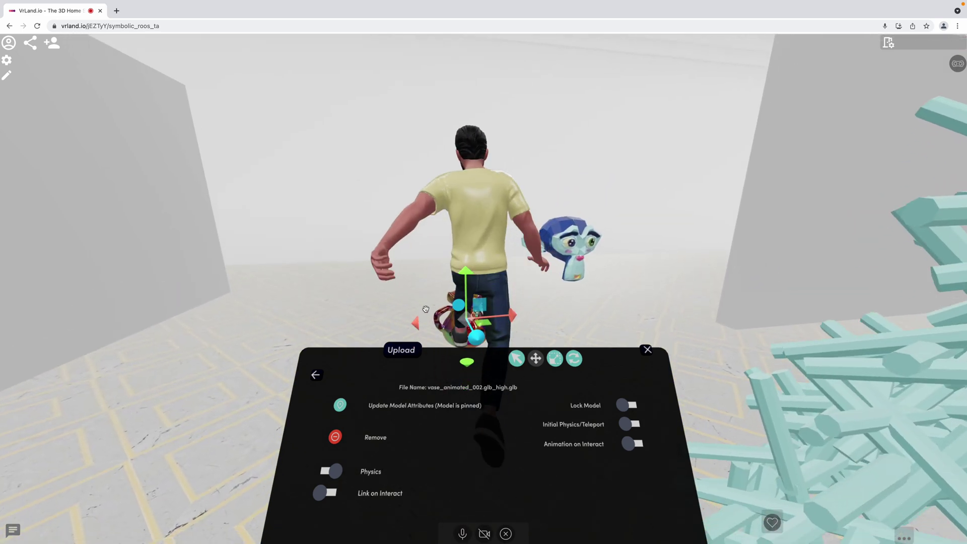
key(a)
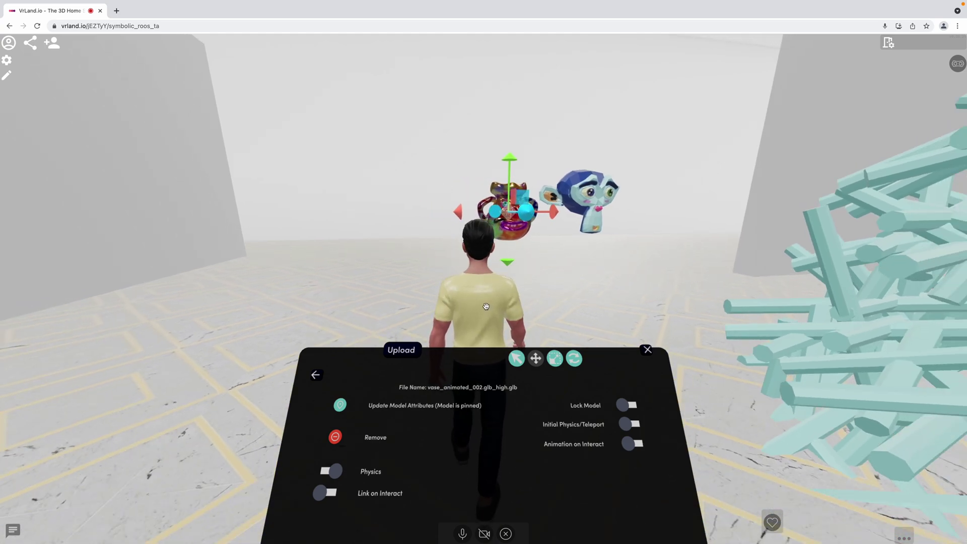
key(space)
key(a)
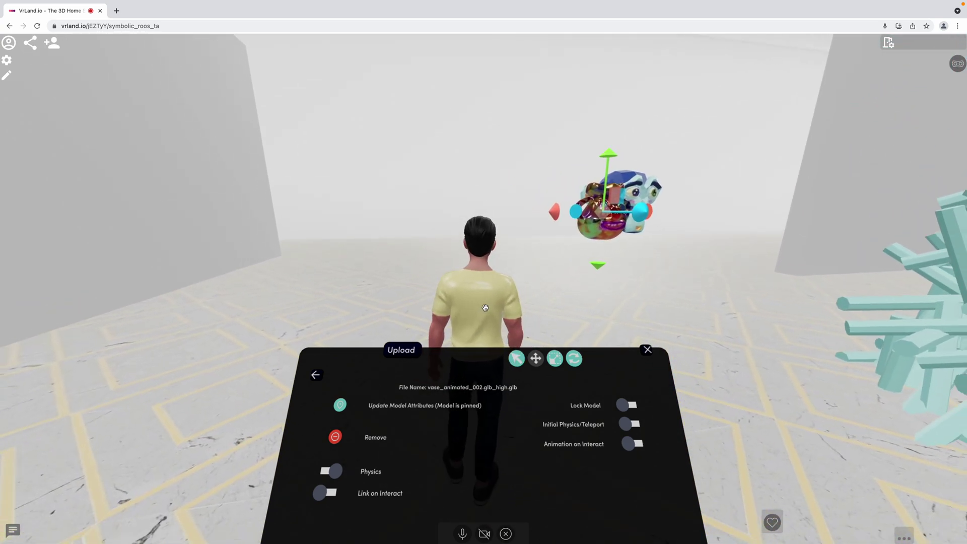
Resize the vase with the Scale gizmo, viewing it from different sides
key(d)
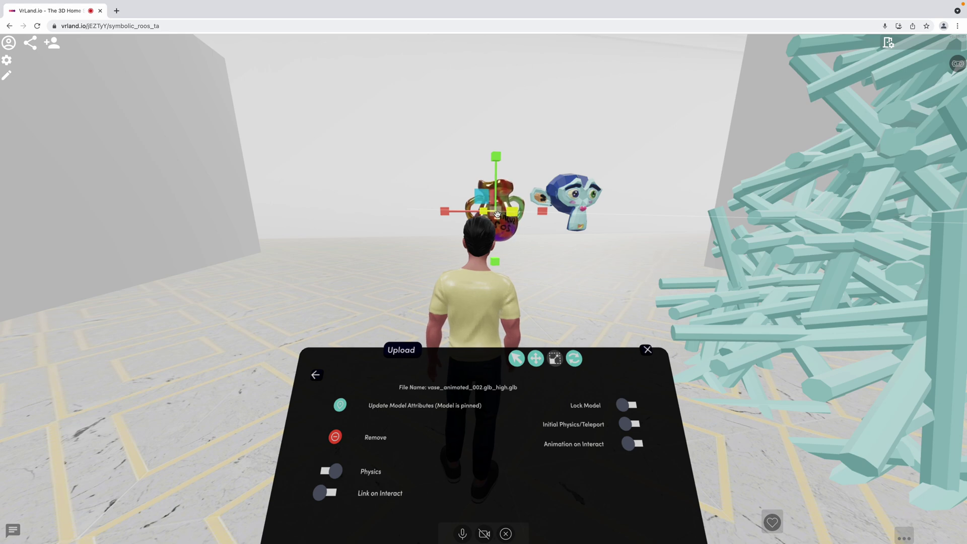
key(d)
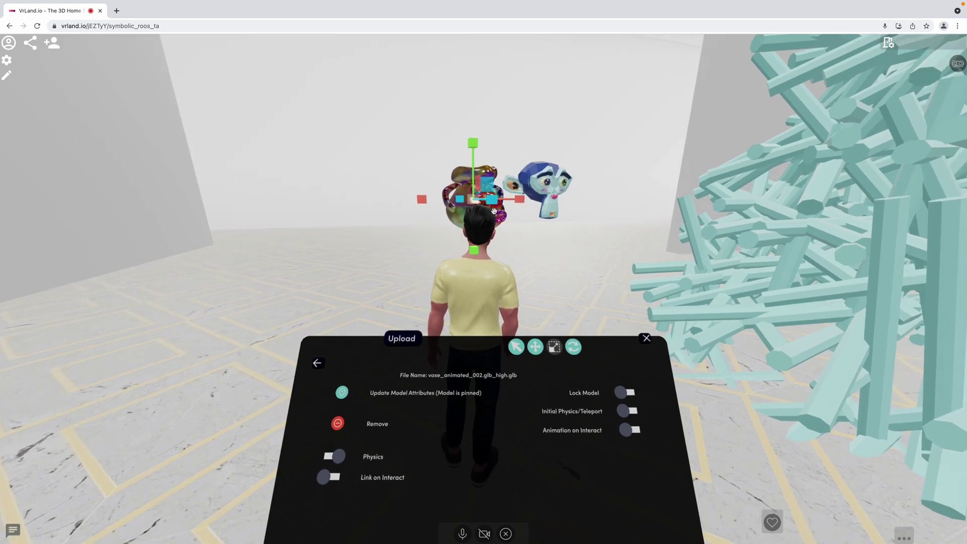
drag(497, 203, 569, 201)
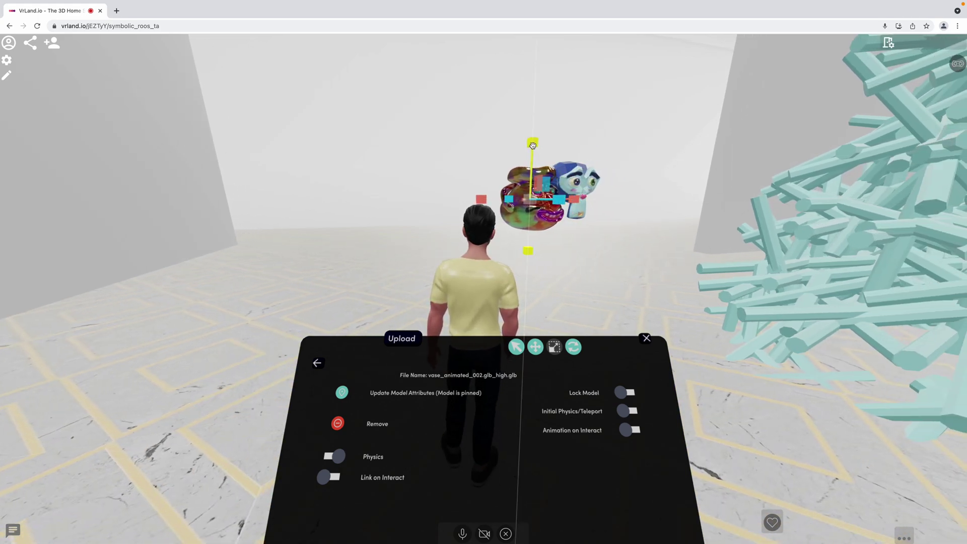
key(d)
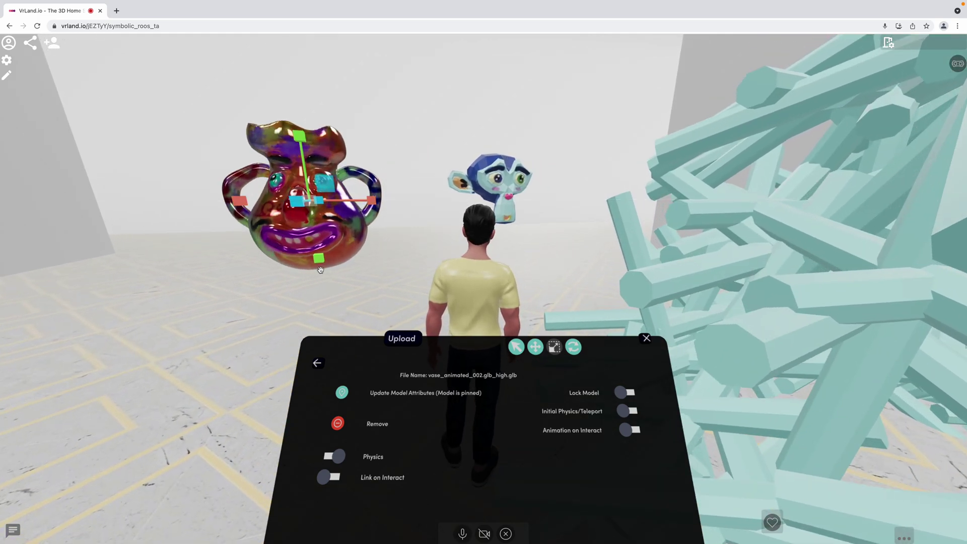
drag(304, 152, 534, 183)
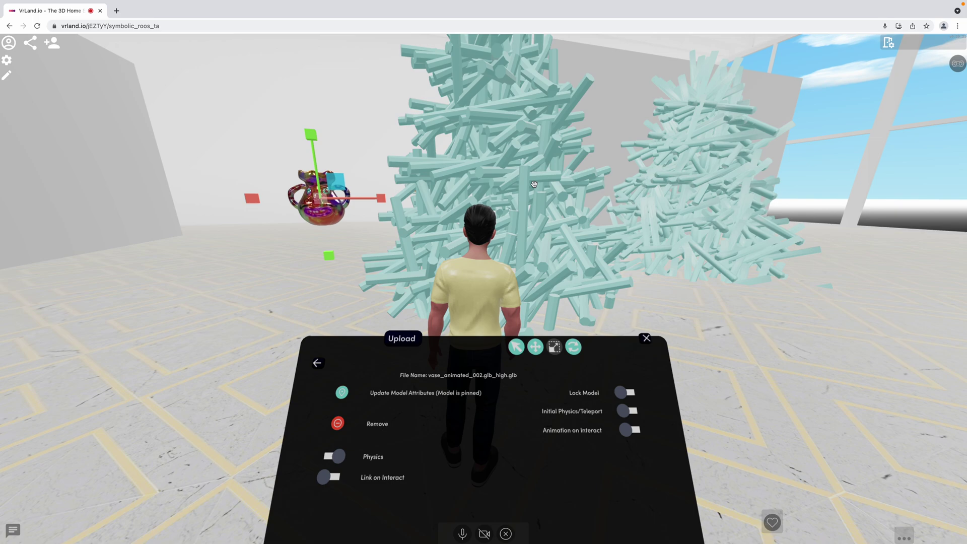
Select the random_stick_002 tree, scale it down to a small tree and lower it to the floor
click(318, 363)
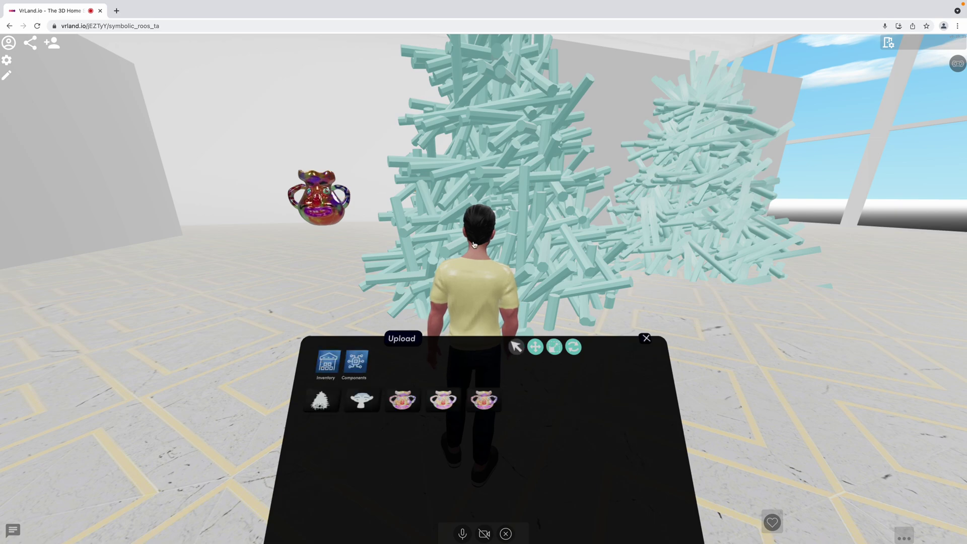
drag(486, 206, 435, 208)
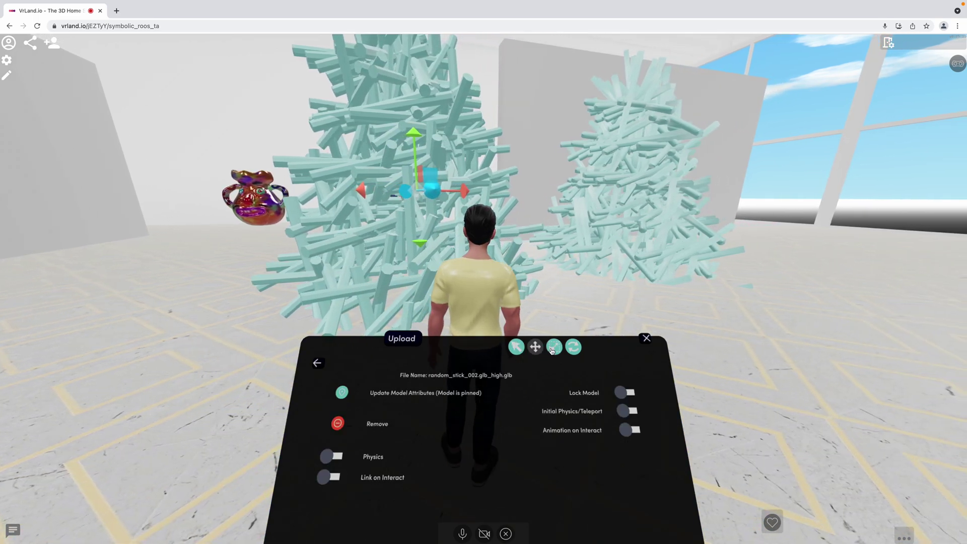
key(d)
key(a)
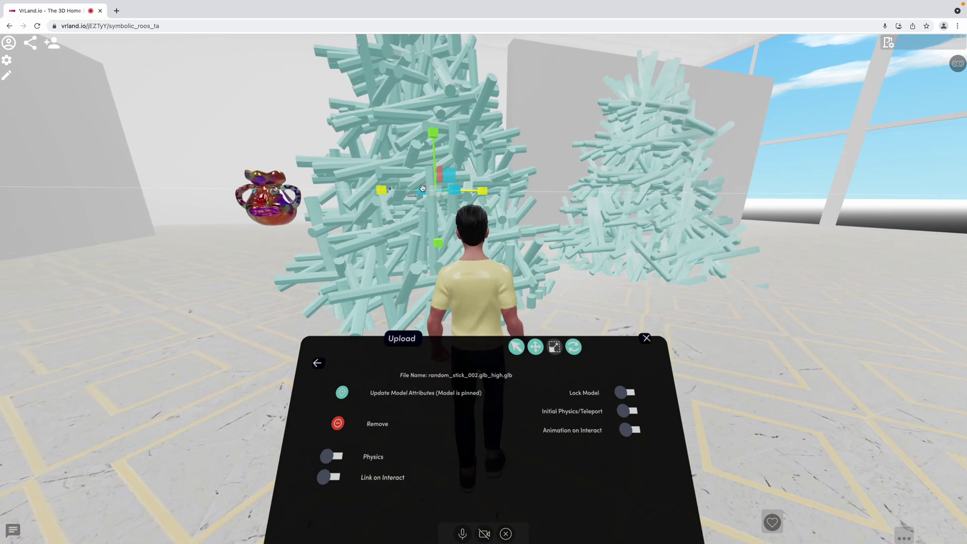
drag(458, 192, 458, 191)
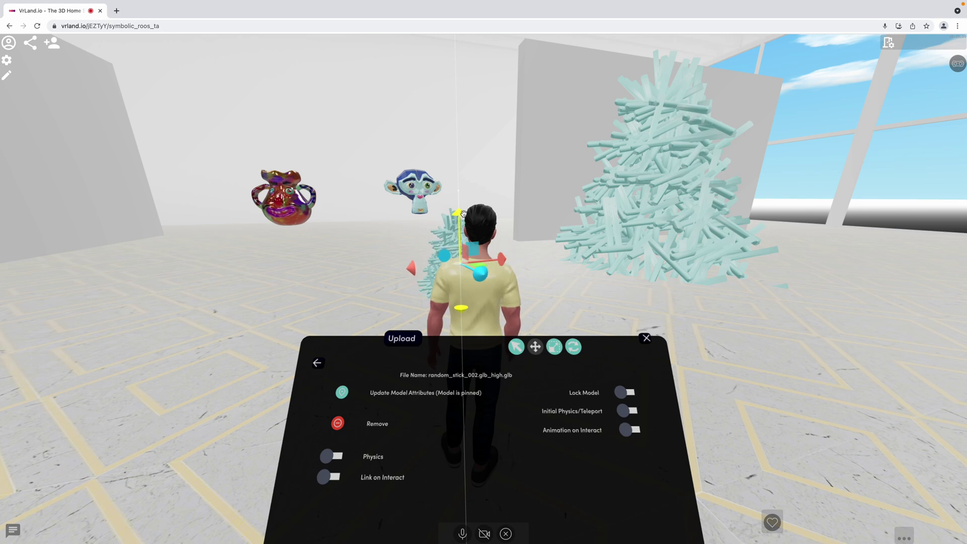
Jump the avatar up through the ceiling onto the roof and close the model settings
key(space)
key(space)
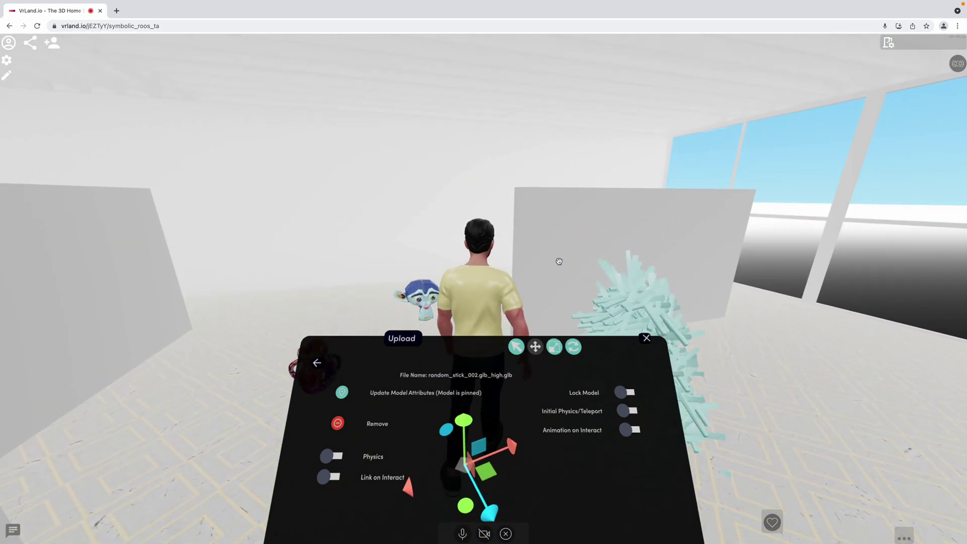
key(space)
key(space)
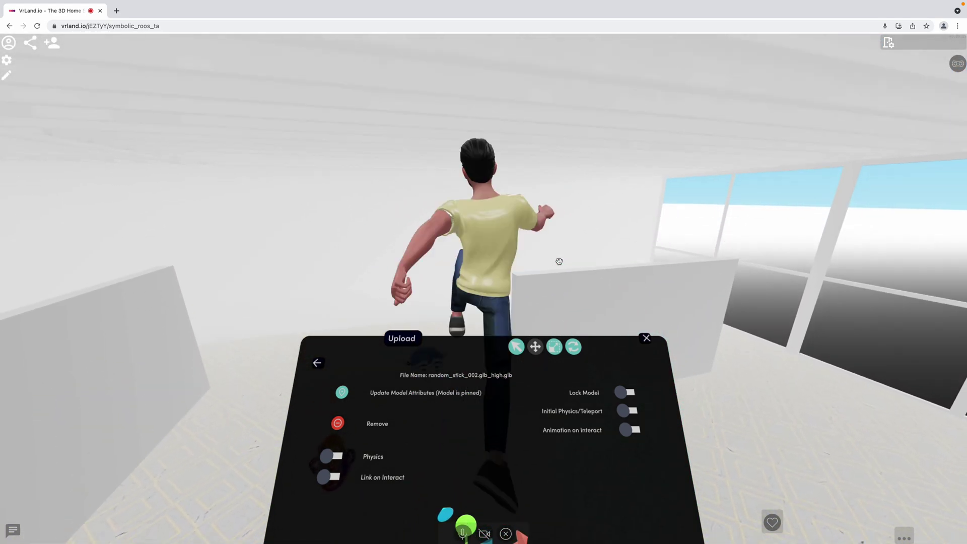
key(space)
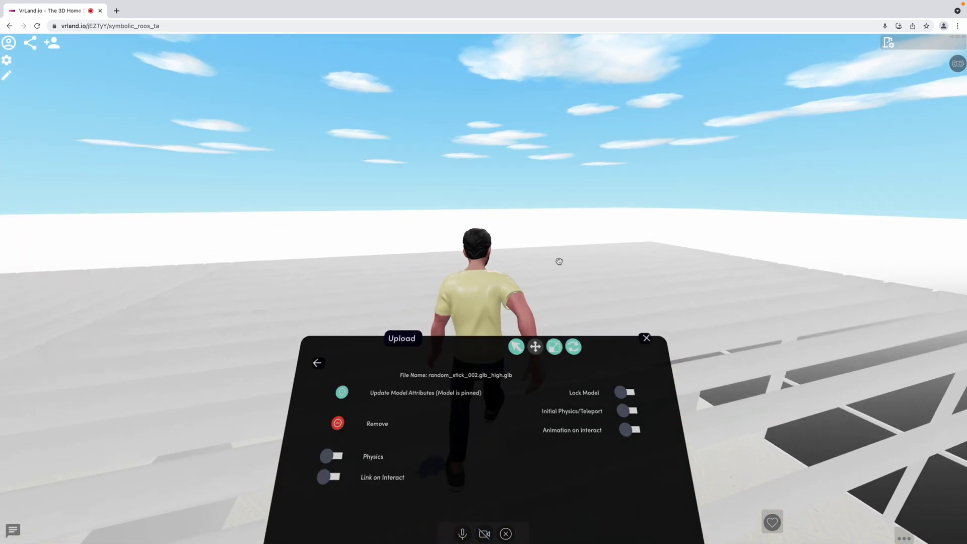
key(w)
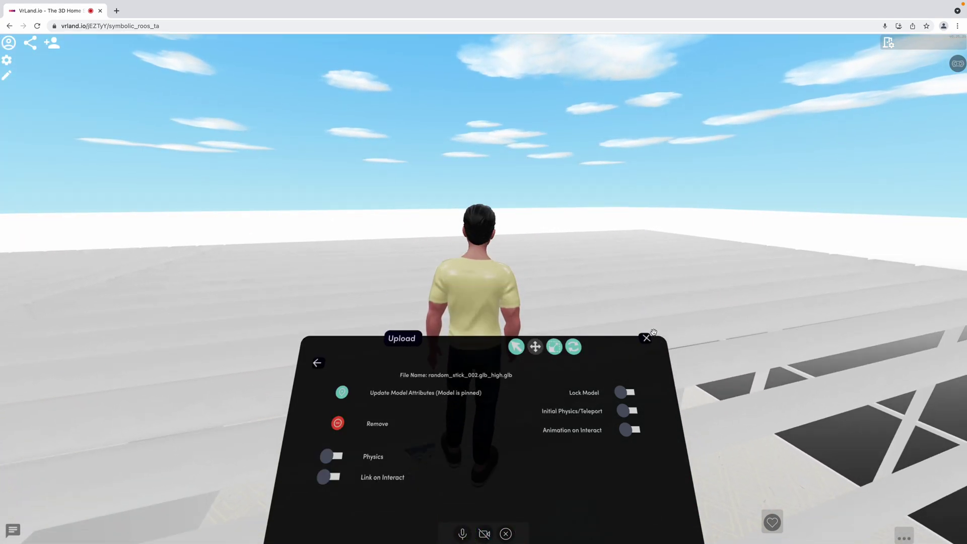
click(646, 338)
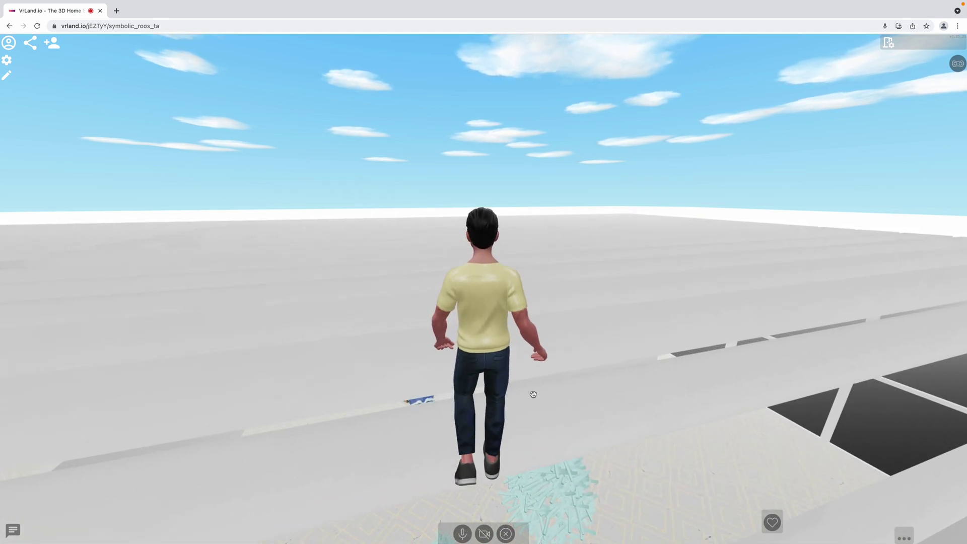
Move the avatar across the roof, look around and reload the symbolic_roos_ta space
key(a)
drag(425, 307, 80, 86)
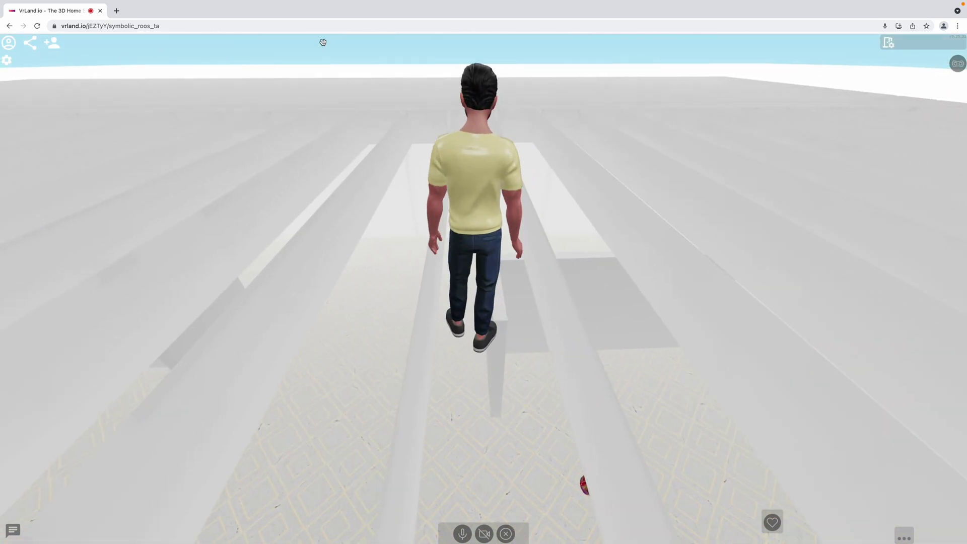
click(837, 28)
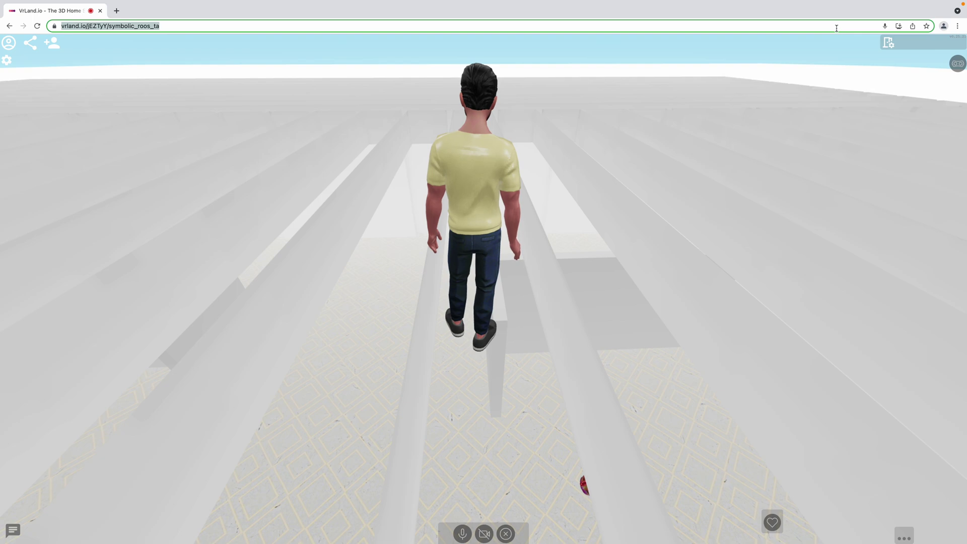
key(Return)
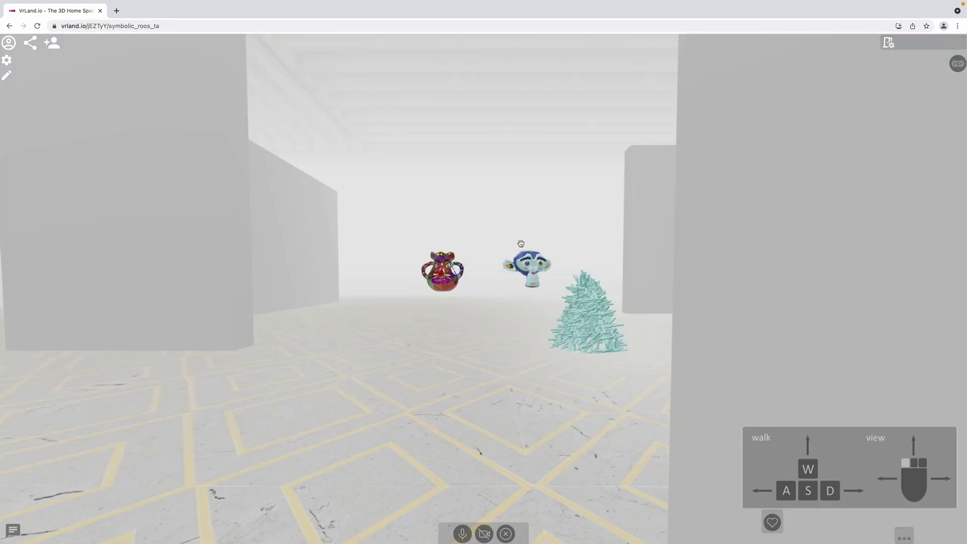
Walk the avatar through the hall up to the small stick tree and view it beside the other models
key(a)
key(w)
drag(615, 313, 395, 285)
key(w)
key(d)
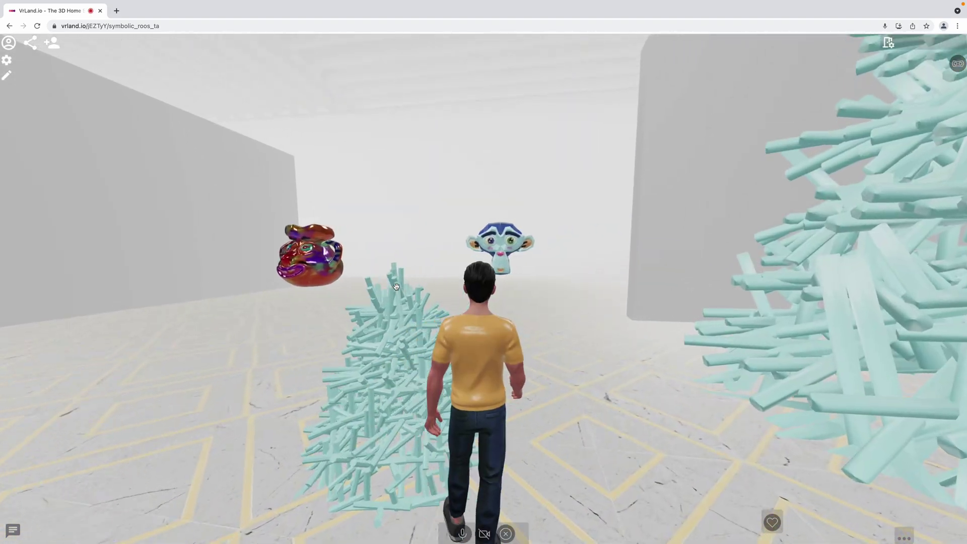
key(w)
key(a)
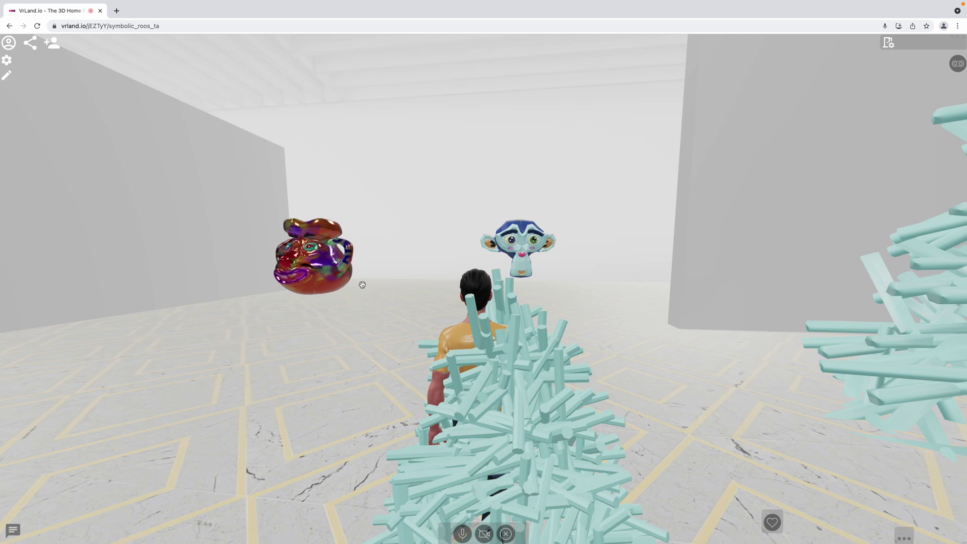
Examine the vase, the monkey head and the stick trees from several sides in first-person view
click(373, 286)
key(w)
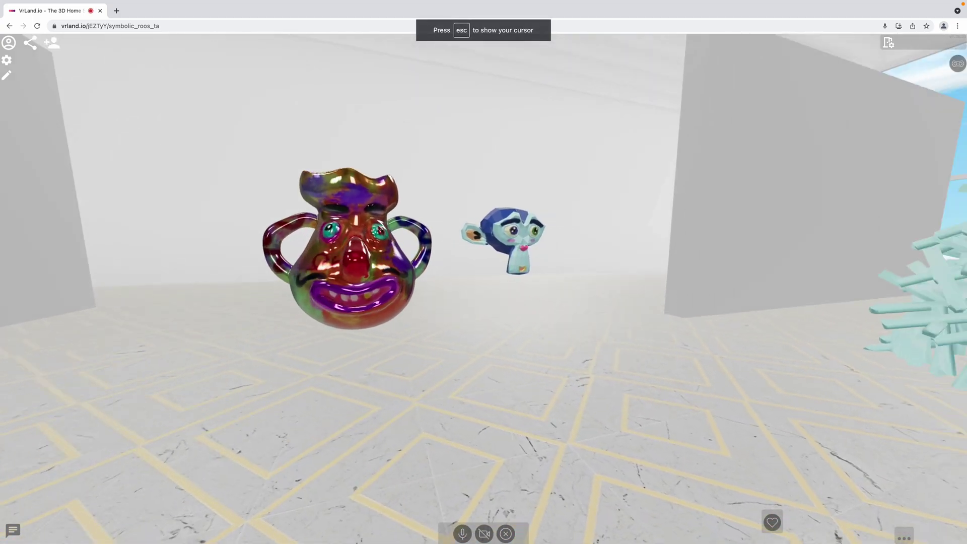
key(s)
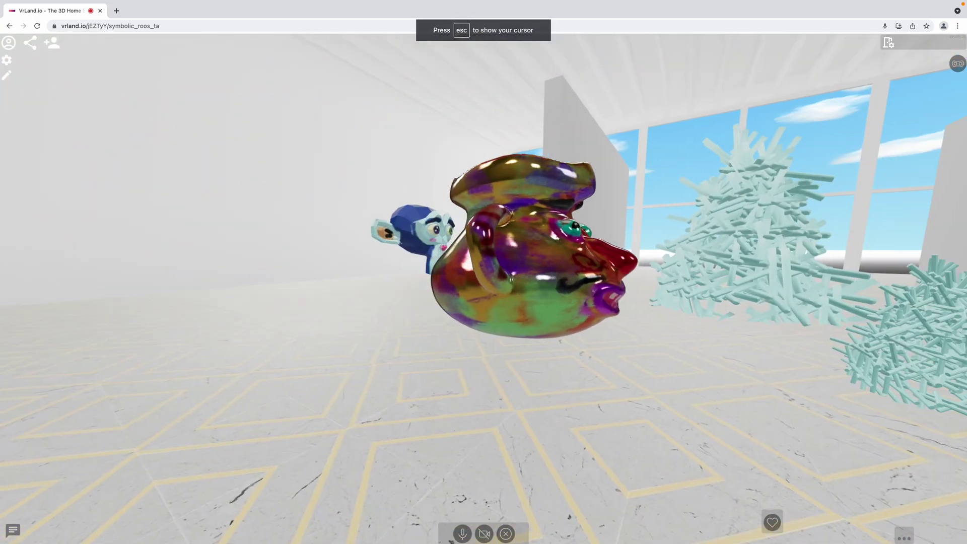
key(a)
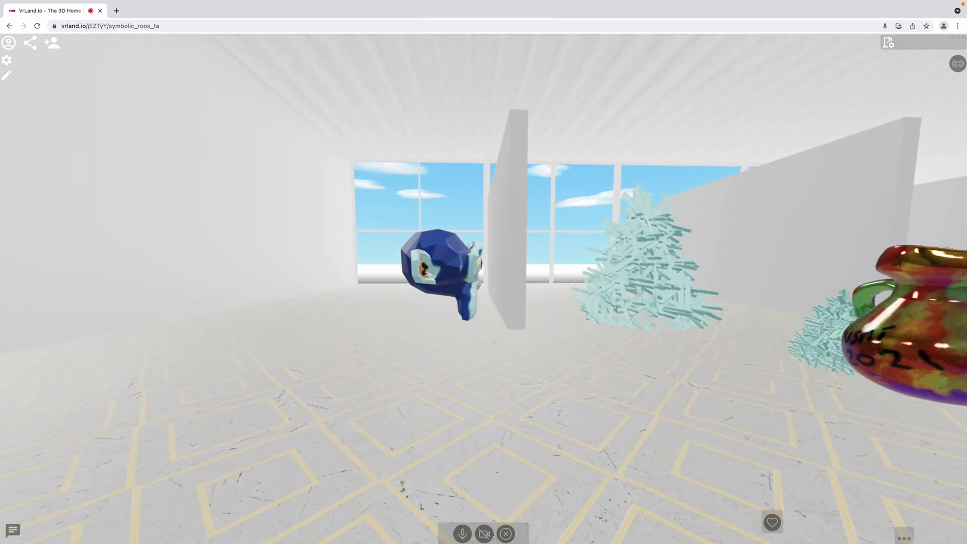
key(w)
key(d)
key(s)
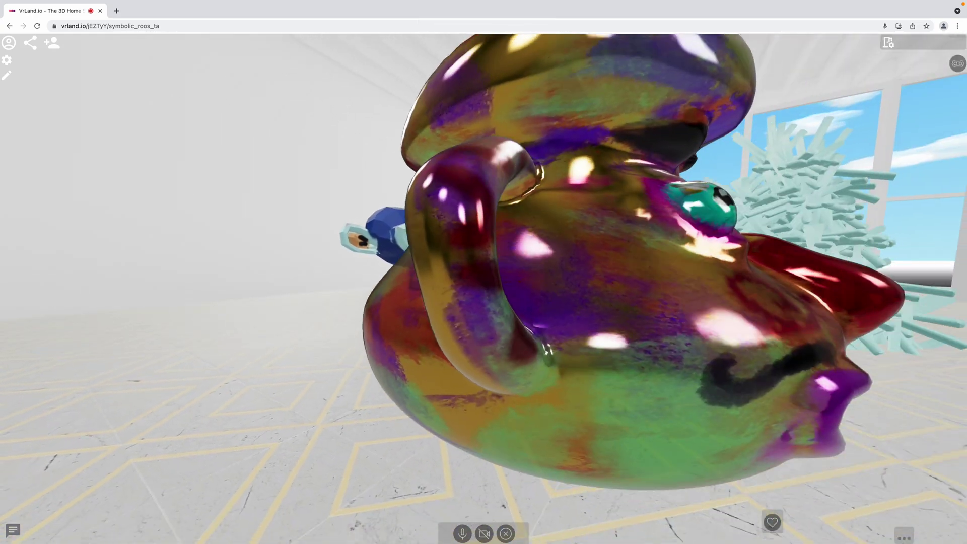
key(s)
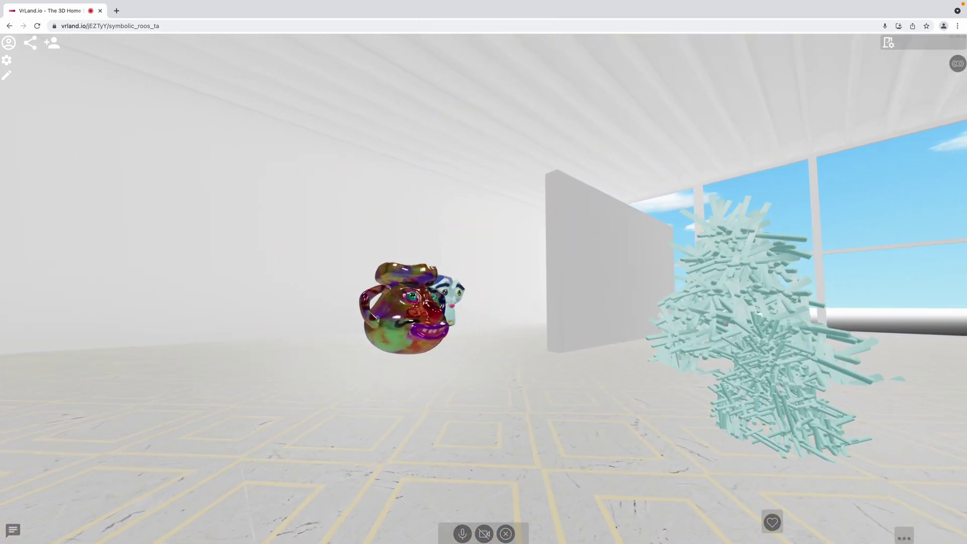
key(w)
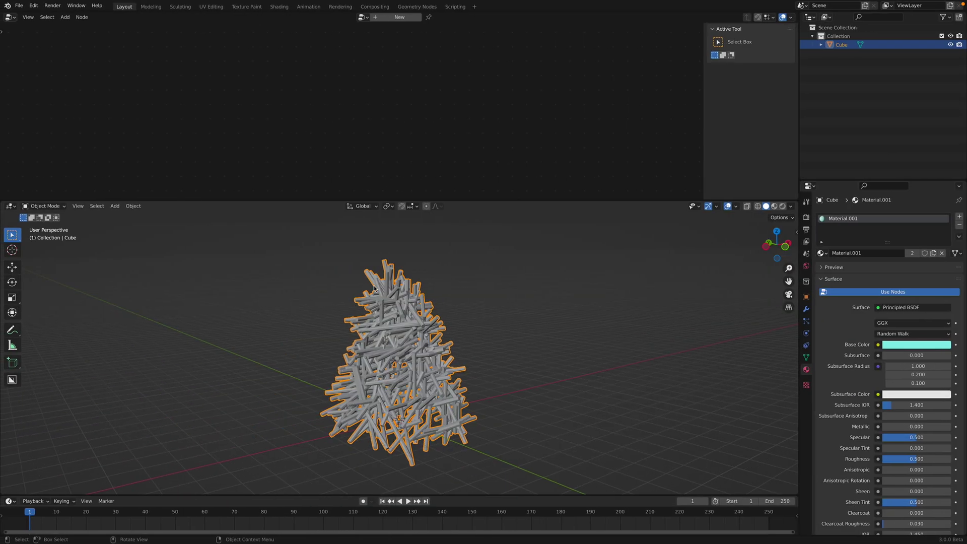
Undo the application of the Geometry Nodes modifier and save the file as random_stick_002.blend
click(504, 325)
middle_drag(503, 326, 456, 339)
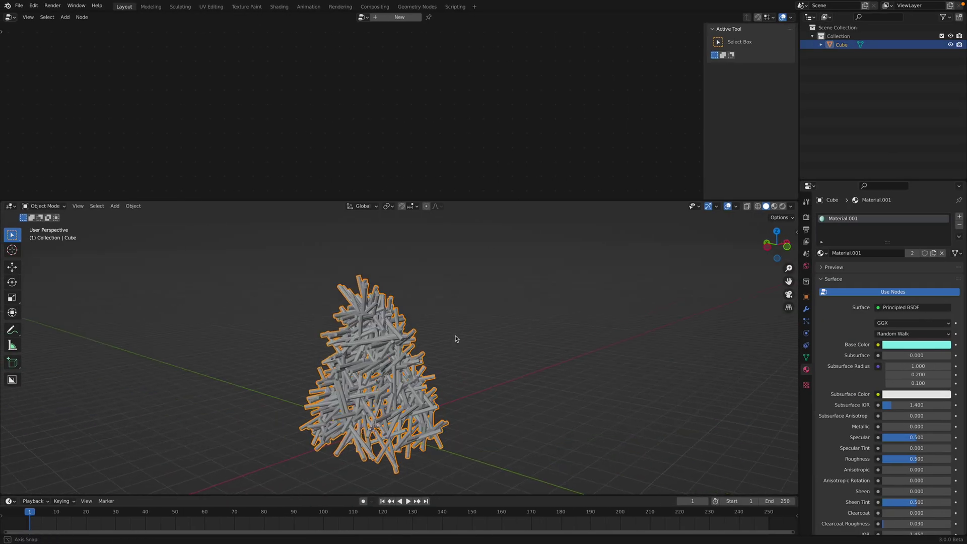
click(129, 32)
click(445, 288)
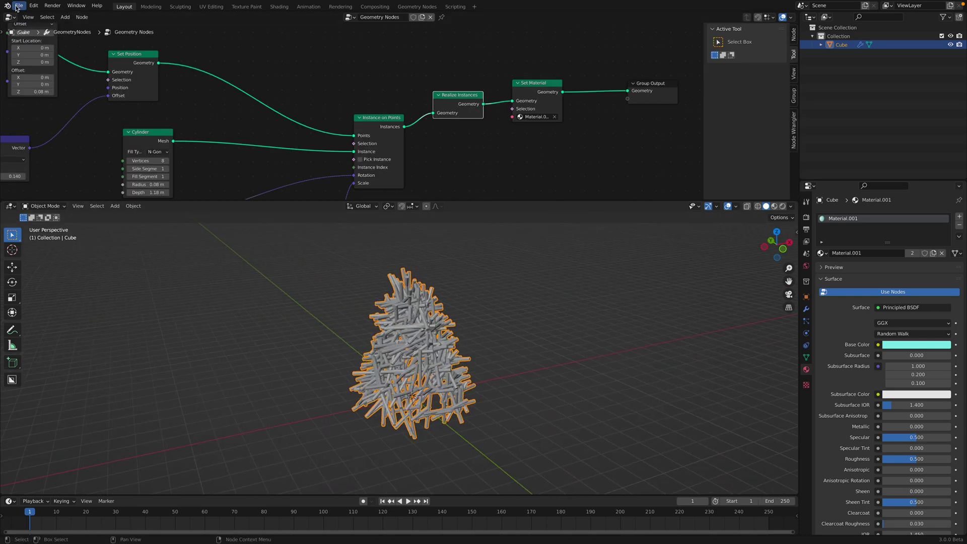
click(39, 71)
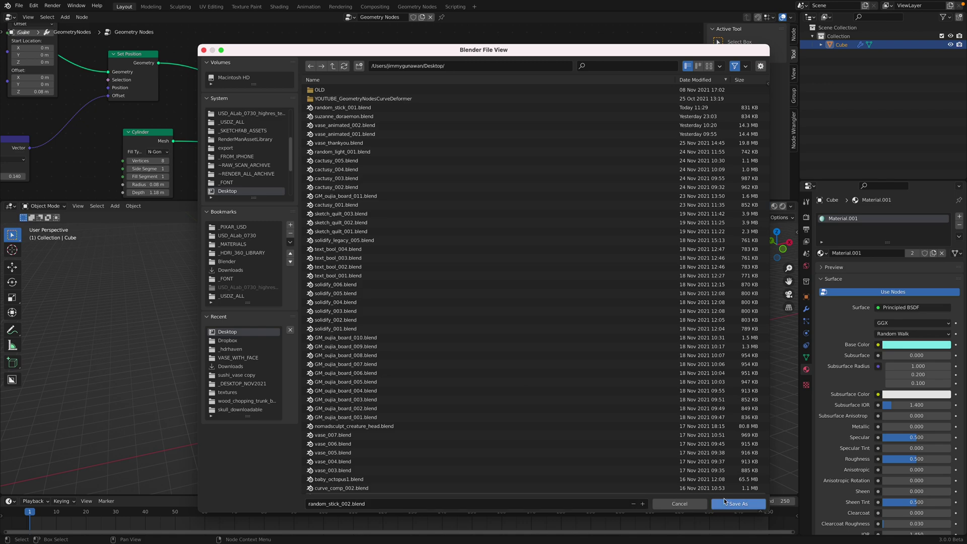
click(724, 500)
Move the Mesh Line node aside, add an Ico Sphere node with a 3.6 m radius and connect it to Set Position's geometry
scroll(431, 101, down, 3)
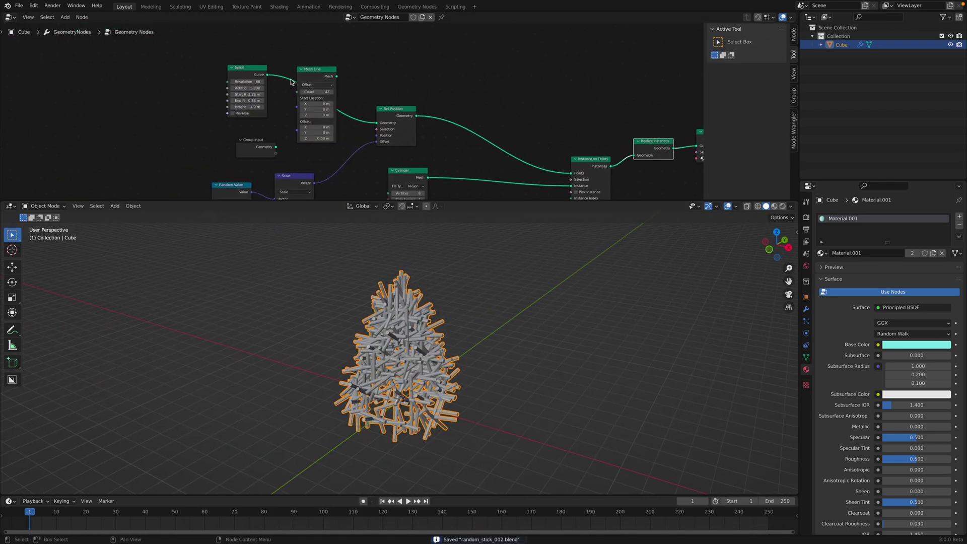
drag(264, 50, 67, 57)
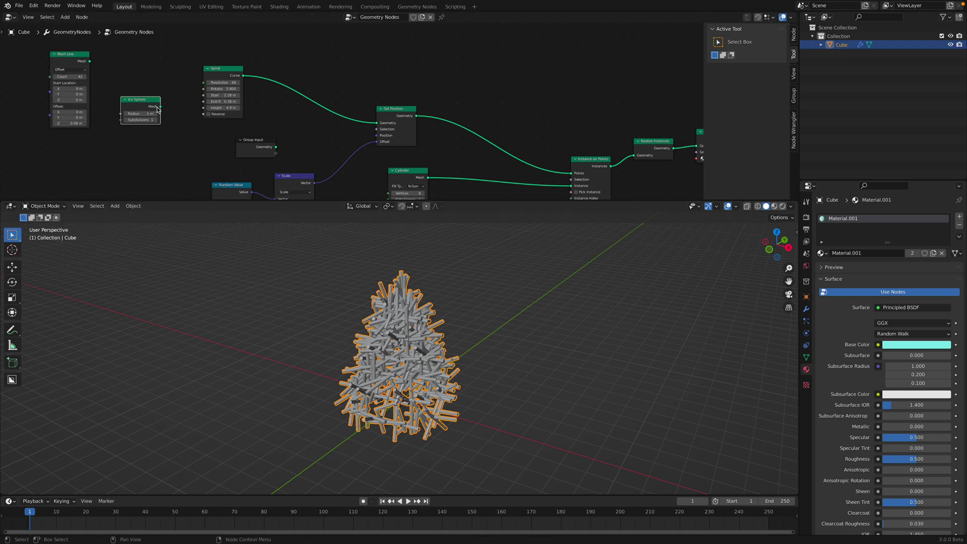
drag(380, 124, 377, 123)
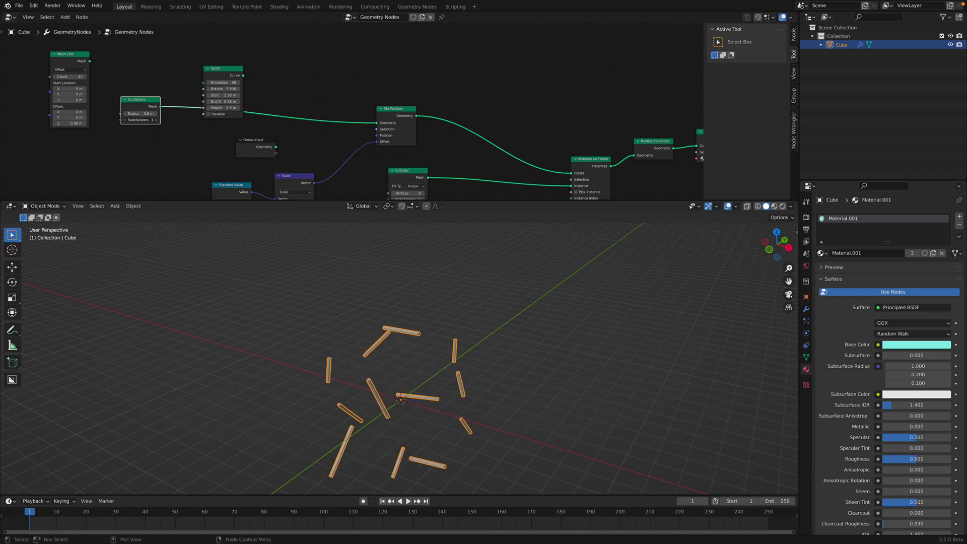
Set the Ico Sphere's subdivisions to 4
click(156, 121)
click(156, 120)
click(155, 120)
click(155, 120)
middle_drag(434, 389, 456, 358)
click(125, 120)
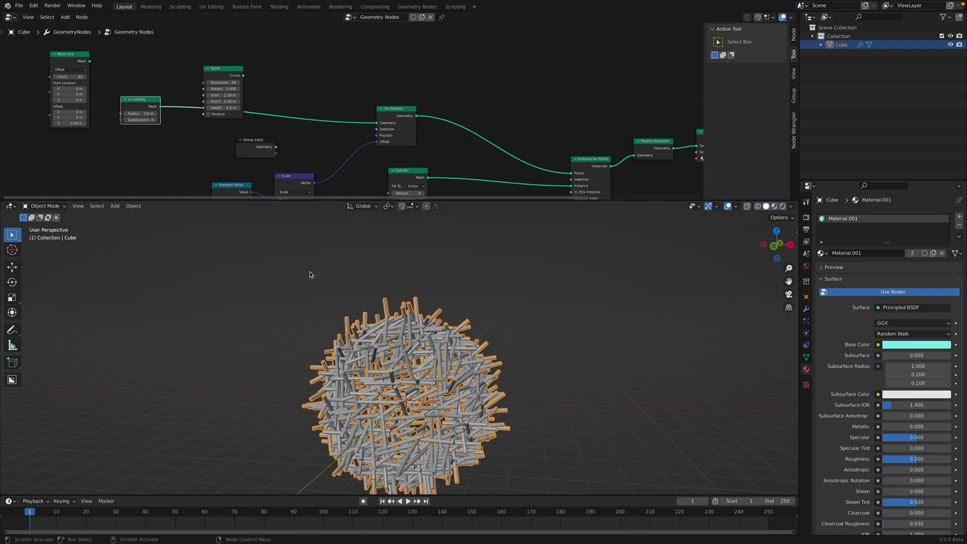
middle_drag(439, 308, 426, 305)
Set the seed to 192 on the Random Value node that drives the stick scale
mouse_move(457, 134)
middle_down()
mouse_move(456, 38)
mouse_move(458, 126)
middle_up()
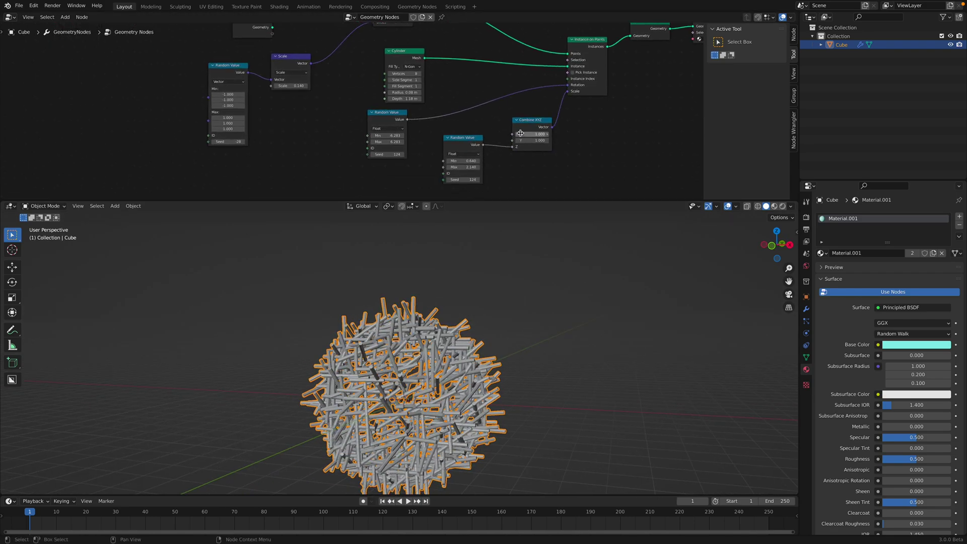
drag(469, 179, 503, 180)
middle_drag(425, 355, 444, 357)
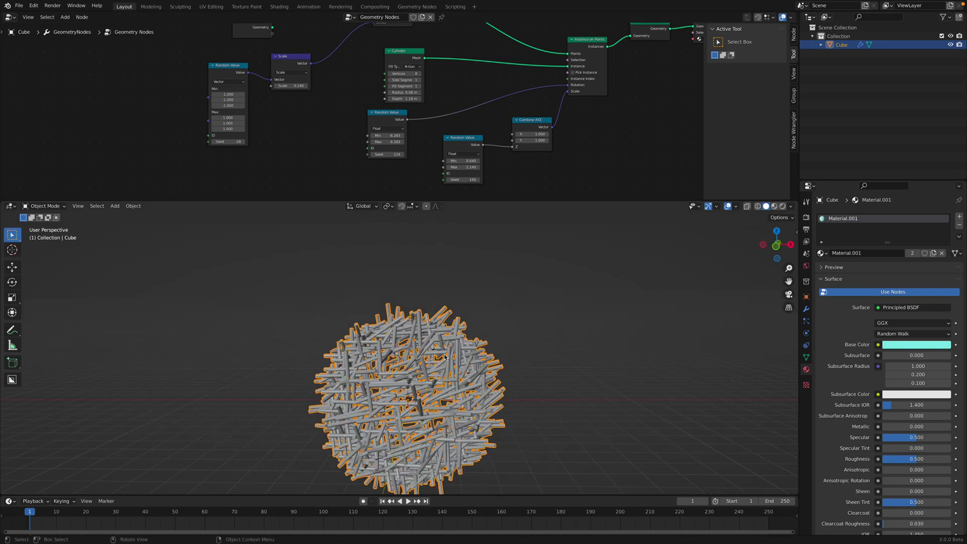
On the Random Value driving rotation, lower the maximum to 2.683, raise the minimum and vary the seed
drag(386, 154, 188, 139)
scroll(387, 138, up, 2)
drag(395, 147, 241, 147)
drag(398, 140, 649, 139)
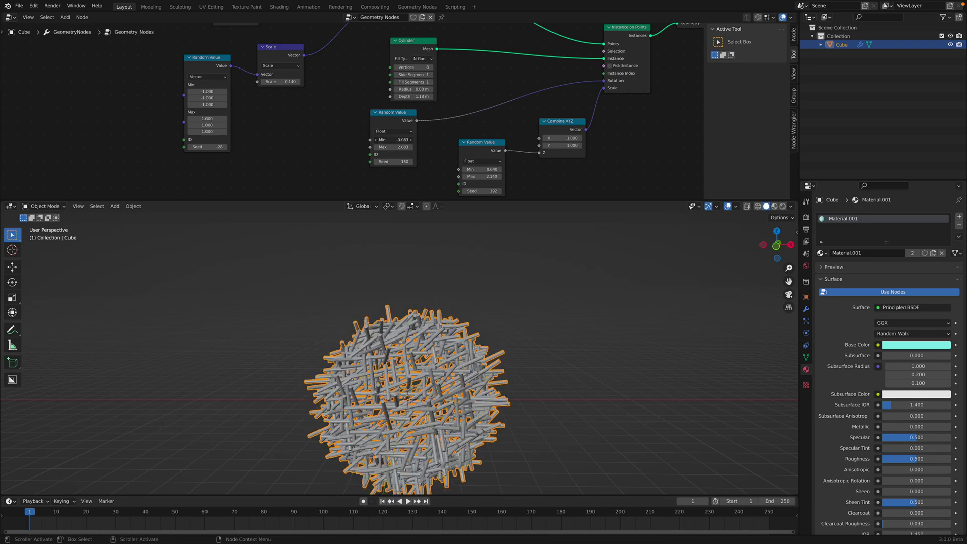
drag(396, 161, 428, 162)
middle_drag(453, 260, 481, 273)
Lower the Scale node's value for the position offset and move the Spiral node clear of the Ico Sphere
drag(414, 110, 497, 84)
middle_drag(556, 87, 474, 125)
middle_drag(370, 66, 395, 50)
mouse_move(317, 155)
mouse_down()
mouse_move(327, 155)
mouse_move(308, 155)
mouse_up()
middle_drag(296, 113, 340, 189)
drag(272, 76, 234, 47)
Add a Distribute Points on Faces node, feed it the Ico Sphere mesh and connect its points to Instance on Points
key(shift+a)
key(Escape)
key(shift+a)
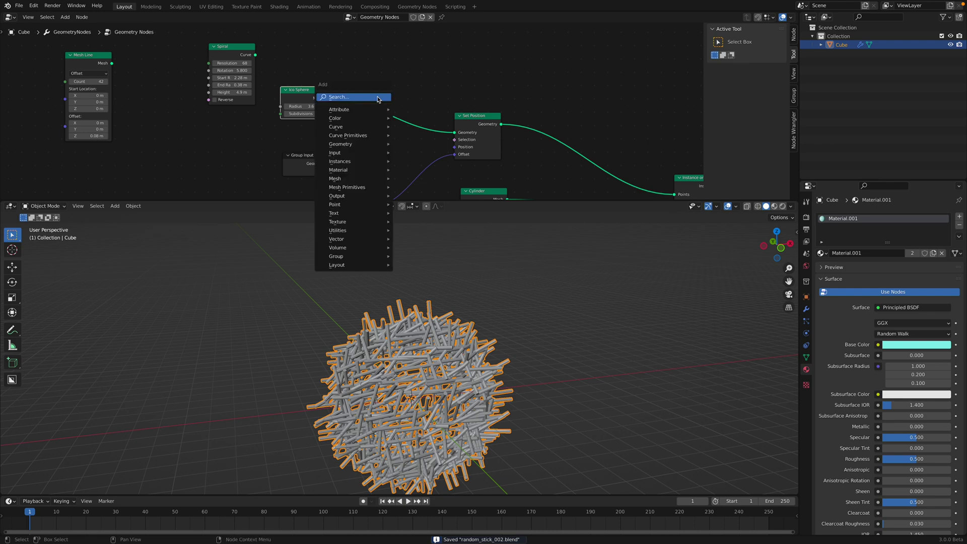
click(377, 98)
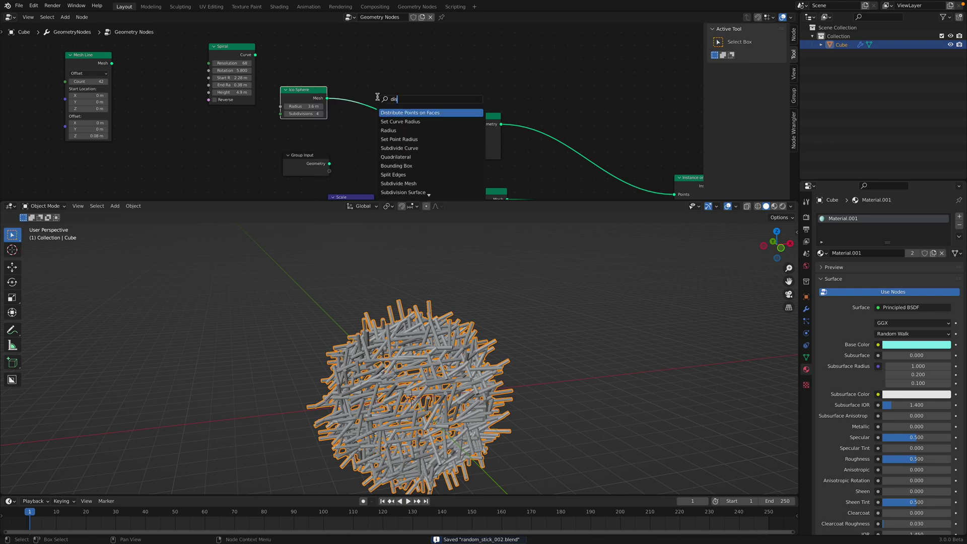
key(Return)
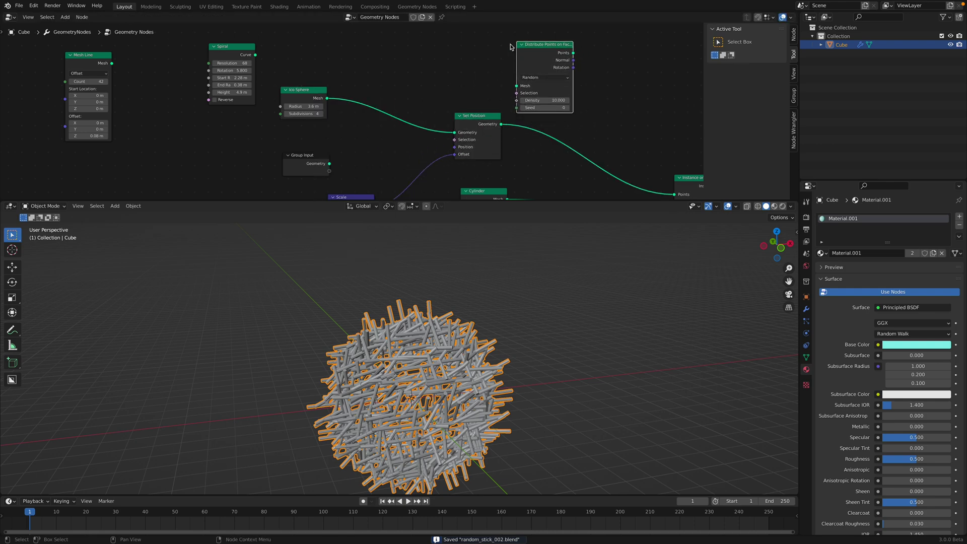
middle_drag(553, 95, 462, 85)
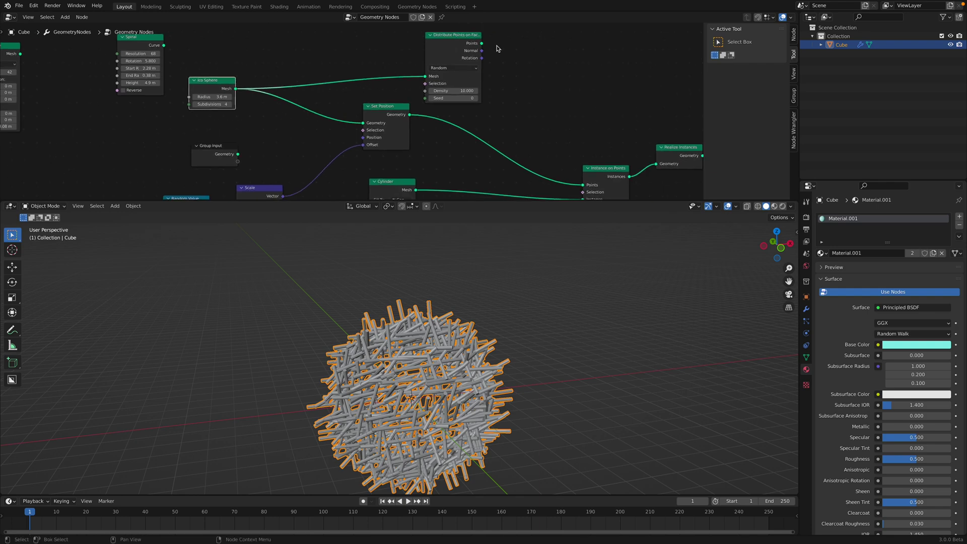
drag(580, 184, 583, 185)
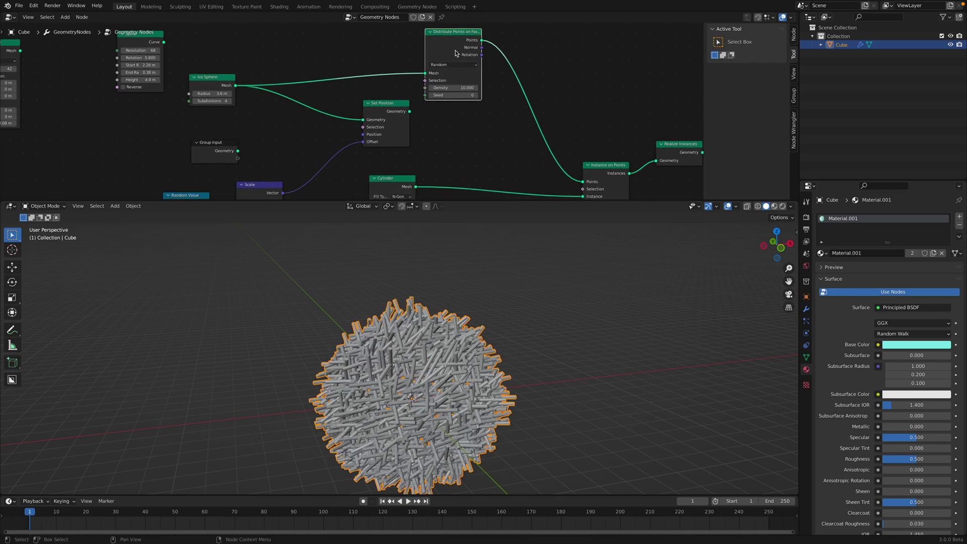
Set the point distribution's density to 3.980 and seed to 18, and reduce the Ico Sphere radius to 1.78 m
drag(456, 55, 501, 88)
mouse_move(498, 127)
mouse_down()
mouse_move(519, 128)
mouse_move(488, 120)
mouse_move(506, 120)
mouse_up()
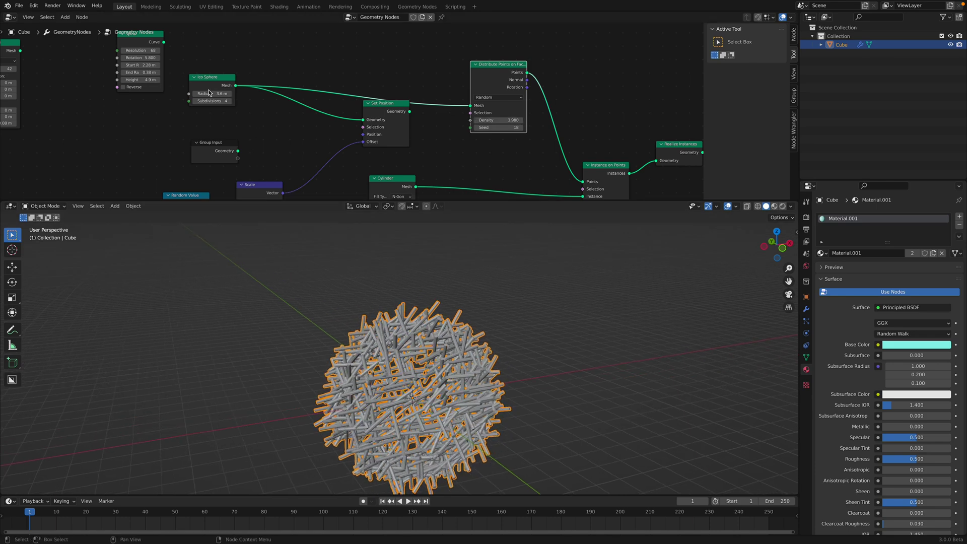
drag(222, 93, 196, 93)
Save the changed stick ball in random_stick_002.blend
scroll(468, 336, left, 5)
ctrl+scroll(474, 333, up, 4)
shift+scroll(478, 331, down, 4)
scroll(469, 340, left, 5)
scroll(471, 338, left, 5)
key(ctrl+s)
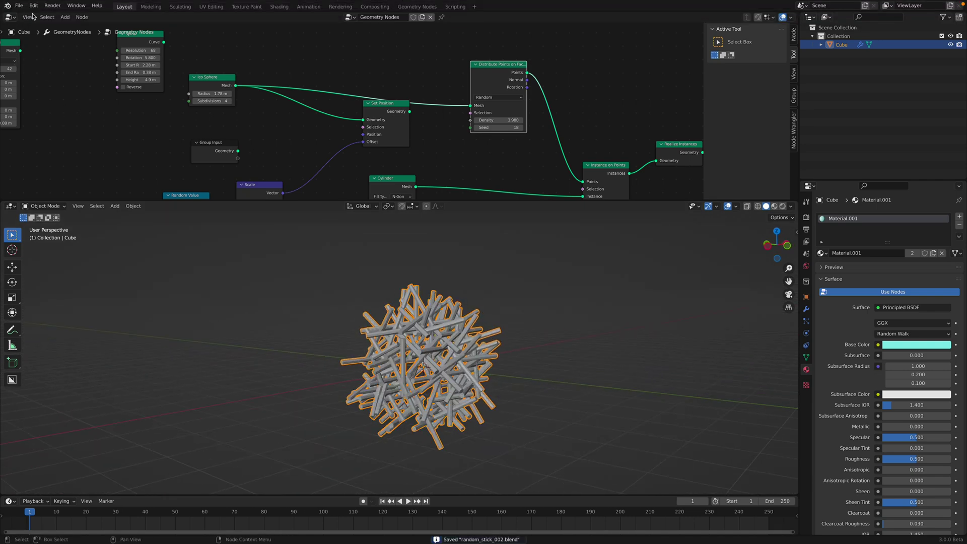
mouse_move(47, 131)
click(151, 199)
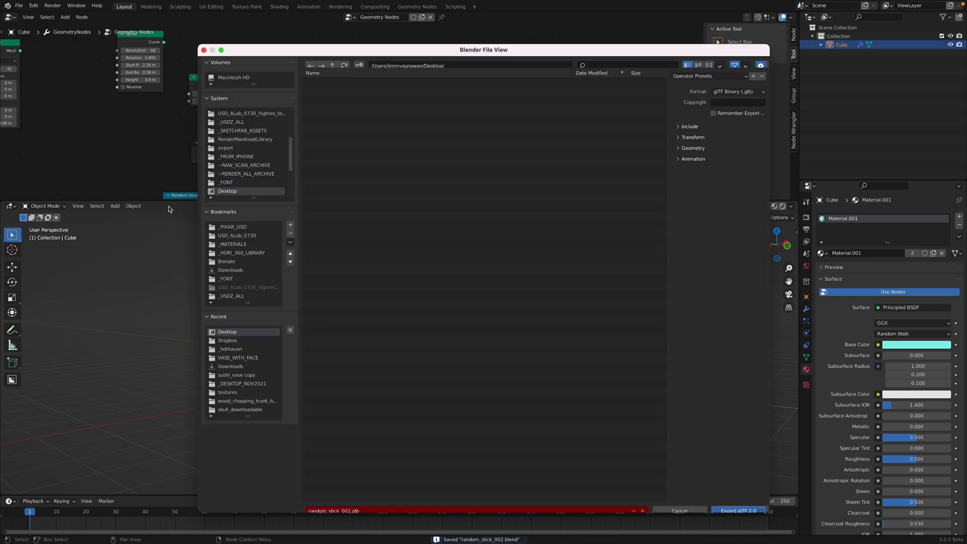
click(678, 502)
Apply the Geometry Nodes modifier to the Cube object and remove its empty material slot
scroll(397, 92, right, 8)
ctrl+scroll(392, 111, up, 2)
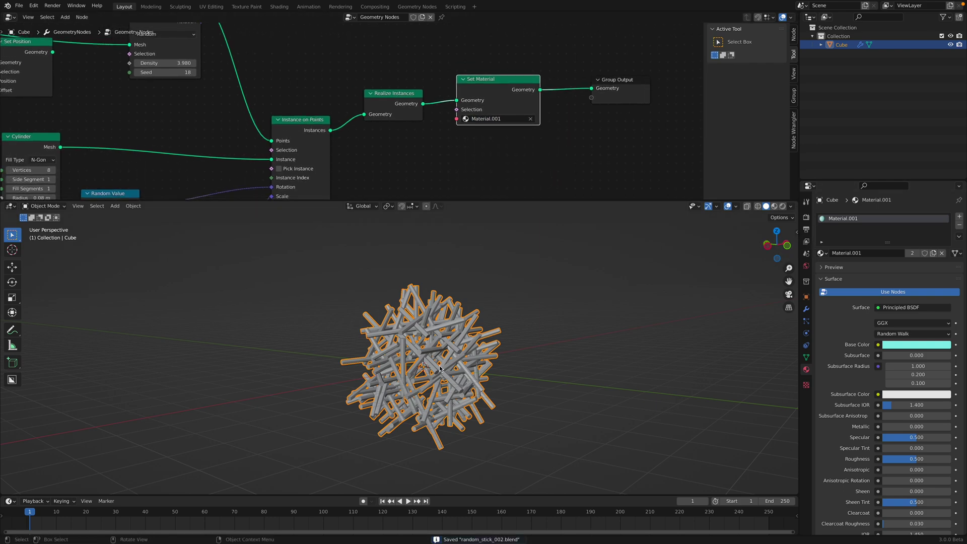
middle_drag(440, 368, 463, 370)
click(806, 309)
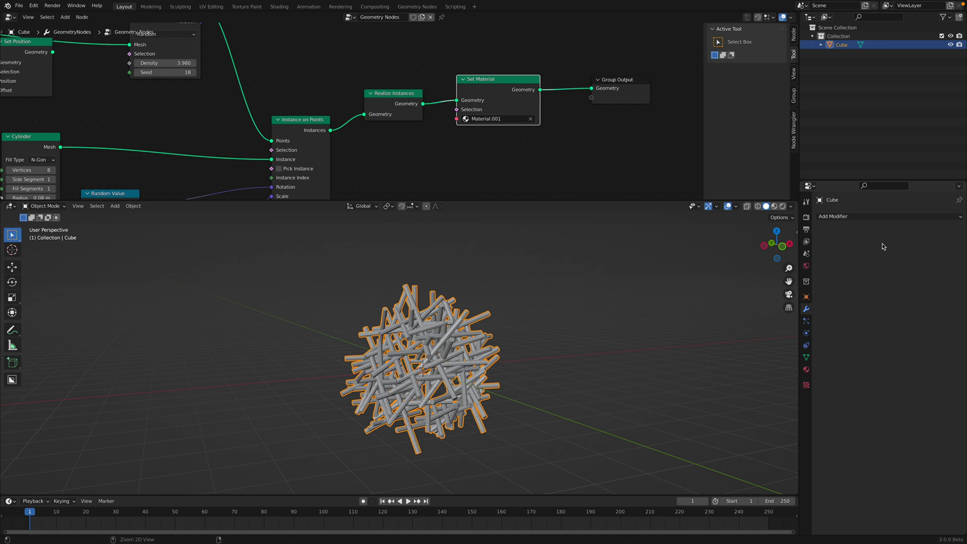
key(ctrl+a)
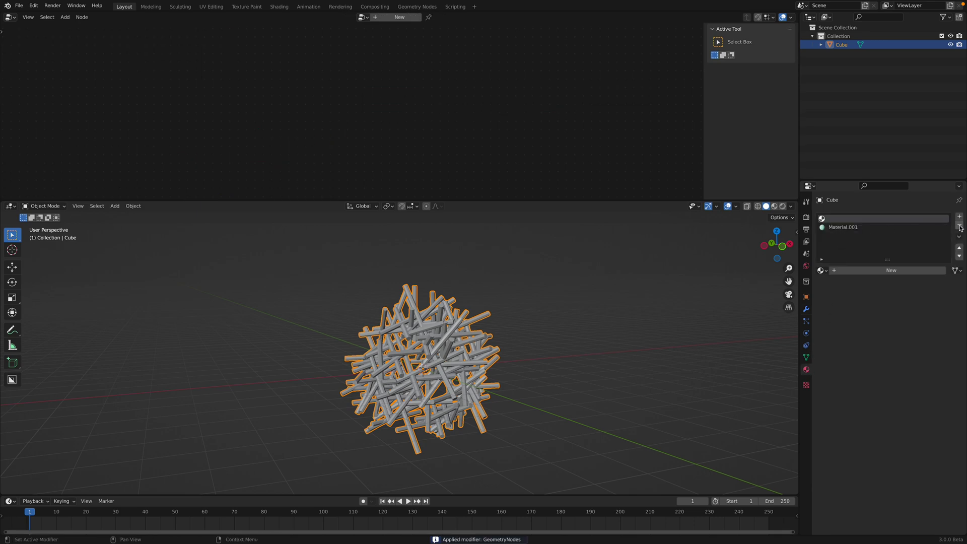
click(959, 226)
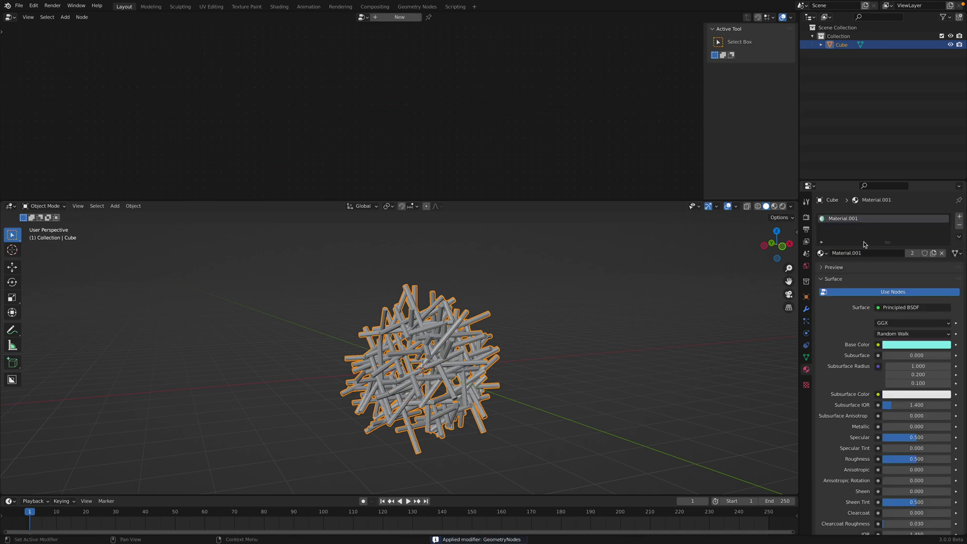
Switch the viewport to material preview and change Material.001's base color to a pinkish red
click(774, 207)
mouse_move(908, 275)
mouse_down()
mouse_move(897, 271)
mouse_move(912, 274)
mouse_up()
shift+middle_drag(534, 307, 490, 309)
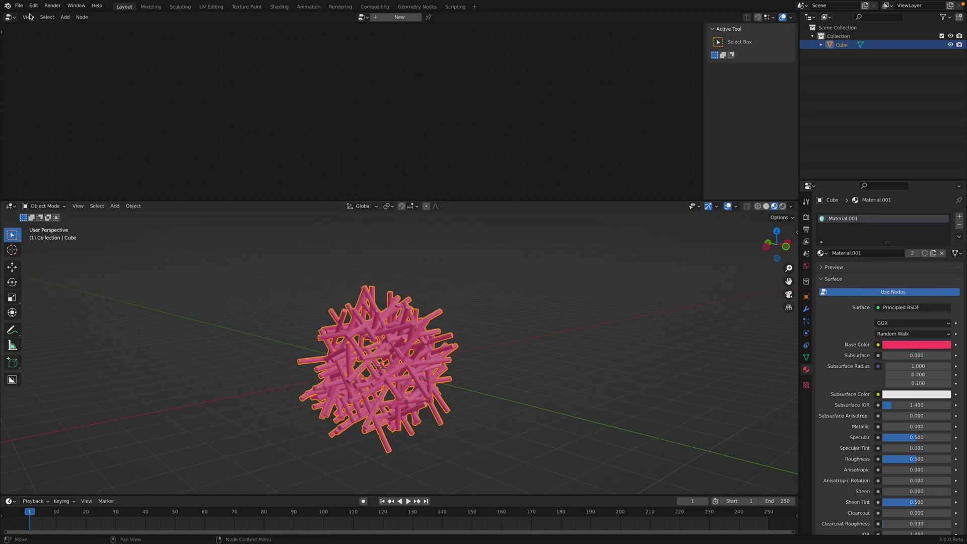
Export the pink stick ball as random_stick_003.glb in glTF Binary format on the Desktop
mouse_move(45, 130)
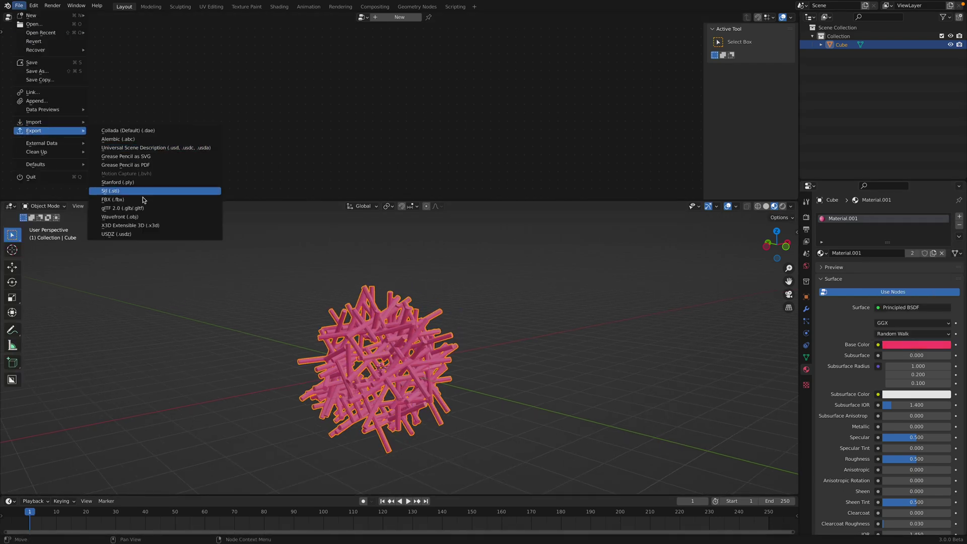
click(143, 208)
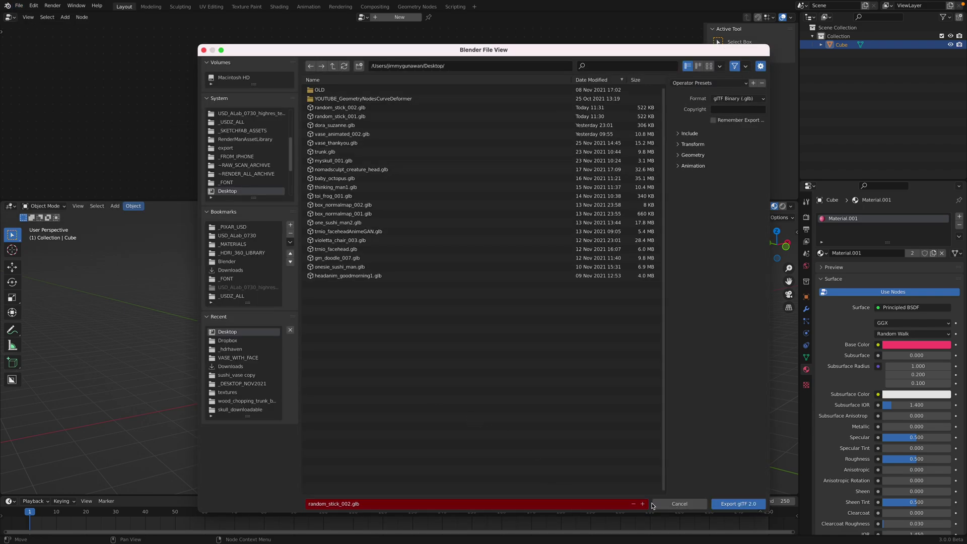
click(712, 505)
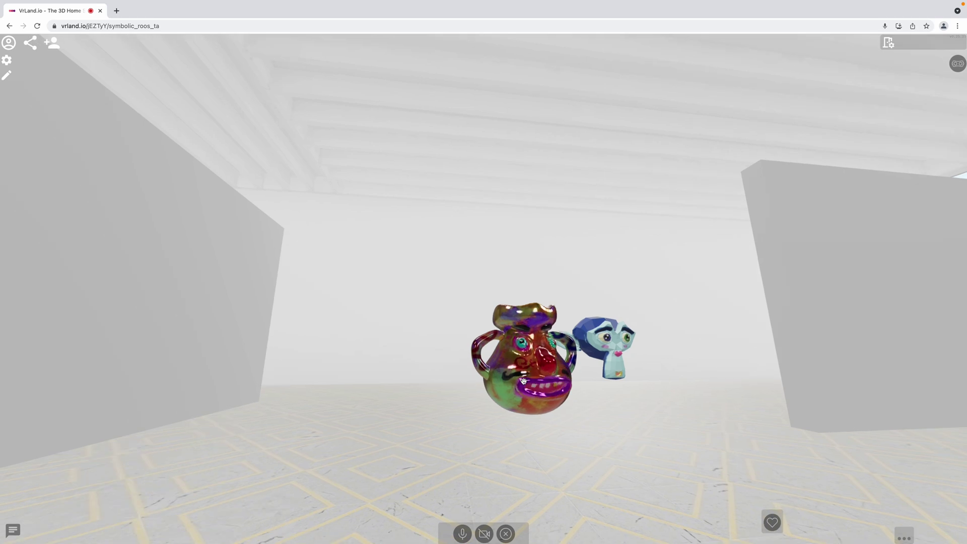
Switch to the VrLand.io space, upload random_stick_003.glb and spawn its high-quality version in front of the avatar
mouse_move(524, 381)
mouse_down()
mouse_move(509, 406)
mouse_move(516, 421)
mouse_move(475, 410)
mouse_move(505, 421)
mouse_move(490, 334)
mouse_move(557, 371)
mouse_move(516, 365)
mouse_up()
key(s)
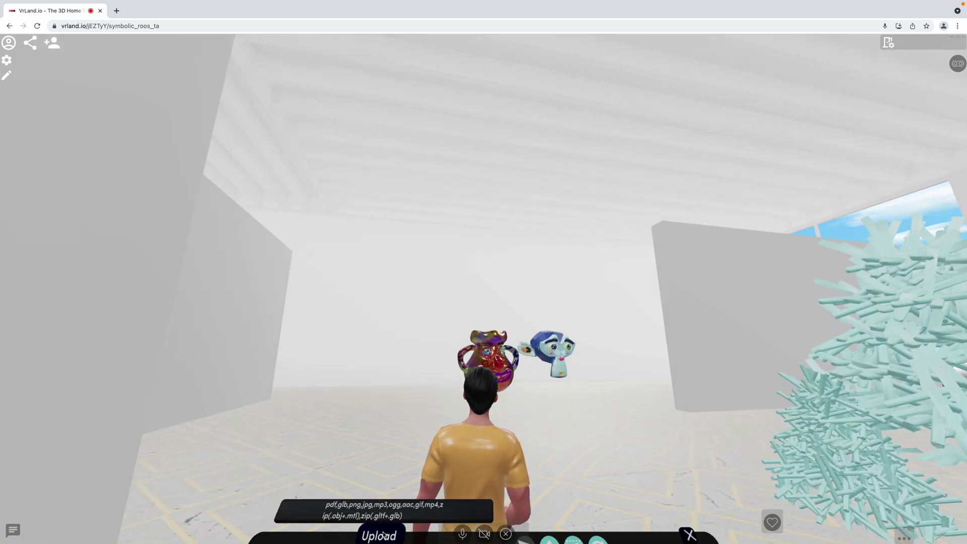
click(383, 534)
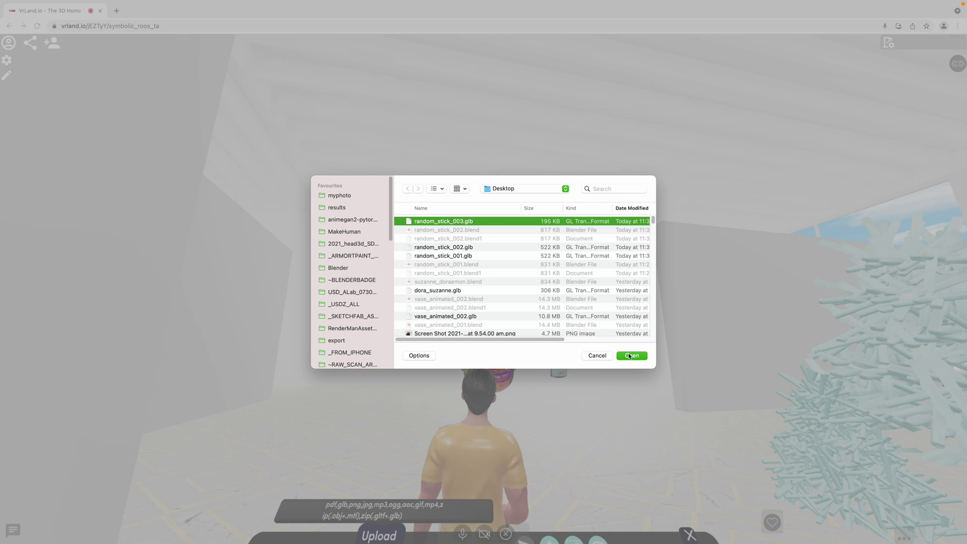
click(629, 355)
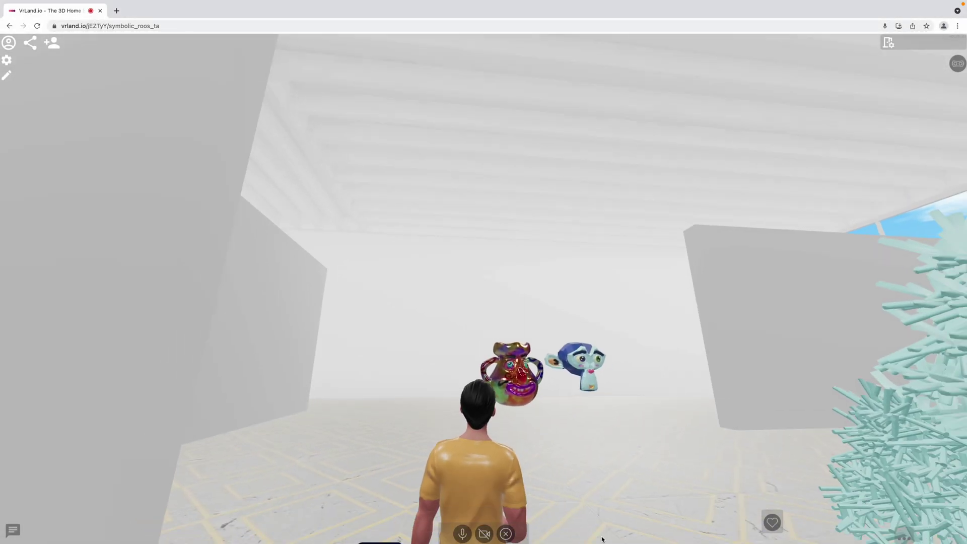
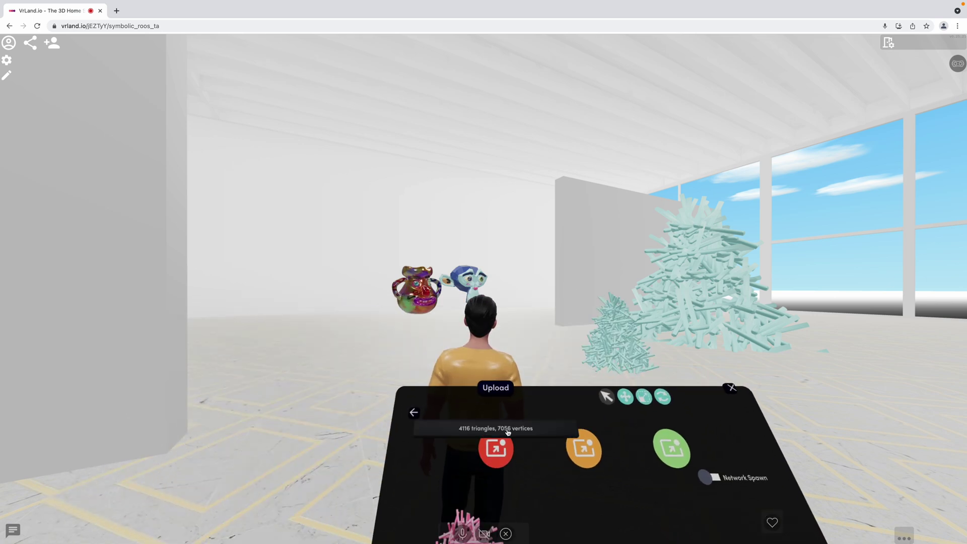
click(505, 437)
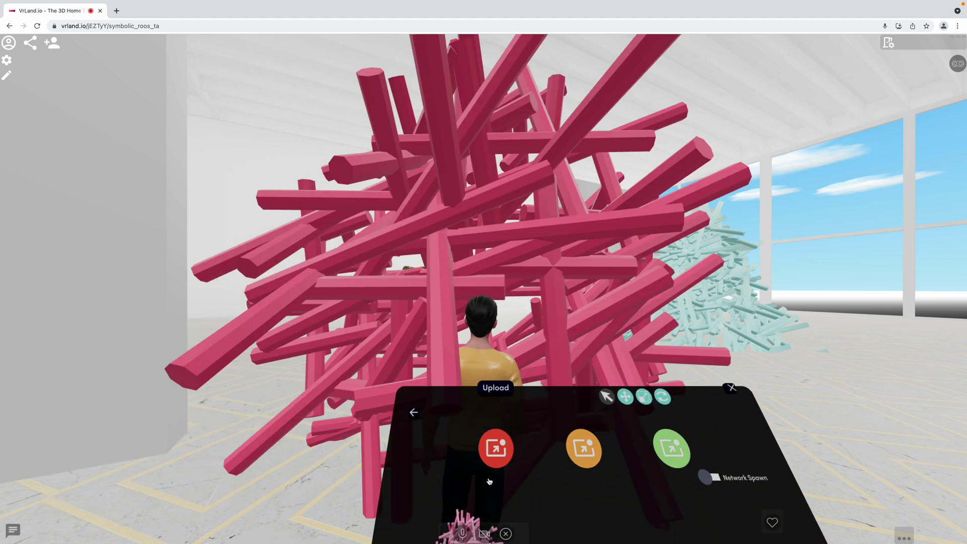
Select the spawned pink stick ball and scale it down
click(540, 312)
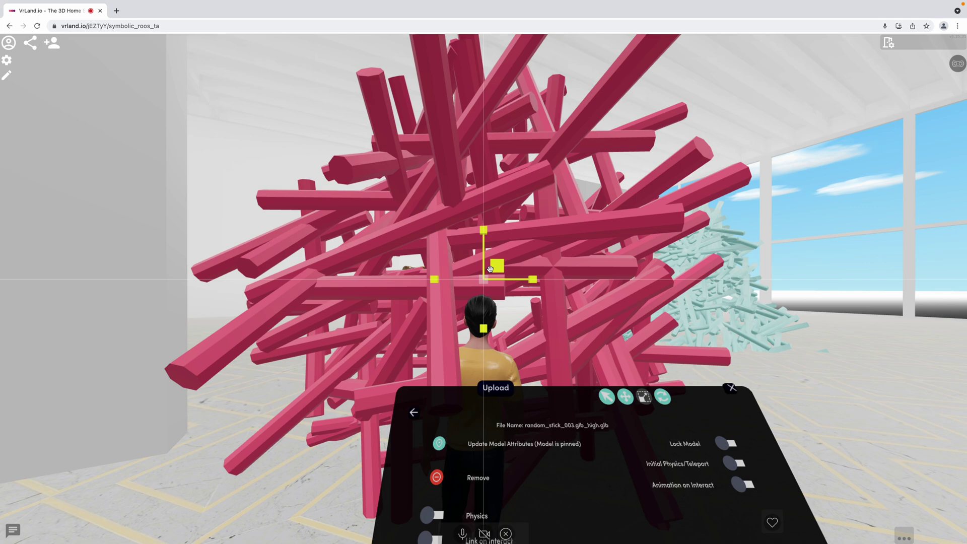
drag(489, 273, 484, 279)
Walk the avatar forward through the hall towards the vase and the monkey head
key(d)
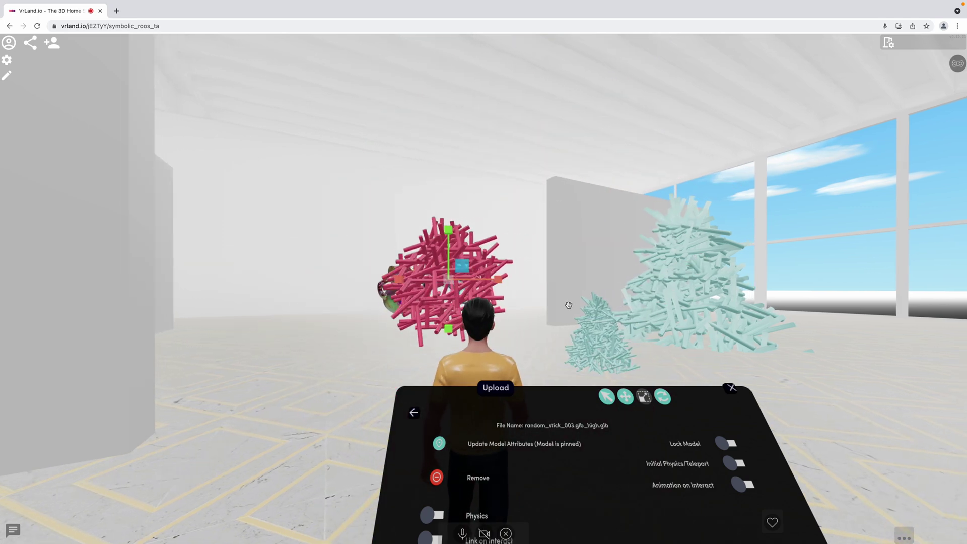
key(w)
key(w)
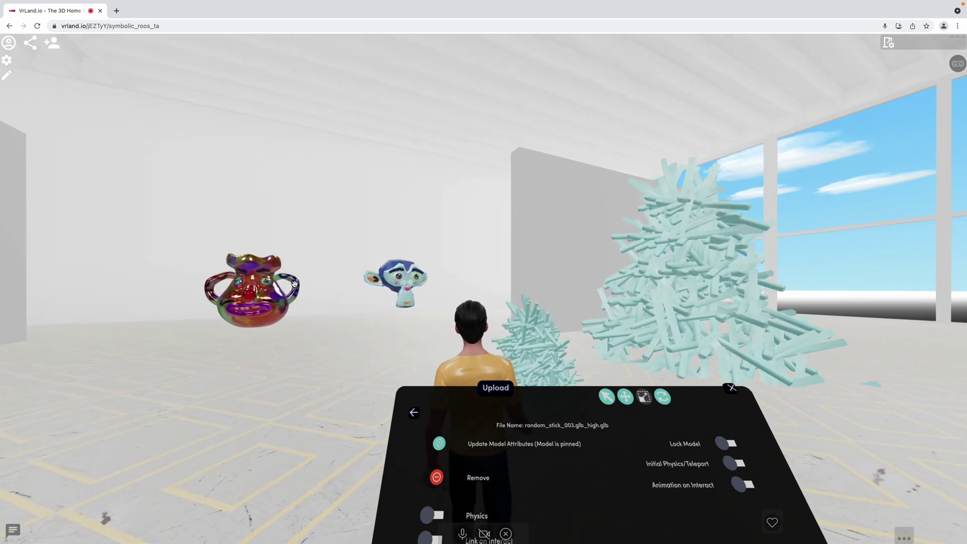
key(w)
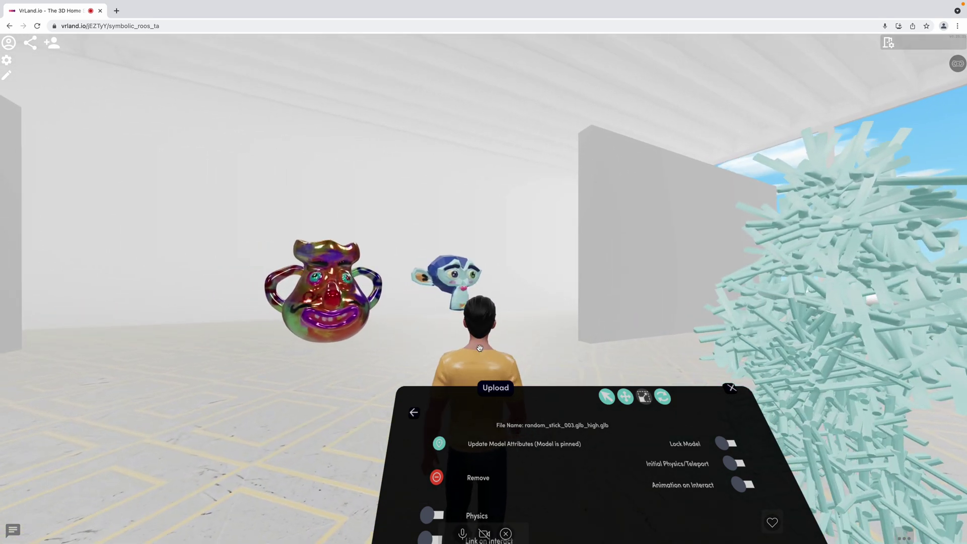
Select the animated vase and enlarge it, and close its model settings
click(312, 305)
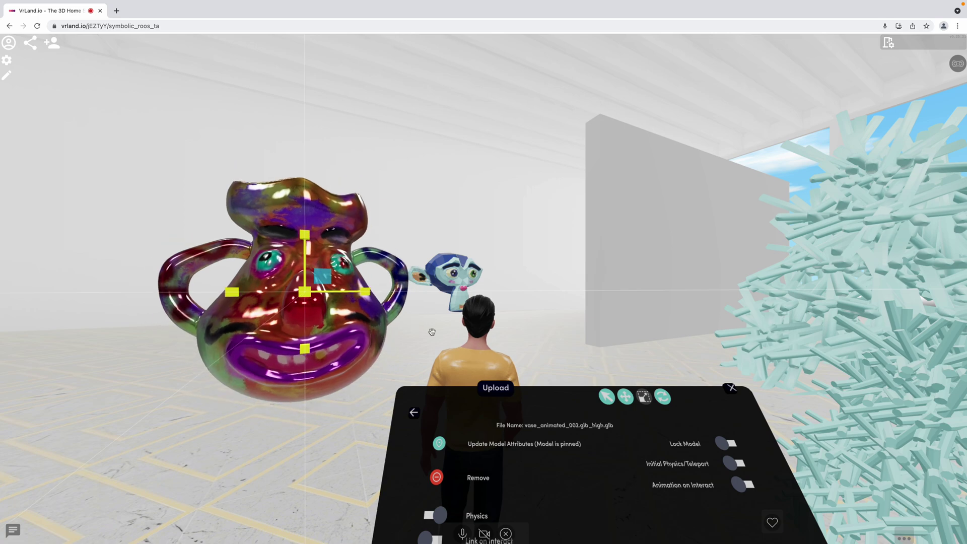
drag(285, 293, 301, 304)
key(d)
key(d)
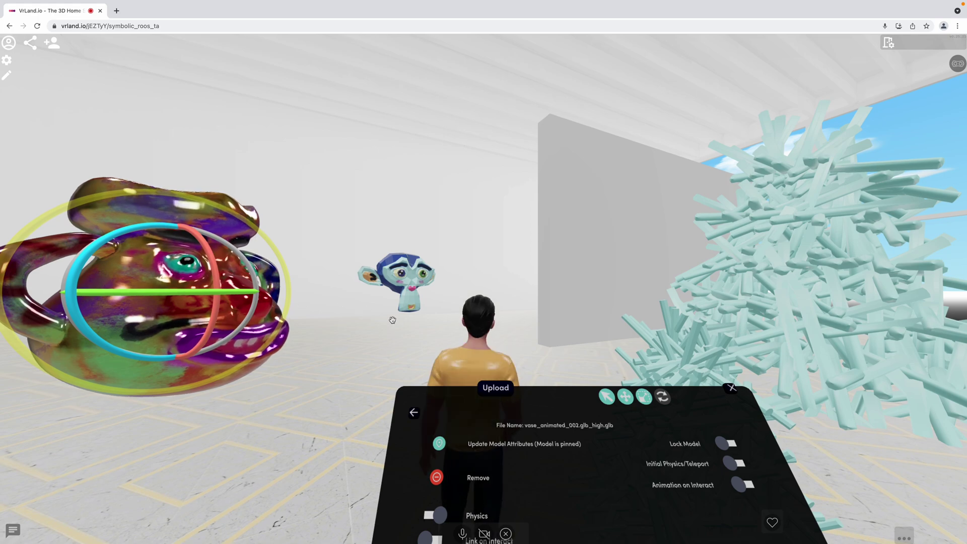
key(w)
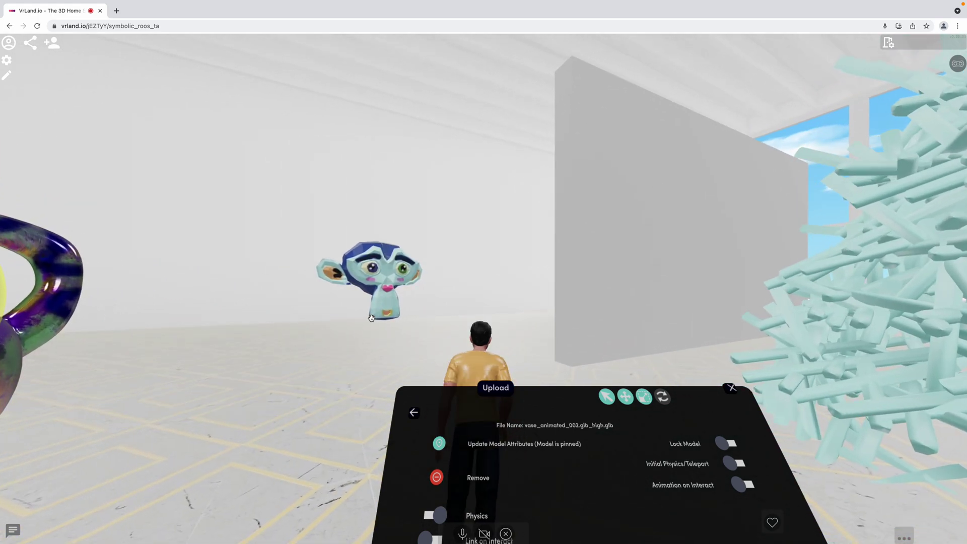
key(s)
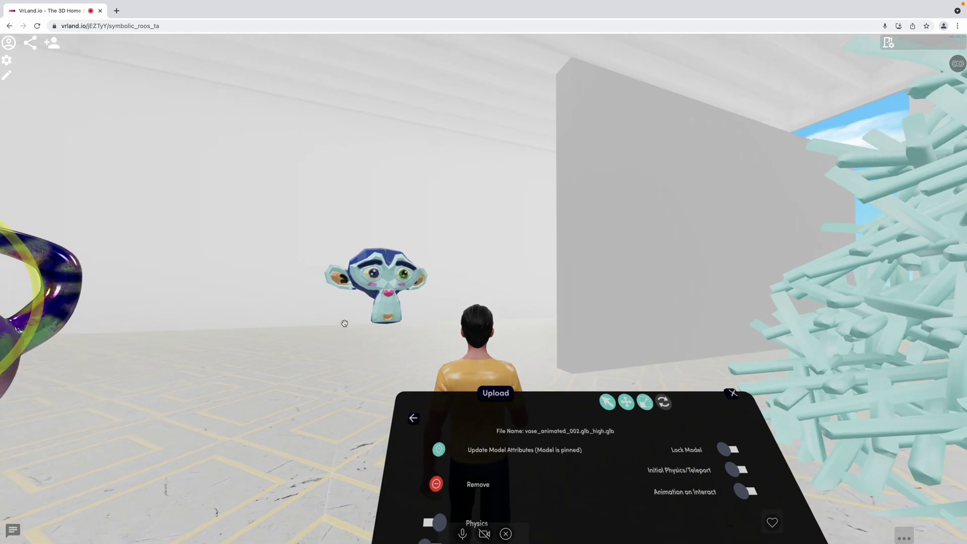
click(730, 388)
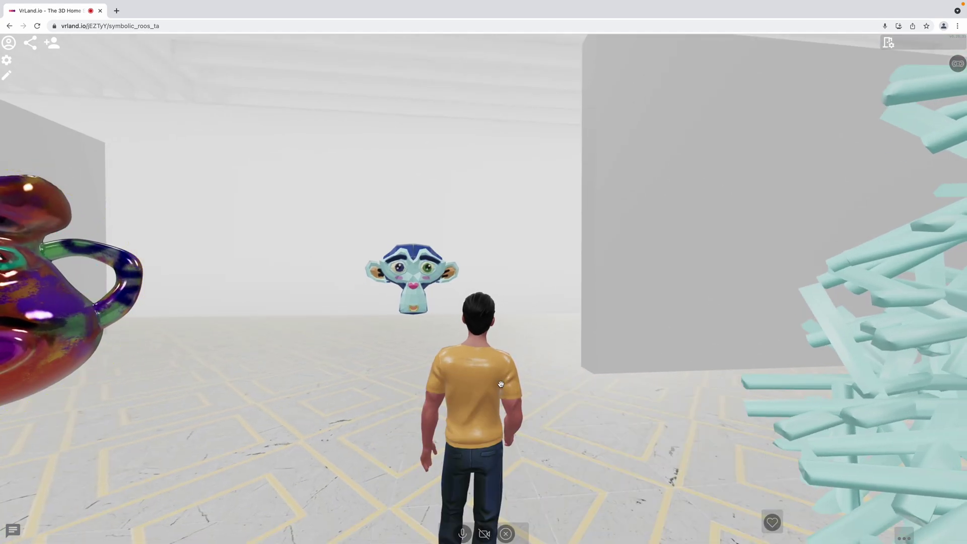
Send a heart reaction while walking the avatar back and forth in front of the vase
key(a)
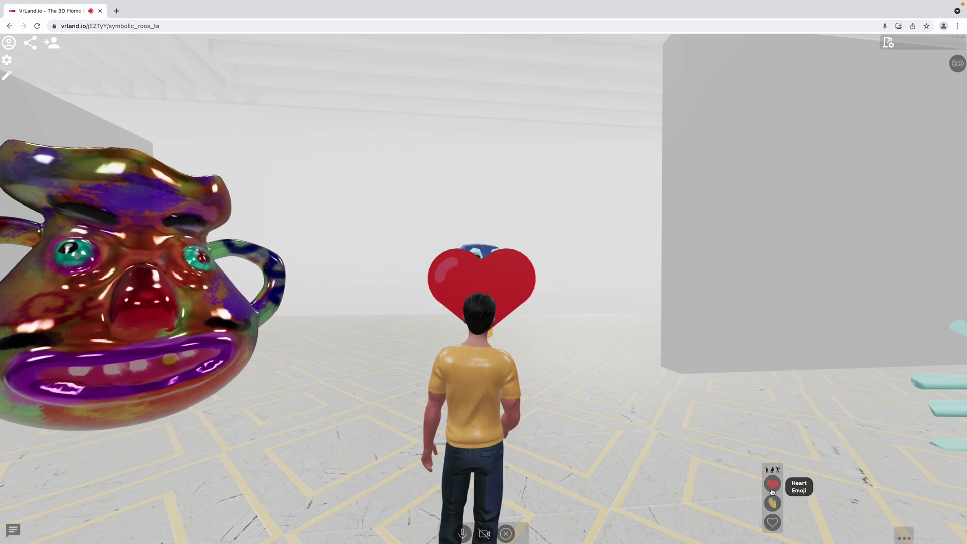
key(s)
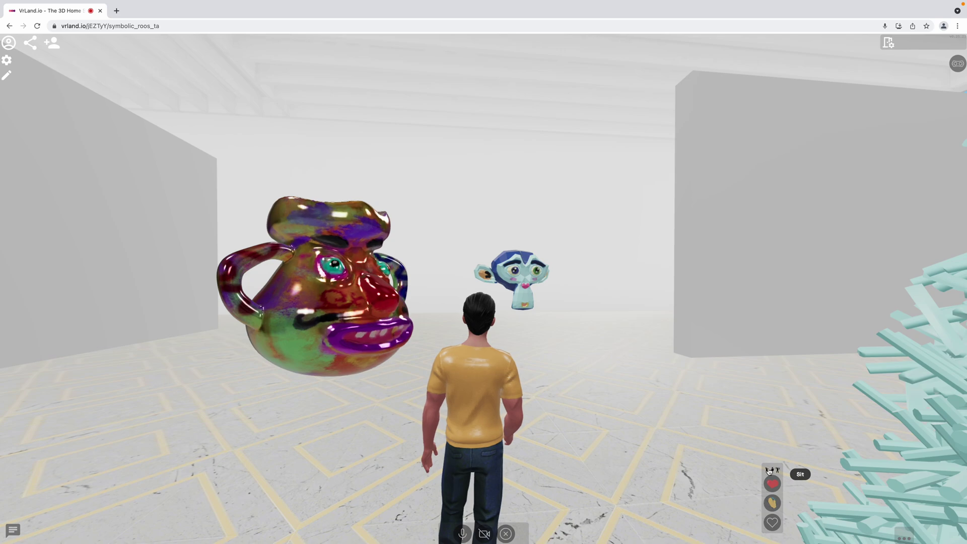
key(w)
key(w)
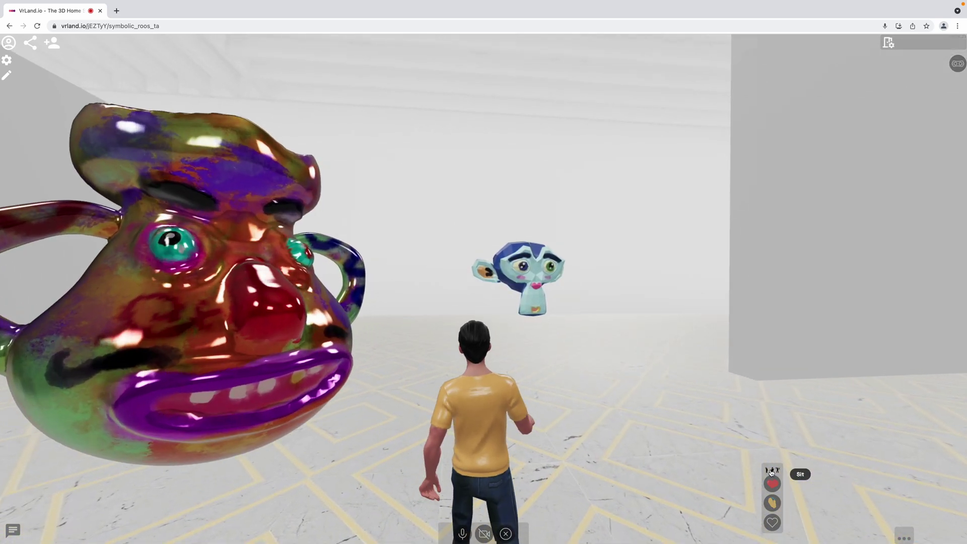
key(w)
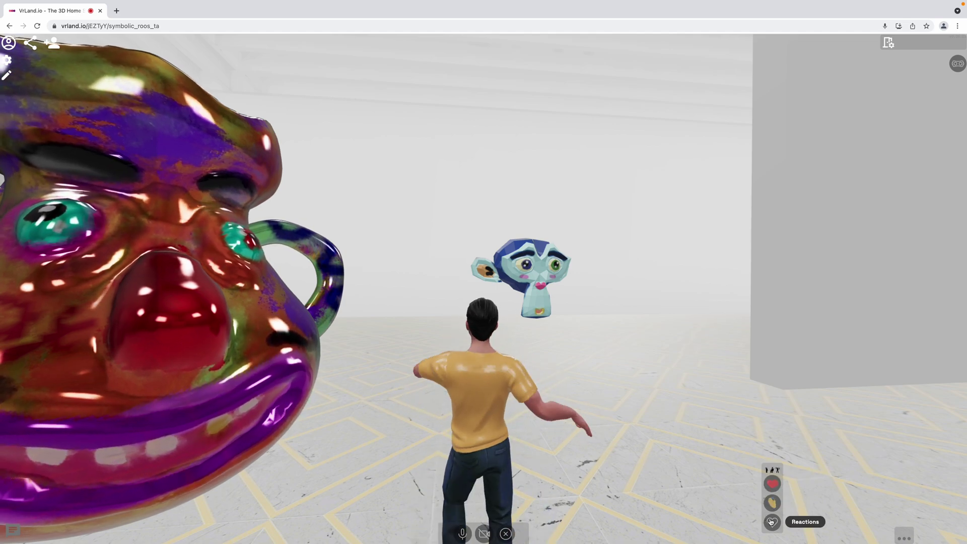
key(s)
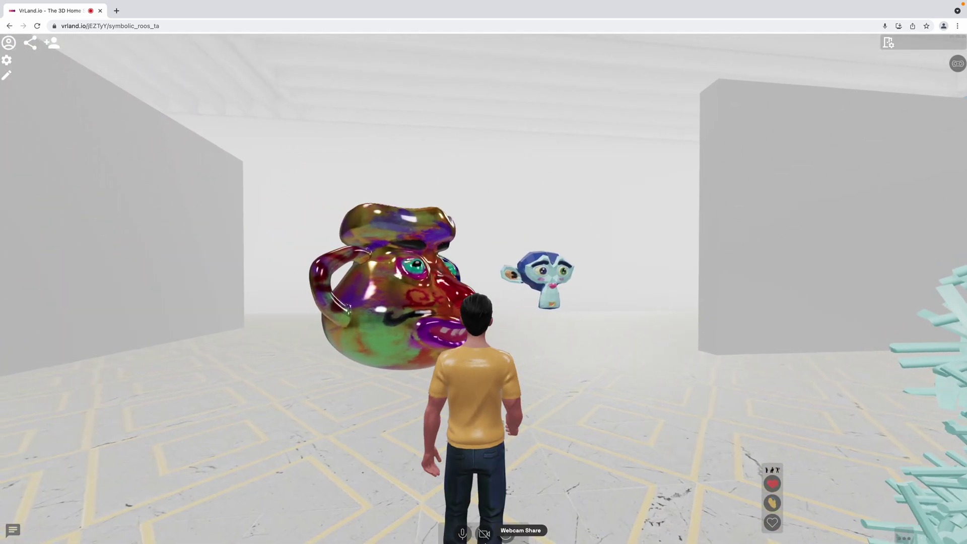
key(s)
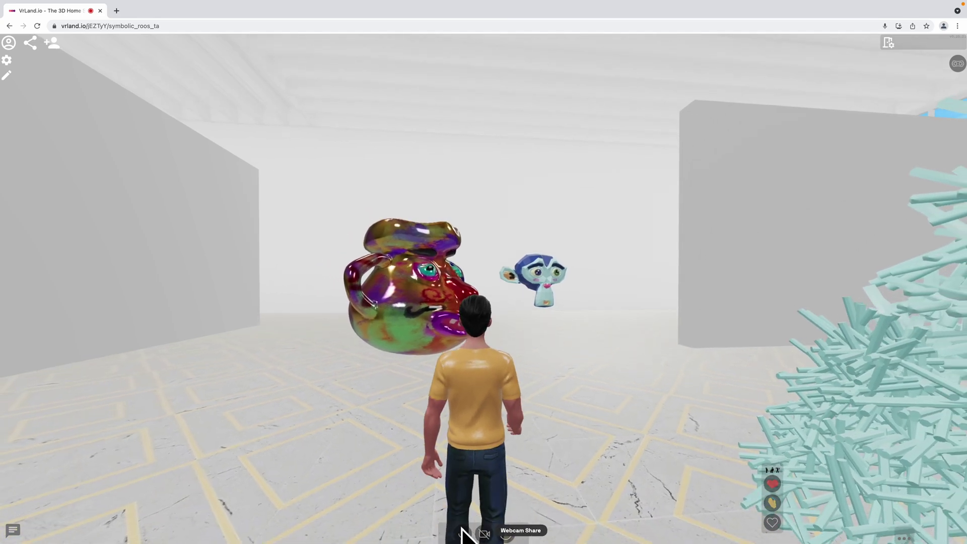
Post "anybody home" in the #general chat and close the chat
click(13, 529)
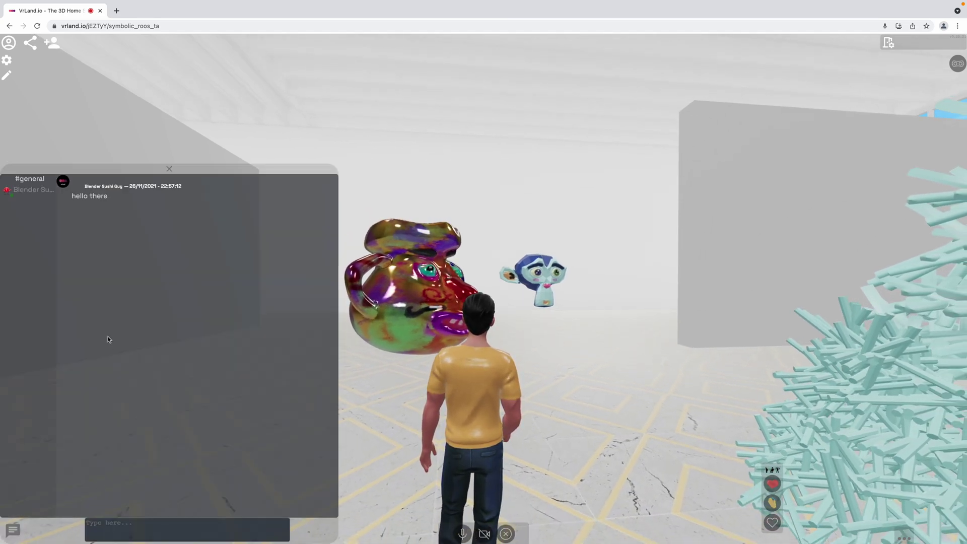
click(133, 525)
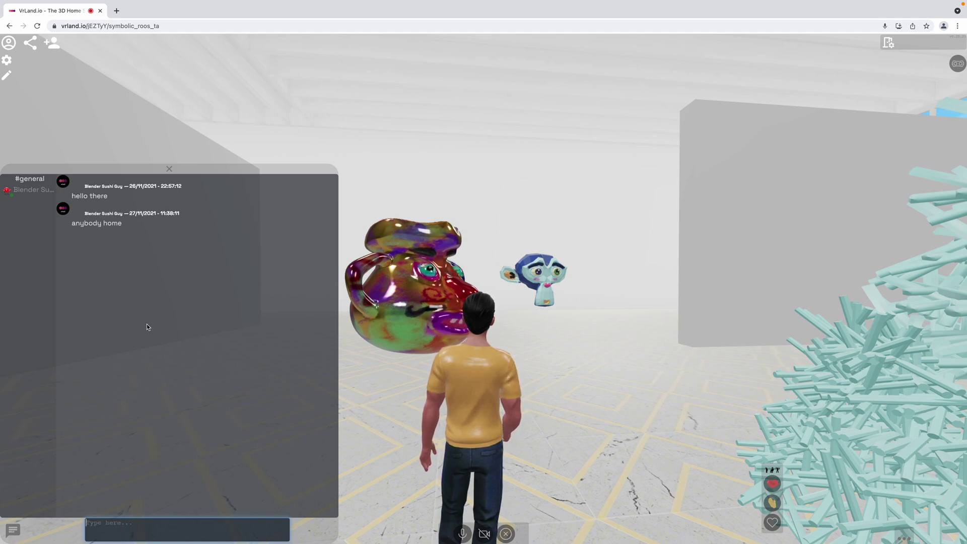
click(171, 173)
Walk the avatar towards the vase and the monkey head and back past the stick trees to view the whole arrangement
key(d)
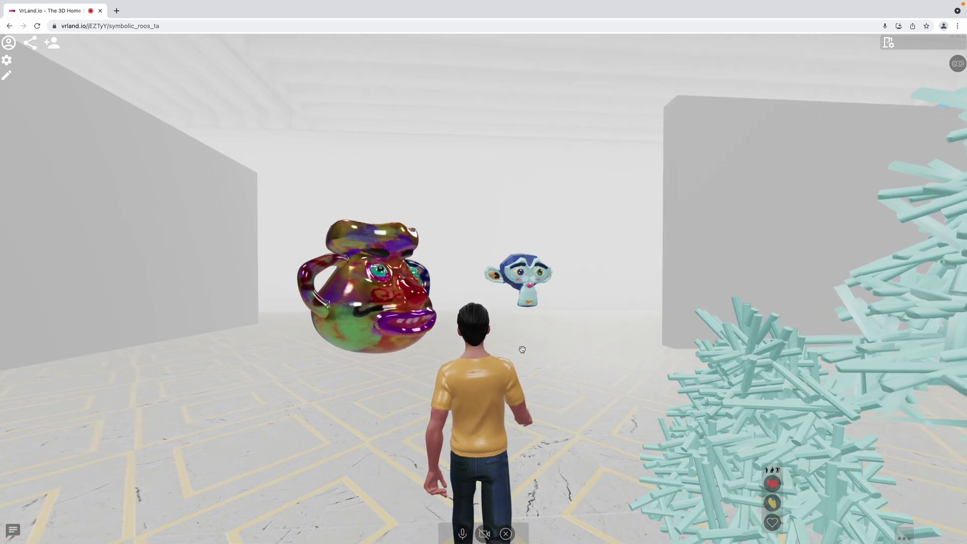
key(w)
key(d)
drag(478, 322, 368, 322)
key(w)
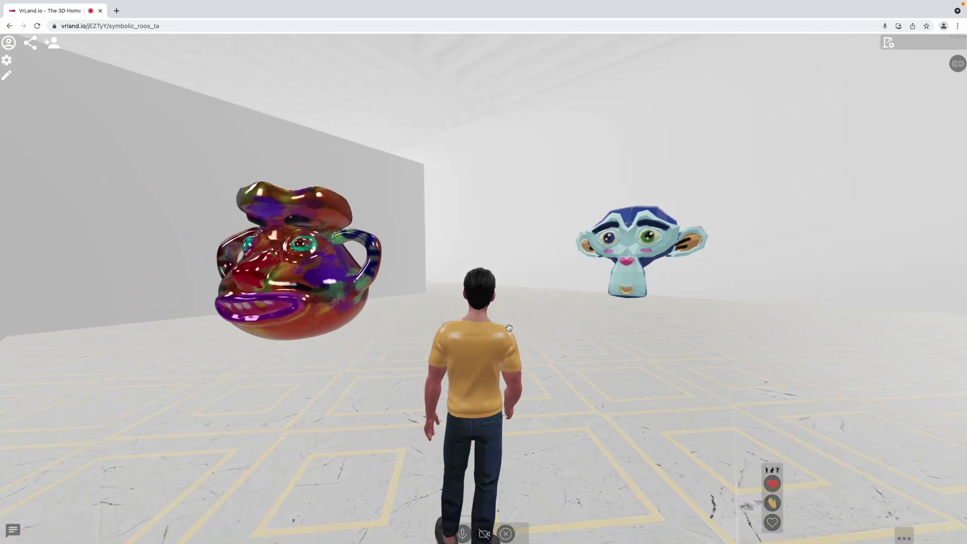
key(s)
drag(565, 390, 432, 389)
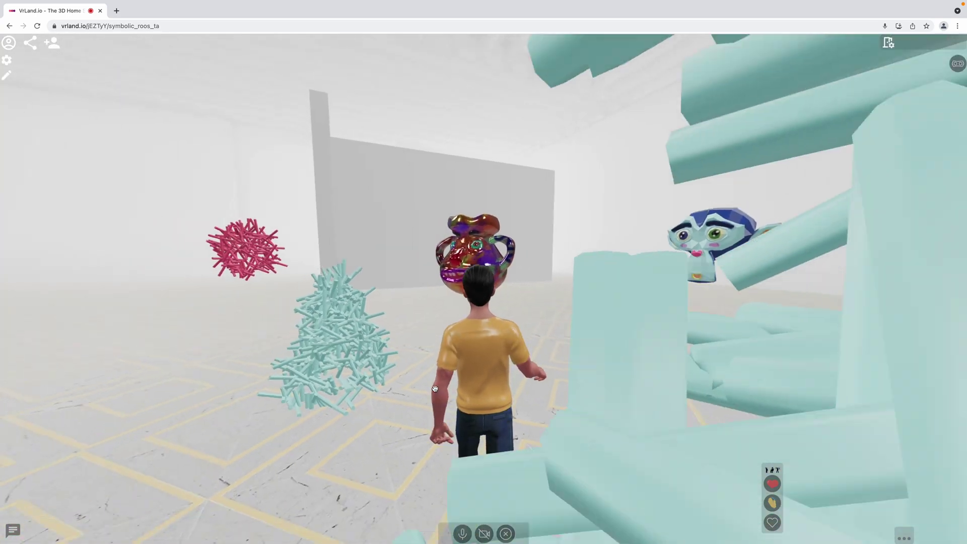
key(a)
key(a)
drag(520, 357, 595, 346)
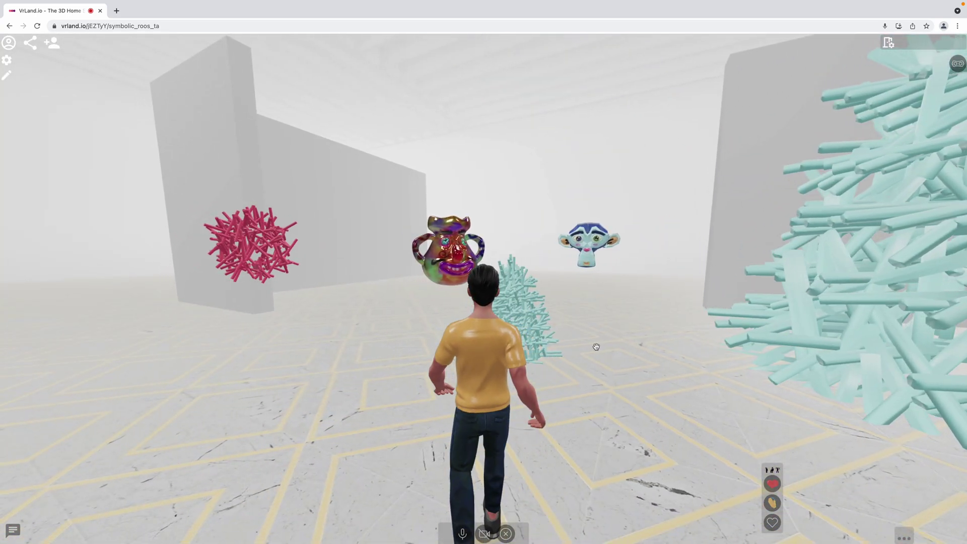
Look around by the windows and the large stick tree, and walk the avatar back towards the vase
mouse_move(520, 301)
mouse_down()
mouse_move(400, 273)
mouse_move(428, 270)
mouse_up()
key(d)
mouse_move(530, 259)
mouse_down()
mouse_move(720, 274)
mouse_move(729, 295)
mouse_move(501, 297)
mouse_move(558, 319)
mouse_up()
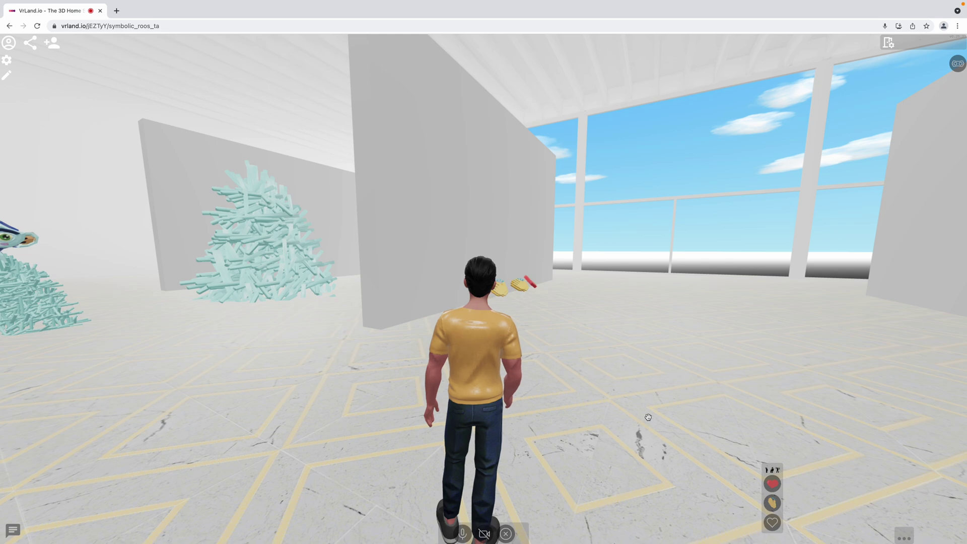
key(w)
mouse_move(541, 403)
mouse_down()
mouse_move(349, 374)
mouse_move(237, 374)
mouse_move(330, 358)
mouse_move(274, 333)
mouse_move(191, 326)
mouse_up()
key(w)
key(w)
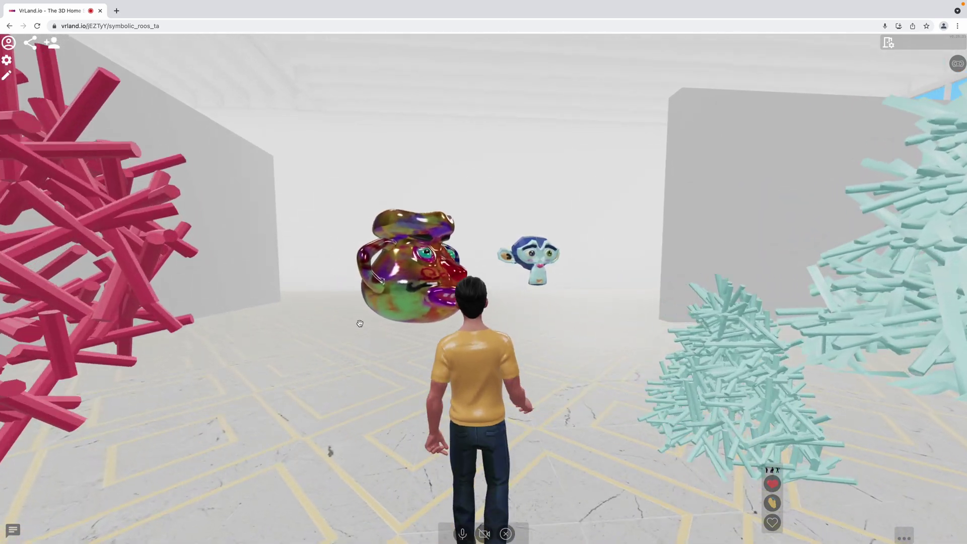
Walk the avatar past the pink stick ball and examine it from different sides
key(w)
drag(358, 321, 319, 310)
drag(533, 316, 606, 321)
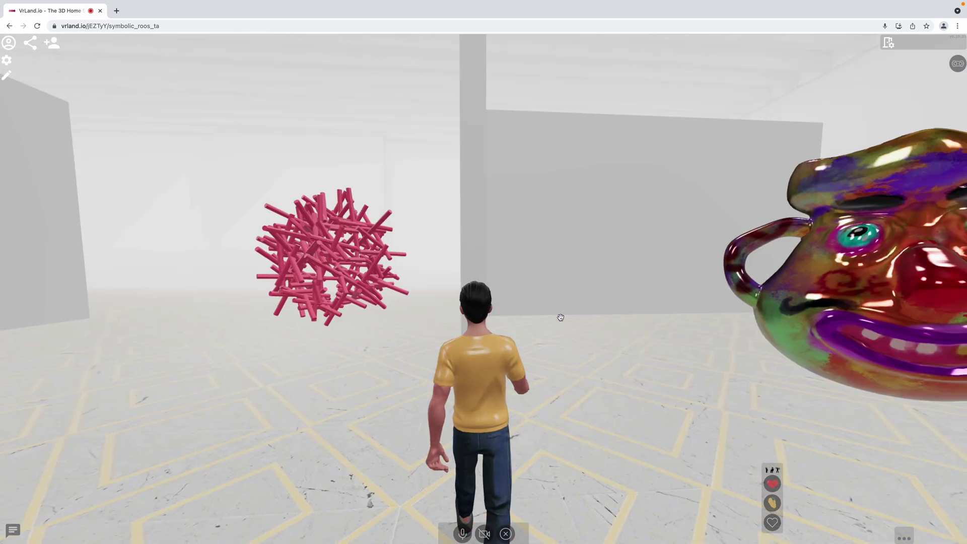
key(a)
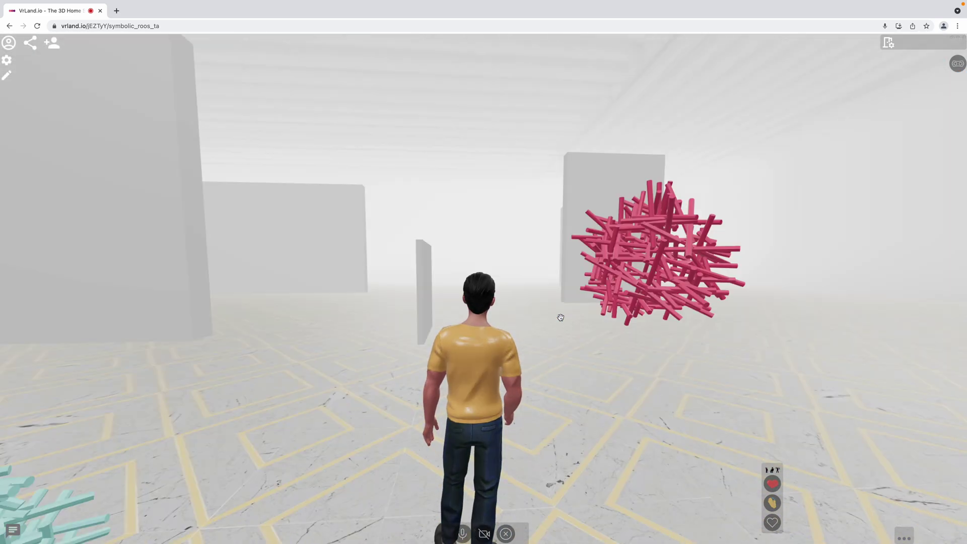
key(a)
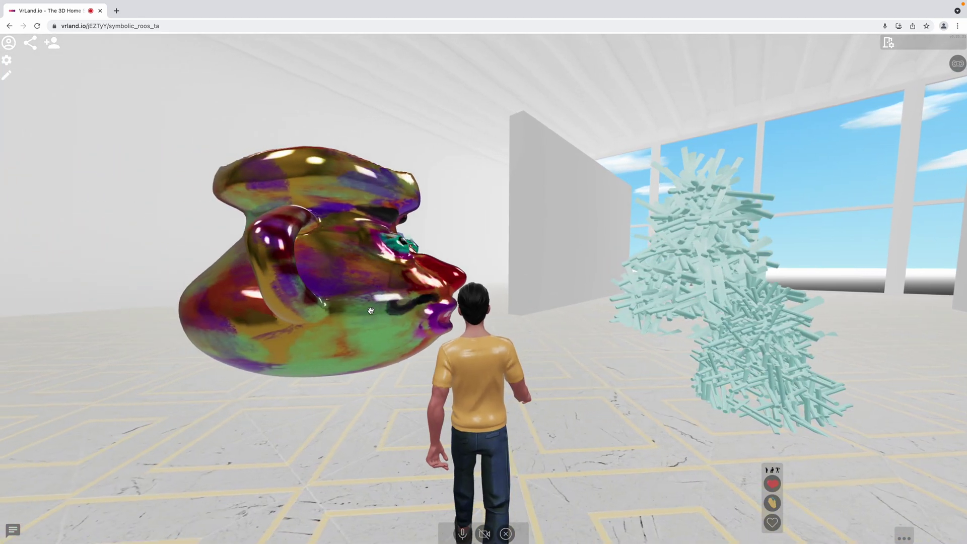
Move the avatar around the enlarged vase and look at it from the side and the front
drag(561, 317, 375, 313)
key(s)
key(d)
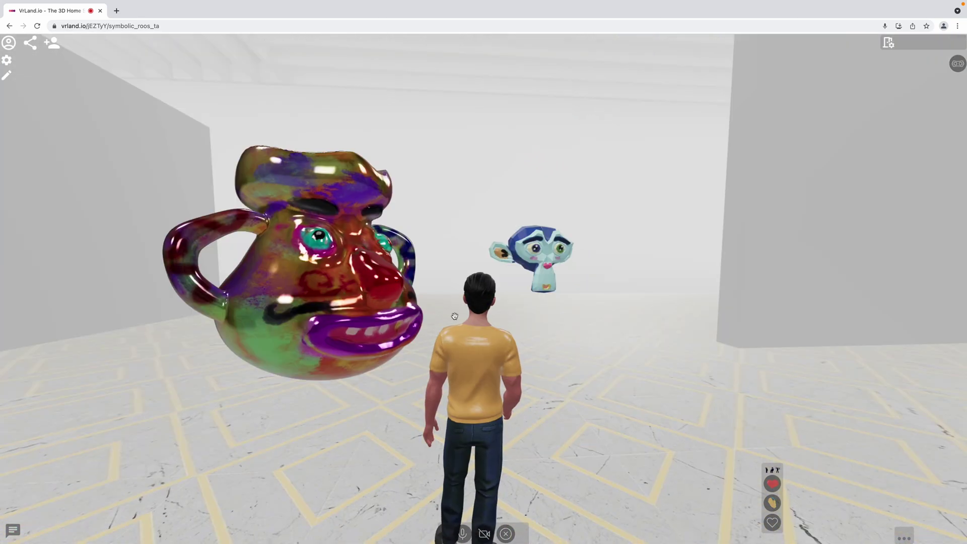
drag(455, 318, 312, 318)
key(s)
key(a)
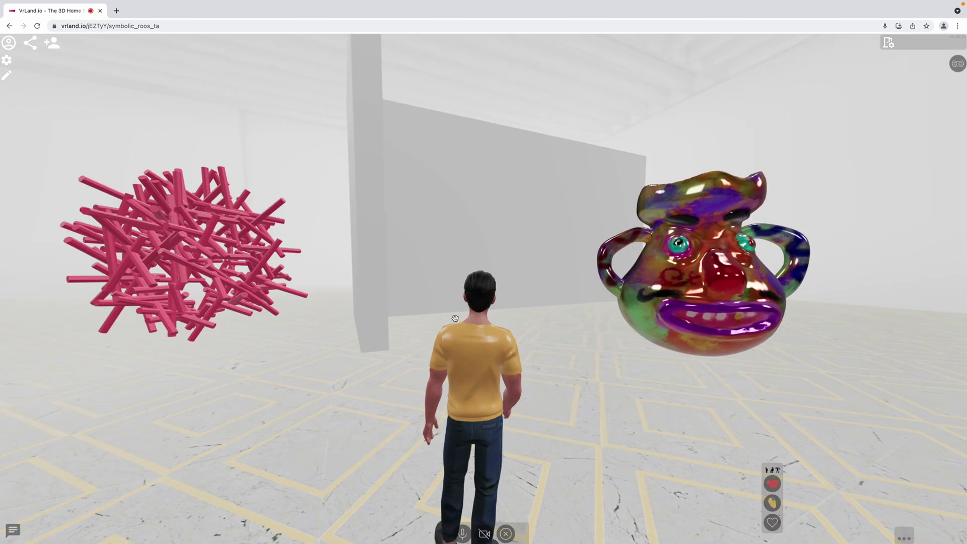
Send heart reactions in front of the vase while walking the avatar closer to it
key(w)
key(s)
key(d)
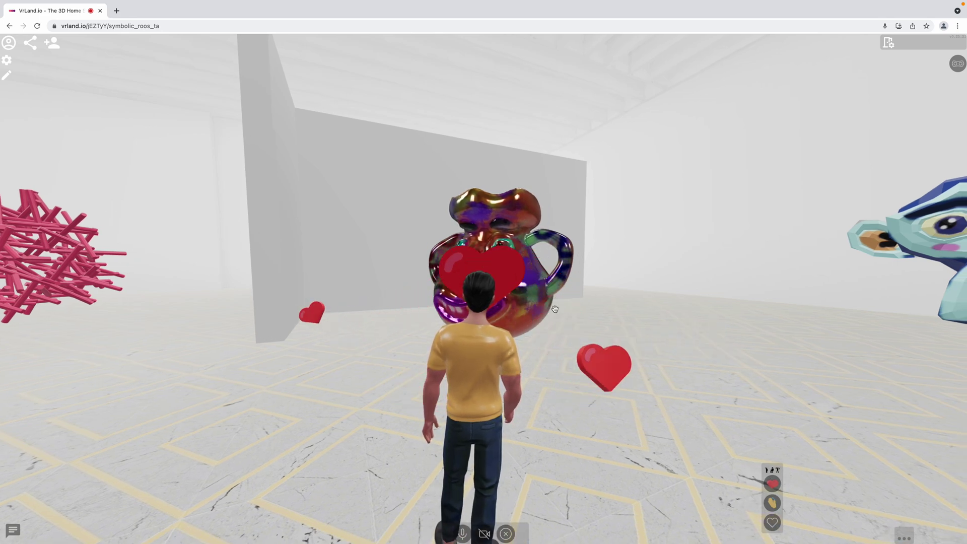
key(d)
key(a)
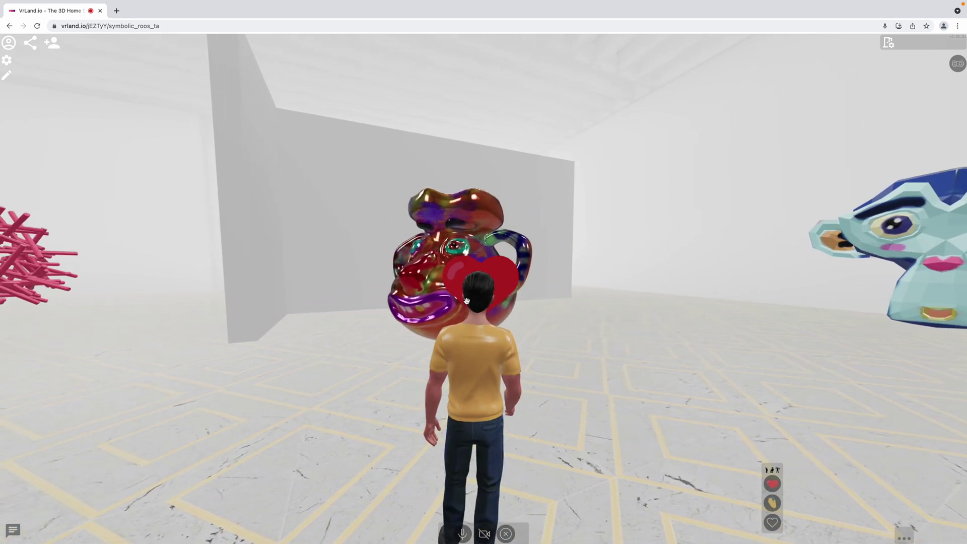
key(w)
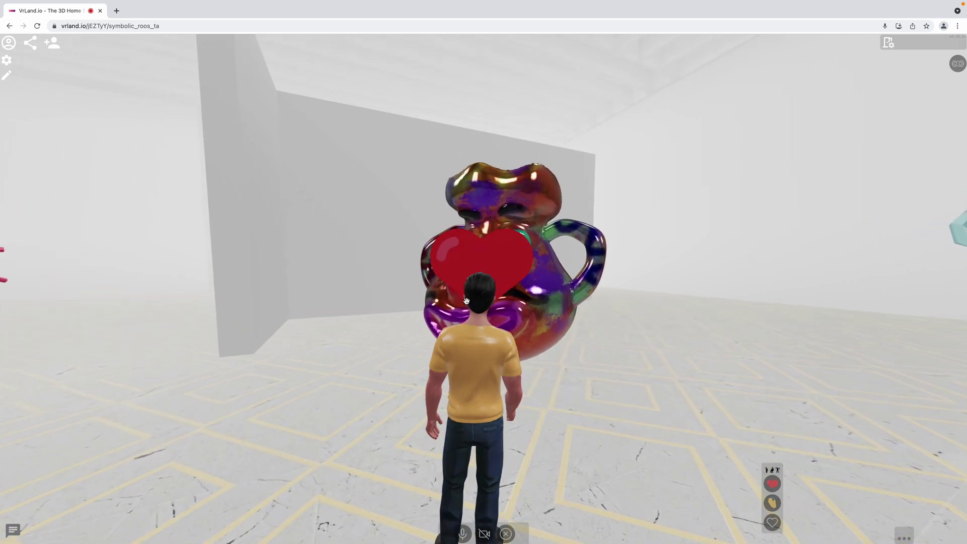
key(d)
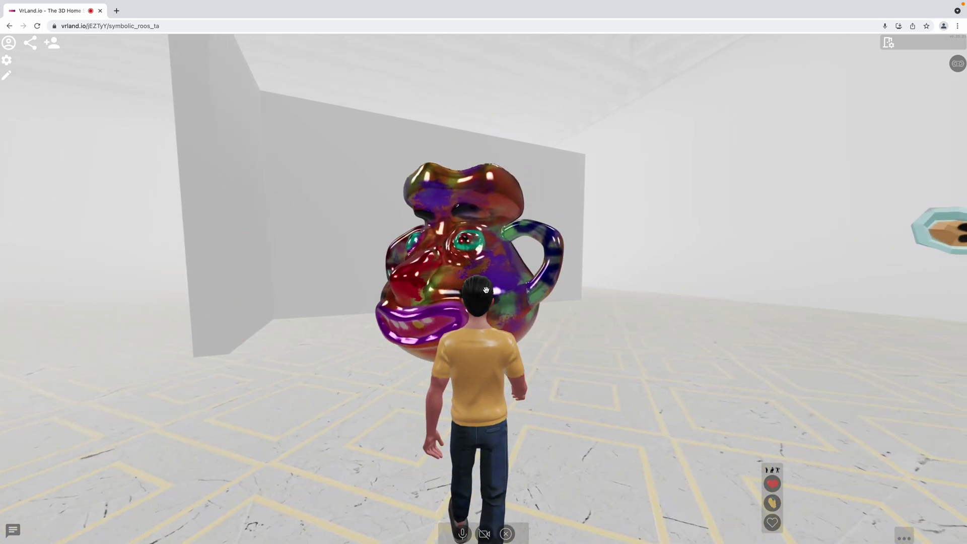
Make the avatar jump repeatedly beside the vase
key(space)
key(a)
key(w)
key(space)
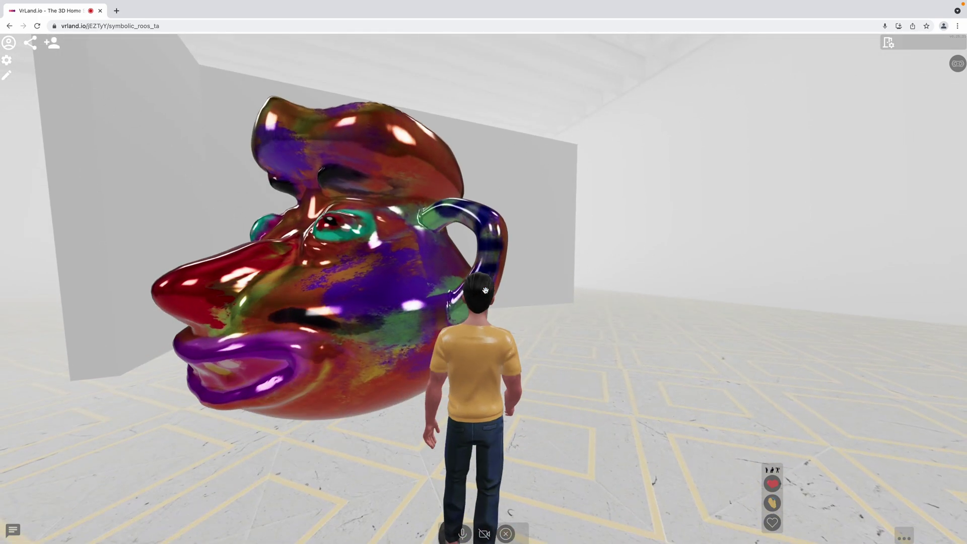
key(space)
key(a)
key(space)
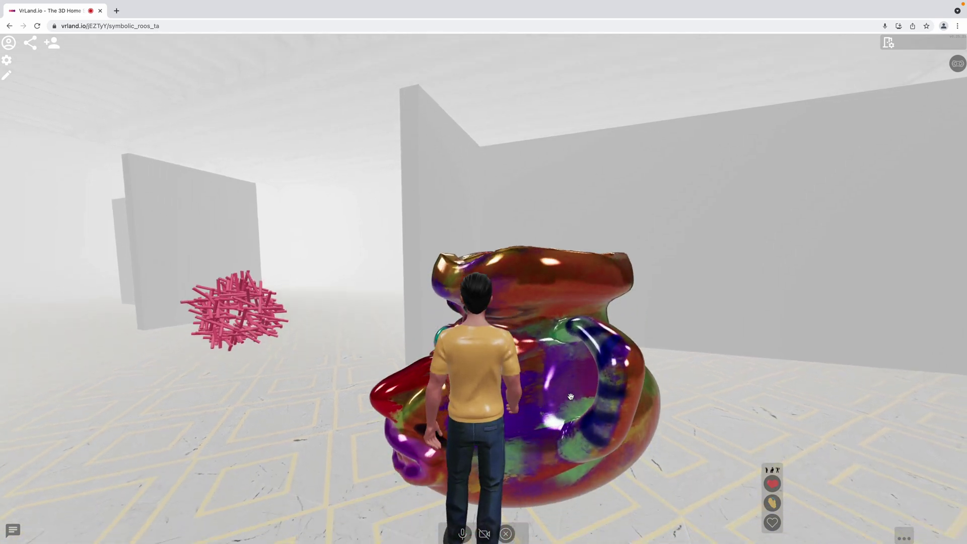
Walk the avatar away from the vase to view the two turquoise stick trees
key(w)
mouse_move(544, 371)
mouse_down()
mouse_move(576, 337)
mouse_move(547, 355)
mouse_move(510, 334)
mouse_move(642, 332)
mouse_up()
key(s)
key(a)
key(a)
key(d)
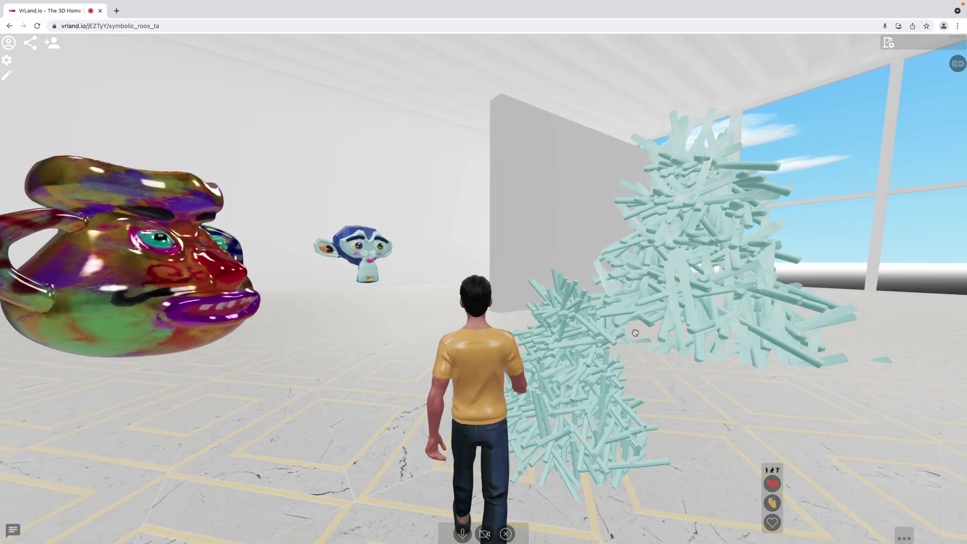
drag(576, 327, 655, 361)
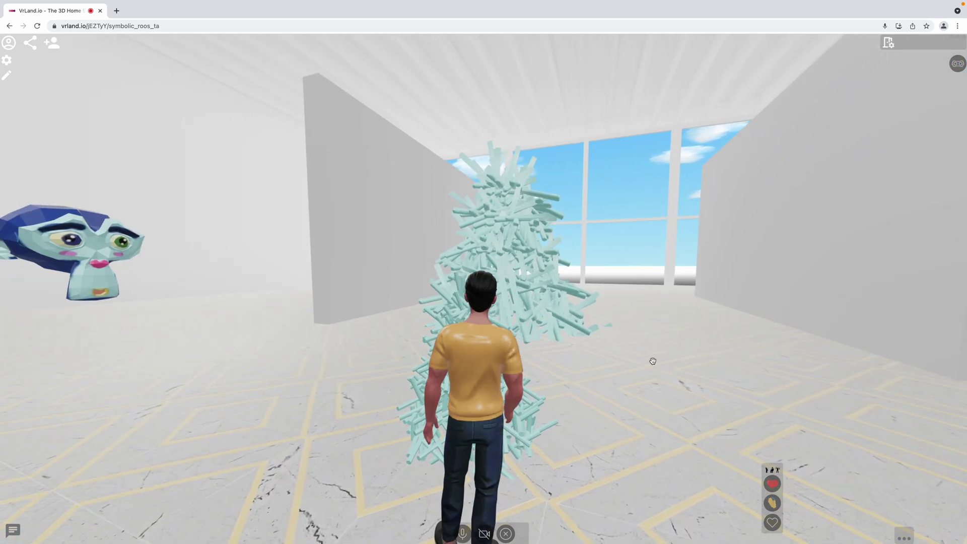
Take the avatar back through the hall to view the stick models between the wall panels
key(d)
drag(650, 360, 382, 339)
key(w)
key(v)
key(v)
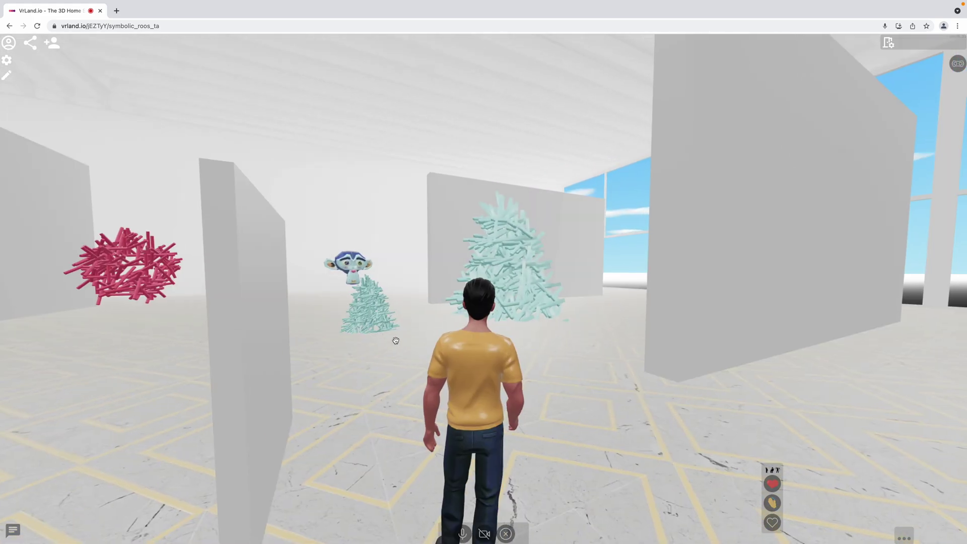
Walk the avatar through the hall to a spot overlooking all the models and turn it around to face the camera
key(d)
drag(356, 346, 311, 346)
drag(415, 341, 371, 340)
key(d)
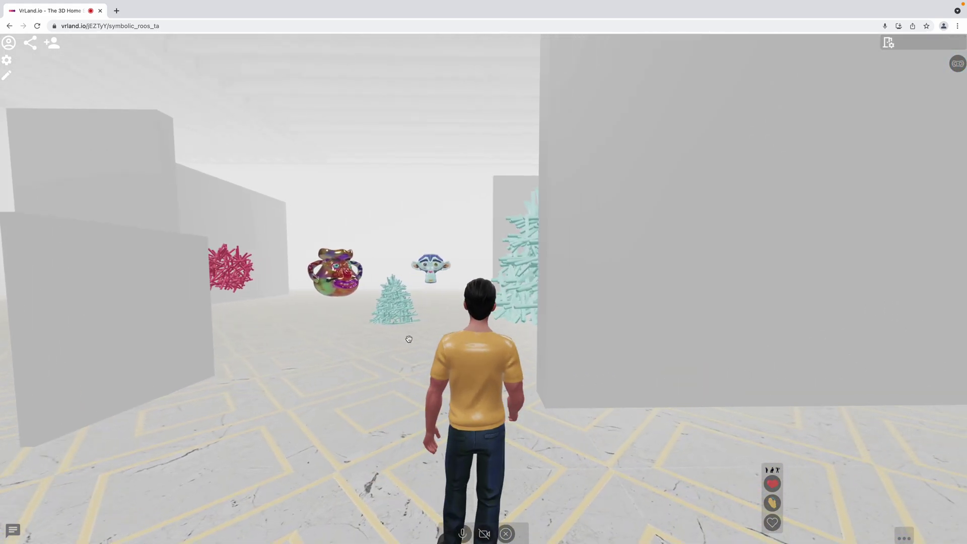
key(a)
key(w)
mouse_move(452, 332)
mouse_down()
mouse_move(412, 328)
mouse_move(144, 416)
mouse_up()
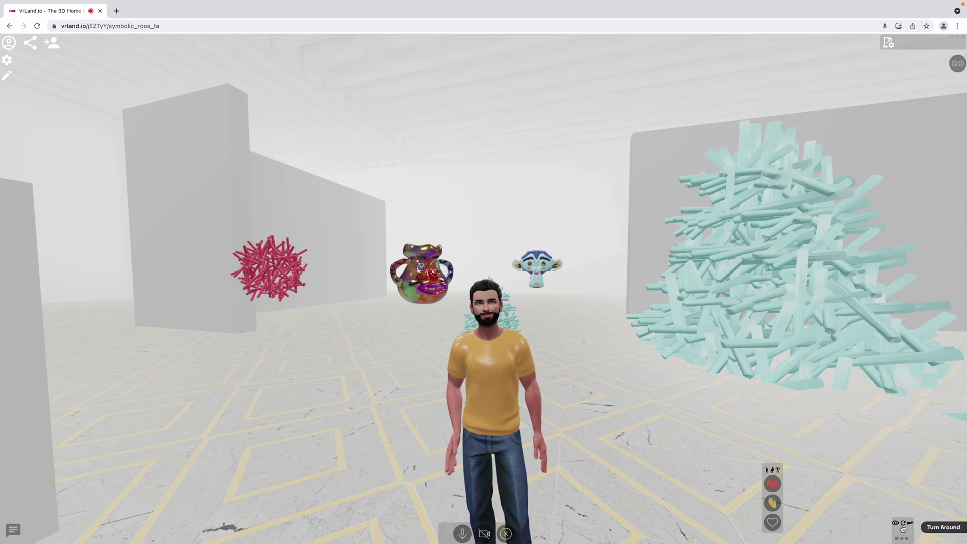
Walk the avatar between the stick models, toggle the first-person view, and turn the avatar around
key(w)
key(a)
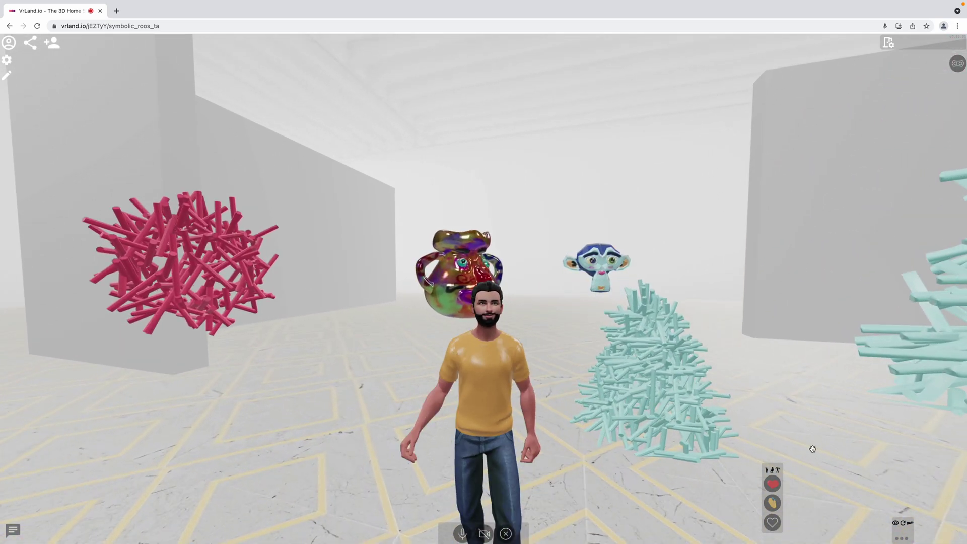
click(895, 524)
click(895, 524)
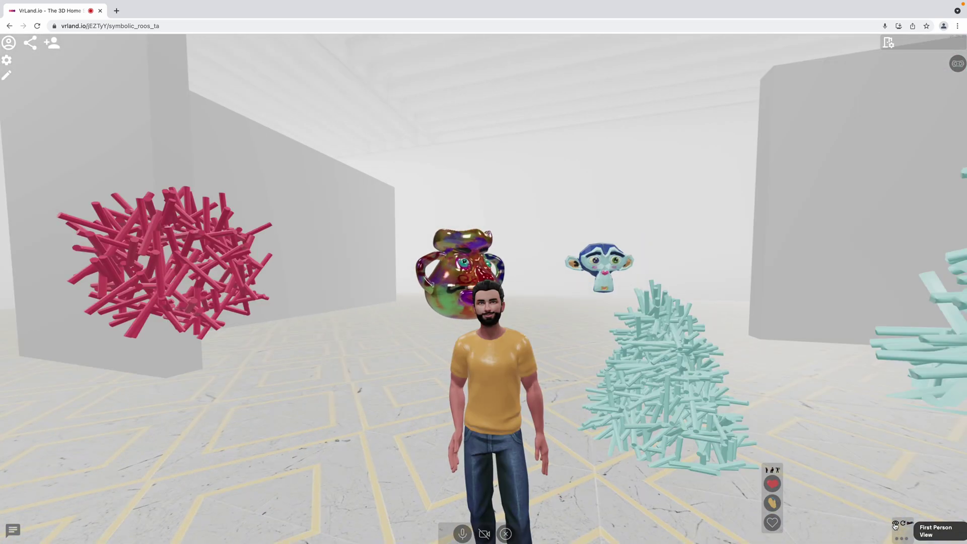
click(901, 526)
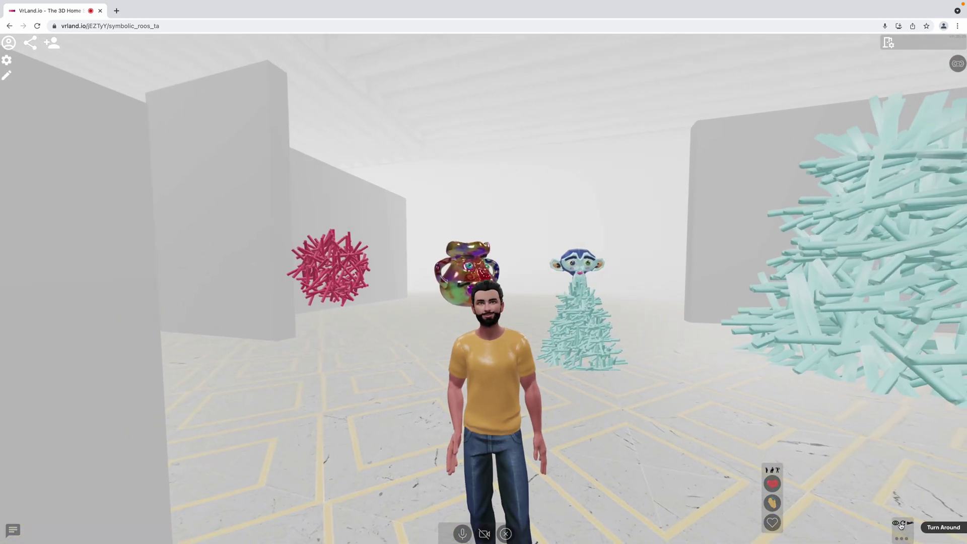
Walk and jump the avatar toward the vase, and collapse the avatar view options
key(w)
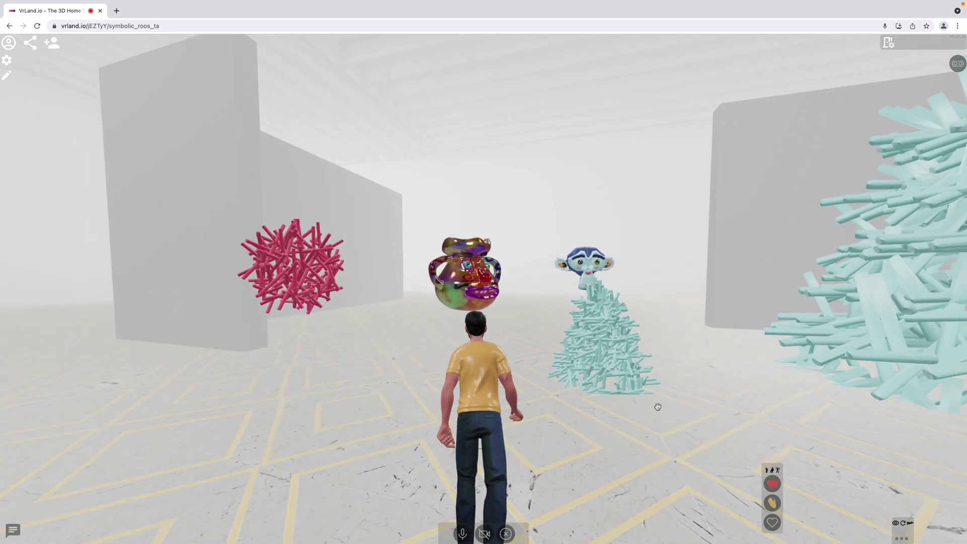
key(space)
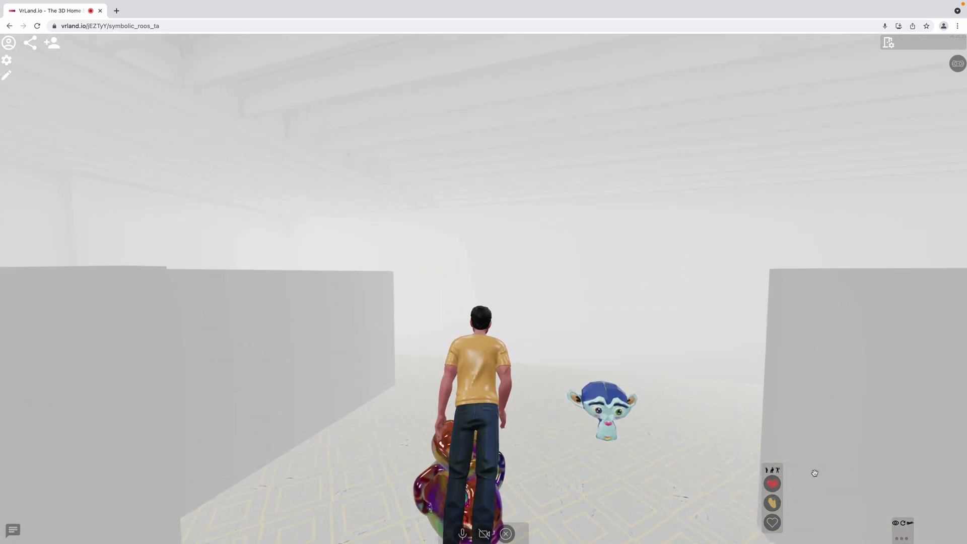
click(912, 528)
click(905, 539)
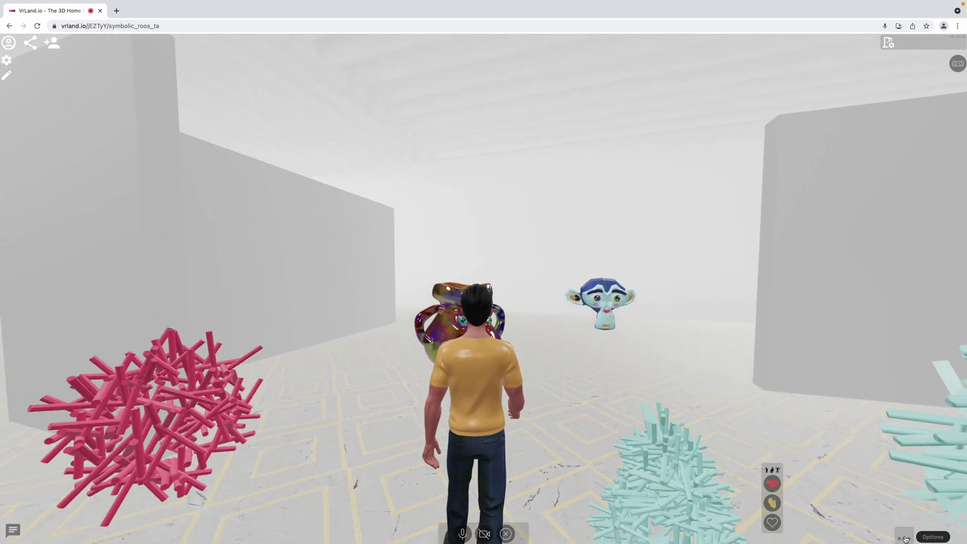
click(905, 538)
click(905, 539)
key(d)
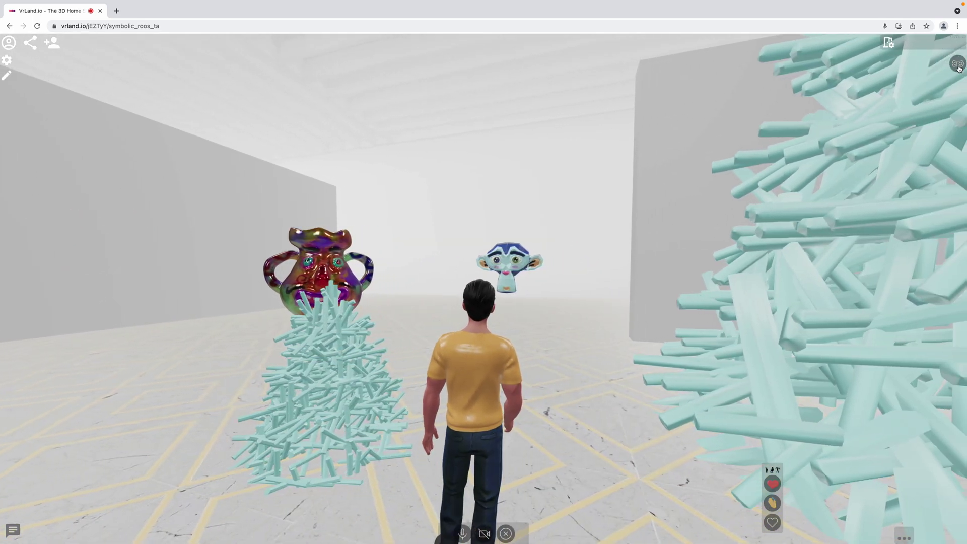
Show the virtual world in full screen and move the avatar back and around to face the red stick ball
click(958, 66)
key(a)
key(s)
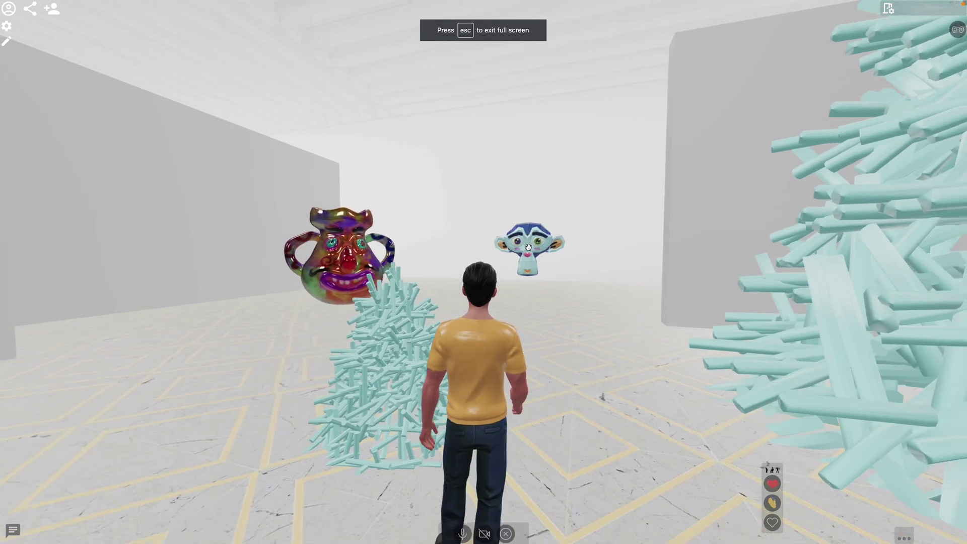
key(space)
key(s)
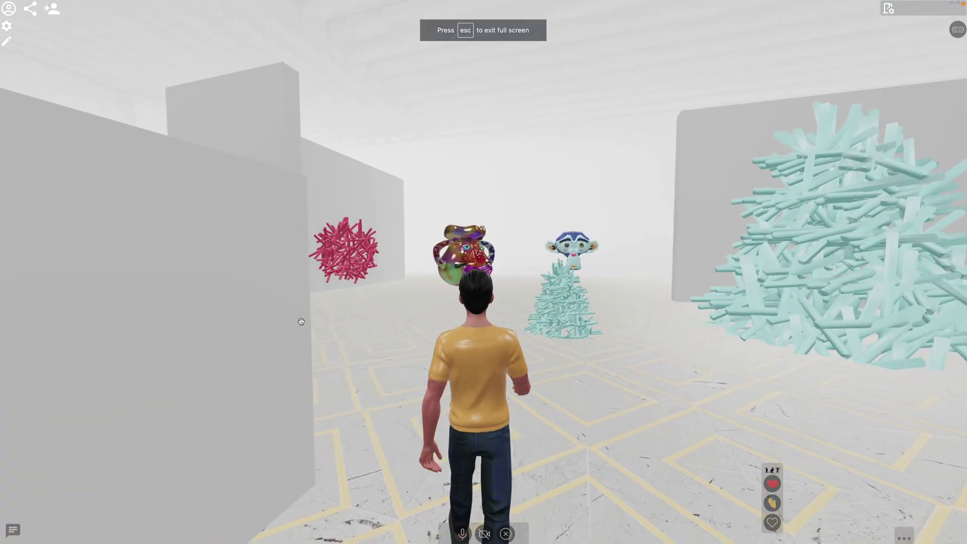
key(a)
key(w)
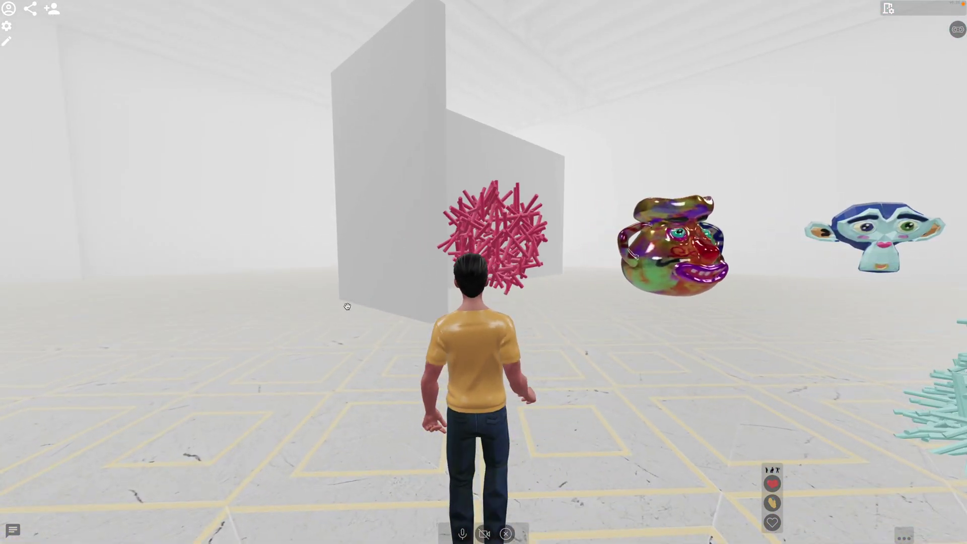
key(s)
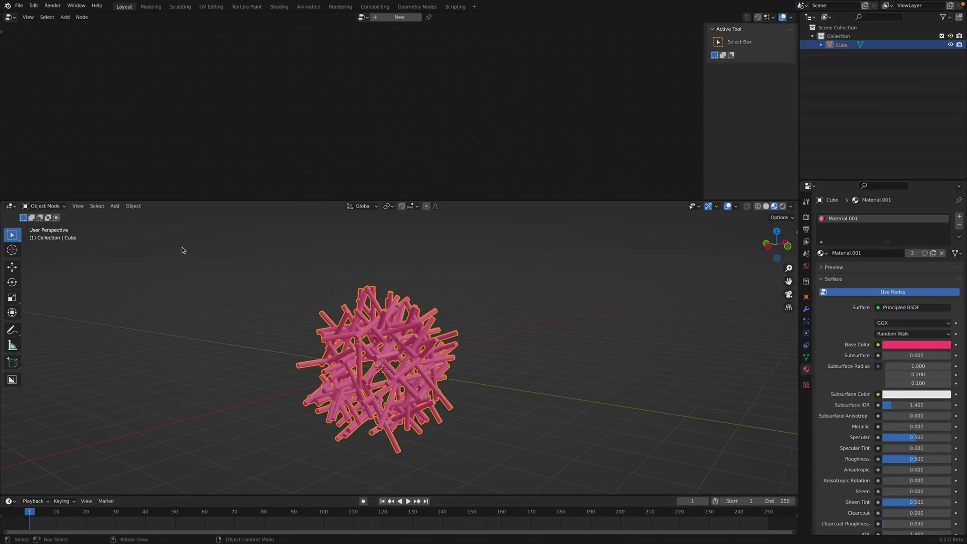
Switch to Blender, start a new General file without saving the current one, and delete all default objects
click(19, 5)
mouse_move(30, 16)
click(104, 18)
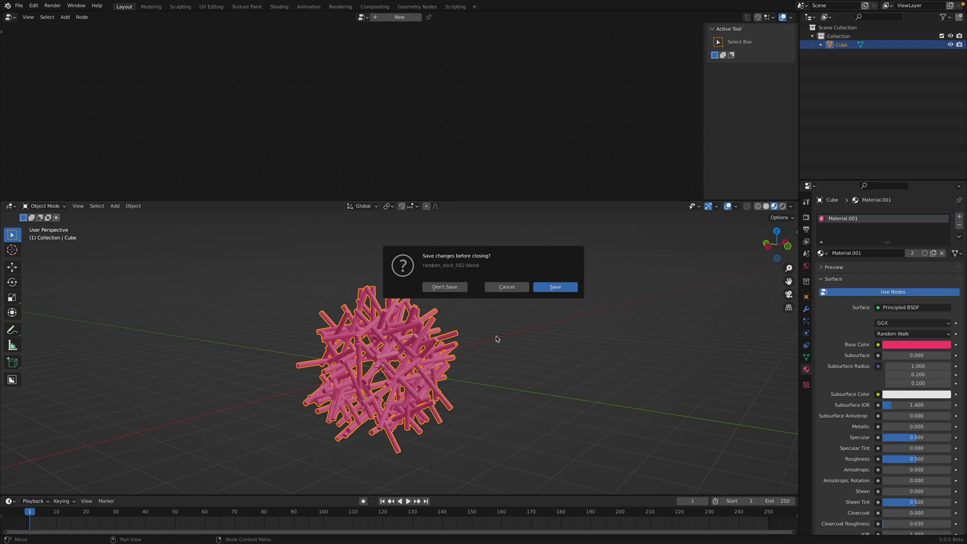
click(459, 286)
key(a)
key(x)
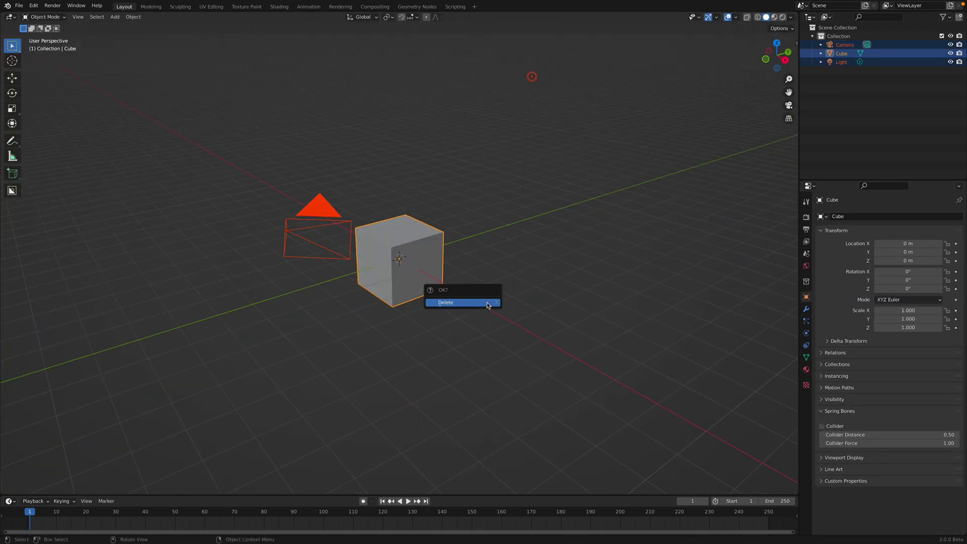
click(496, 300)
Add a text object and rotate it 90 degrees about the X axis
middle_drag(497, 292, 472, 281)
key(shift+a)
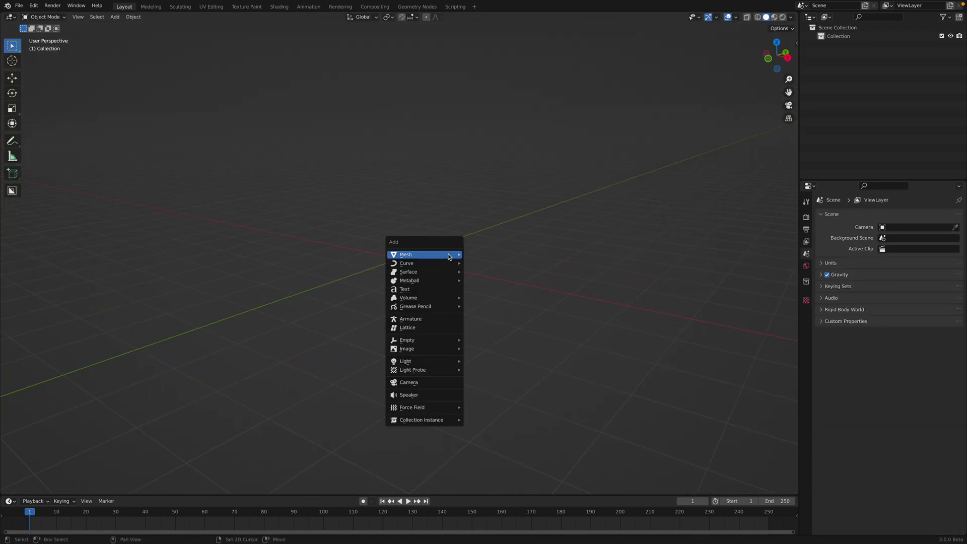
mouse_move(449, 256)
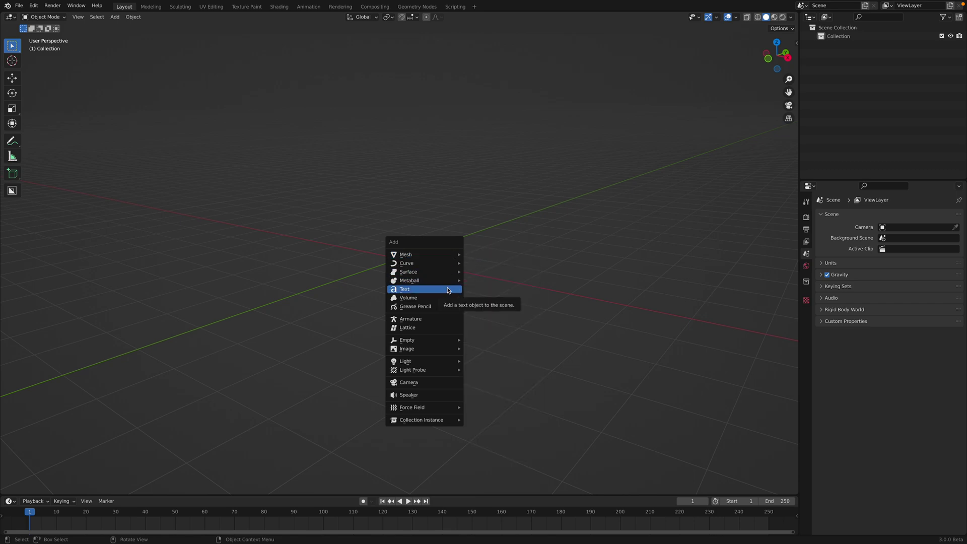
click(447, 290)
middle_drag(448, 287, 448, 255)
text(rx90)
key(Return)
Give the text object an extrusion of 0.07 m and a round bevel with a depth of 0.01 m
scroll(438, 247, up, 3)
click(444, 236)
click(419, 299)
click(805, 346)
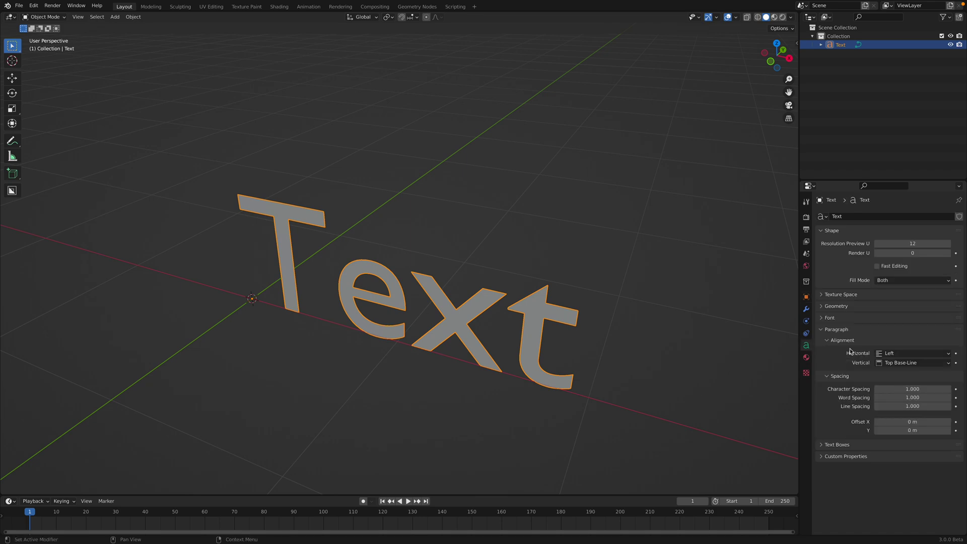
click(829, 318)
click(839, 307)
drag(912, 328, 938, 328)
drag(909, 385, 915, 385)
middle_drag(635, 314, 644, 311)
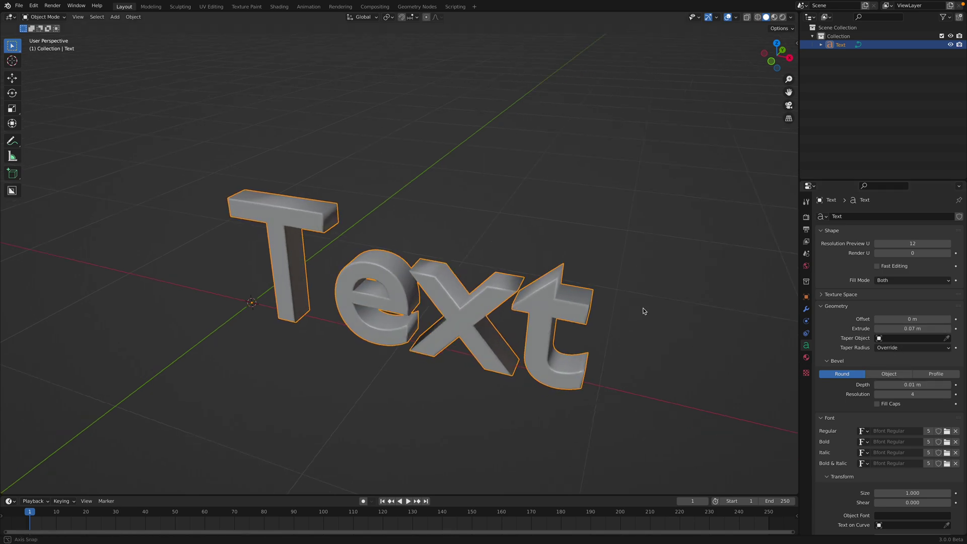
Replace the text object's default wording with "blendful"
key(Tab)
key(BackSpace)
key(BackSpace)
key(BackSpace)
key(BackSpace)
middle_drag(550, 297, 613, 299)
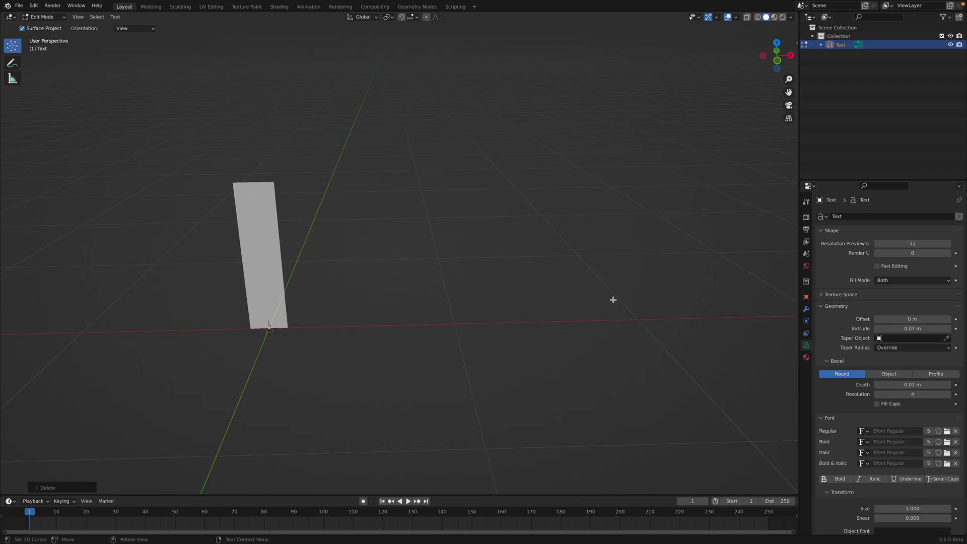
text(blendfu)
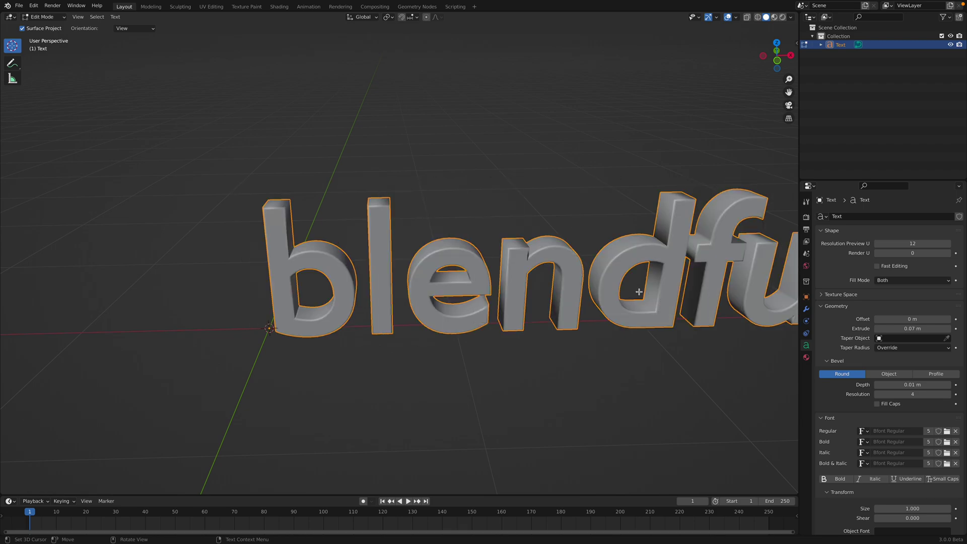
text(l)
key(Tab)
Scale down the "blendful" text and look through its geometry and font settings
scroll(631, 292, down, 5)
middle_drag(631, 292, 626, 298)
key(s)
click(500, 294)
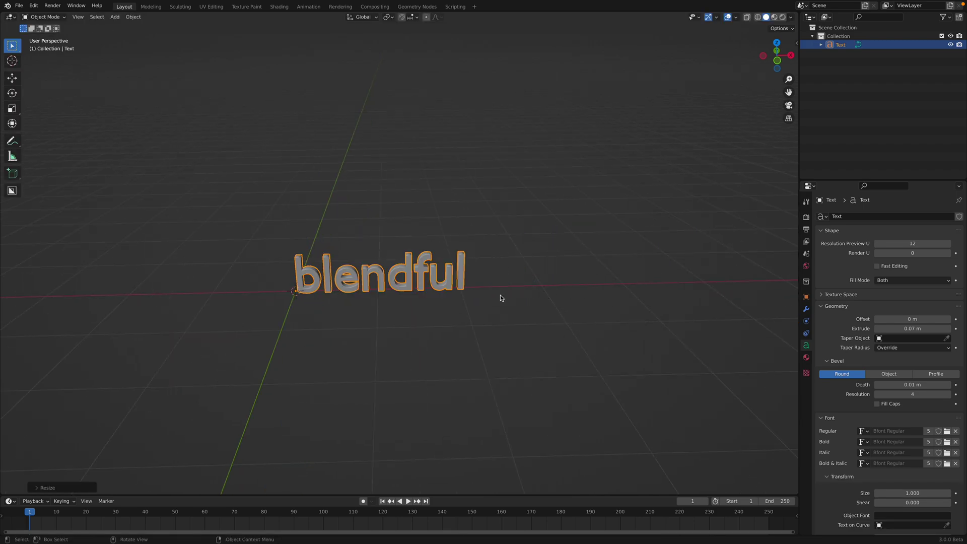
scroll(499, 294, up, 3)
middle_drag(523, 294, 450, 243)
scroll(897, 403, down, 4)
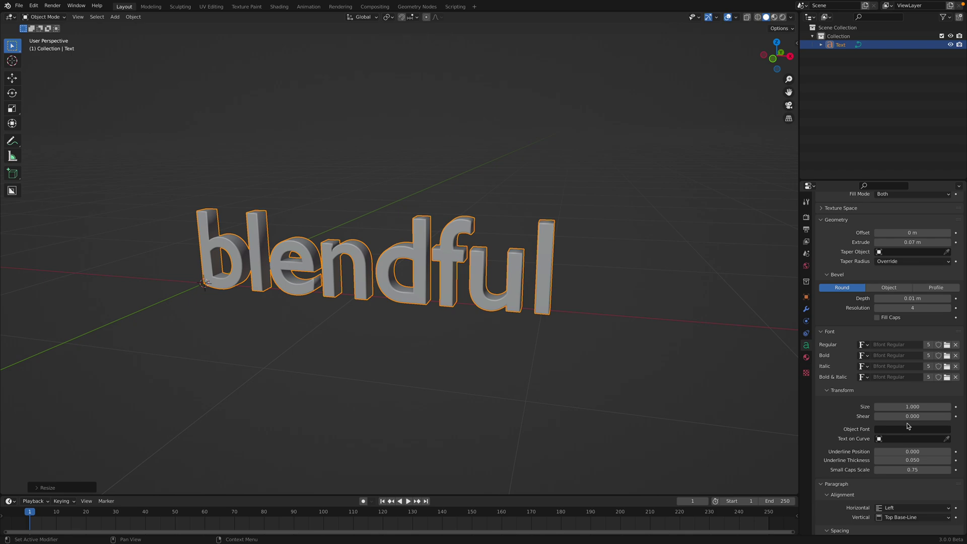
scroll(908, 425, up, 3)
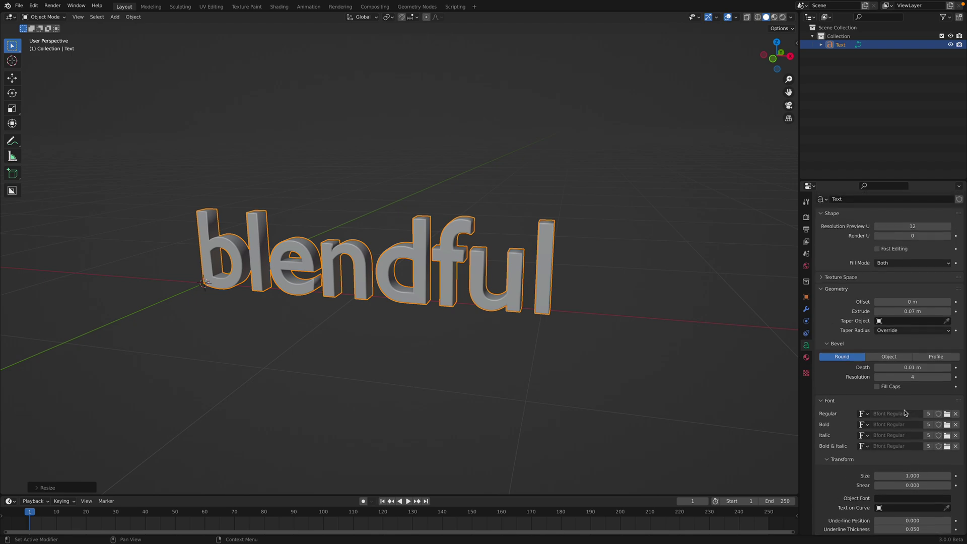
Delete the "blendful" text object from the scene
key(Tab)
key(Tab)
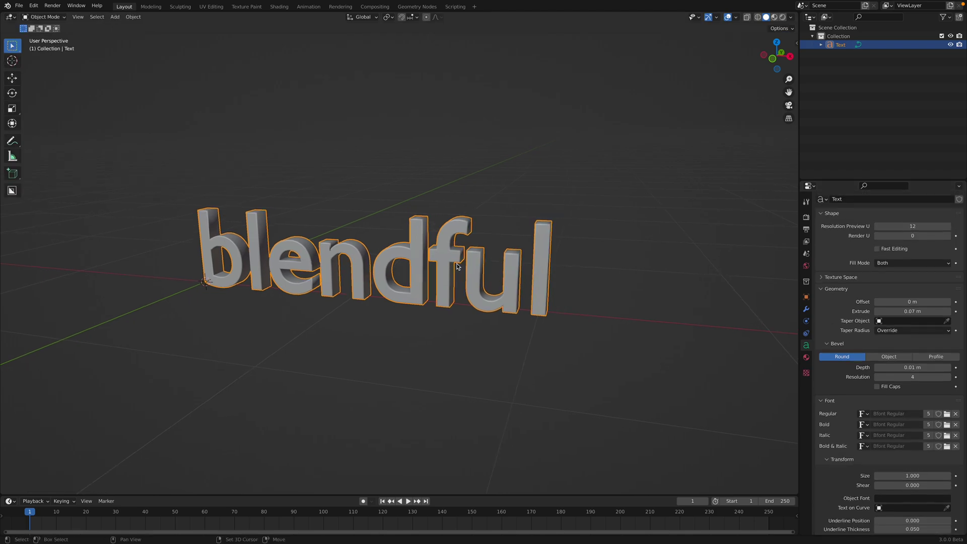
shift+middle_drag(412, 277, 435, 302)
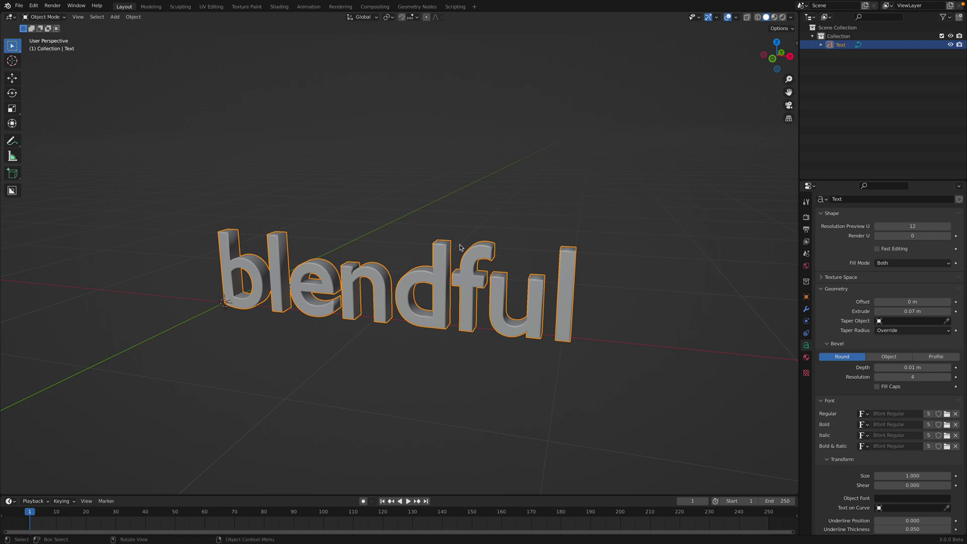
middle_drag(403, 241, 431, 222)
key(x)
click(432, 223)
Add a cube mesh to the empty scene
key(shift+a)
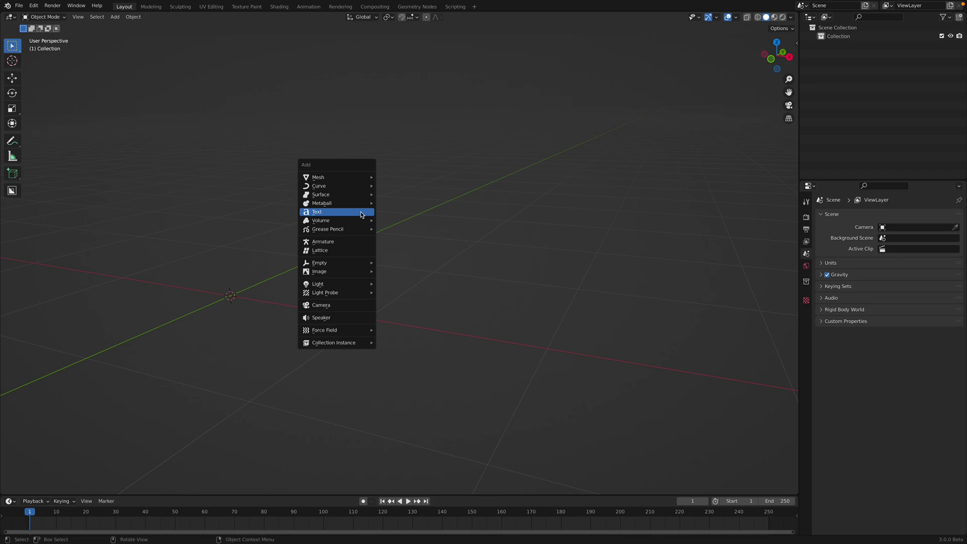
mouse_move(353, 177)
click(395, 185)
scroll(464, 212, up, 5)
scroll(505, 217, down, 3)
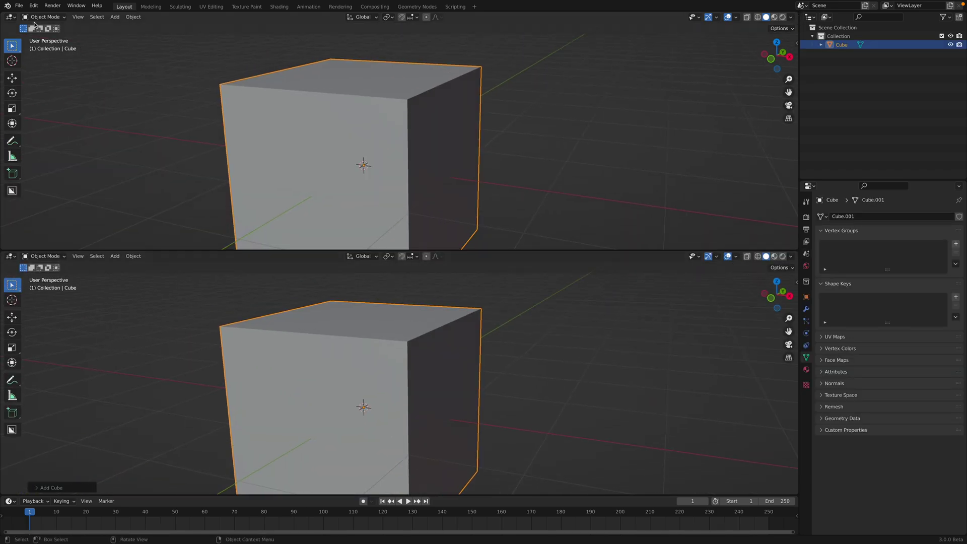
Turn the upper area into a geometry node editor and create a new node tree for the cube
click(11, 18)
click(40, 99)
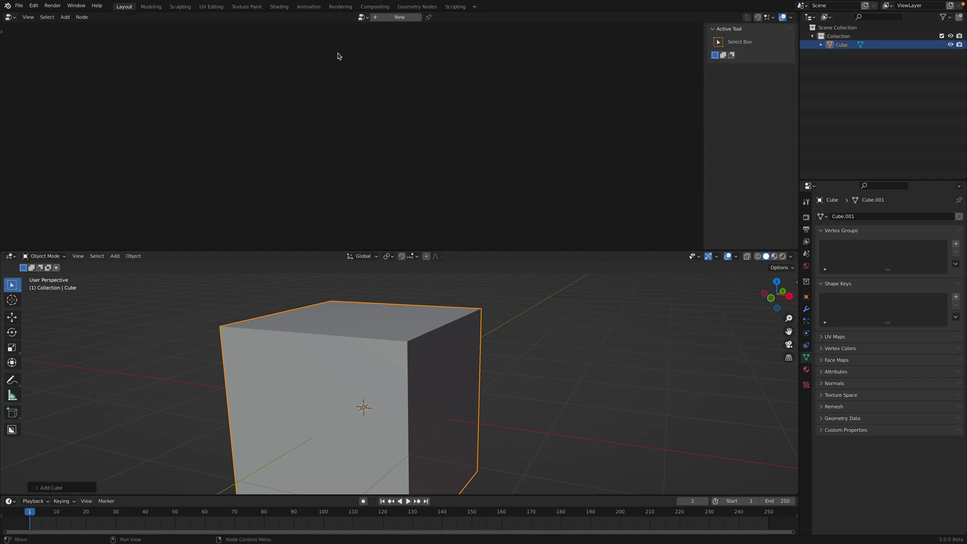
click(397, 17)
drag(247, 143, 129, 147)
Search the nodes for "string" and place a String to Curves node above the Group Input node
key(shift+a)
mouse_move(219, 99)
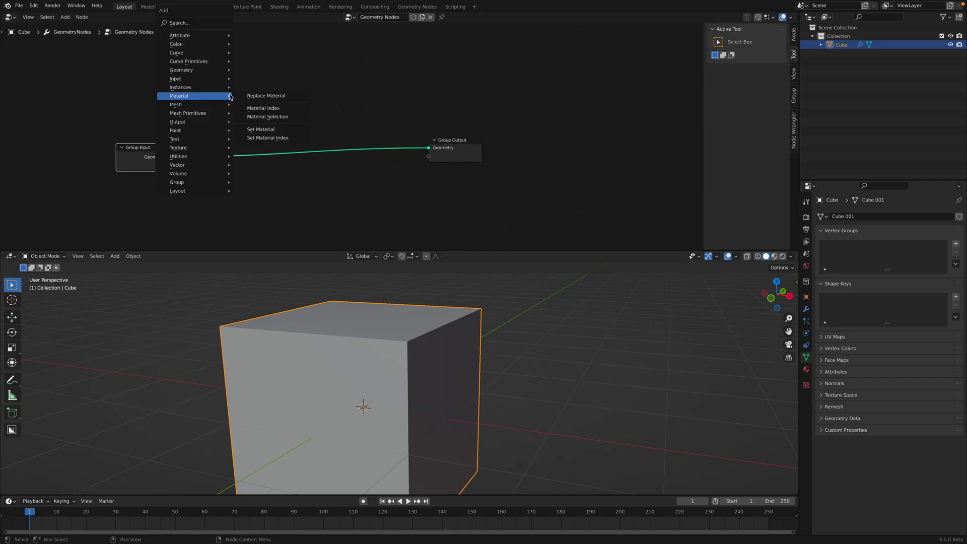
click(211, 23)
text(text)
key(BackSpace)
key(BackSpace)
key(BackSpace)
key(BackSpace)
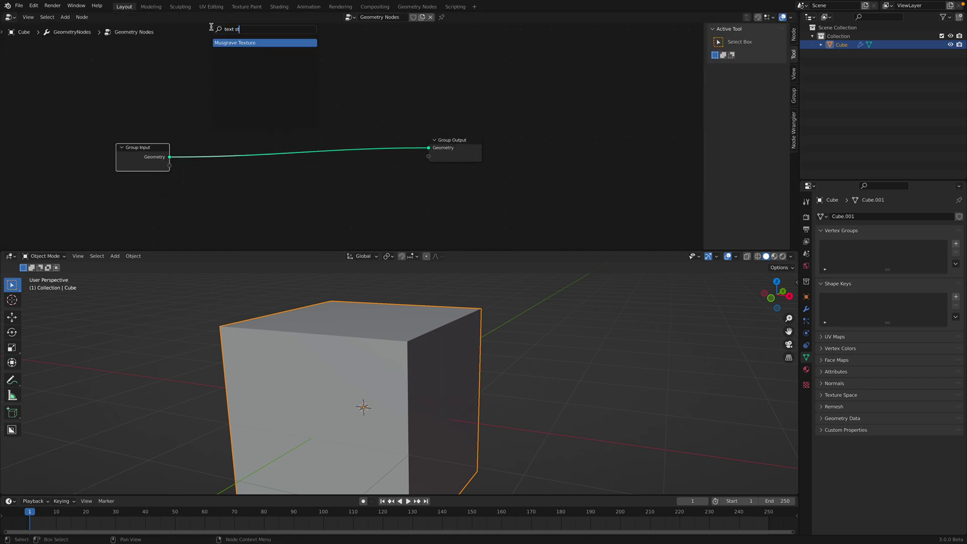
text(string)
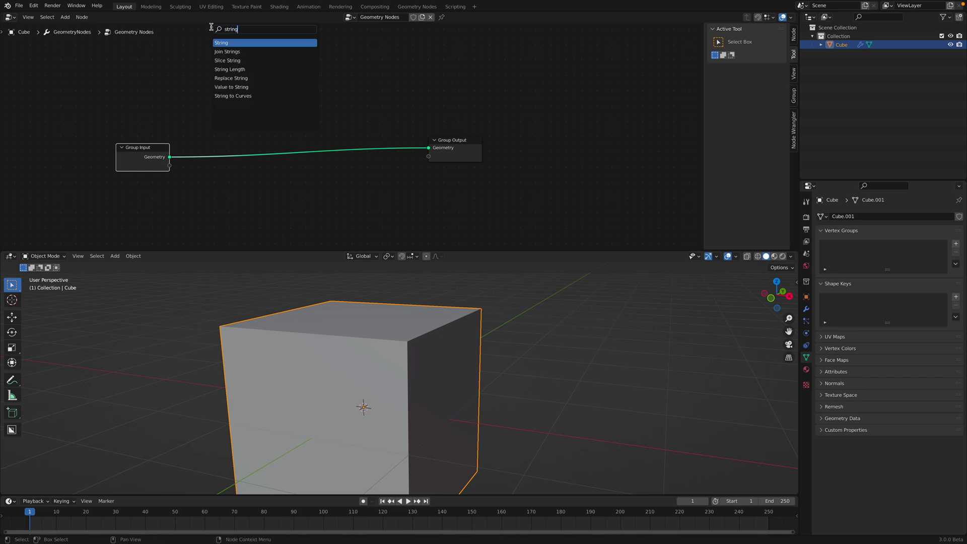
key(Down)
key(Down)
key(Down)
key(Down)
key(Down)
key(Down)
key(Return)
click(209, 27)
Add a Fillet Curve node and link it between String to Curves and Group Output
drag(477, 137, 600, 156)
key(shift+a)
click(437, 117)
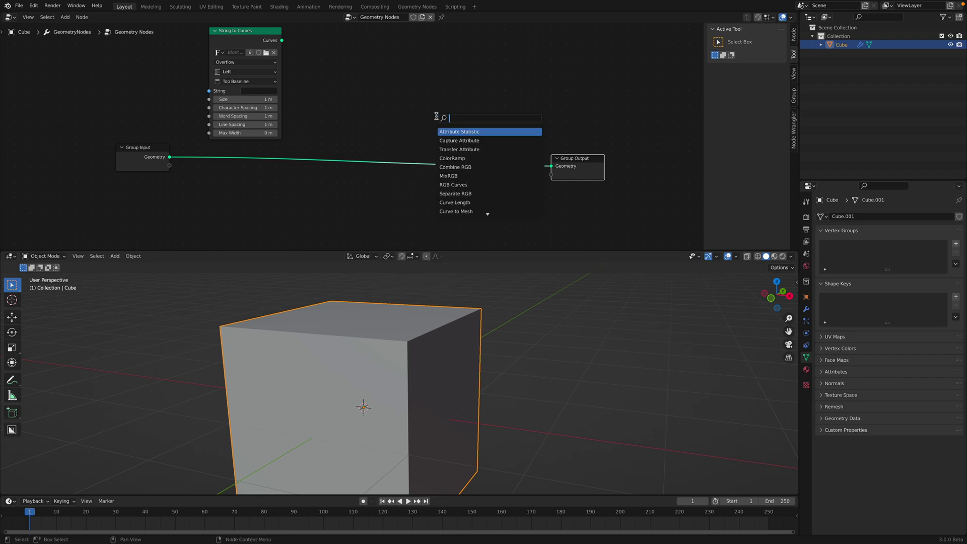
text(fil)
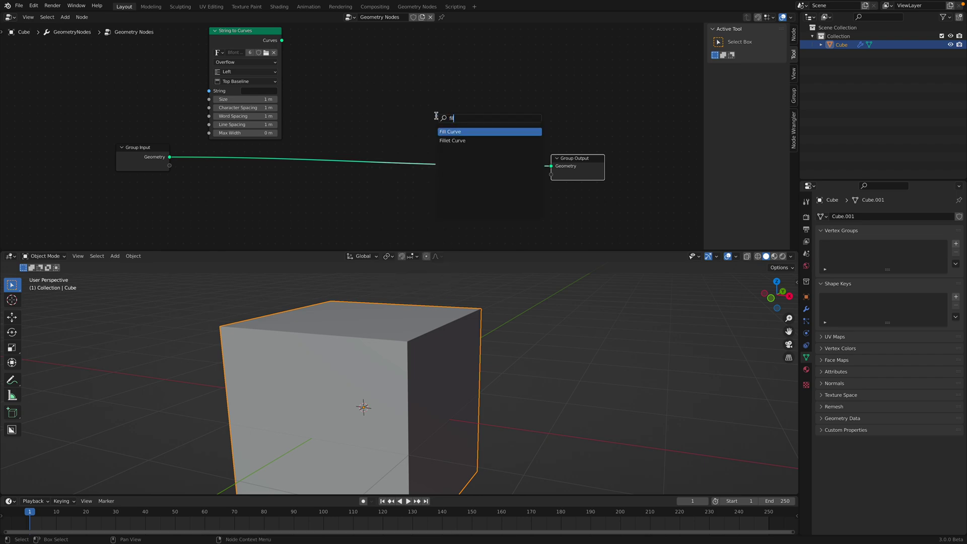
click(455, 140)
drag(281, 41, 315, 75)
drag(369, 54, 529, 147)
middle_drag(428, 468, 397, 344)
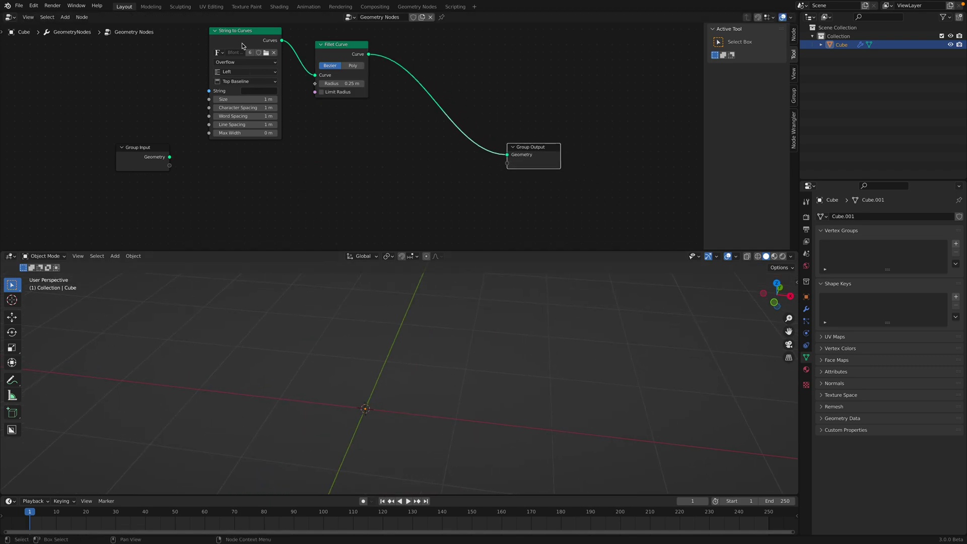
Try Poly mode on the Fillet Curve node, restore Bezier, and set its radius to 0.33 m
drag(243, 45, 225, 92)
click(357, 68)
click(333, 66)
drag(340, 47, 340, 58)
Link the Curves output of String to Curves directly to Group Output and move the Fillet Curve node aside
drag(262, 78, 513, 155)
drag(520, 146, 522, 145)
drag(346, 66, 376, 81)
scroll(476, 361, down, 7)
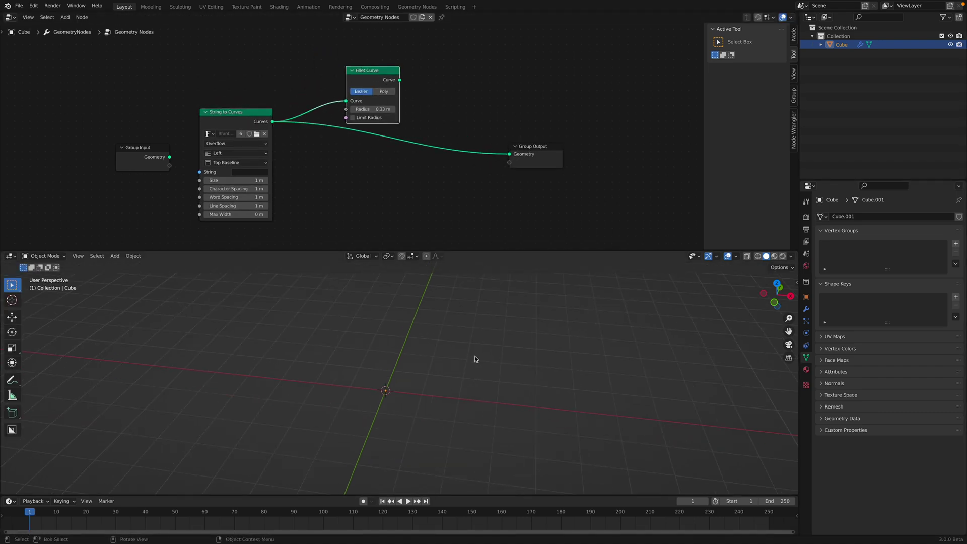
key(a)
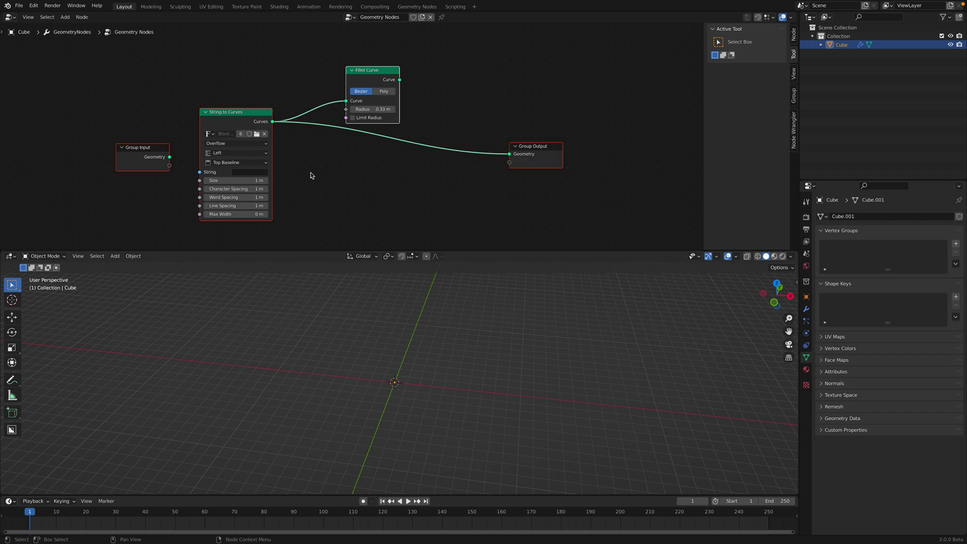
key(x)
click(20, 5)
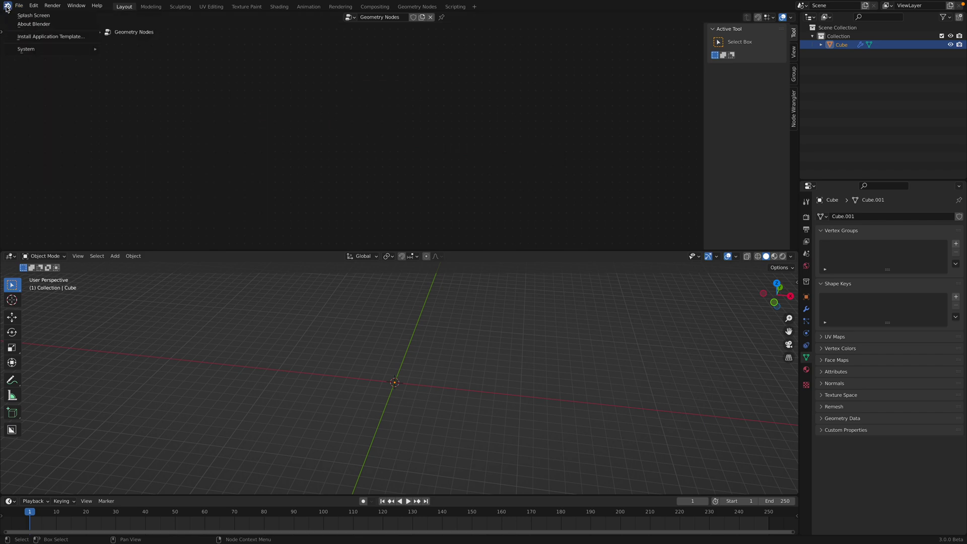
click(23, 14)
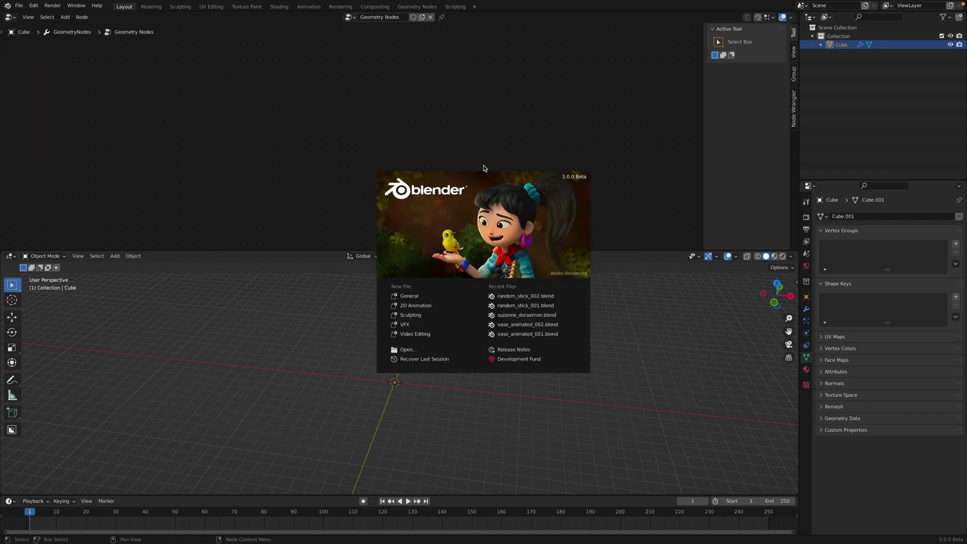
click(500, 141)
Start a new General file, discarding the current scene
click(19, 5)
mouse_move(50, 15)
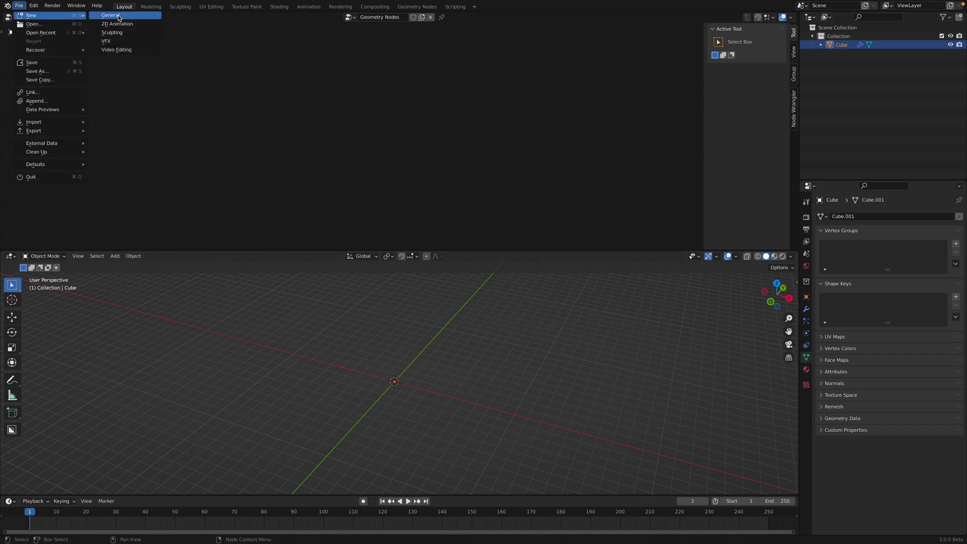
click(119, 16)
click(450, 286)
Delete all the default objects and add a mesh cube at the origin
key(a)
key(Delete)
key(shift+a)
mouse_move(412, 259)
click(443, 265)
shift+middle_drag(508, 247, 508, 290)
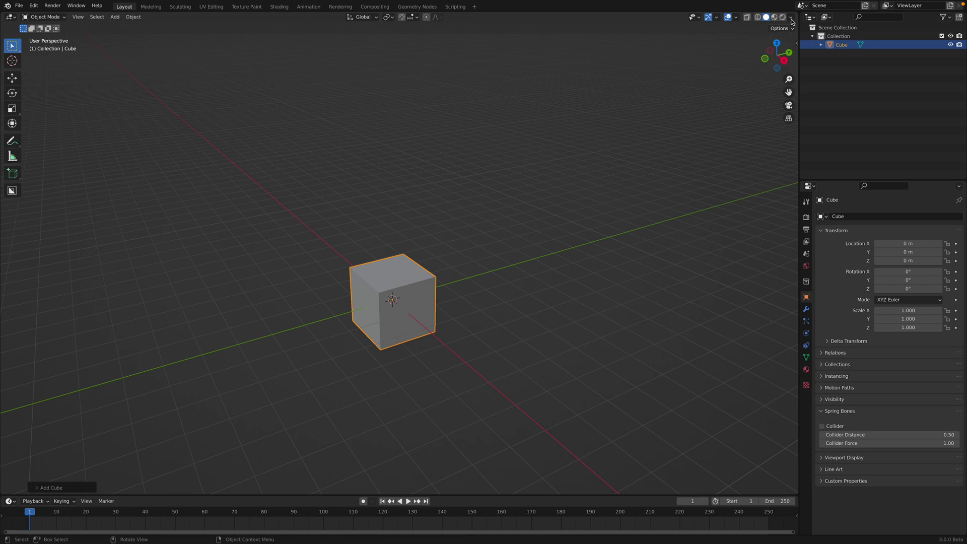
Split the viewport horizontally, make the upper area a Geometry Node Editor and create a new node tree for the cube
click(790, 17)
drag(798, 14, 695, 252)
click(11, 15)
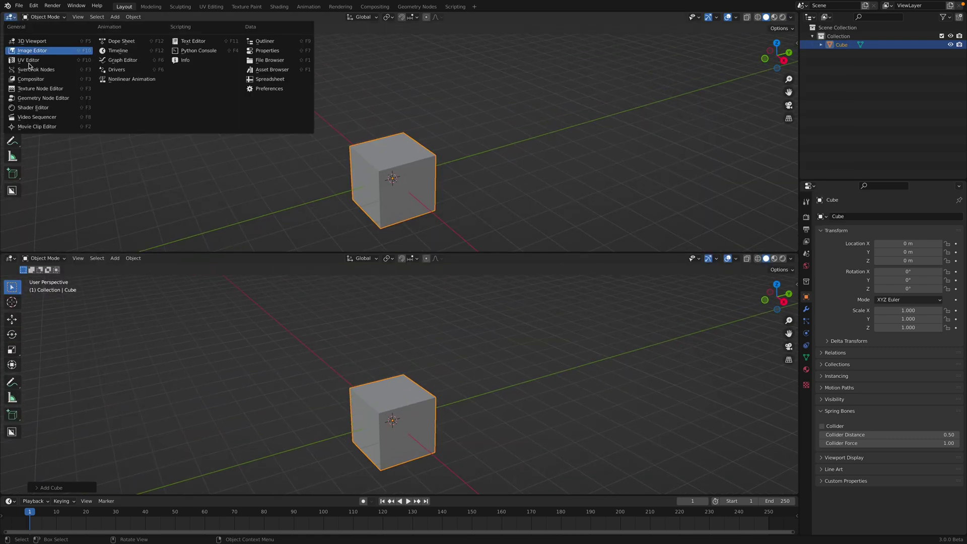
click(45, 99)
click(380, 17)
Add a String to Curves node above Group Input and set its string to "test"
key(shift+a)
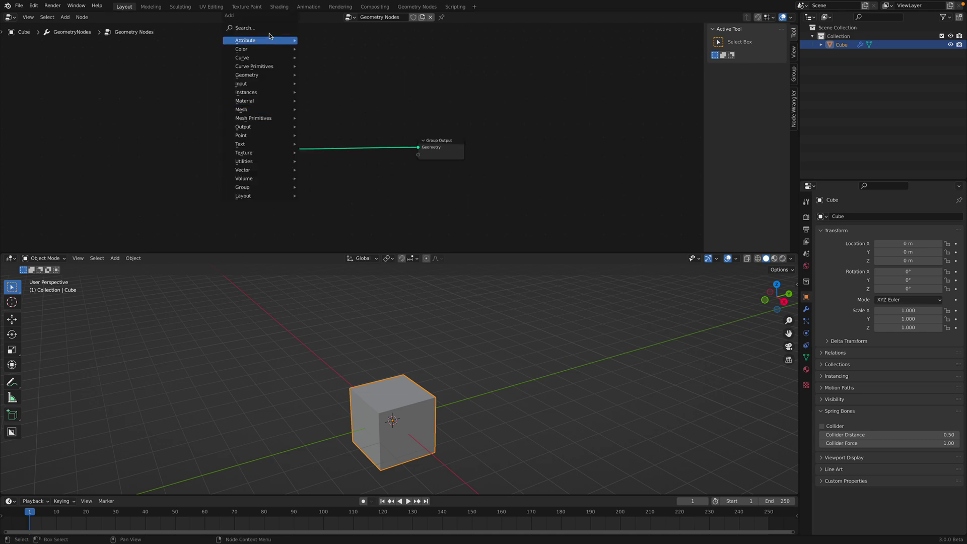
click(268, 36)
text(string t)
click(291, 55)
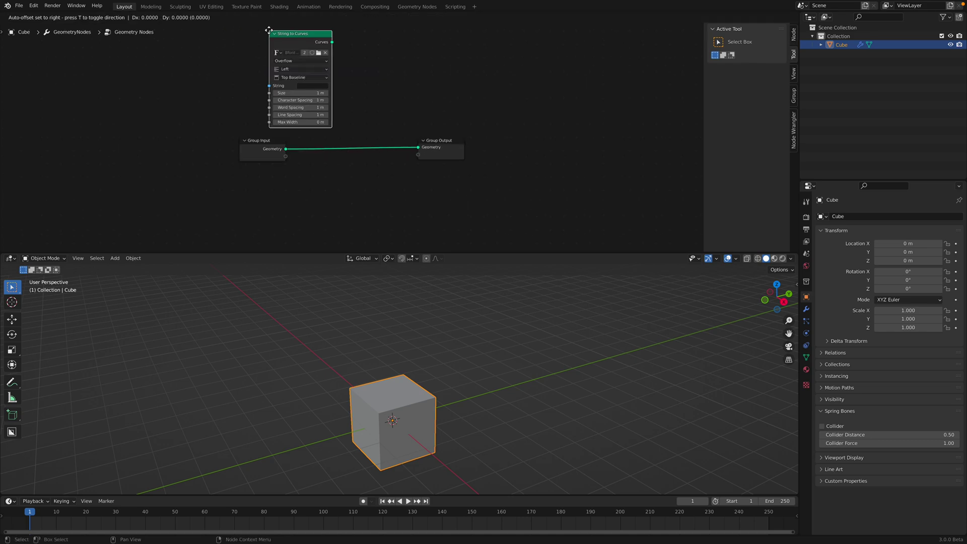
click(306, 67)
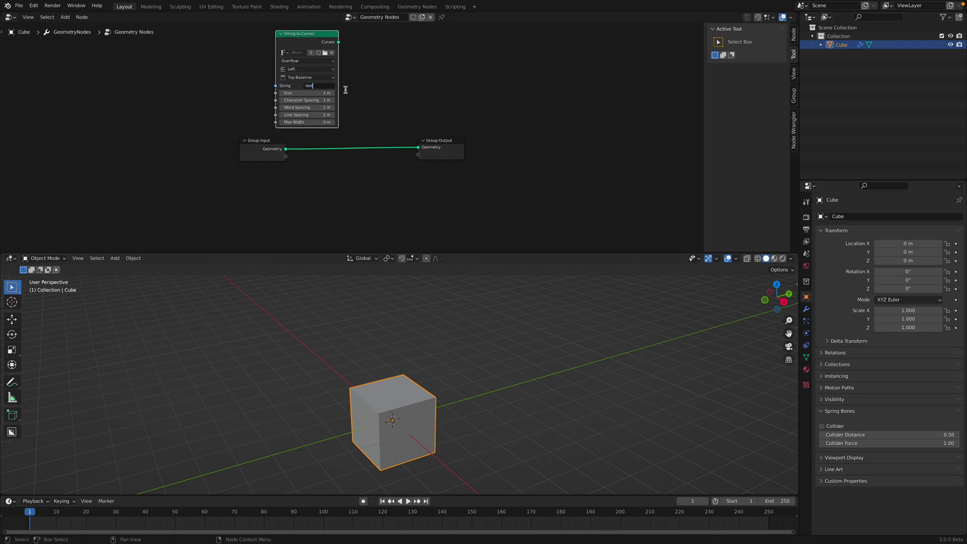
Link the Curves output of String to Curves to Group Output and move Group Output farther from it
drag(339, 43, 417, 147)
drag(448, 146, 547, 162)
shift+middle_drag(473, 430, 465, 375)
scroll(453, 352, up, 3)
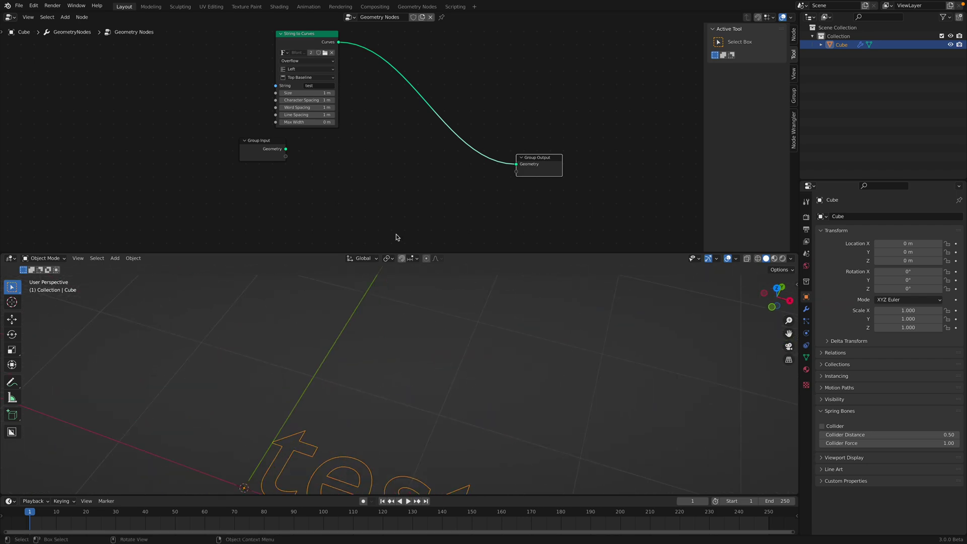
Insert a Curve to Mesh node before Group Output and feed the String to Curves output into its Profile Curve input
key(shift+a)
click(381, 170)
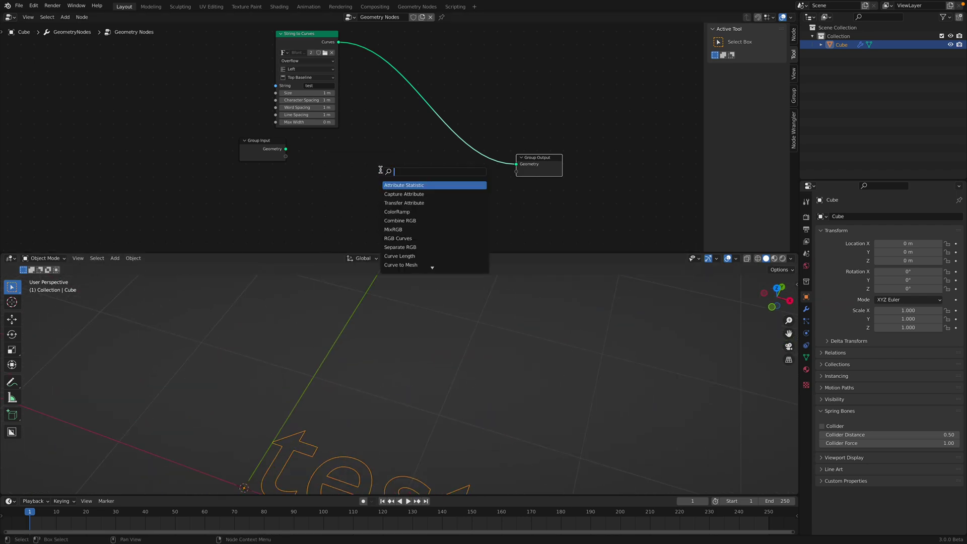
text(curve to m)
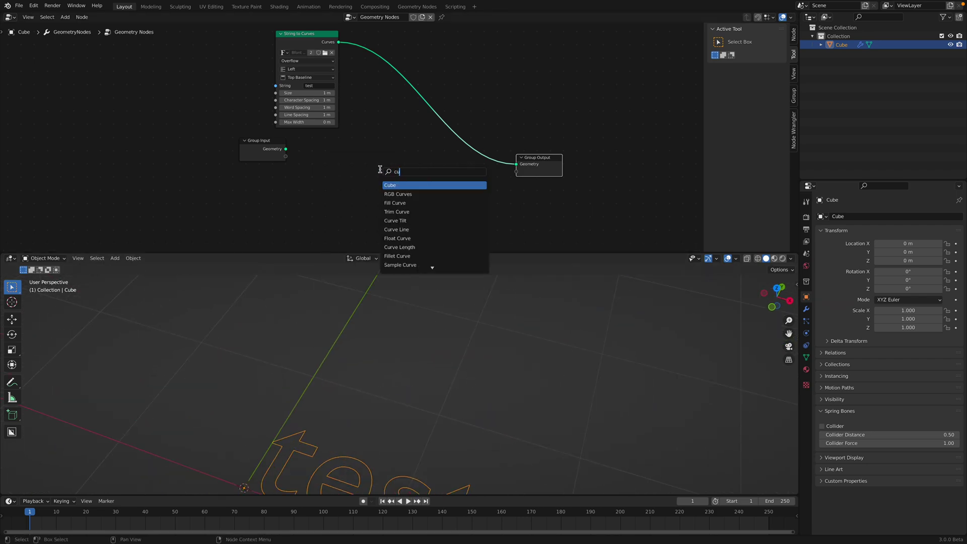
key(Return)
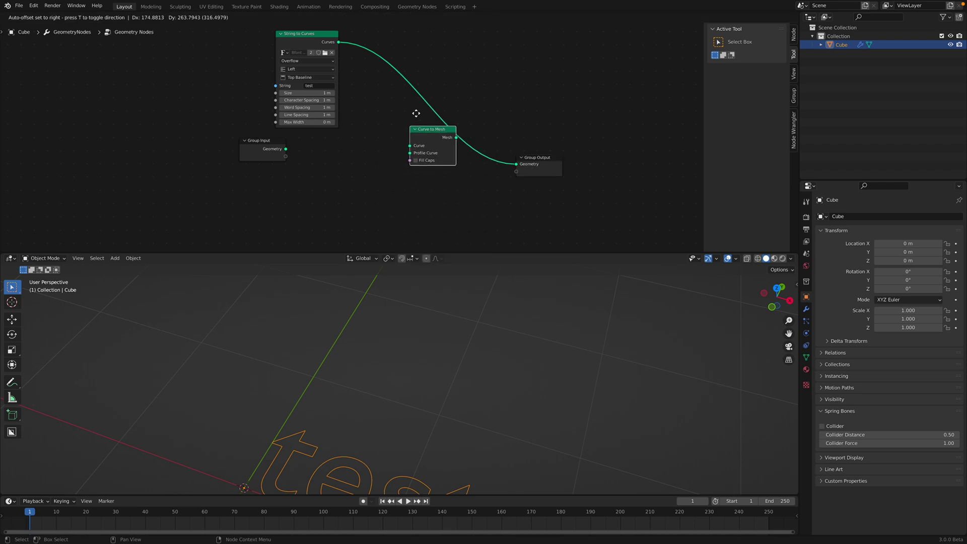
click(418, 109)
drag(321, 40, 348, 174)
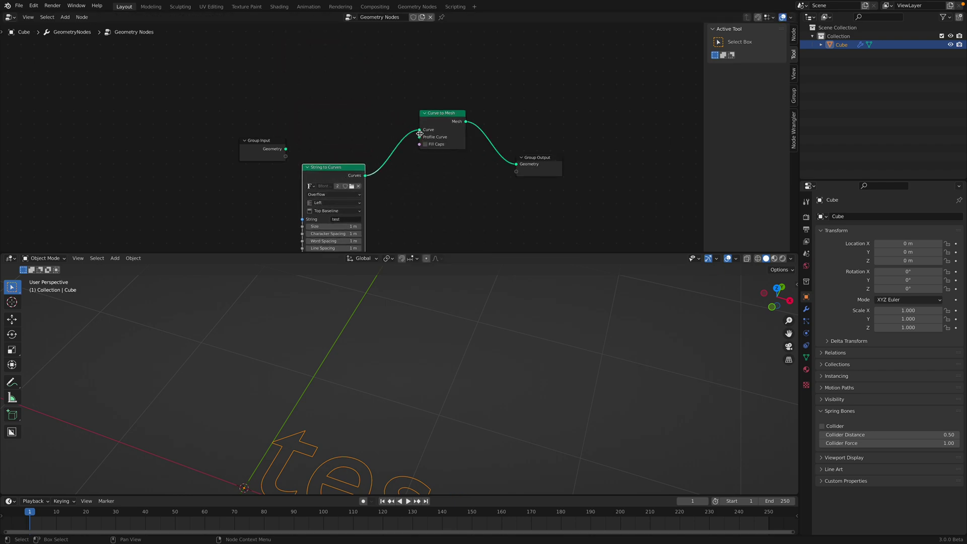
drag(419, 132, 419, 137)
Add a Curve Line node above String to Curves and link it to the Curve input of Curve to Mesh
middle_drag(352, 110, 365, 147)
key(shift+a)
click(364, 147)
text(lin)
key(Down)
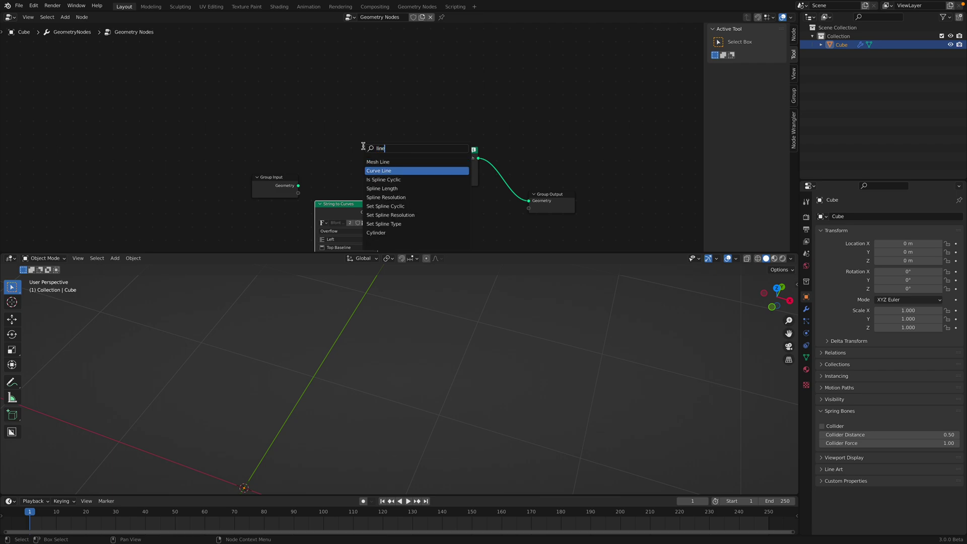
key(Return)
click(328, 89)
drag(373, 99, 433, 166)
ctrl+scroll(391, 162, down, 5)
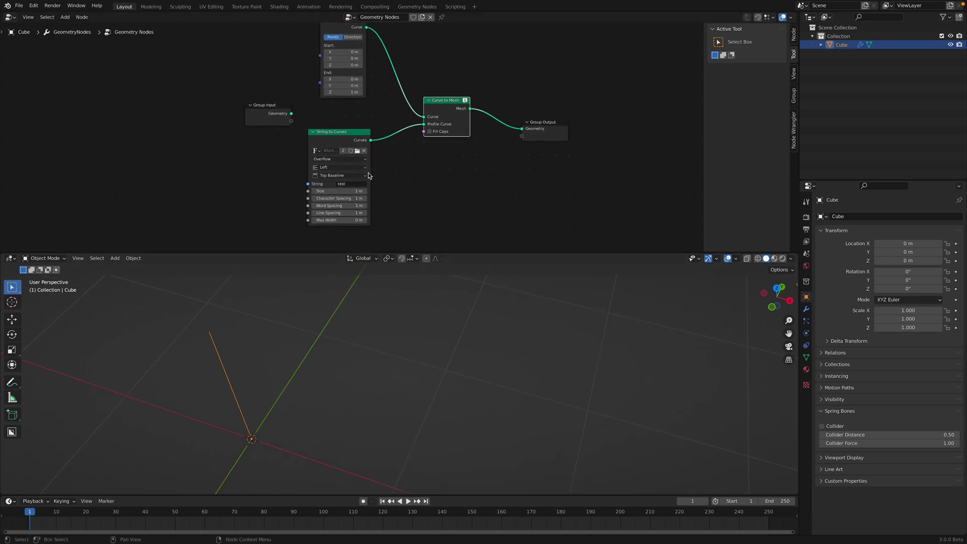
Spread out the Curve Line, String to Curves and Group Input nodes and set the text size to 0.94 m
drag(352, 146, 306, 162)
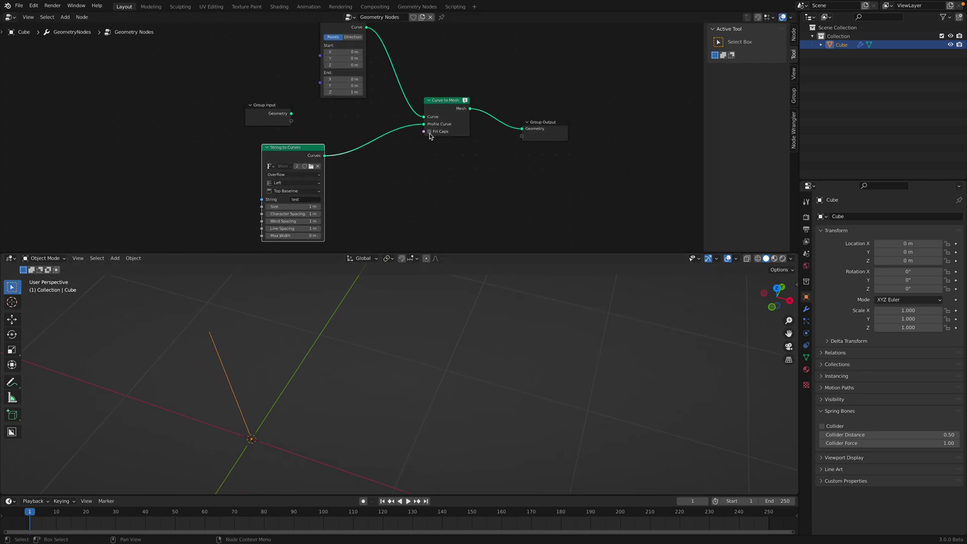
click(429, 131)
drag(352, 42, 306, 58)
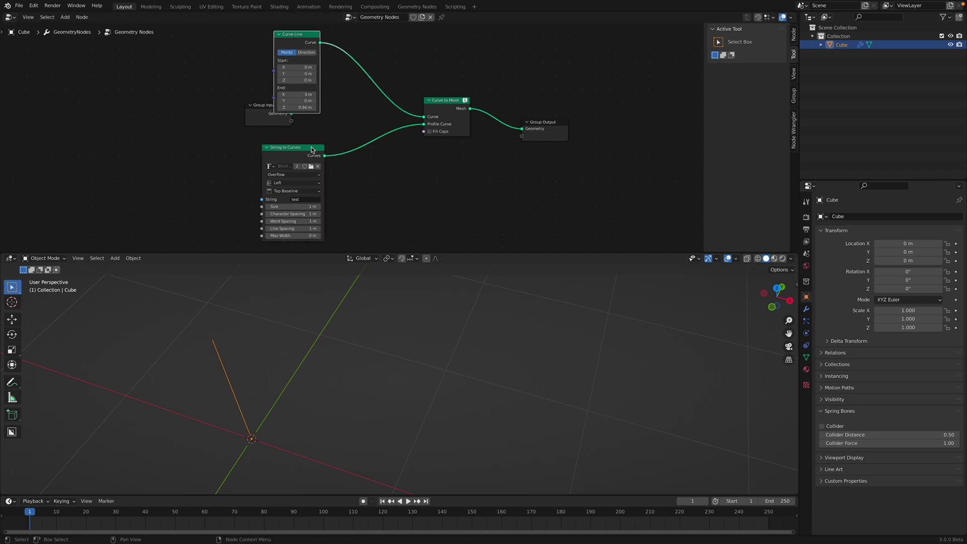
drag(311, 149, 337, 138)
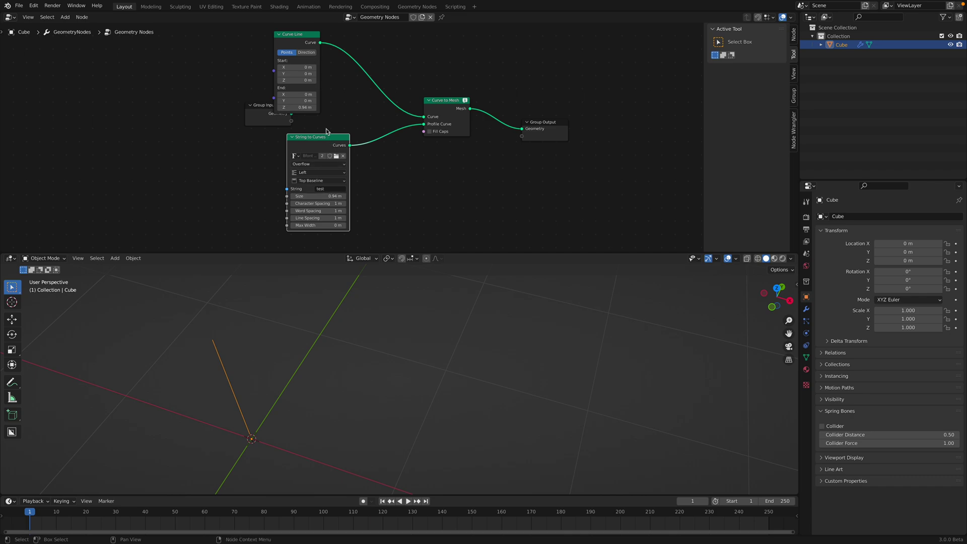
drag(272, 111, 212, 132)
Move Curve Line aside and replace its link with the String to Curves output on the Curve input of Curve to Mesh
drag(315, 83, 303, 89)
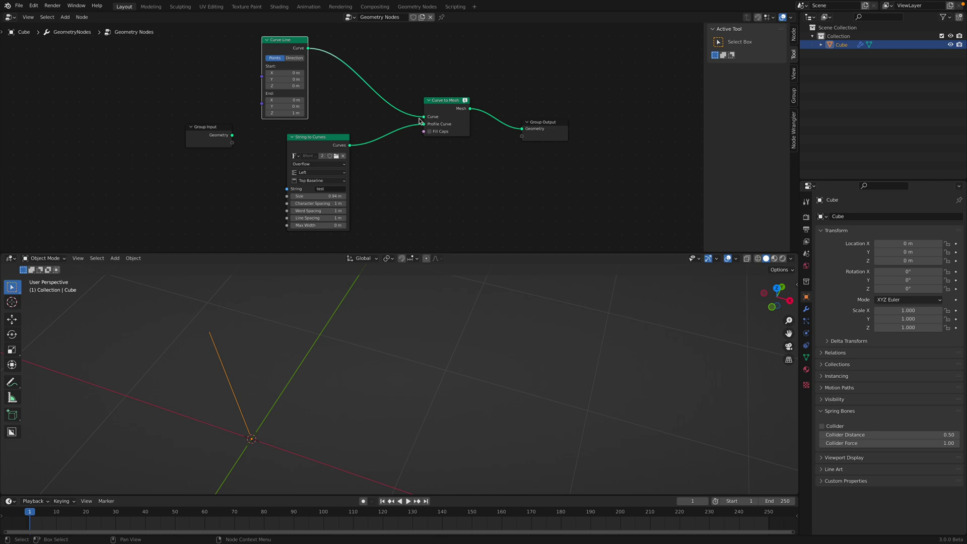
mouse_move(423, 117)
mouse_down()
mouse_move(406, 129)
mouse_move(423, 117)
mouse_up()
shift+middle_drag(484, 325, 463, 296)
key(shift+a)
text(circ)
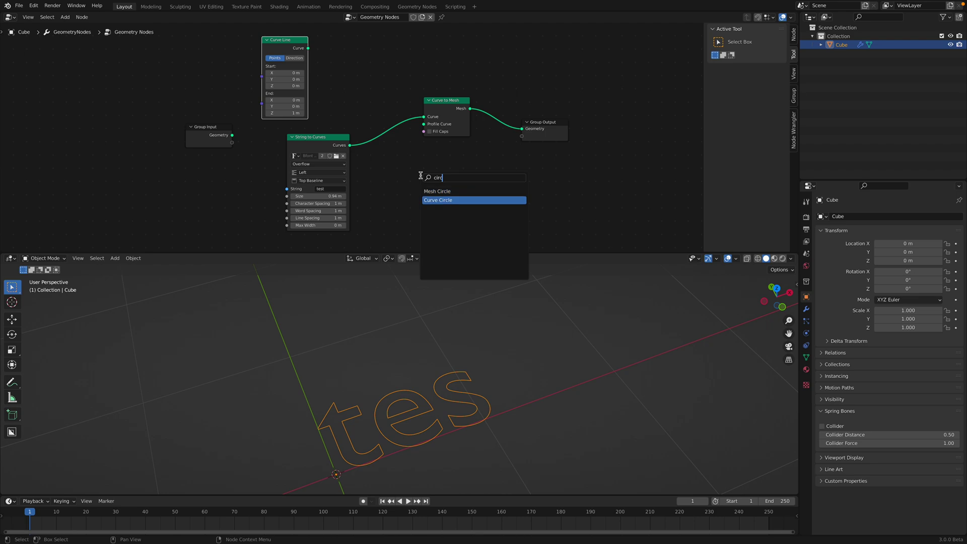
click(437, 192)
click(426, 191)
drag(452, 187, 439, 172)
key(x)
Add a Curve Circle node as the Profile Curve of Curve to Mesh and set its radius to 0.04 m
key(shift+a)
text(circl)
key(Return)
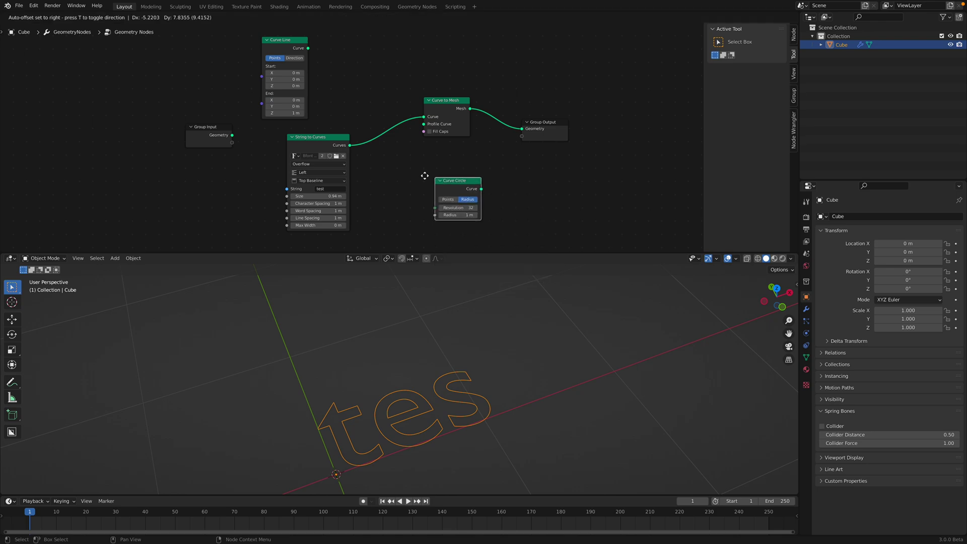
click(375, 172)
drag(417, 180, 425, 124)
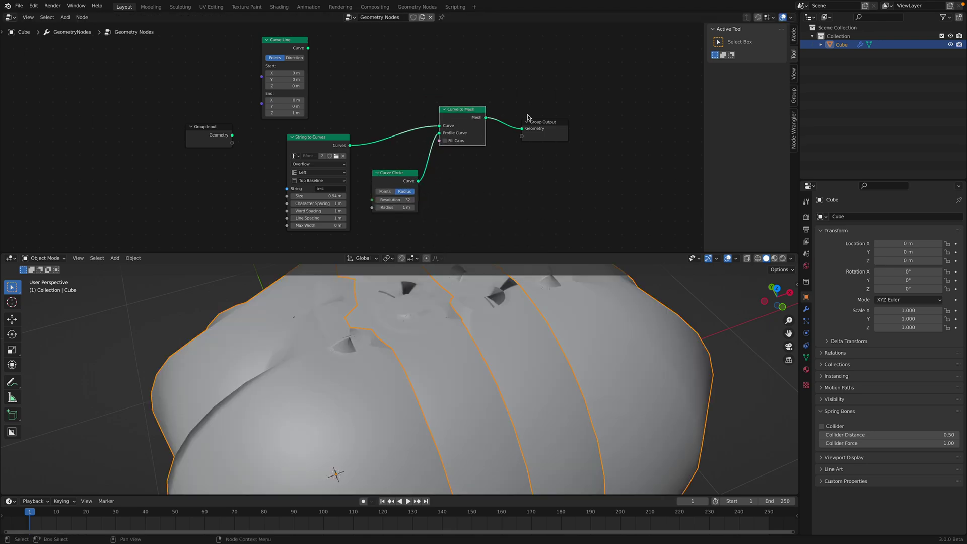
drag(403, 207, 375, 206)
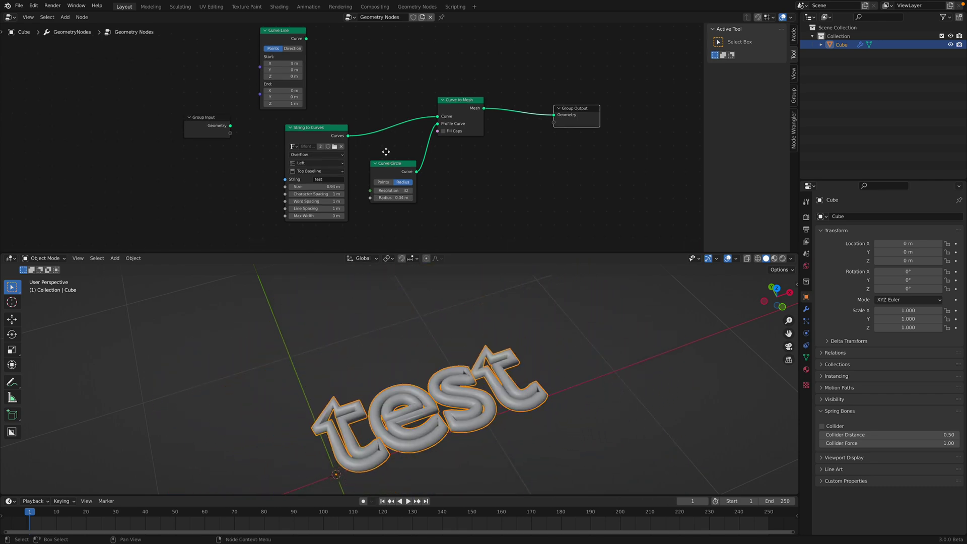
Insert a Fillet Curve node between String to Curves and Curve to Mesh
scroll(393, 119, up, 3)
key(shift+a)
text(fil)
key(Down)
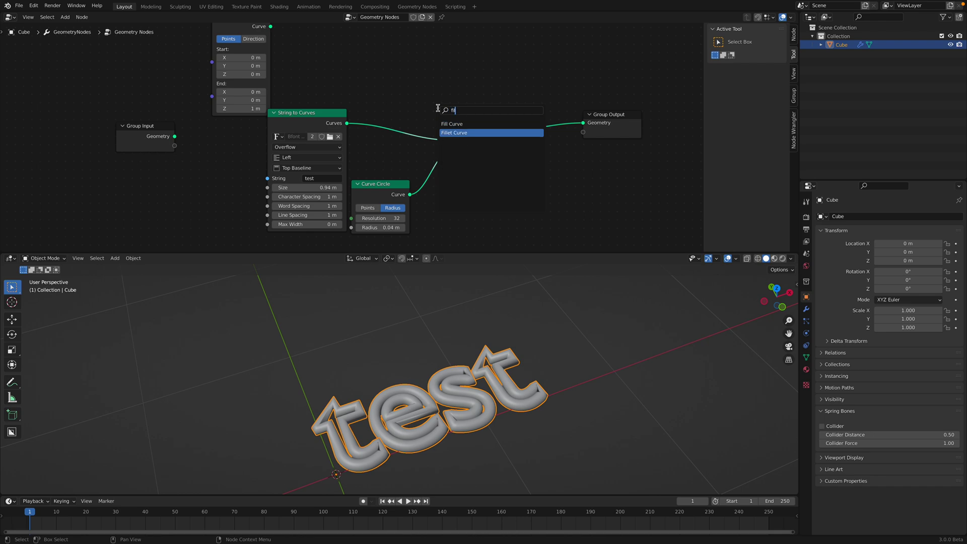
key(Return)
click(405, 127)
Set the Fillet Curve radius to 0.05 m and space out the Fillet Curve and Curve to Mesh nodes
drag(404, 128, 382, 127)
middle_drag(393, 226, 395, 196)
drag(396, 197, 390, 196)
drag(503, 89, 562, 110)
drag(411, 54, 457, 74)
Insert a Resample Curve node between String to Curves and Fillet Curve and set its count to 16
key(shift+a)
text(resample)
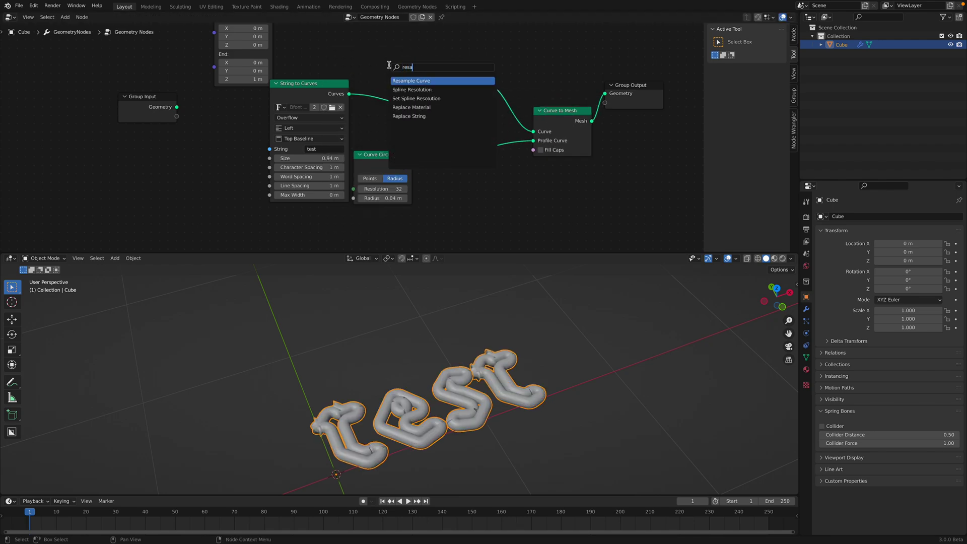
key(Return)
click(380, 65)
drag(408, 110, 433, 109)
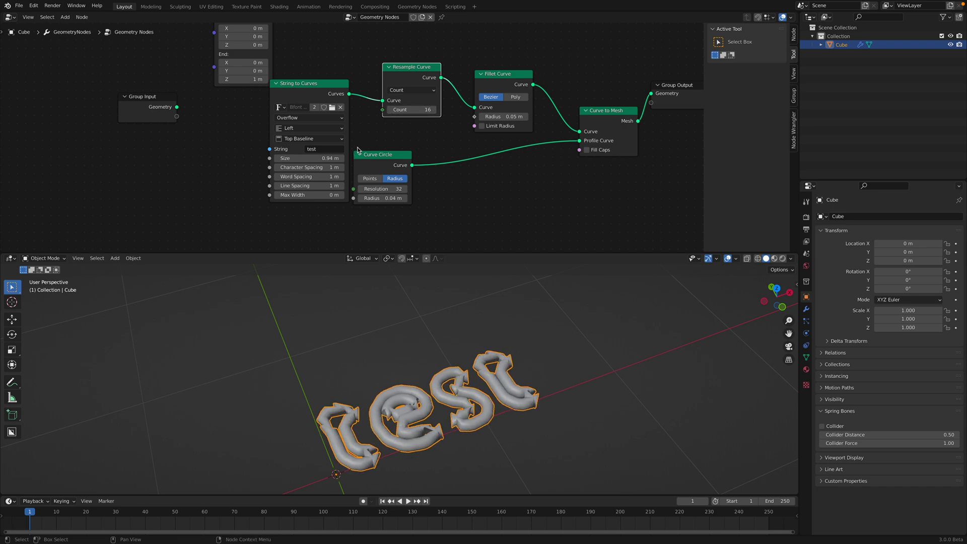
Save the file to the Desktop as gm_text_001.blend
middle_drag(398, 159, 378, 155)
key(ctrl+s)
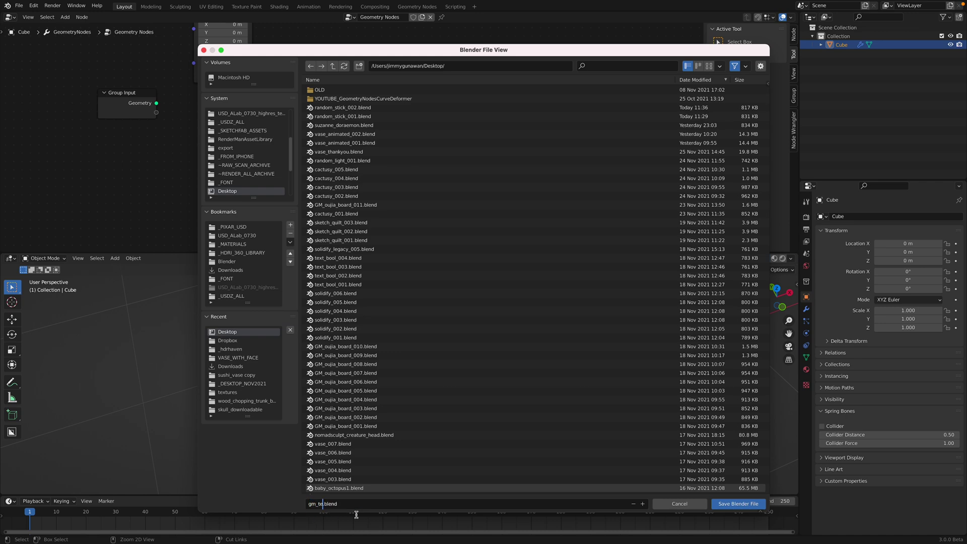
click(743, 504)
Change the String to Curves text to "blendful"
middle_drag(504, 347, 490, 360)
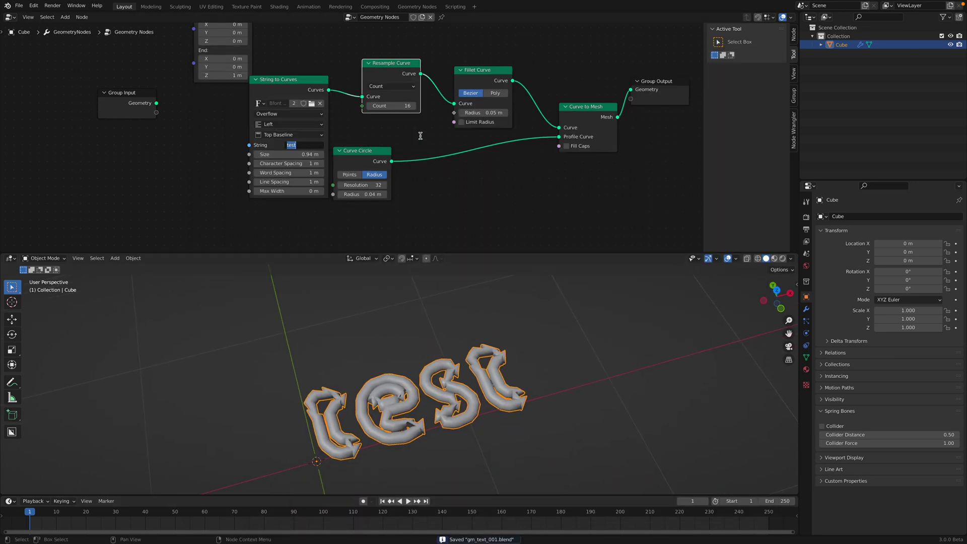
text(ful)
key(Return)
middle_drag(443, 322, 412, 349)
Insert a Transform node between Curve to Mesh and Group Output, moving Group Output to make room
middle_drag(510, 155, 446, 163)
drag(608, 103, 692, 133)
key(shift+a)
click(624, 99)
text(tra)
key(Return)
click(594, 106)
middle_drag(616, 177, 578, 160)
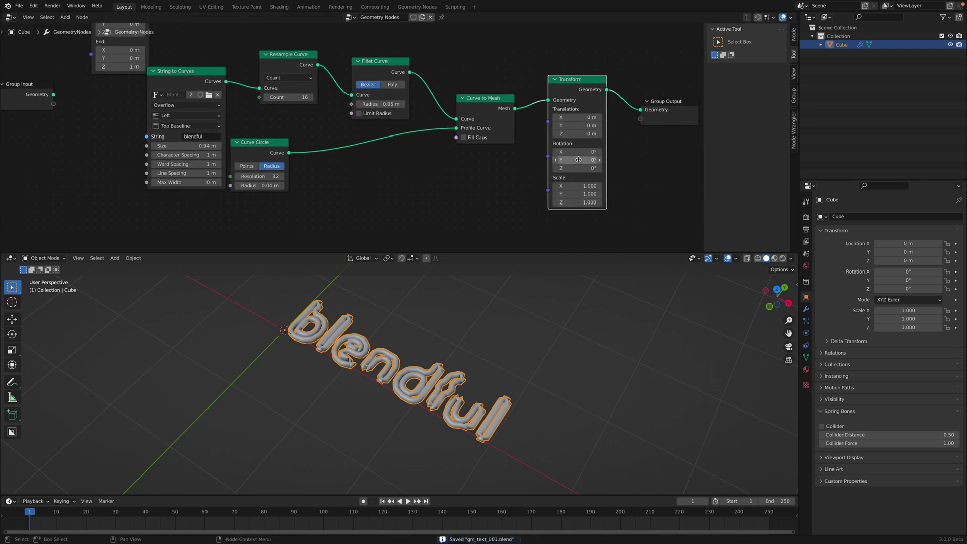
Set the Transform node's X rotation to 90° to stand the text upright
drag(576, 152, 604, 151)
text(90)
key(Return)
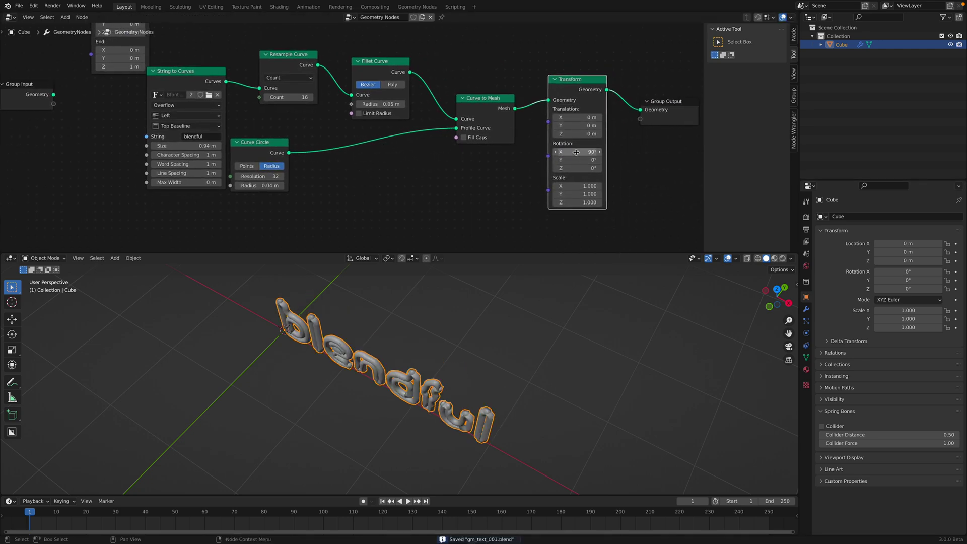
middle_drag(505, 305, 428, 266)
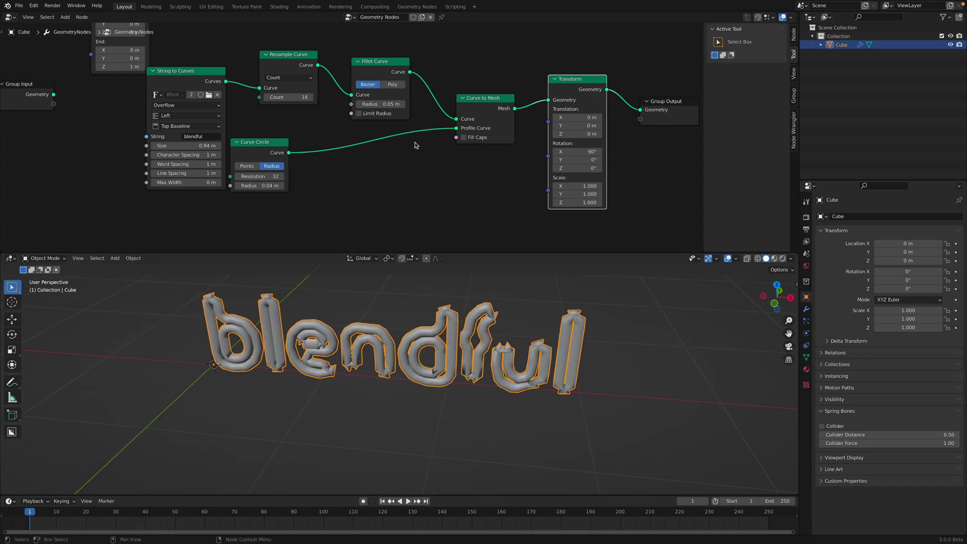
Set the Fillet Curve radius to 0.04 m and the Resample Curve count to 14, saving the file
drag(381, 104, 385, 104)
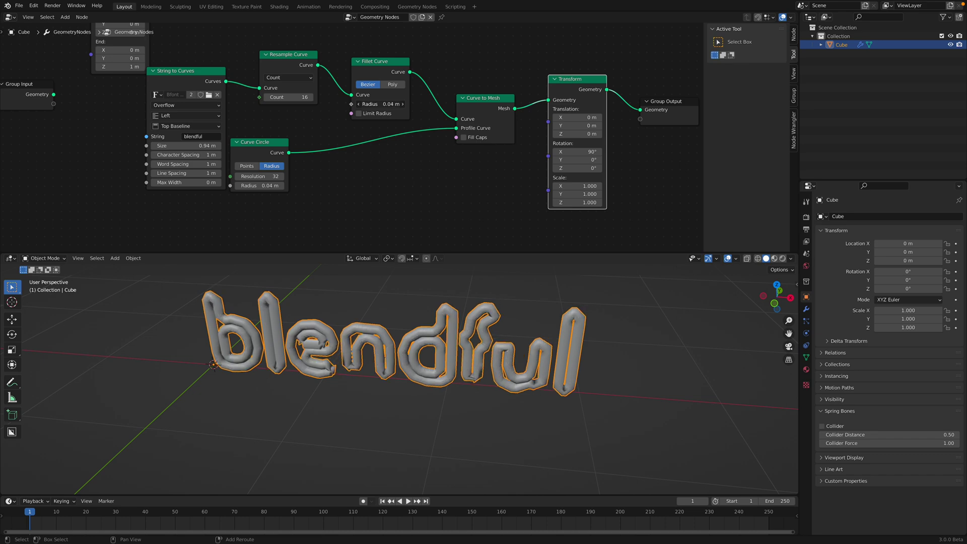
drag(292, 97, 288, 97)
middle_drag(478, 354, 483, 327)
key(ctrl+s)
Rearrange the Curve Circle, Fillet Curve, Resample Curve and String to Curves nodes and save the file
middle_drag(421, 168, 399, 169)
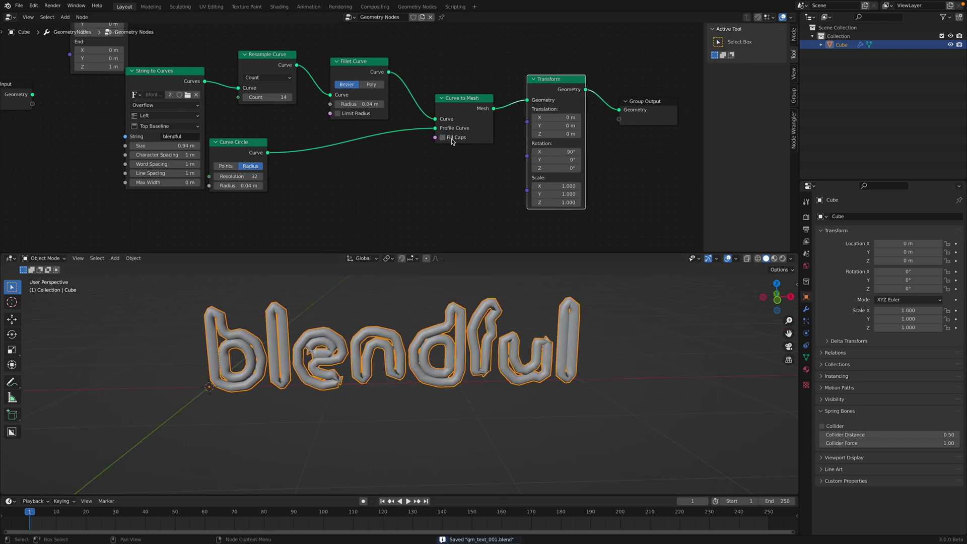
drag(241, 152, 343, 152)
drag(348, 72, 339, 66)
drag(266, 60, 259, 56)
drag(155, 72, 186, 85)
key(ctrl+s)
Set the Curve Circle node's resolution to 8
middle_drag(532, 139, 457, 145)
middle_drag(508, 393, 505, 369)
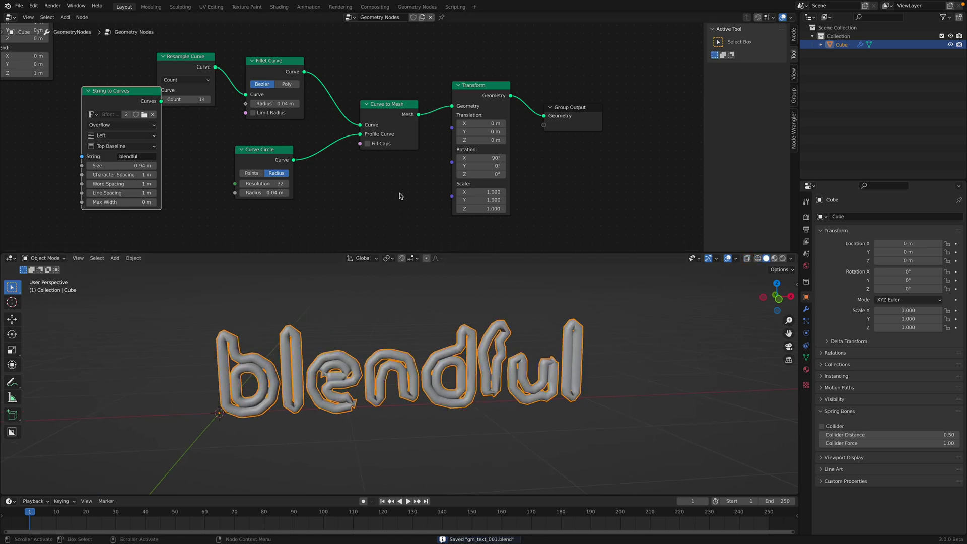
middle_drag(566, 368, 578, 368)
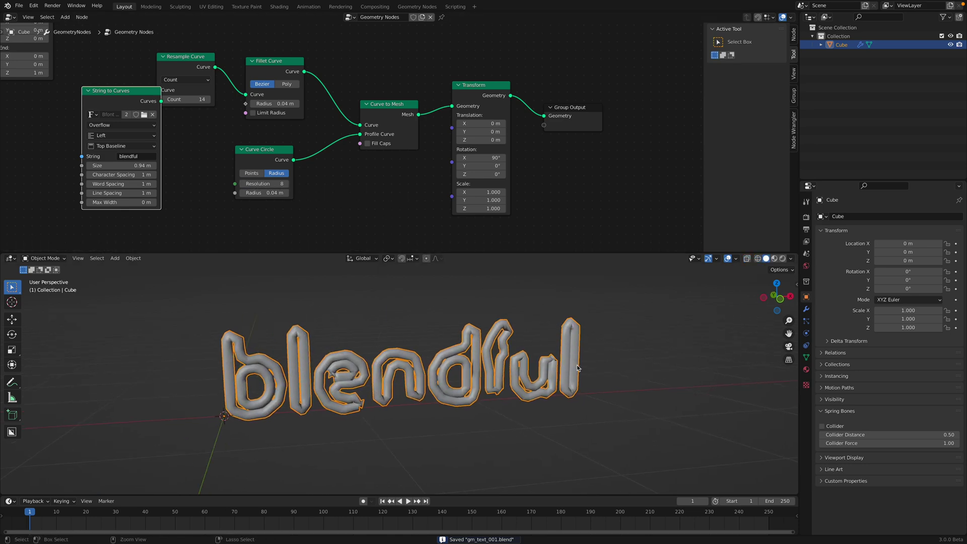
Give the text object a new material and try to apply its GeometryNodes modifier
click(807, 369)
click(858, 254)
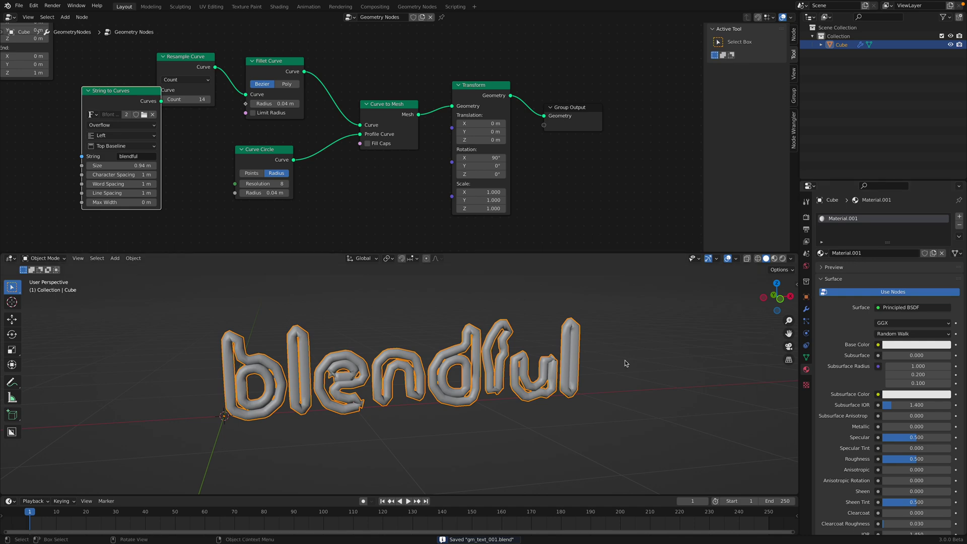
middle_drag(626, 363, 692, 346)
click(806, 309)
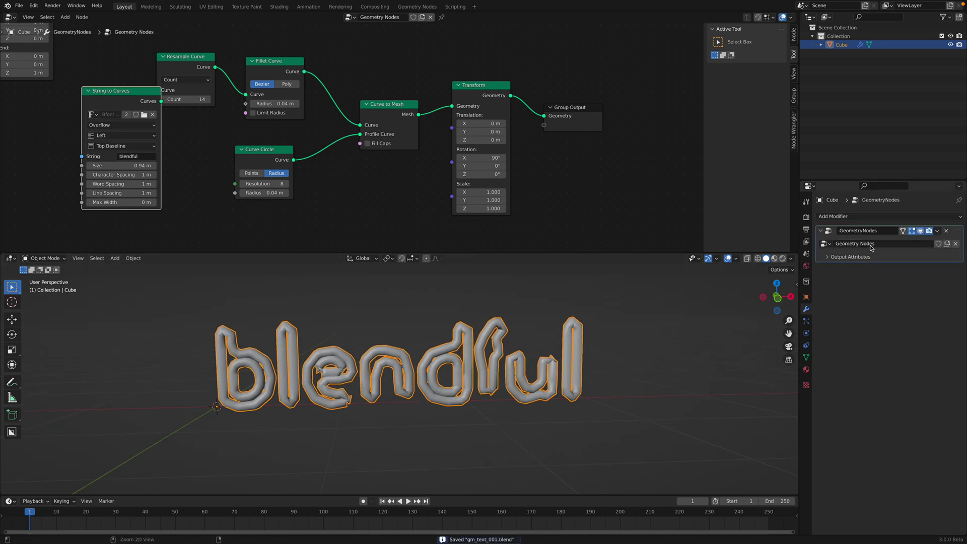
key(ctrl+a)
key(ctrl+z)
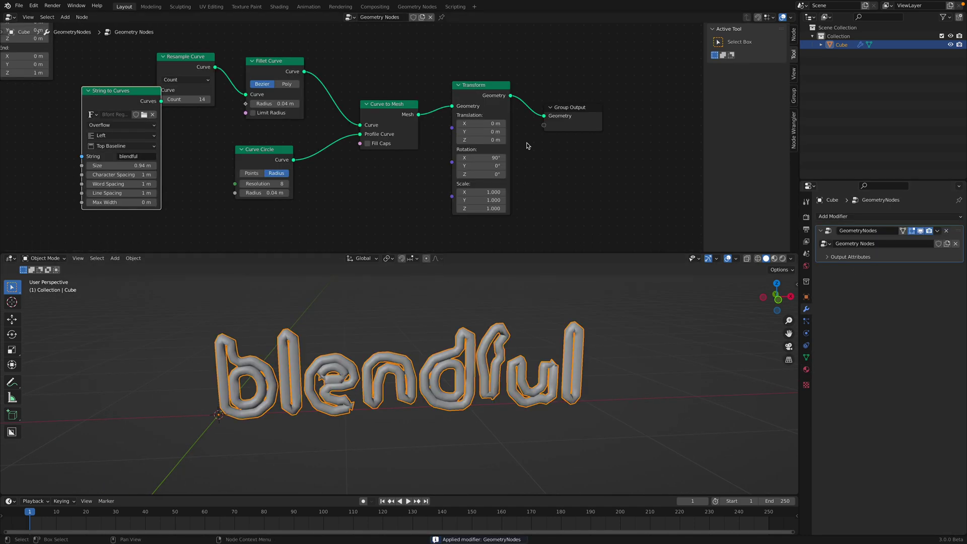
Insert a Realize Instances node between the Transform and Group Output nodes and save the file
key(shift+a)
text(re)
click(592, 172)
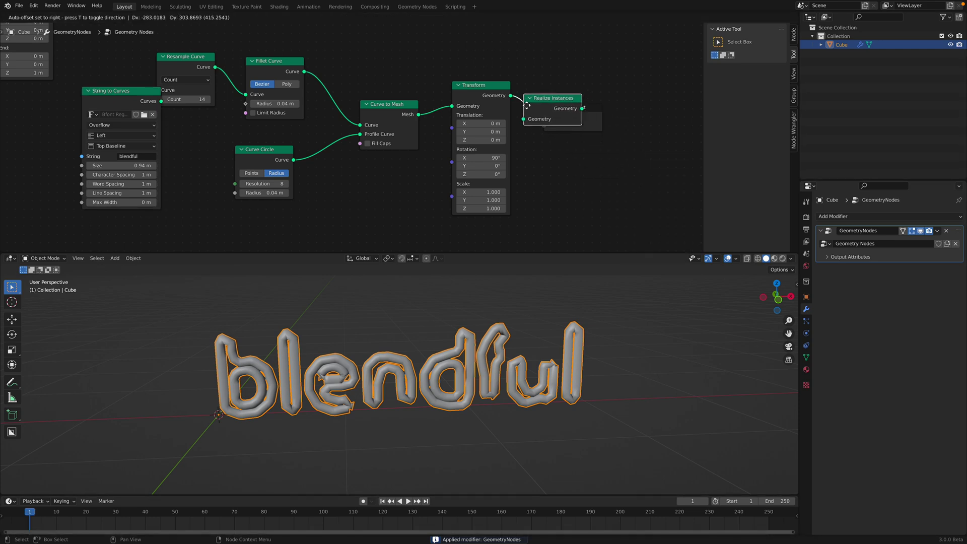
click(558, 101)
key(ctrl+s)
Apply the GeometryNodes modifier and give the text a new material with a purple base color, shown in material preview
middle_drag(523, 335, 557, 328)
key(ctrl+a)
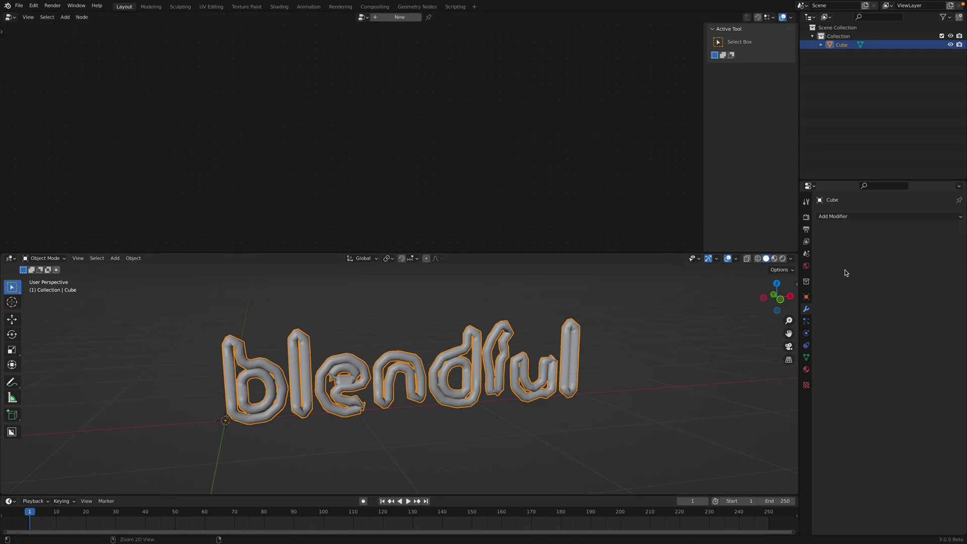
click(868, 251)
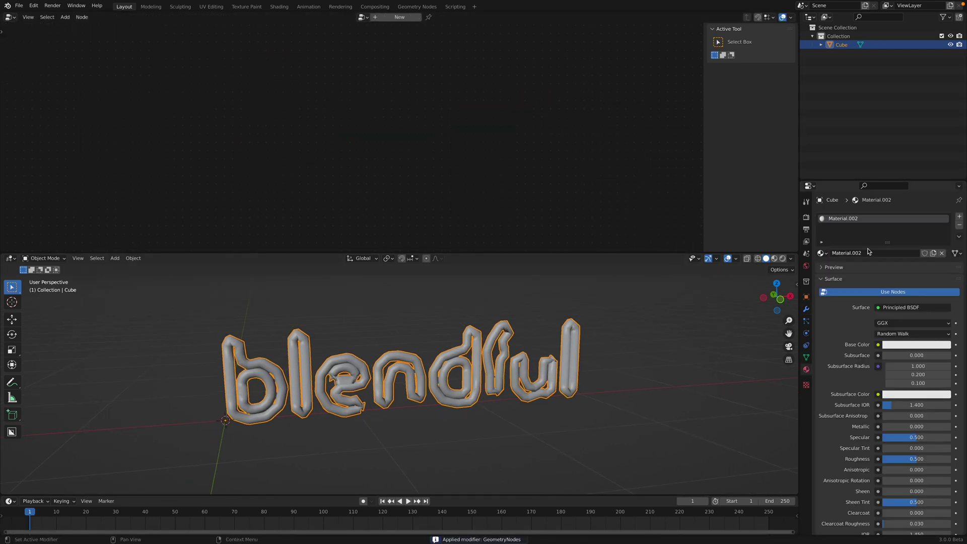
click(904, 345)
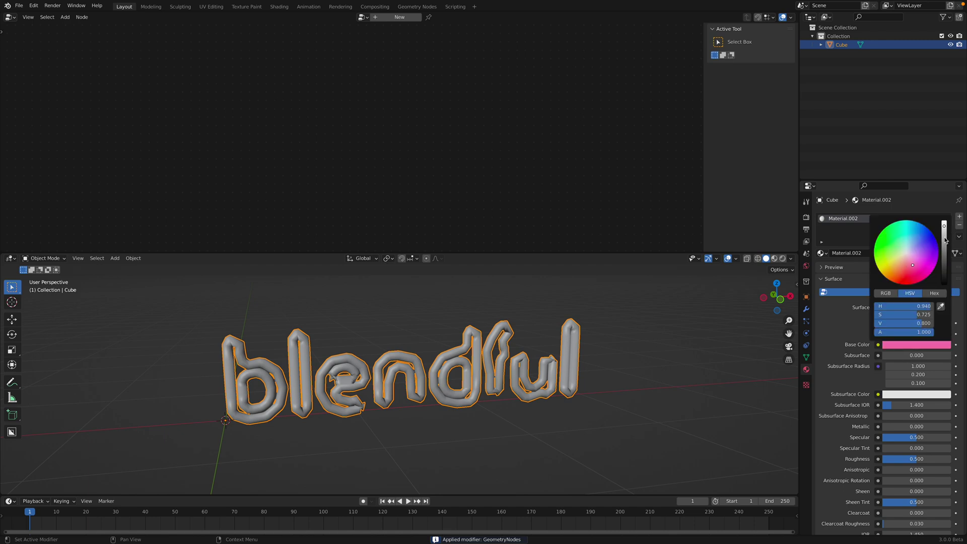
click(774, 257)
click(916, 345)
drag(916, 264, 924, 253)
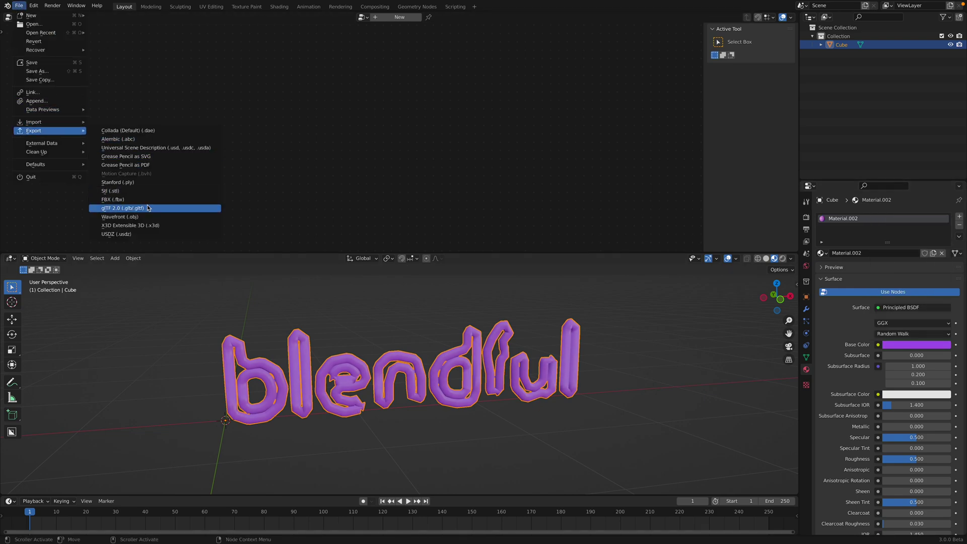
Export the text in glTF 2.0 binary format to the Desktop as gm_text_001.glb
click(148, 208)
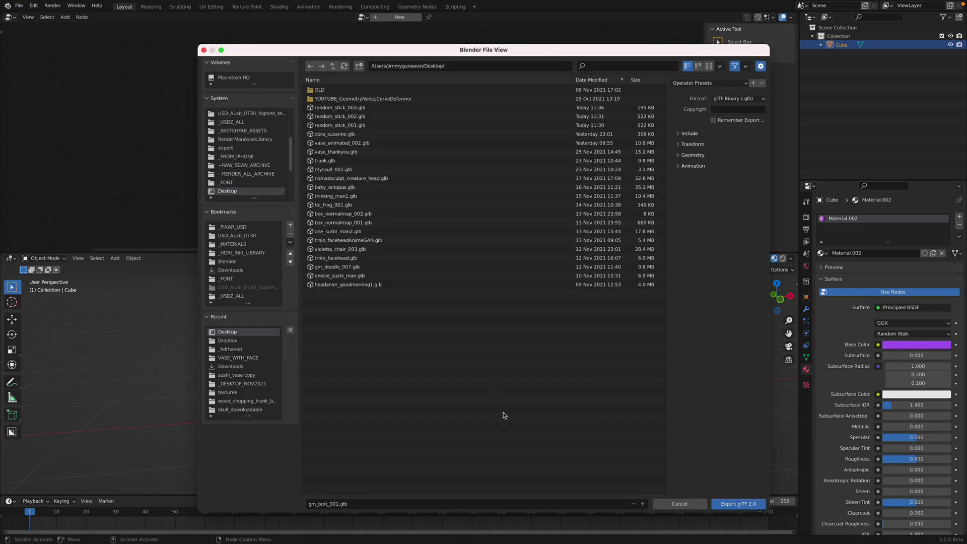
click(748, 506)
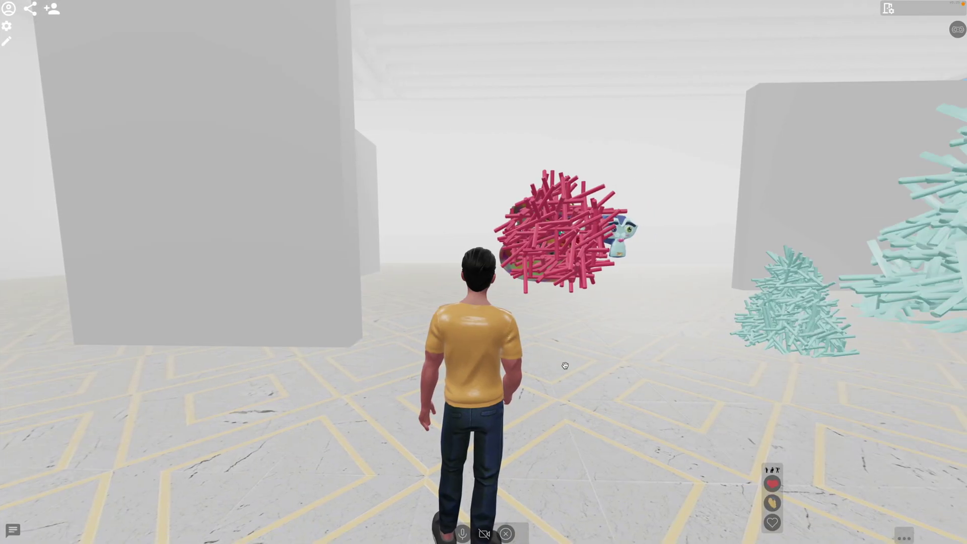
Switch to VrLand.io and upload gm_text_001.glb from the Desktop to the room's inventory
drag(211, 117, 175, 115)
click(7, 43)
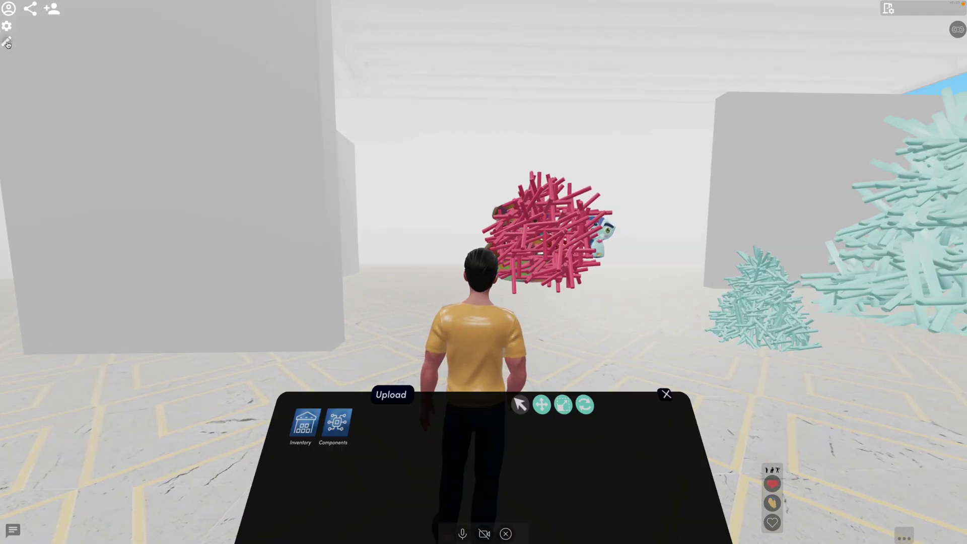
click(304, 432)
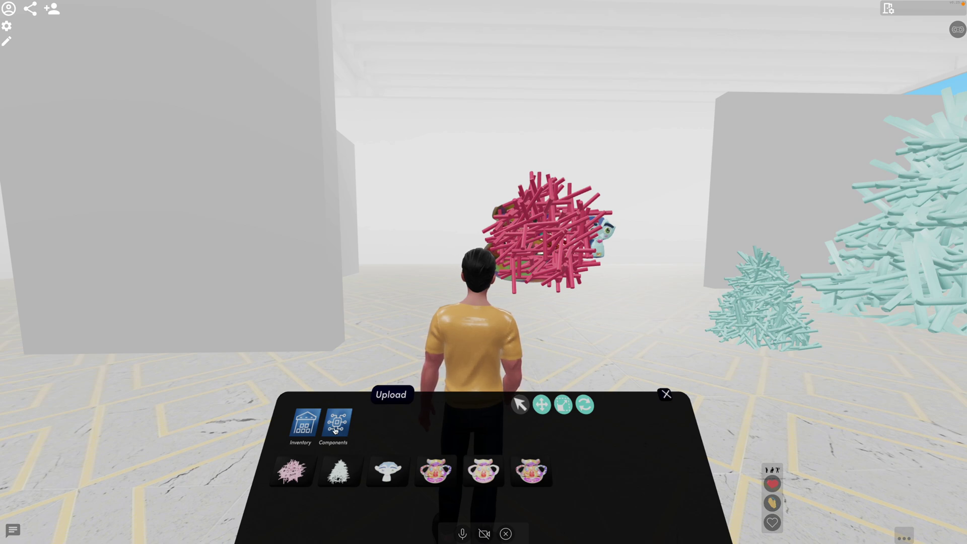
click(392, 395)
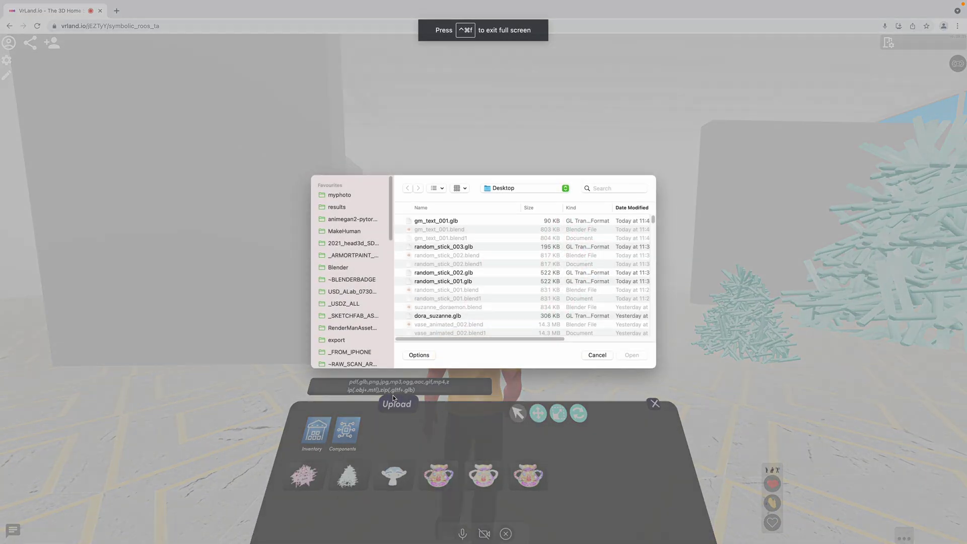
click(436, 222)
click(630, 356)
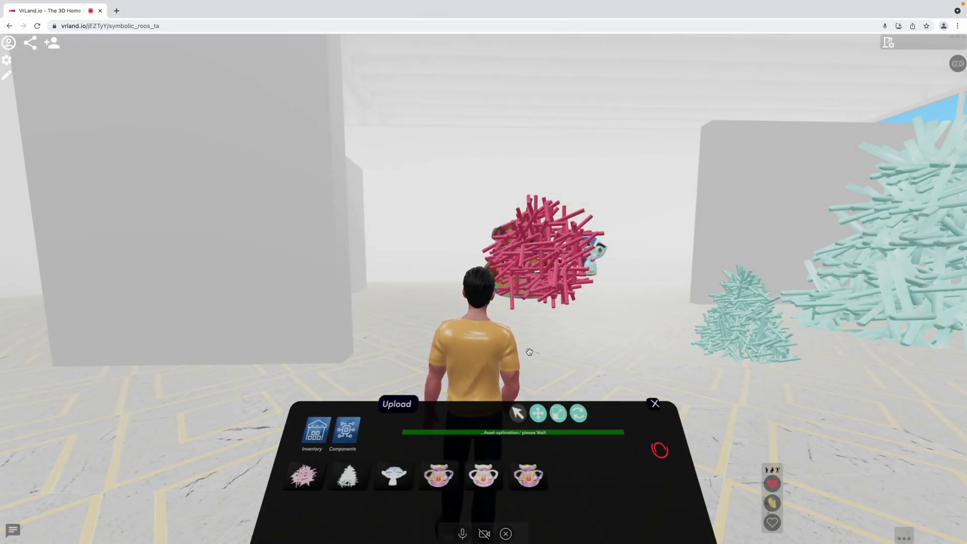
Walk the avatar in front of the tall grey block and place the high-detail version of the uploaded text there
key(s)
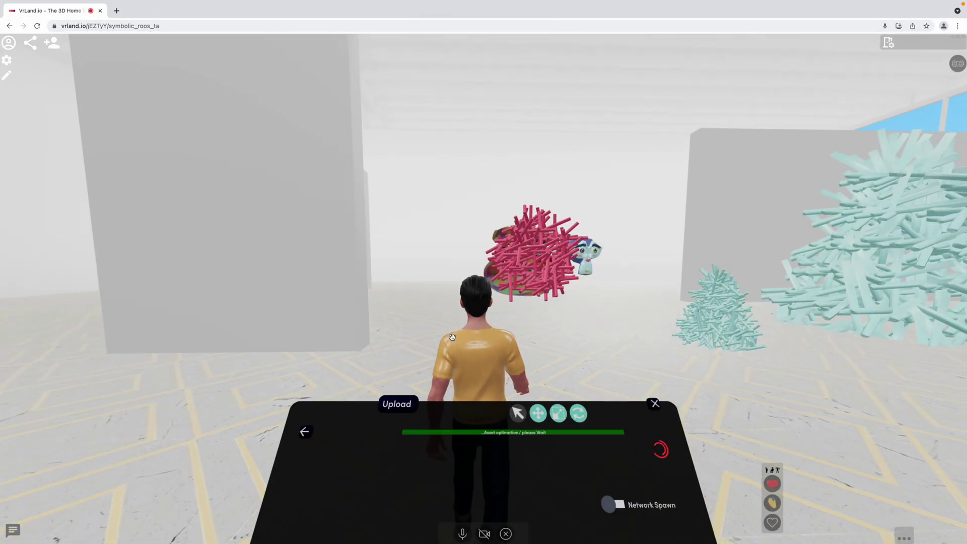
key(a)
key(a)
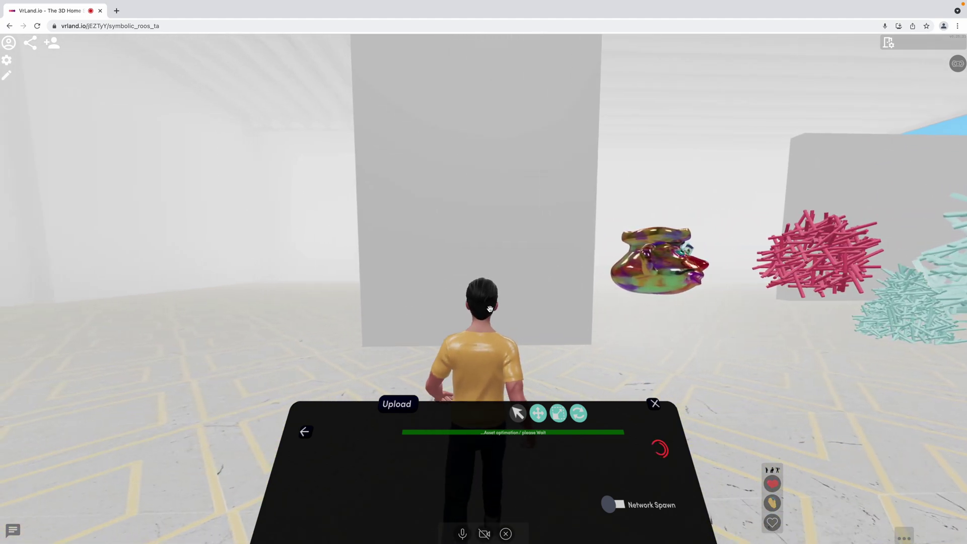
drag(507, 342, 549, 332)
key(d)
key(a)
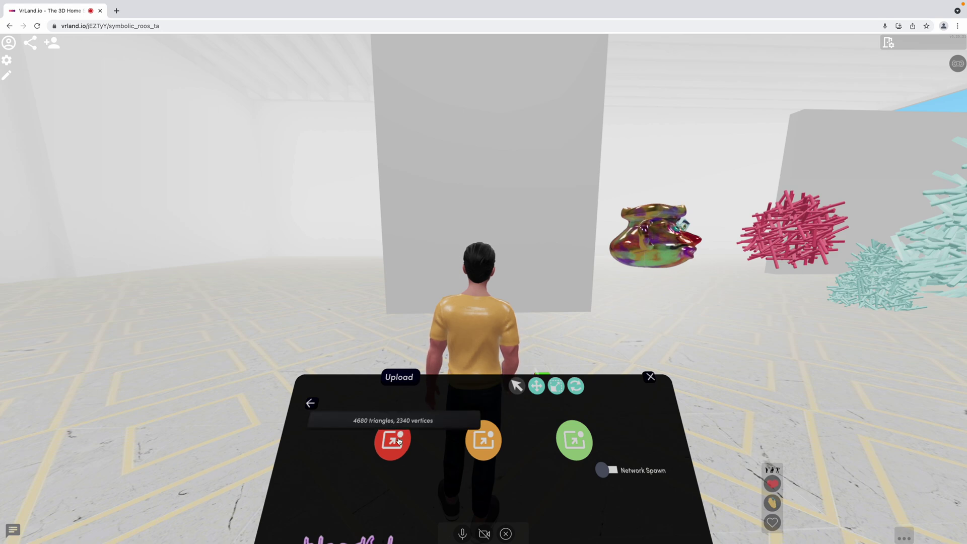
click(393, 440)
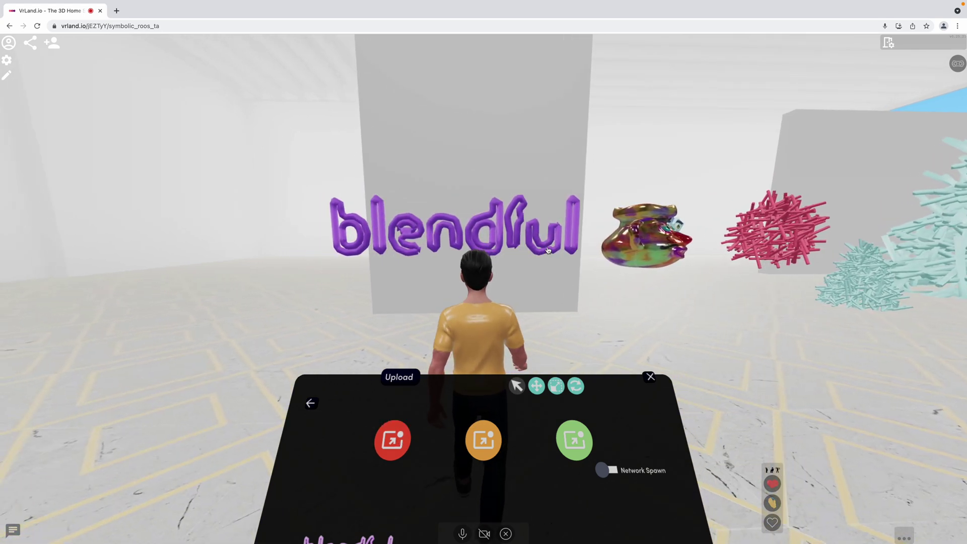
Scale the placed blendful text uniformly to 1.60 and return to the inventory
click(632, 233)
drag(581, 276, 530, 191)
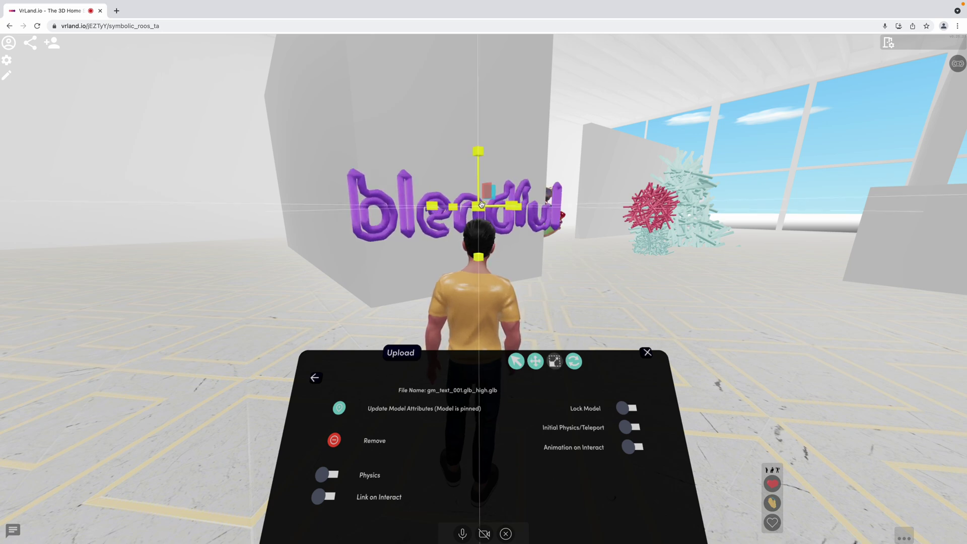
drag(629, 275, 615, 436)
drag(498, 336, 513, 268)
drag(673, 309, 629, 385)
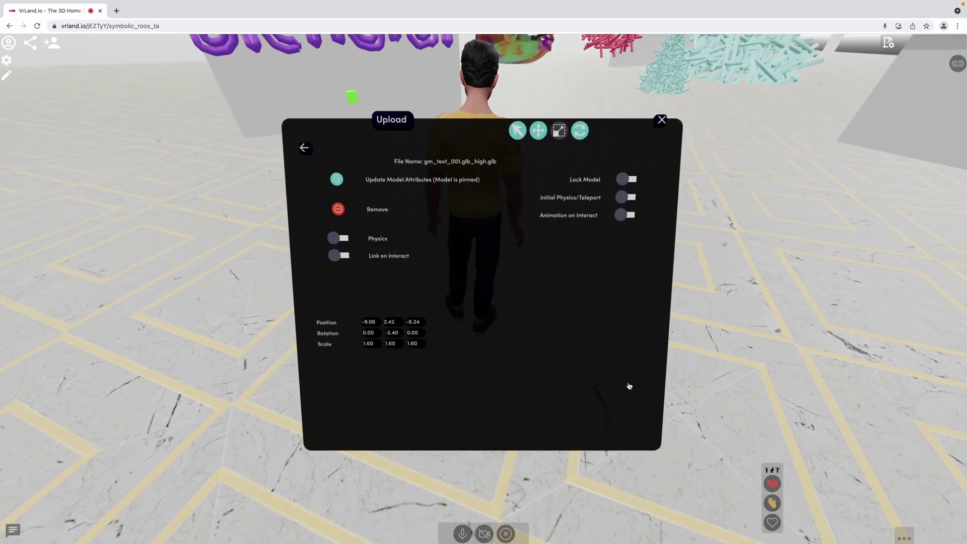
drag(612, 339, 501, 296)
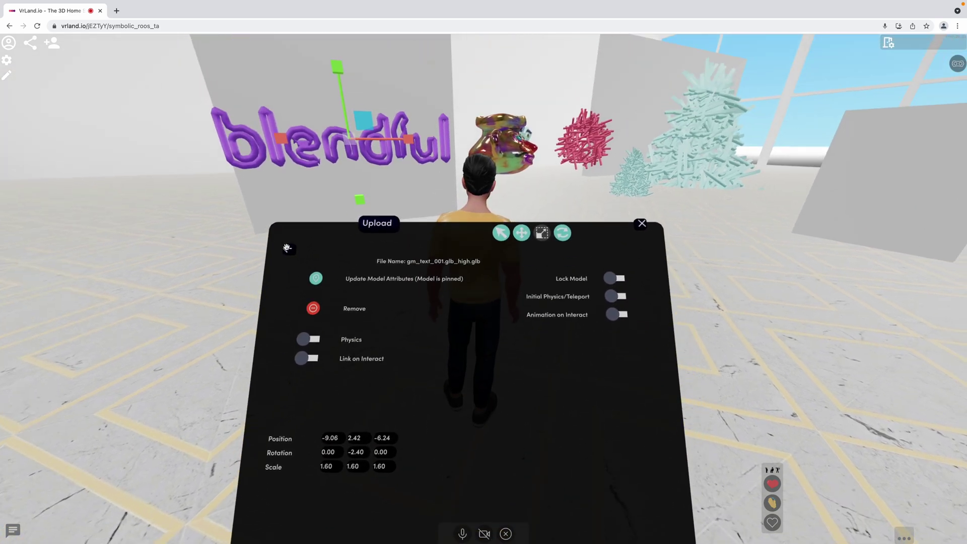
click(288, 249)
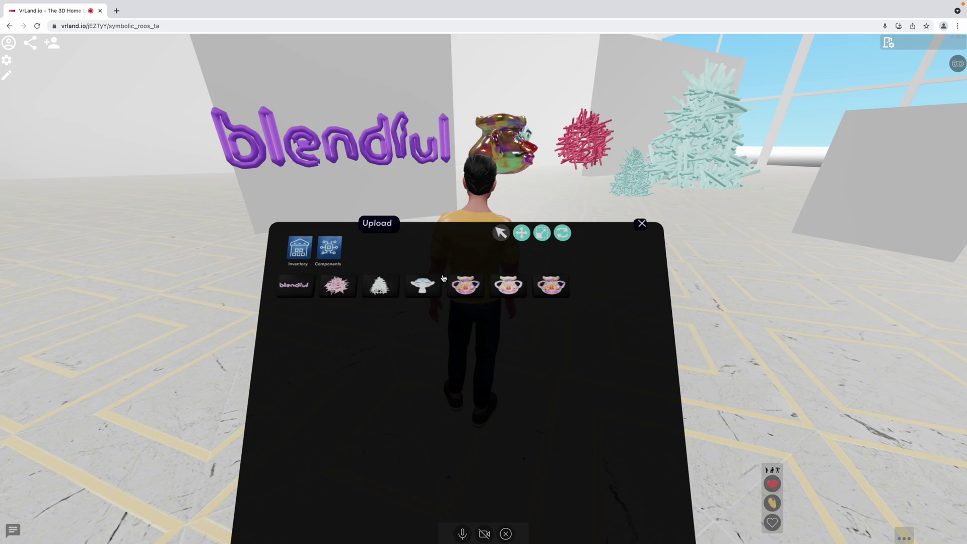
Face an empty area beside the text, place the my_project(4)_obj.glb face vase there and select it for editing
drag(642, 296, 494, 287)
click(468, 288)
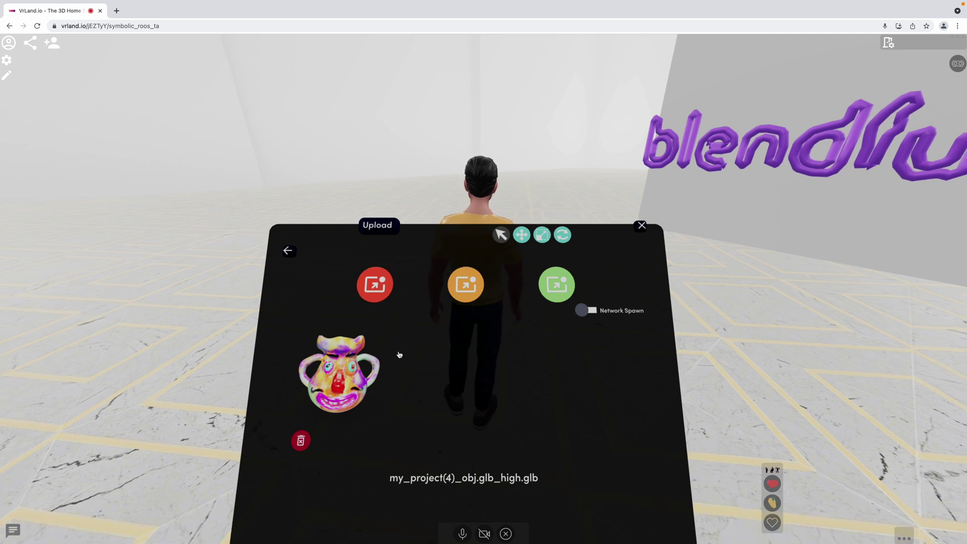
click(375, 364)
key(d)
click(378, 146)
key(a)
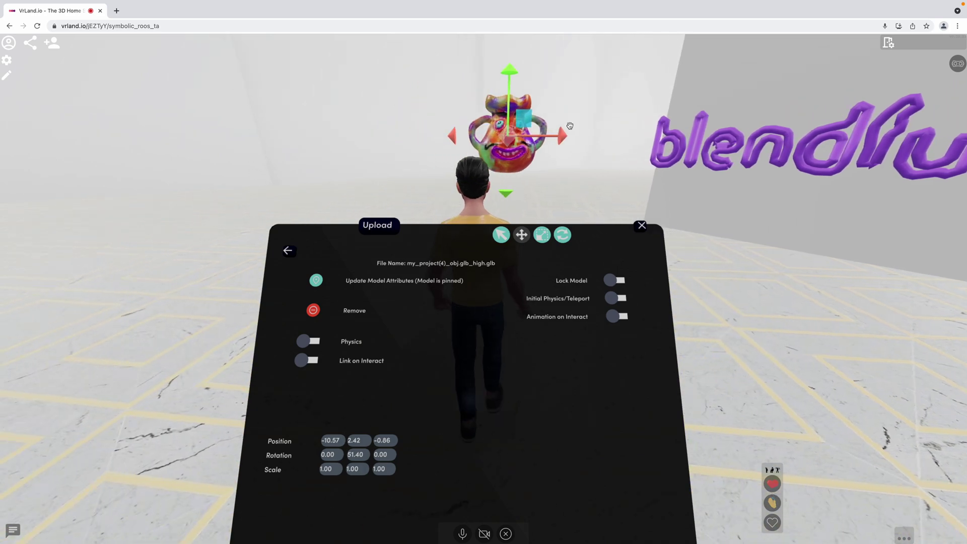
Stretch the new face vase vertically to a Y scale of 1.40
key(w)
key(d)
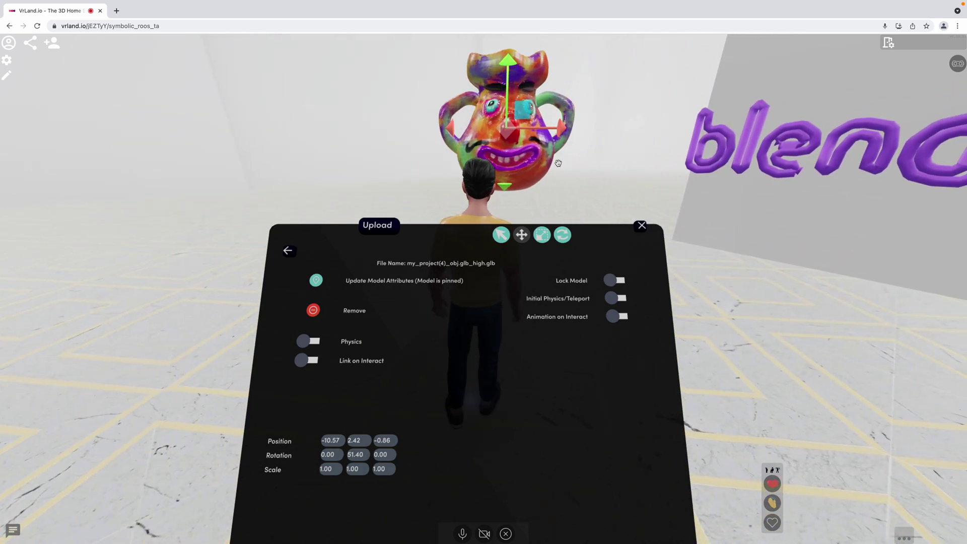
key(s)
key(a)
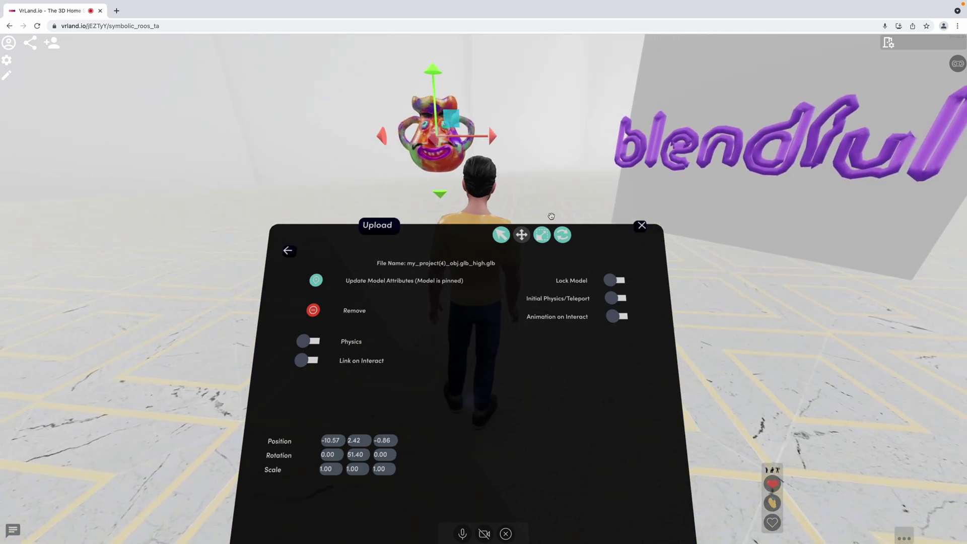
mouse_move(435, 64)
mouse_down()
mouse_move(435, 53)
mouse_move(435, 62)
mouse_up()
click(500, 234)
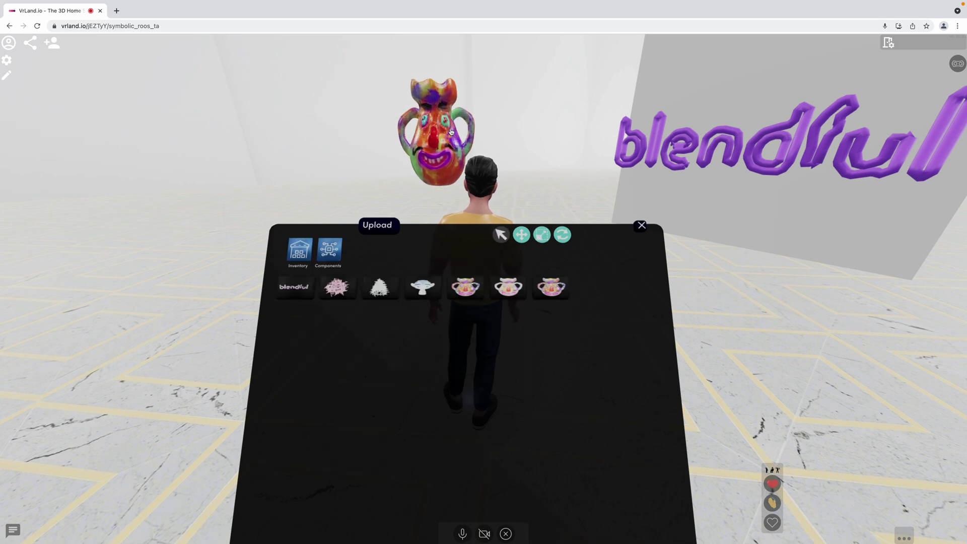
Lower the face vase to a Y position of about 1.16 and close the editing panel
click(522, 234)
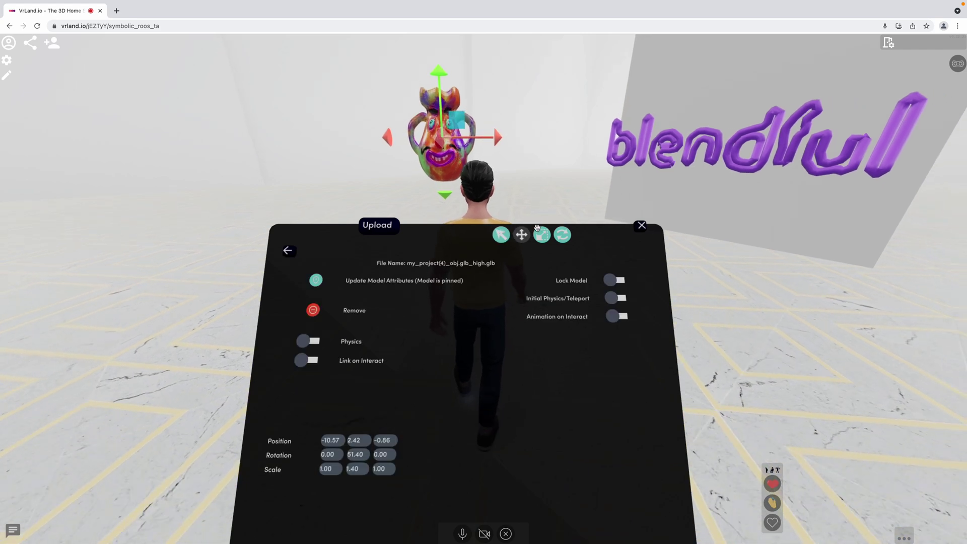
drag(457, 117, 447, 145)
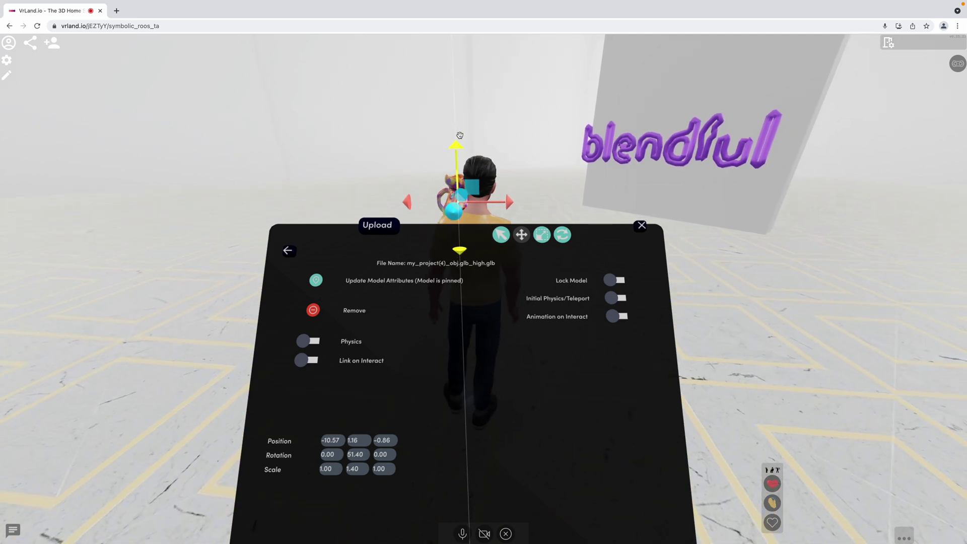
key(a)
key(d)
click(641, 225)
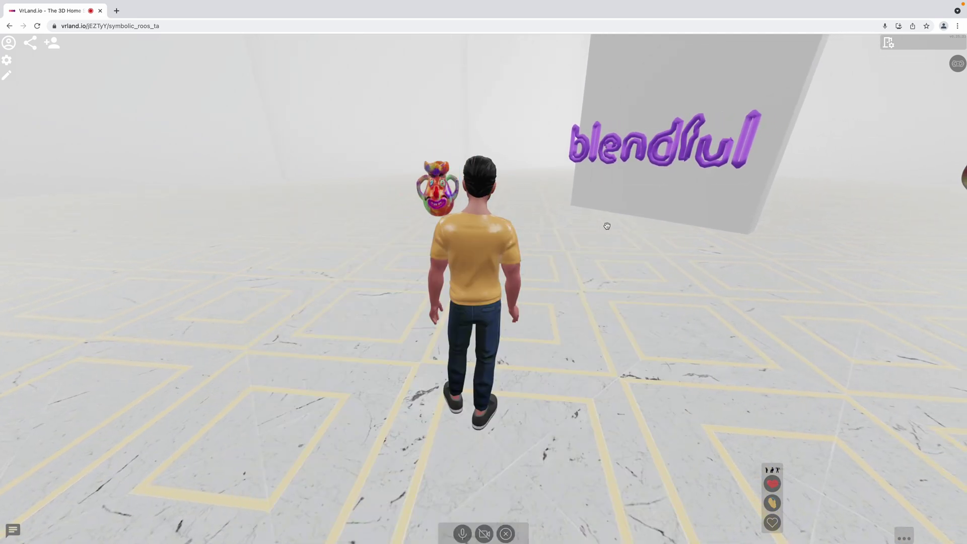
Walk the avatar around the room to examine the blendful text, vases, monkey head and stick models from several sides
key(a)
drag(551, 222, 622, 231)
mouse_move(815, 247)
mouse_down()
mouse_move(755, 243)
mouse_move(648, 216)
mouse_move(662, 217)
mouse_move(607, 228)
mouse_move(520, 222)
mouse_move(467, 259)
mouse_move(712, 248)
mouse_move(697, 215)
mouse_move(570, 232)
mouse_move(518, 205)
mouse_move(394, 209)
mouse_move(414, 221)
mouse_move(288, 177)
mouse_move(150, 95)
mouse_up()
key(w)
mouse_move(507, 267)
mouse_down()
mouse_move(518, 262)
mouse_move(464, 251)
mouse_move(653, 246)
mouse_move(684, 267)
mouse_move(632, 263)
mouse_move(634, 280)
mouse_move(665, 288)
mouse_move(511, 252)
mouse_move(505, 268)
mouse_move(319, 267)
mouse_move(269, 299)
mouse_move(316, 284)
mouse_move(188, 265)
mouse_move(338, 260)
mouse_move(441, 296)
mouse_move(432, 297)
mouse_move(311, 265)
mouse_move(460, 268)
mouse_move(451, 300)
mouse_move(298, 309)
mouse_move(251, 248)
mouse_move(314, 284)
mouse_move(394, 273)
mouse_move(436, 304)
mouse_move(678, 321)
mouse_move(502, 322)
mouse_move(519, 324)
mouse_up()
key(w)
key(w)
key(s)
key(w)
key(w)
key(s)
mouse_move(693, 341)
mouse_down()
mouse_move(810, 327)
mouse_move(876, 300)
mouse_move(607, 279)
mouse_up()
key(w)
drag(557, 293, 549, 271)
mouse_move(749, 7)
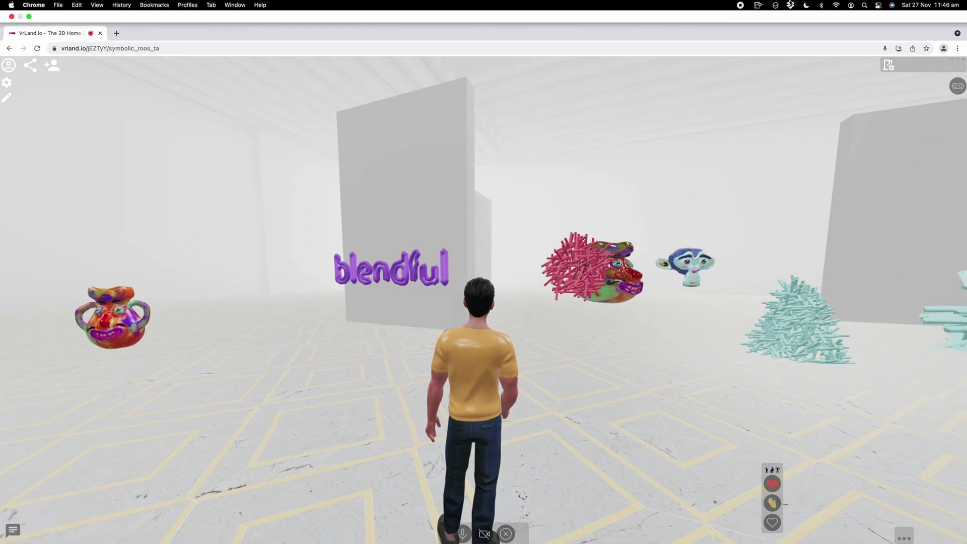